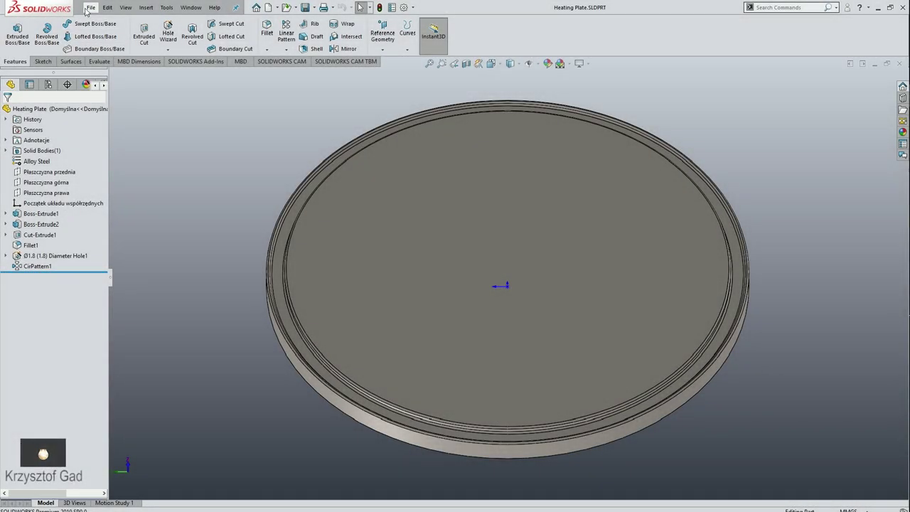
Step: Create an A4 (ISO) drawing of the Heating Plate with its back view near the sheet top
{"action": "left_click", "coordinate": [91, 7]}
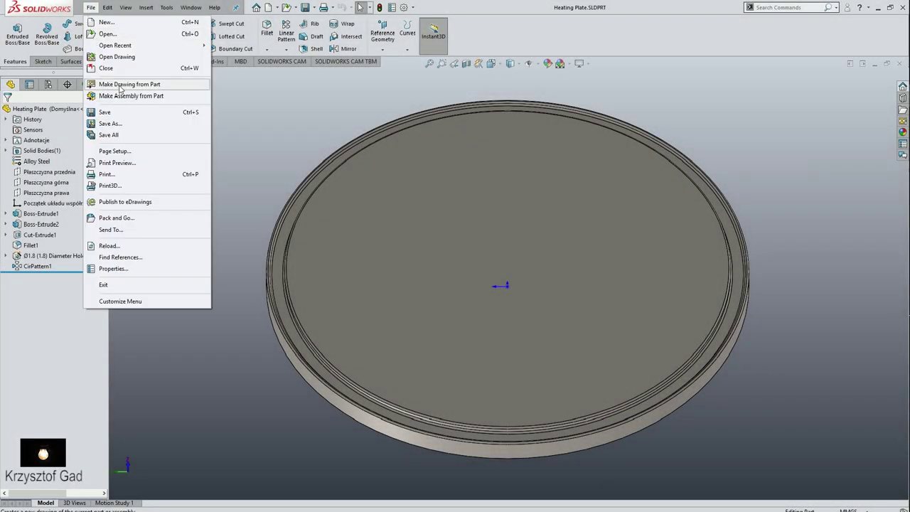
{"action": "left_click", "coordinate": [121, 86]}
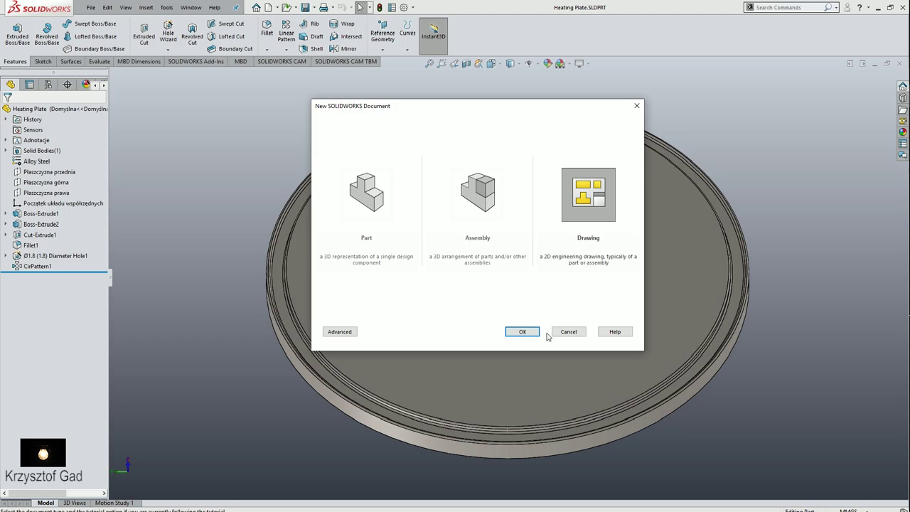
{"action": "left_click", "coordinate": [522, 331]}
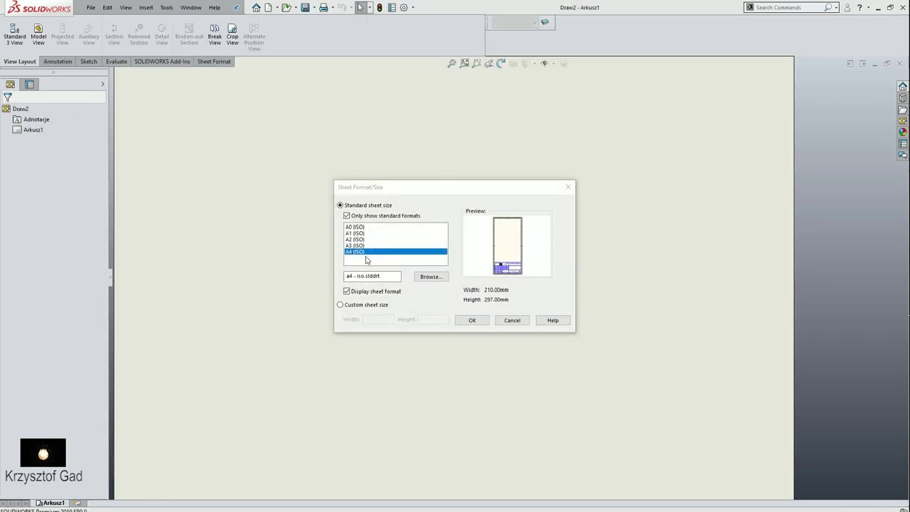
{"action": "left_click", "coordinate": [471, 320]}
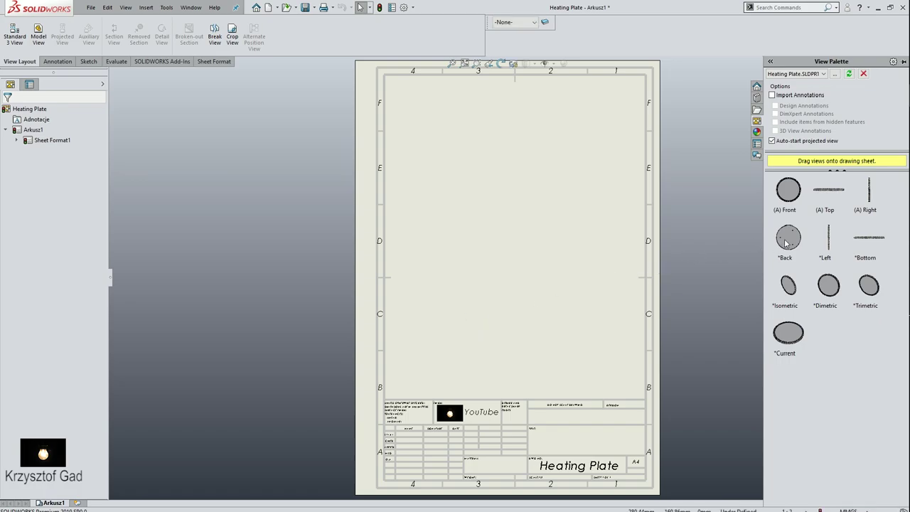
{"action": "left_click_drag", "start_coordinate": [786, 244], "coordinate": [509, 171]}
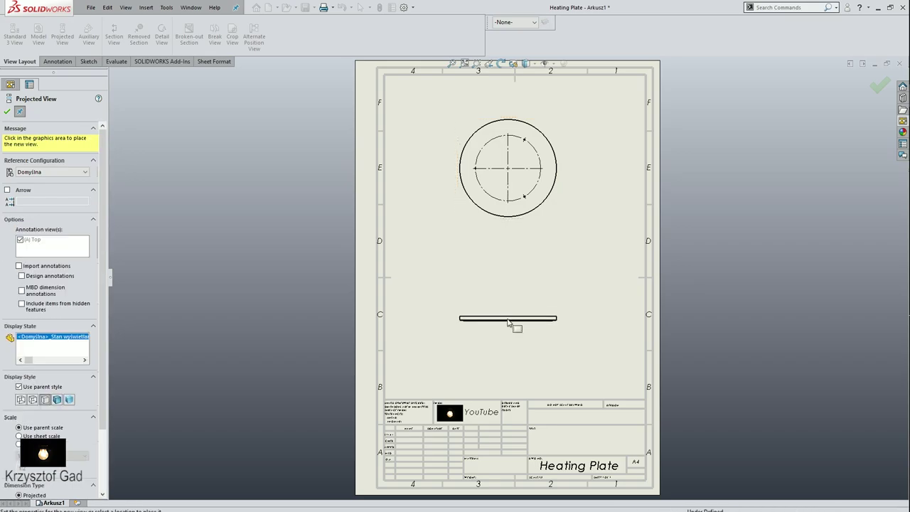
Step: Place the projected edge view below the circle and rotate the circular view 180°
{"action": "left_click", "coordinate": [508, 322]}
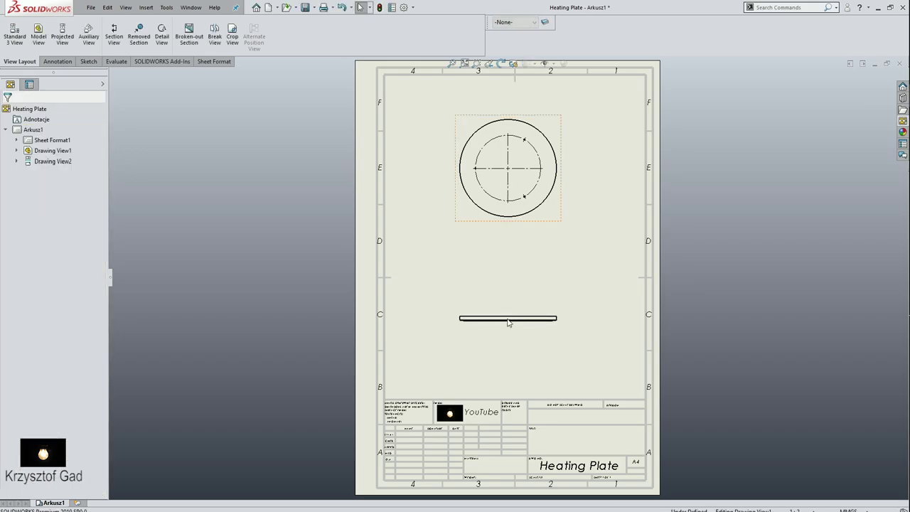
{"action": "left_click", "coordinate": [528, 223]}
{"action": "left_click", "coordinate": [500, 64]}
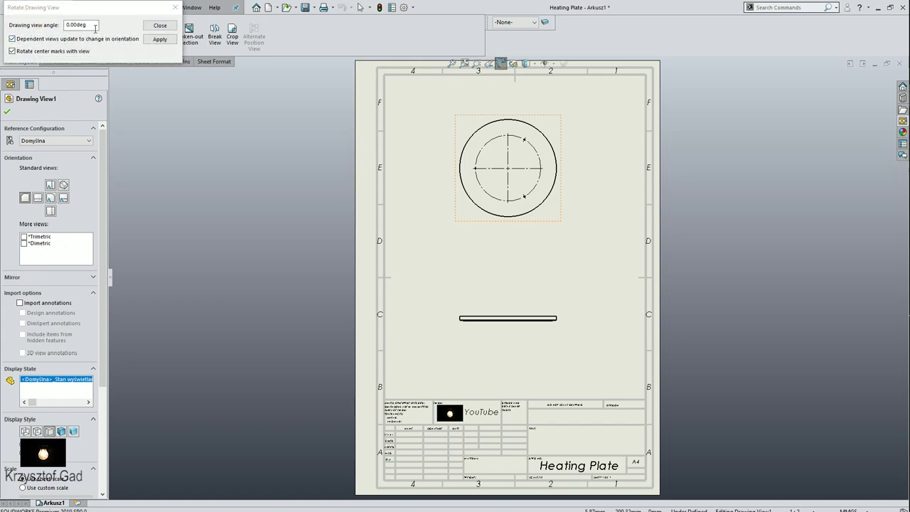
{"action": "type", "text": "0"}
{"action": "key", "text": "Return"}
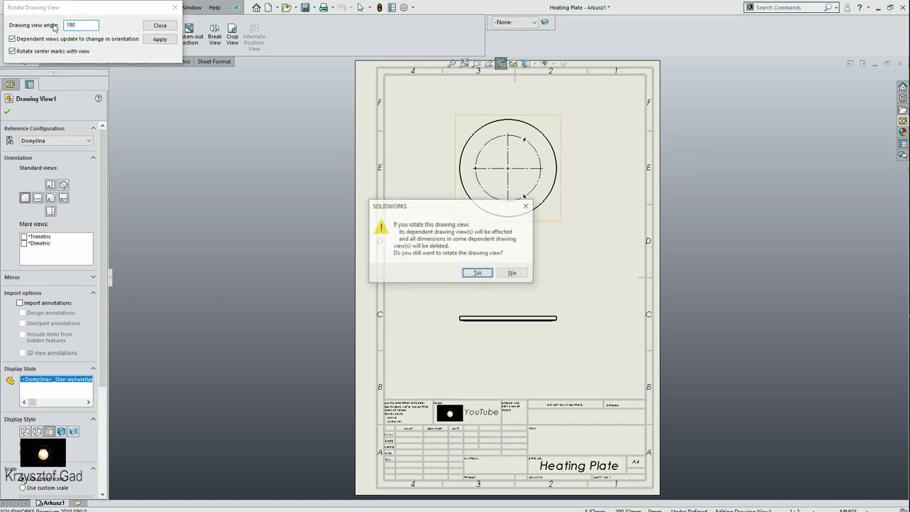
{"action": "left_click", "coordinate": [478, 273]}
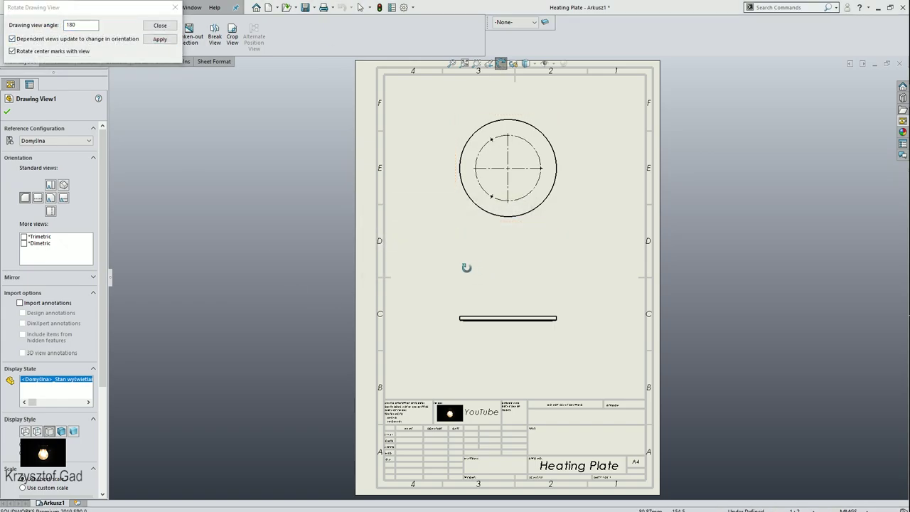
{"action": "left_click", "coordinate": [164, 39]}
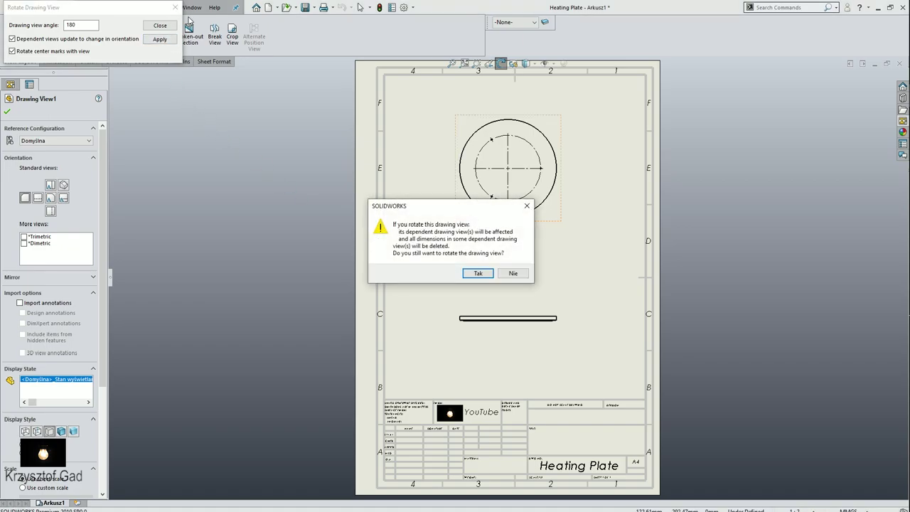
{"action": "left_click", "coordinate": [479, 274]}
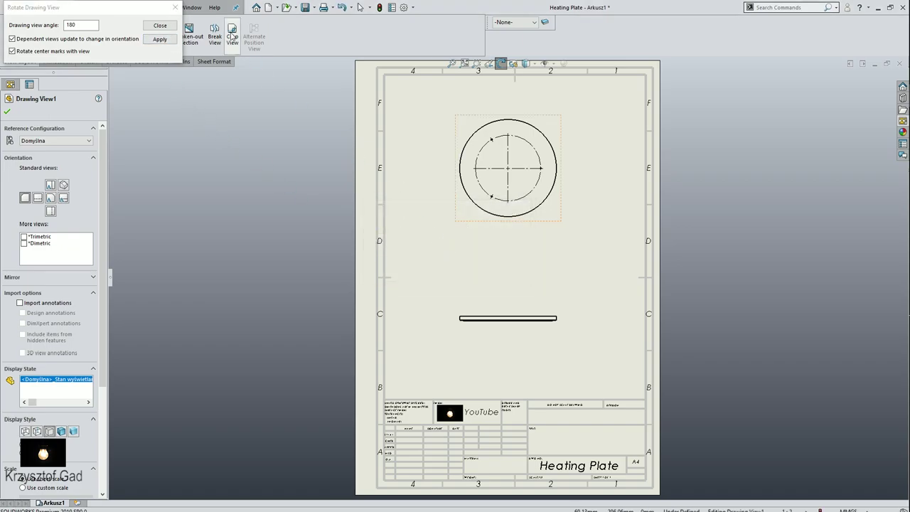
{"action": "left_click", "coordinate": [160, 25]}
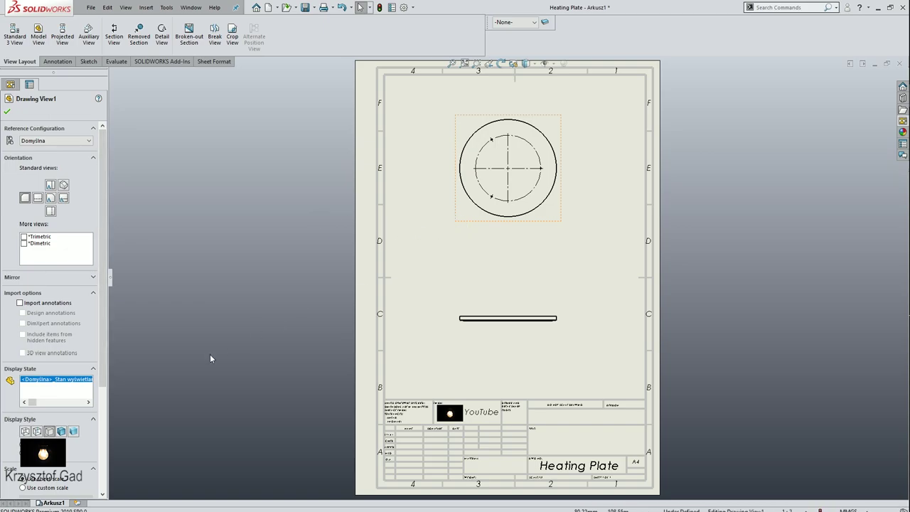
Step: Set the plate views to a custom 1:1 scale
{"action": "scroll", "coordinate": [52, 352], "scroll_direction": "down", "scroll_amount": 2}
{"action": "scroll", "coordinate": [52, 352], "scroll_direction": "down", "scroll_amount": 3}
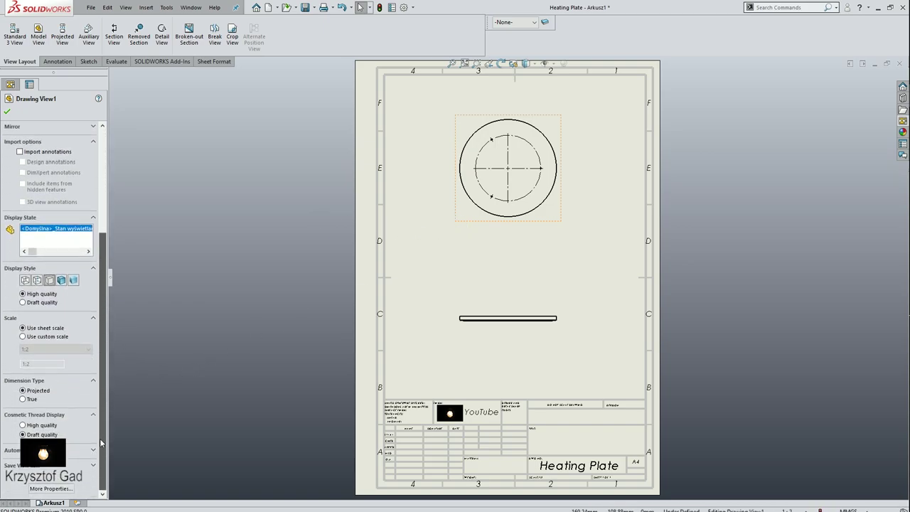
{"action": "left_click", "coordinate": [40, 351]}
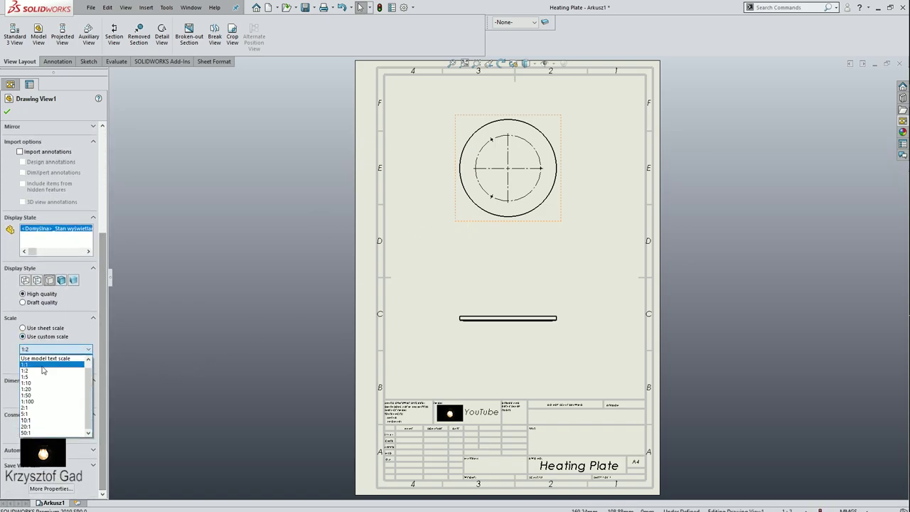
{"action": "left_click", "coordinate": [42, 365]}
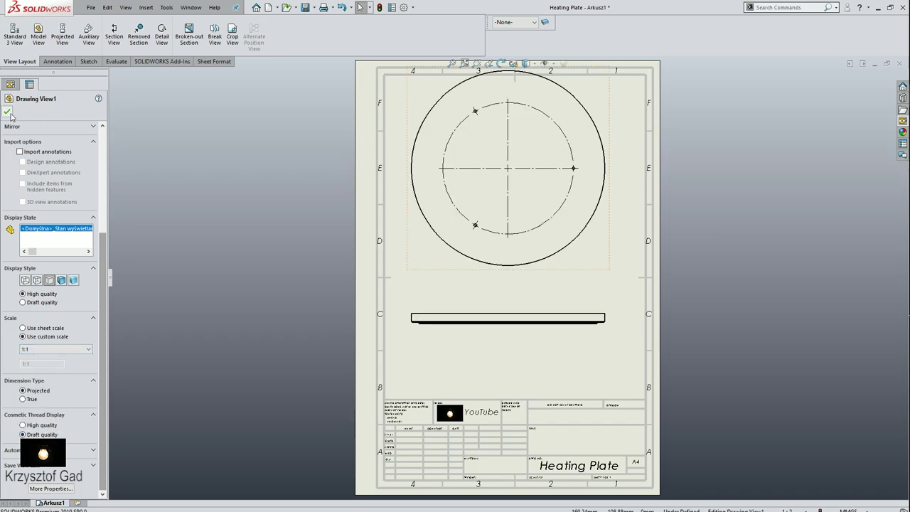
{"action": "left_click", "coordinate": [8, 113]}
Step: Switch the sheet properties to first-angle projection
{"action": "right_click", "coordinate": [33, 133]}
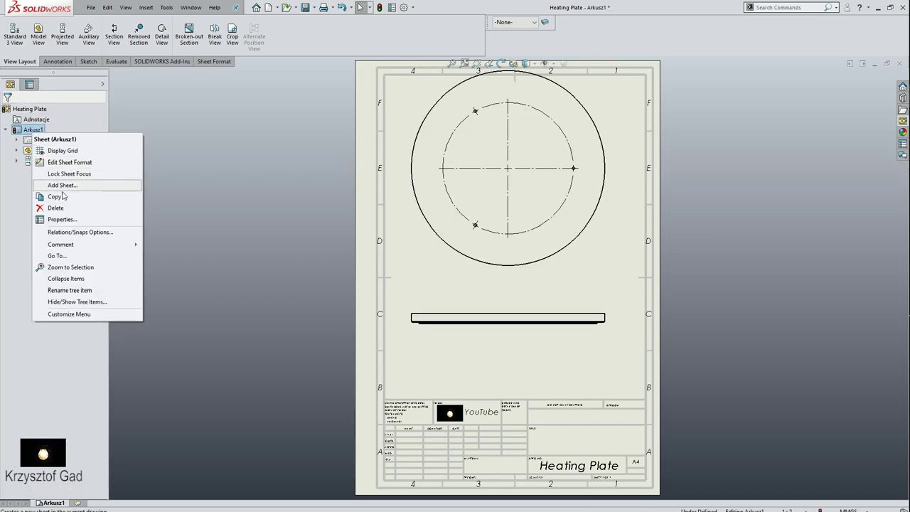
{"action": "left_click", "coordinate": [71, 220]}
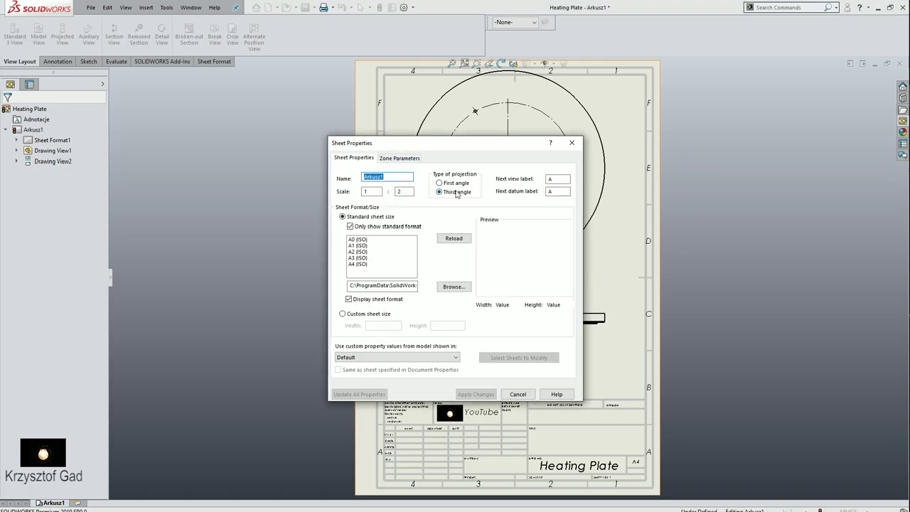
{"action": "left_click", "coordinate": [474, 394]}
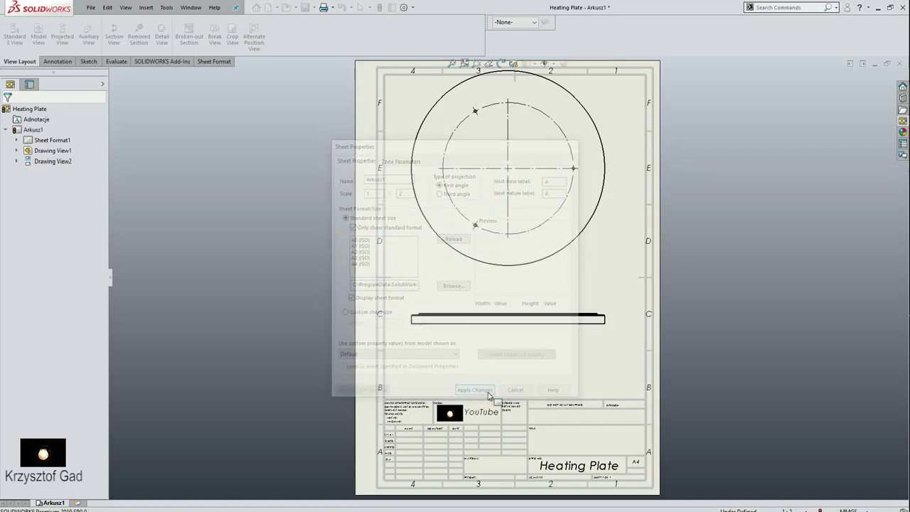
{"action": "scroll", "coordinate": [494, 275], "scroll_direction": "down", "scroll_amount": 1}
Step: Move the circle view down-right and the edge view lower on the sheet
{"action": "scroll", "coordinate": [517, 308], "scroll_direction": "down", "scroll_amount": 2}
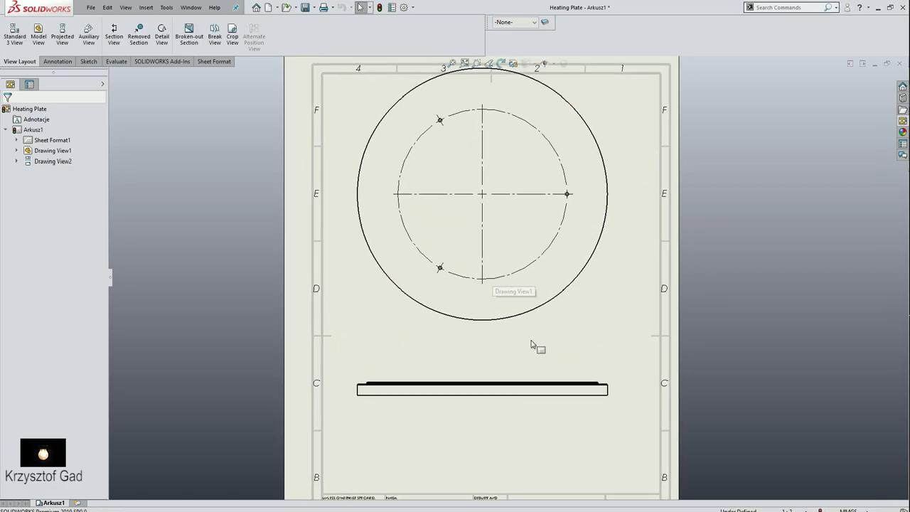
{"action": "left_click_drag", "start_coordinate": [551, 331], "coordinate": [559, 375]}
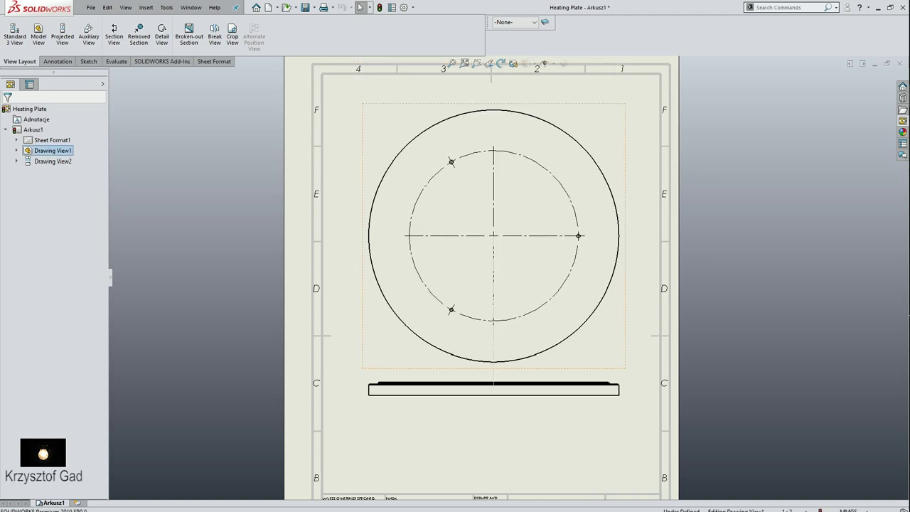
{"action": "left_click_drag", "start_coordinate": [534, 407], "coordinate": [538, 442]}
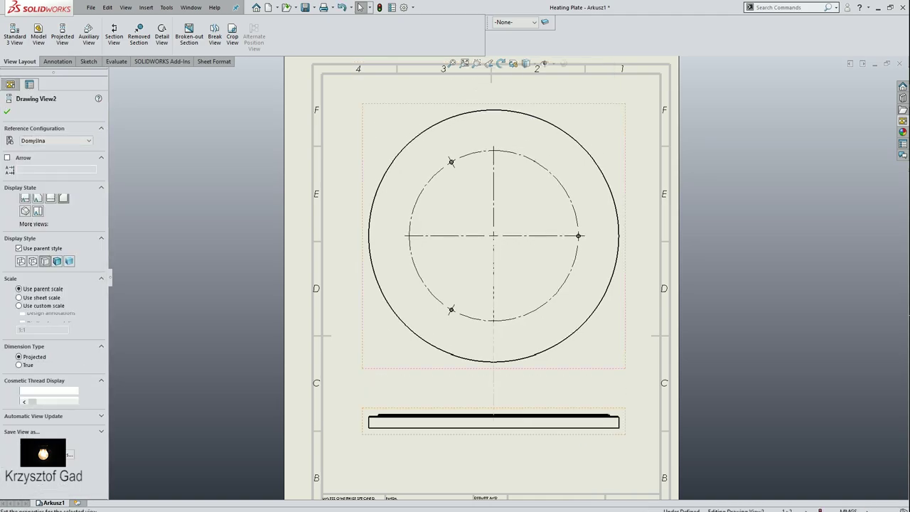
{"action": "scroll", "coordinate": [346, 166], "scroll_direction": "down", "scroll_amount": 2}
Step: Dimension the bolt circle with two 120° angles between holes and an R45 radius
{"action": "left_click", "coordinate": [61, 62]}
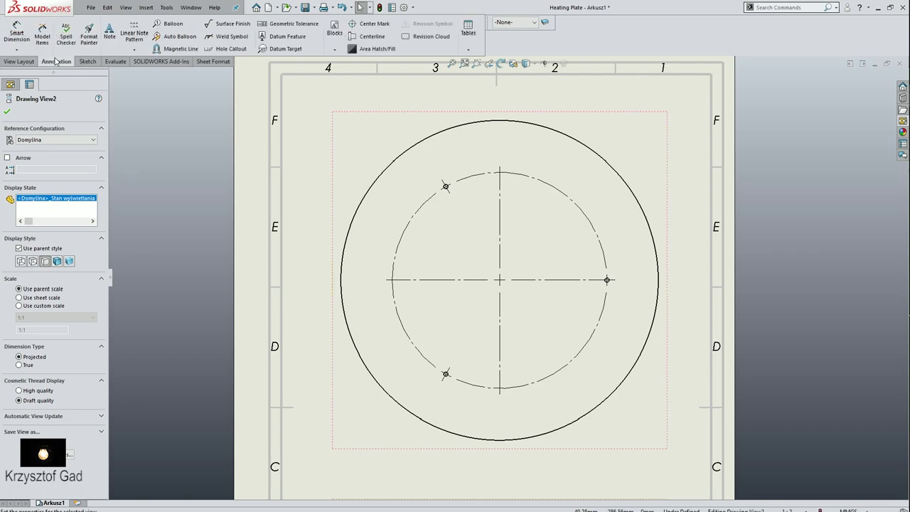
{"action": "left_click", "coordinate": [17, 32]}
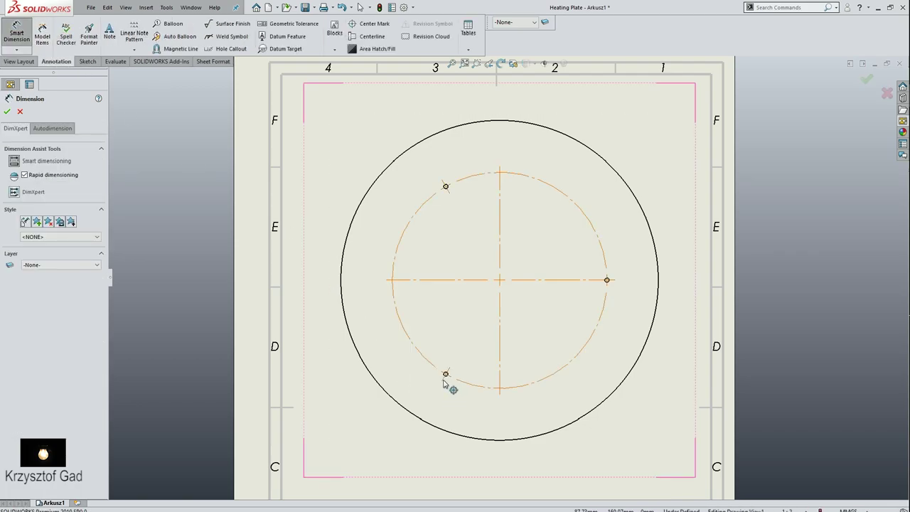
{"action": "left_click", "coordinate": [446, 187]}
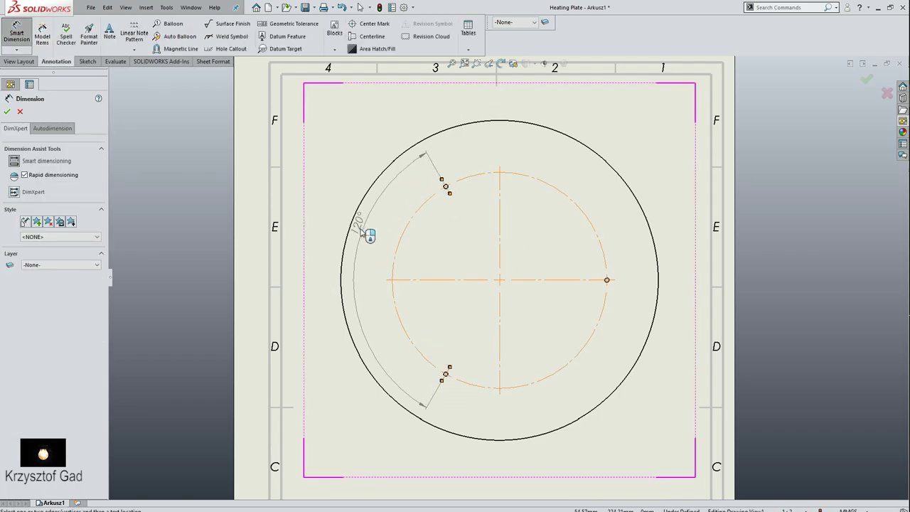
{"action": "left_click", "coordinate": [323, 296]}
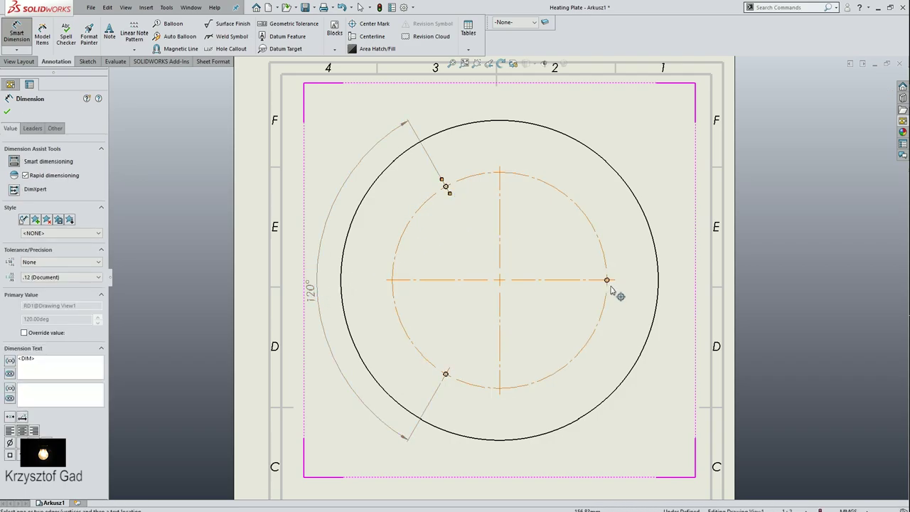
{"action": "left_click", "coordinate": [606, 279]}
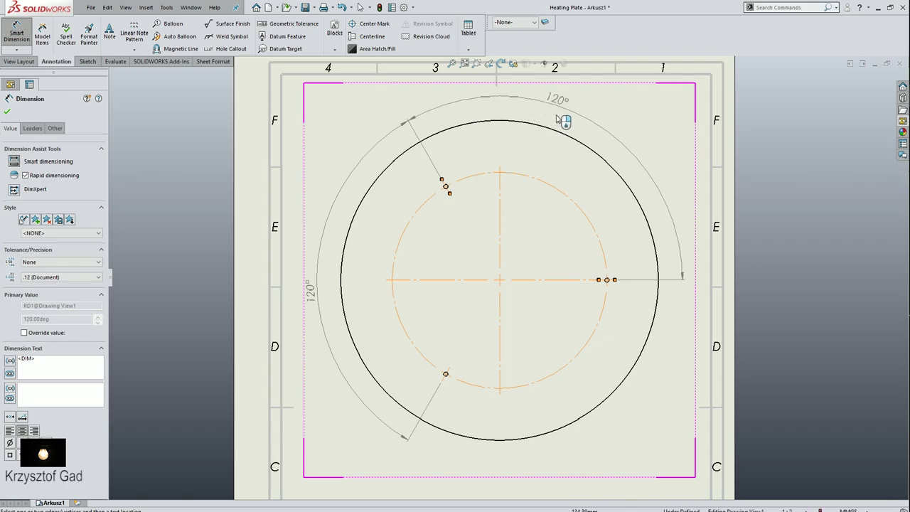
{"action": "left_click", "coordinate": [588, 125]}
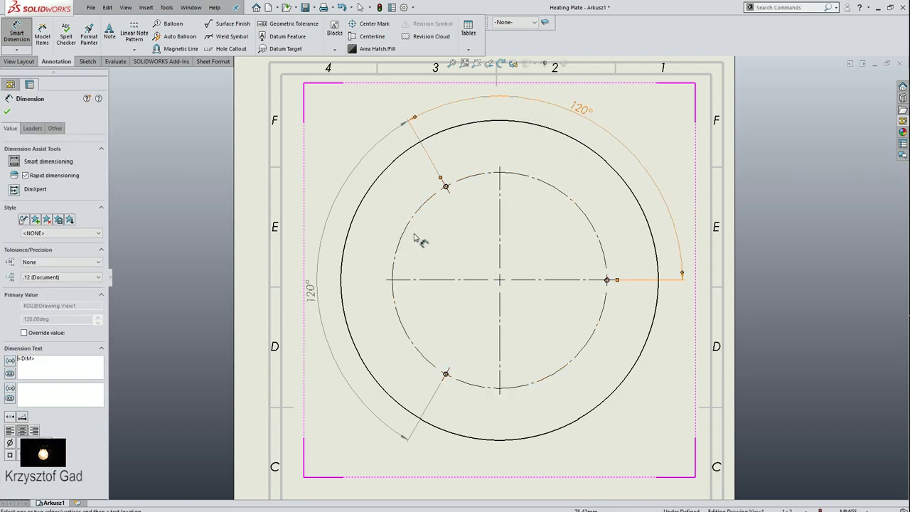
{"action": "left_click", "coordinate": [414, 226]}
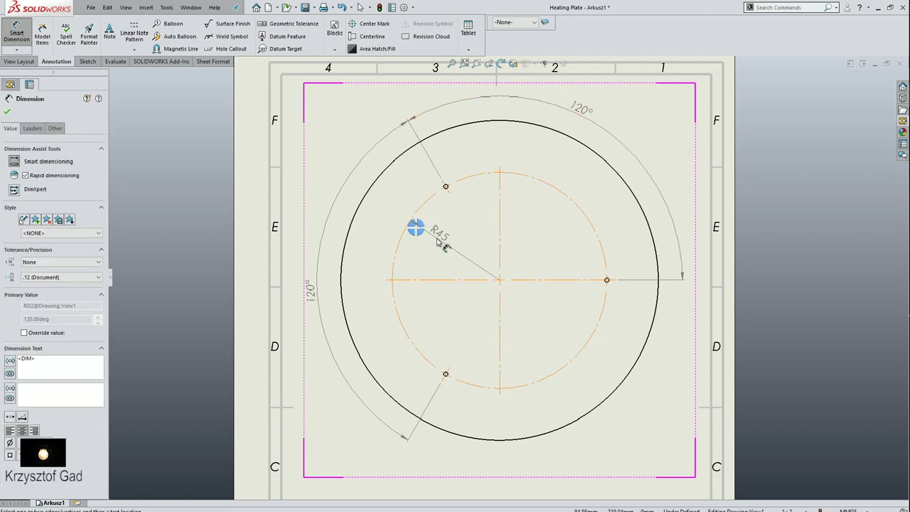
{"action": "left_click", "coordinate": [439, 241]}
{"action": "scroll", "coordinate": [462, 234], "scroll_direction": "up", "scroll_amount": 2}
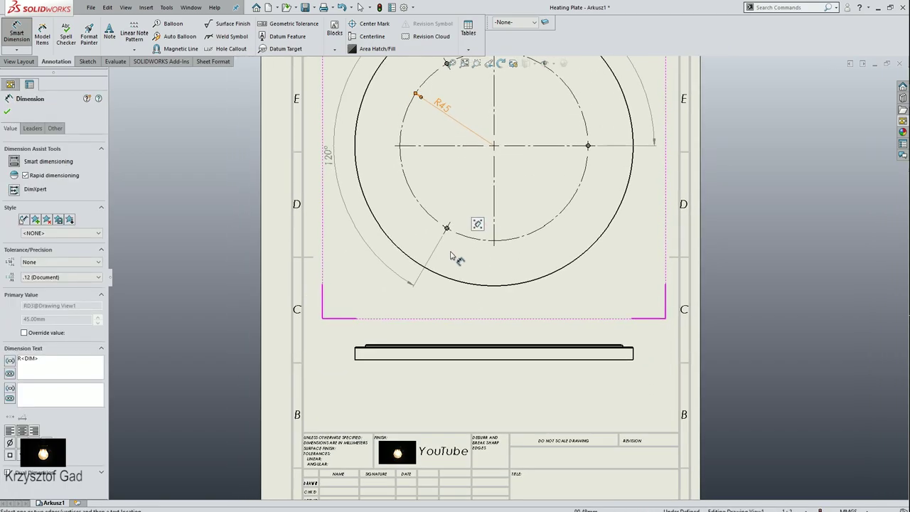
{"action": "key", "text": "Escape"}
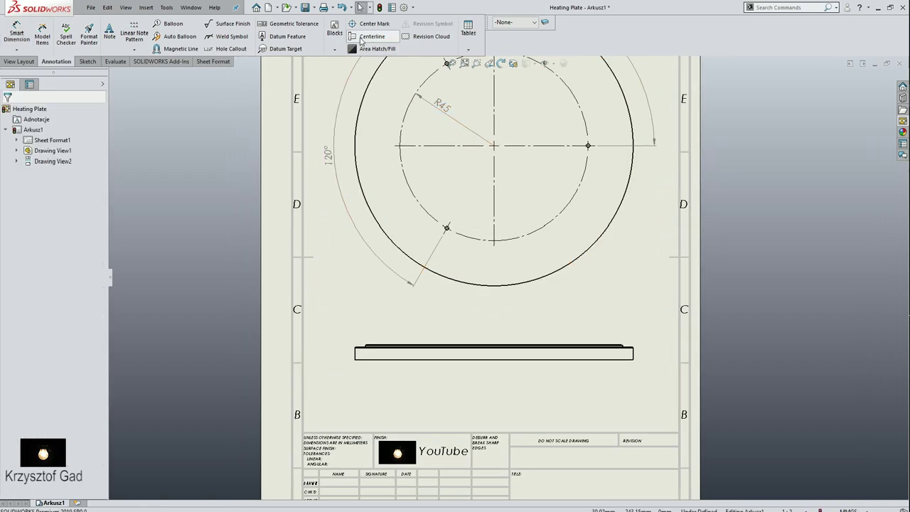
Step: Add a vertical centerline through the plate's edge-on side view
{"action": "left_click", "coordinate": [366, 37]}
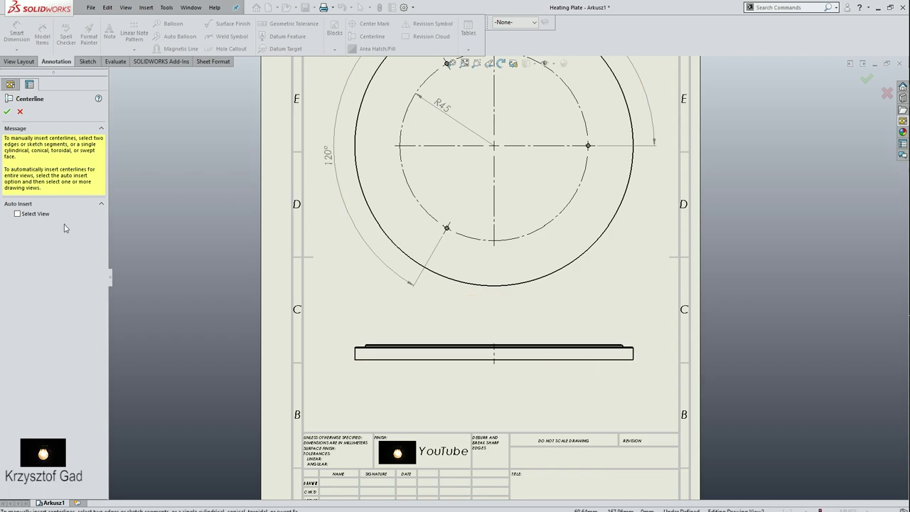
{"action": "left_click", "coordinate": [6, 112]}
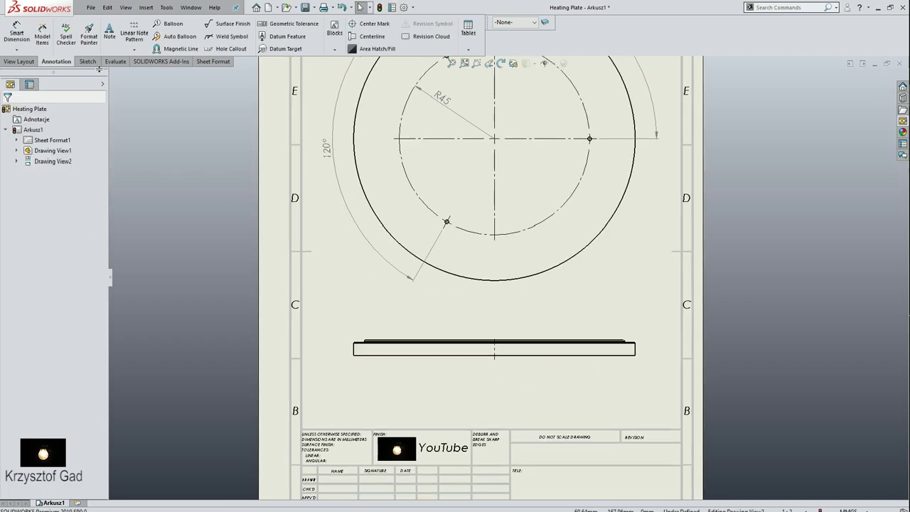
Step: Cut a broken-out section around the side view's right half, with depth set by the circle edge
{"action": "left_click", "coordinate": [28, 61]}
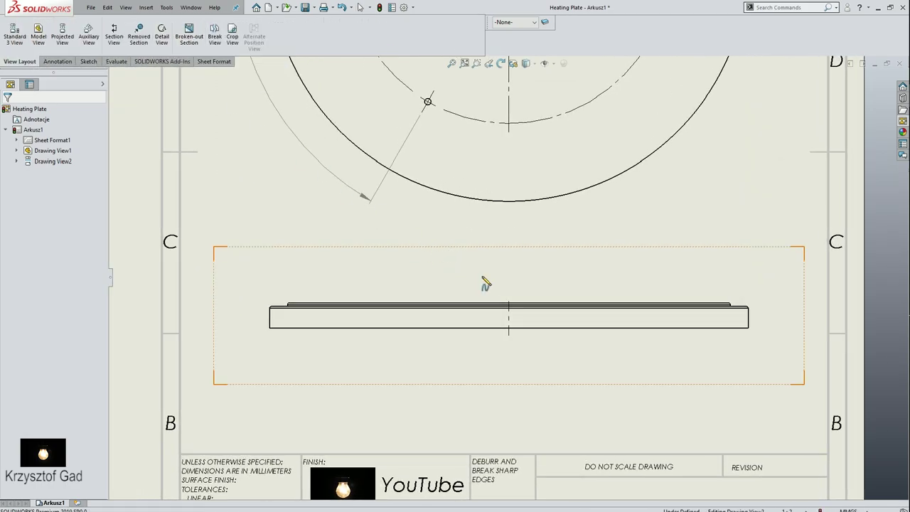
{"action": "left_click", "coordinate": [507, 276]}
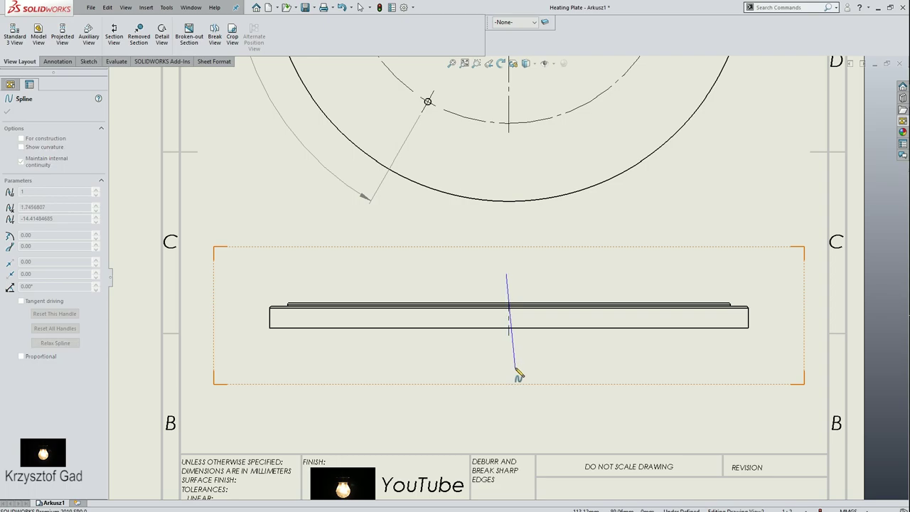
{"action": "left_click", "coordinate": [785, 324]}
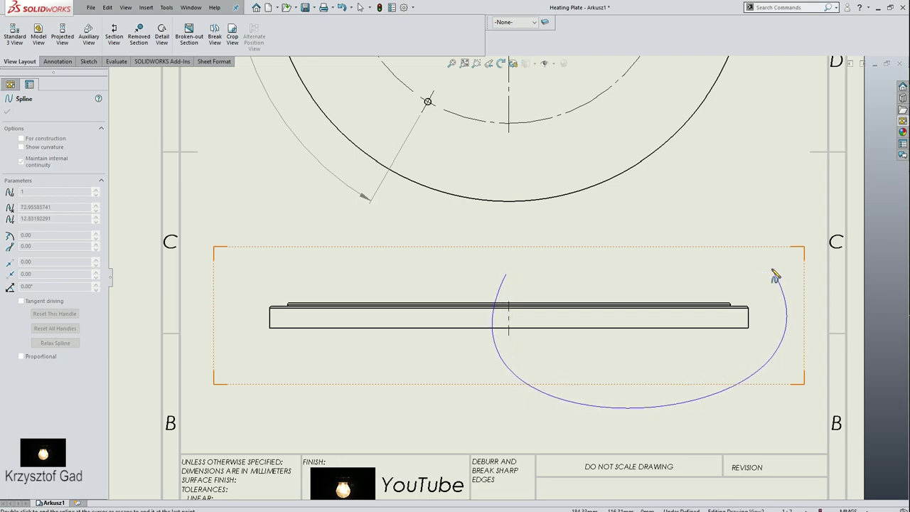
{"action": "left_click", "coordinate": [507, 276]}
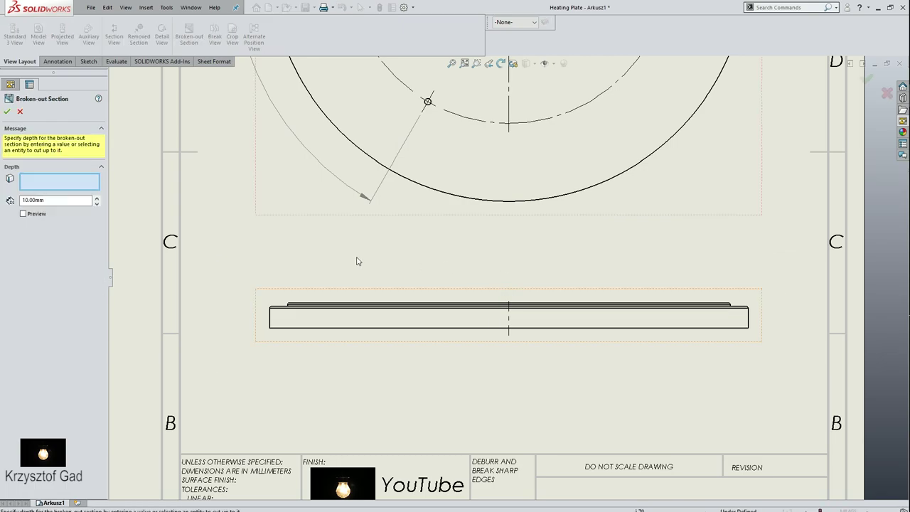
{"action": "left_click", "coordinate": [528, 202]}
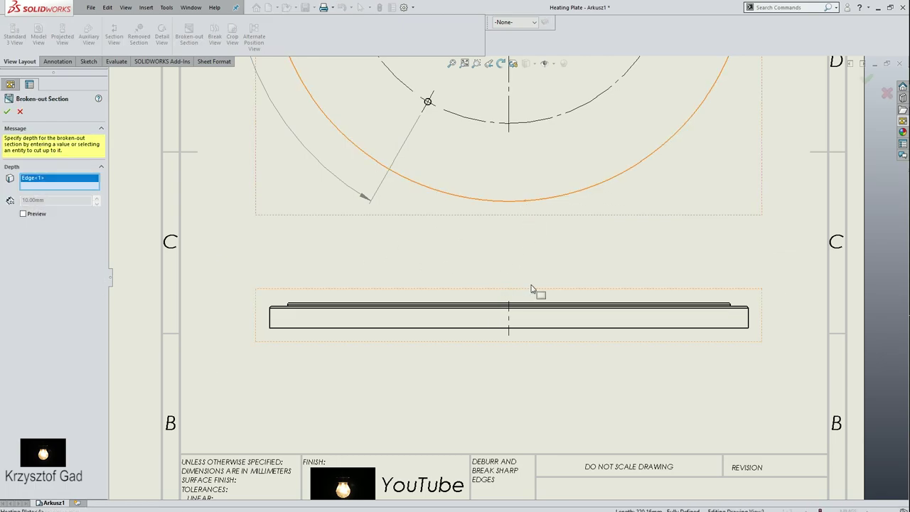
{"action": "left_click", "coordinate": [530, 305]}
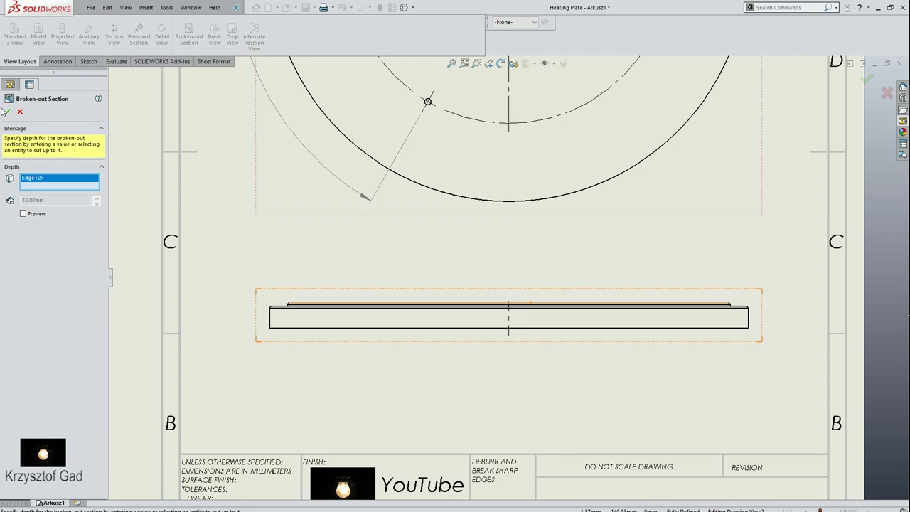
Step: Add a centerline through the pin hole in the sectioned side view
{"action": "scroll", "coordinate": [483, 282], "scroll_direction": "up", "scroll_amount": 3}
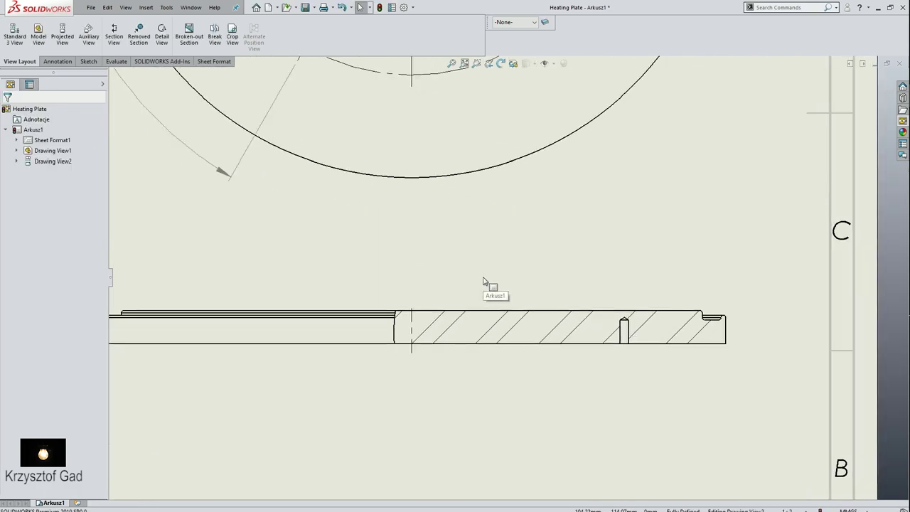
{"action": "left_click", "coordinate": [61, 62]}
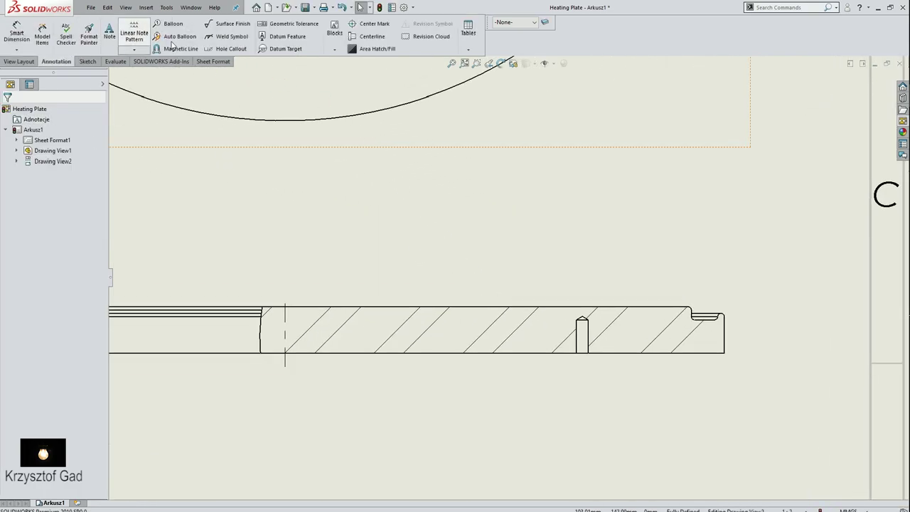
{"action": "left_click", "coordinate": [366, 36]}
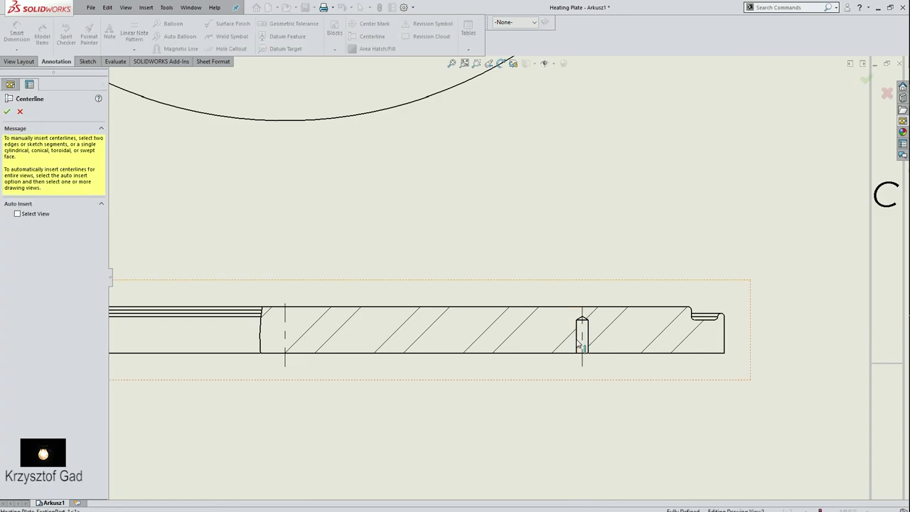
{"action": "scroll", "coordinate": [483, 288], "scroll_direction": "down", "scroll_amount": 1}
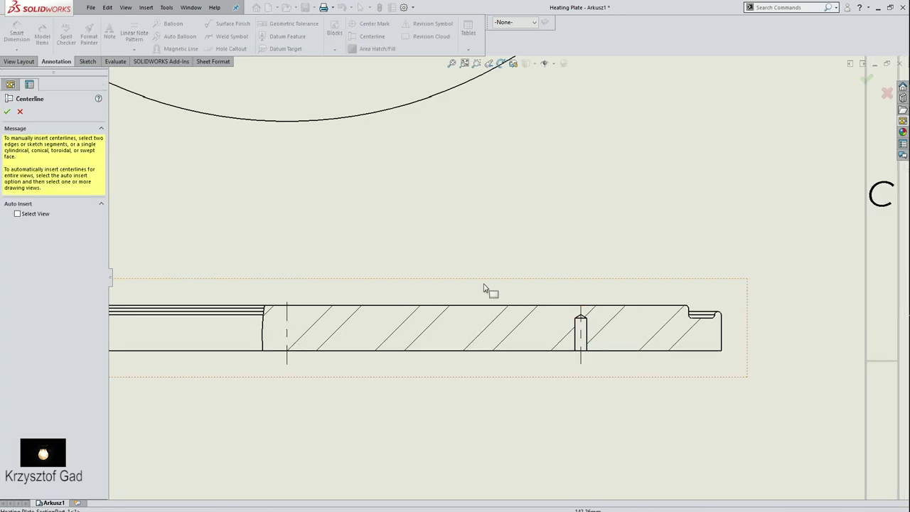
{"action": "left_click", "coordinate": [10, 111]}
Step: Dimension the pin hole diameter as ⌀1,8 below the pin
{"action": "left_click", "coordinate": [13, 36]}
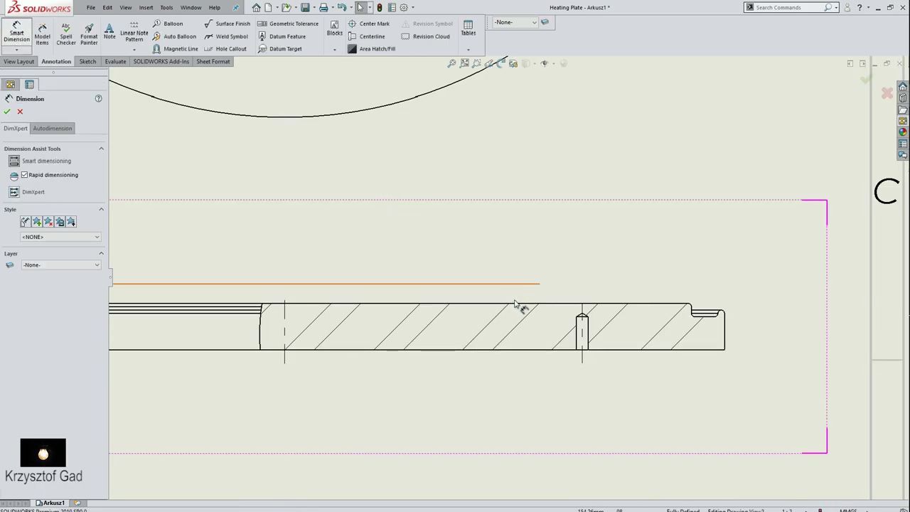
{"action": "scroll", "coordinate": [519, 305], "scroll_direction": "down", "scroll_amount": 4}
{"action": "left_click", "coordinate": [491, 208]}
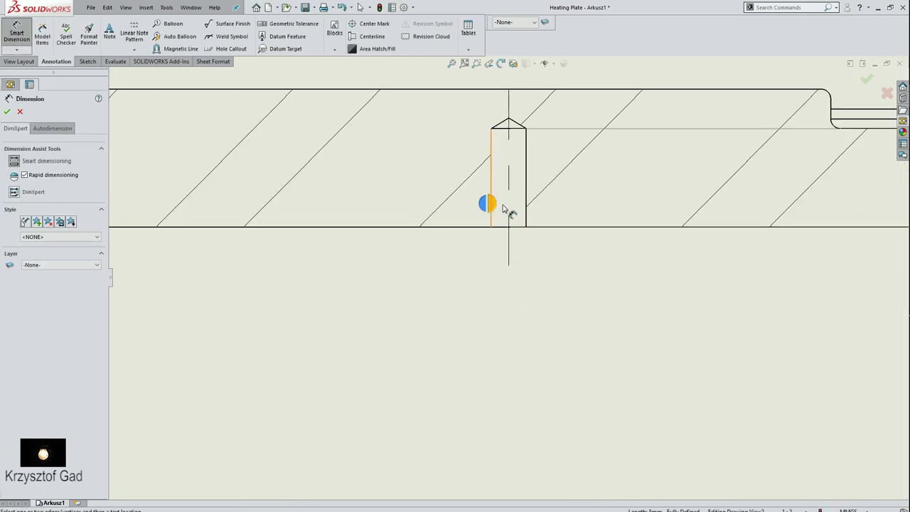
{"action": "left_click", "coordinate": [526, 209]}
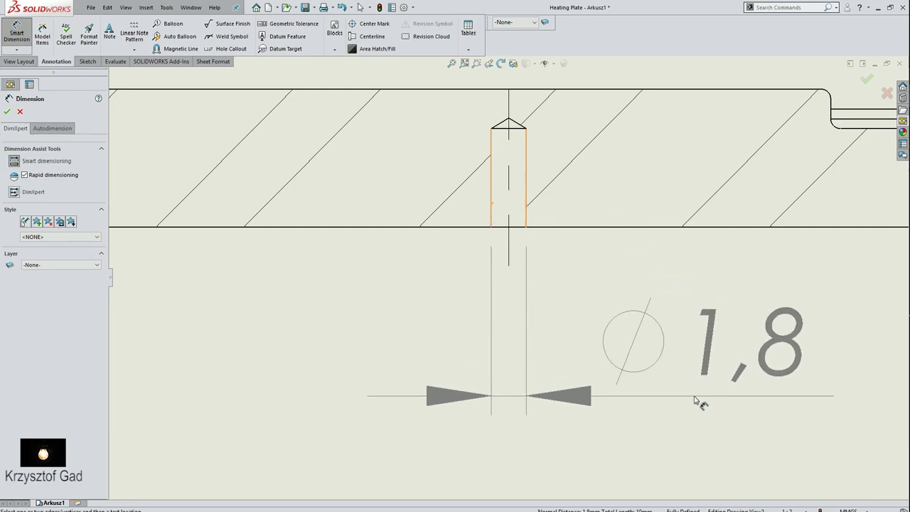
{"action": "left_click", "coordinate": [641, 385]}
Step: Add the 5, 6 and 7 vertical height dimensions at the plate's right end
{"action": "scroll", "coordinate": [651, 384], "scroll_direction": "up", "scroll_amount": 2}
{"action": "middle_click_drag", "start_coordinate": [658, 382], "coordinate": [287, 329], "text": "ctrl"}
{"action": "left_click", "coordinate": [247, 316]}
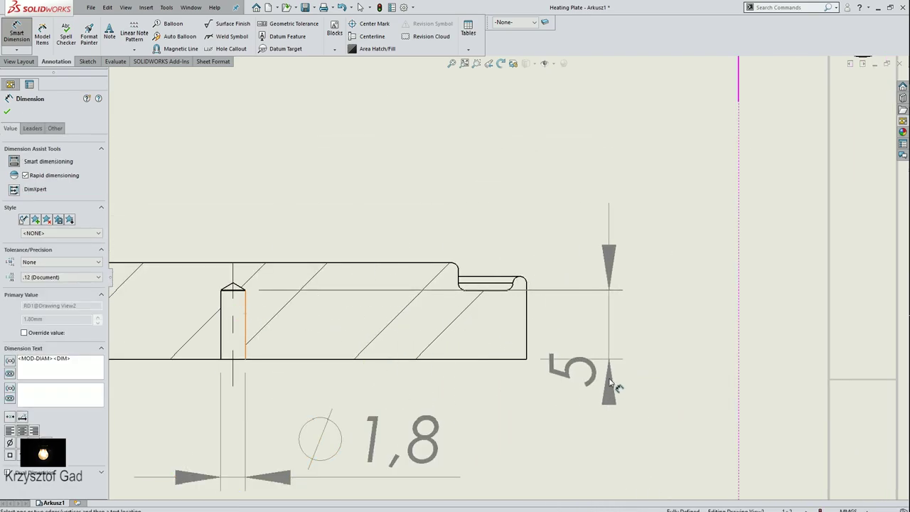
{"action": "left_click", "coordinate": [598, 430]}
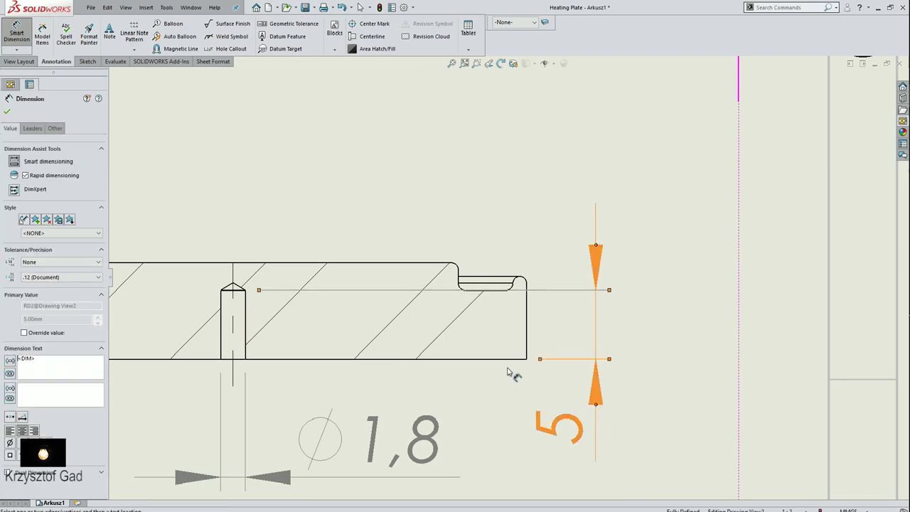
{"action": "left_click", "coordinate": [508, 365]}
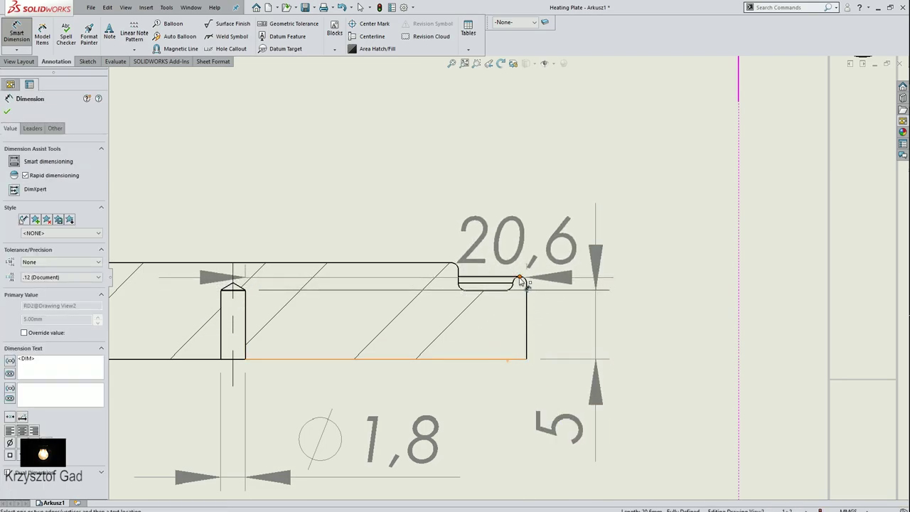
{"action": "left_click", "coordinate": [520, 277]}
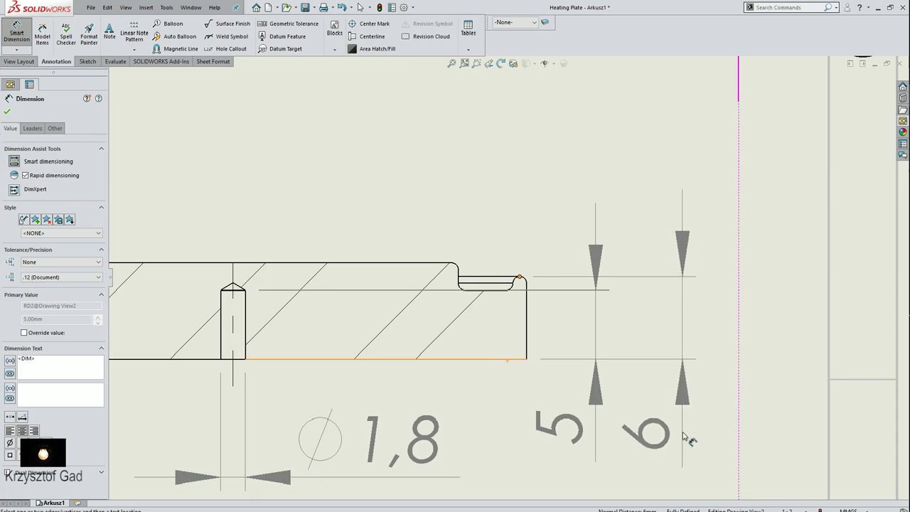
{"action": "left_click", "coordinate": [686, 434]}
{"action": "left_click", "coordinate": [467, 360]}
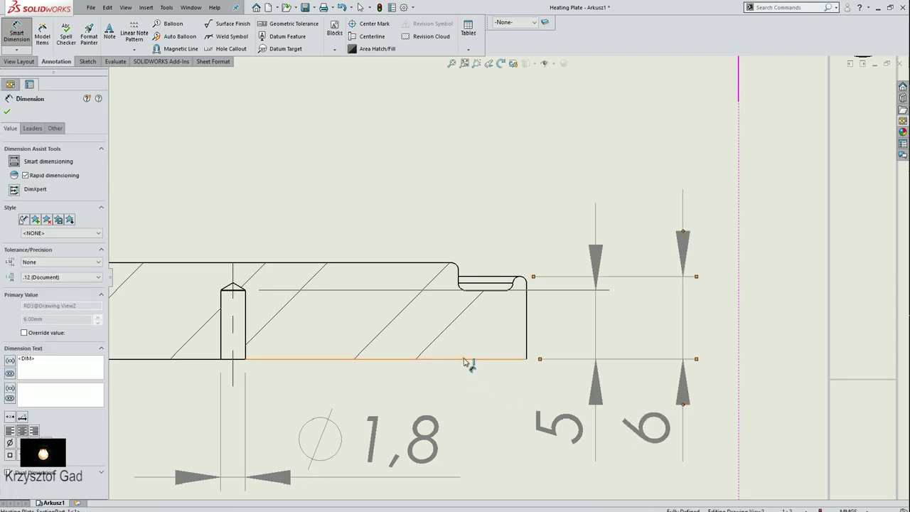
{"action": "left_click", "coordinate": [435, 269]}
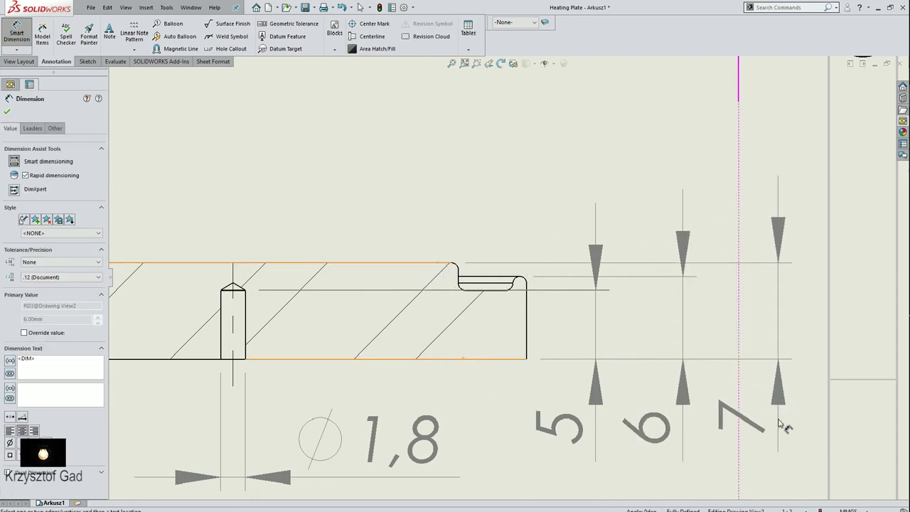
{"action": "left_click", "coordinate": [782, 435]}
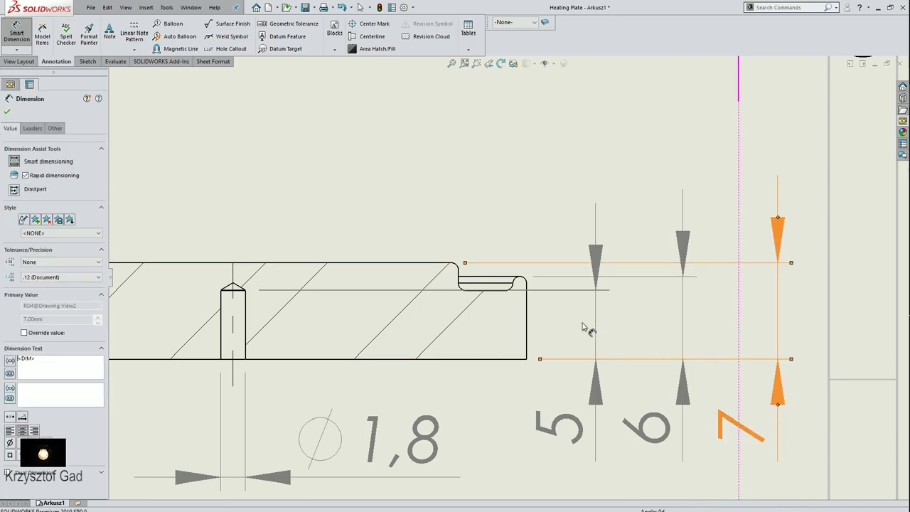
{"action": "scroll", "coordinate": [583, 343], "scroll_direction": "up", "scroll_amount": 3}
{"action": "scroll", "coordinate": [583, 344], "scroll_direction": "up", "scroll_amount": 3}
{"action": "scroll", "coordinate": [568, 292], "scroll_direction": "up", "scroll_amount": 1}
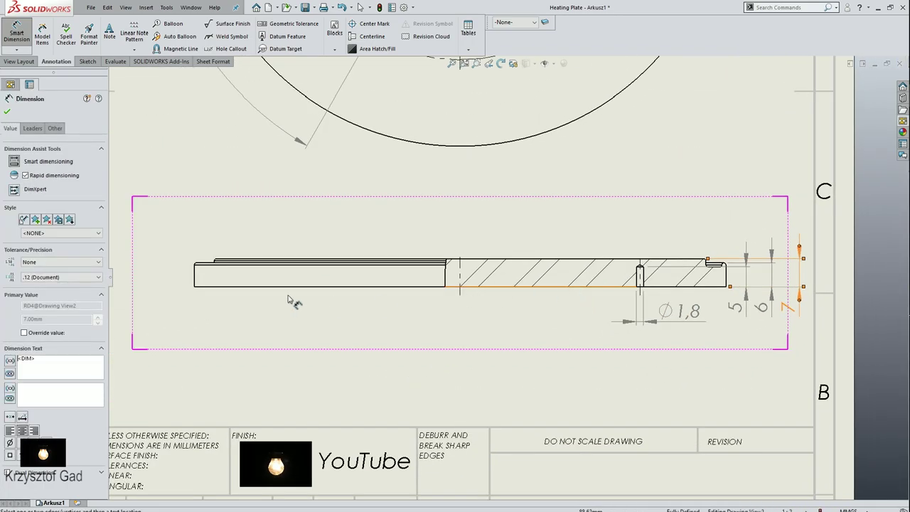
Step: Dimension the plate's overall length as Ø133 below the edge view
{"action": "left_click", "coordinate": [195, 277]}
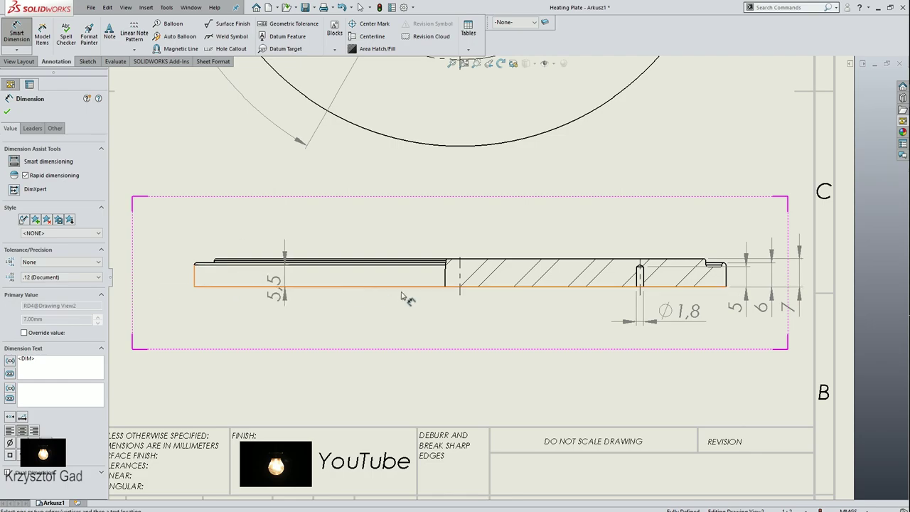
{"action": "left_click", "coordinate": [726, 277]}
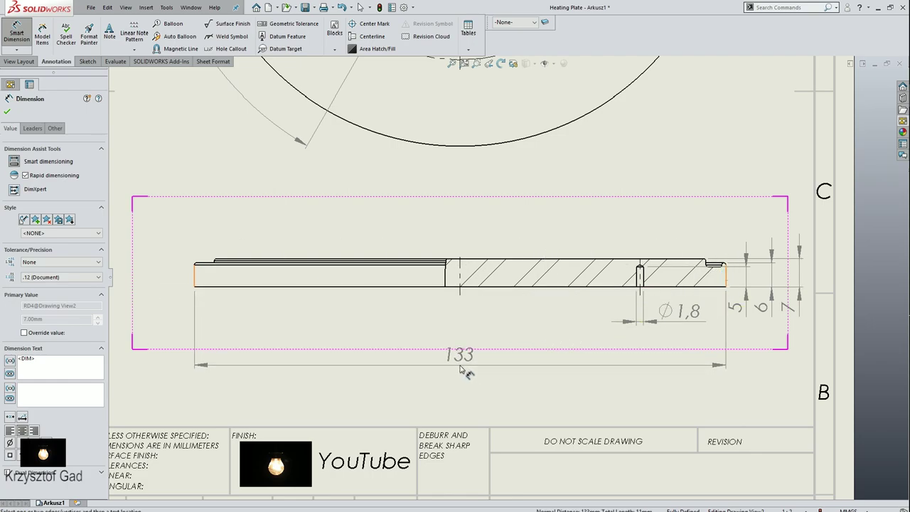
{"action": "left_click", "coordinate": [461, 368]}
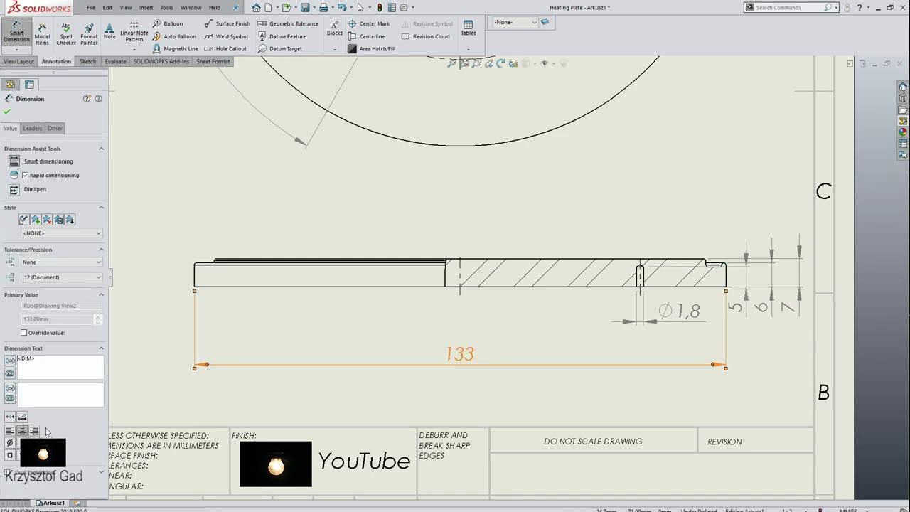
{"action": "left_click", "coordinate": [10, 442]}
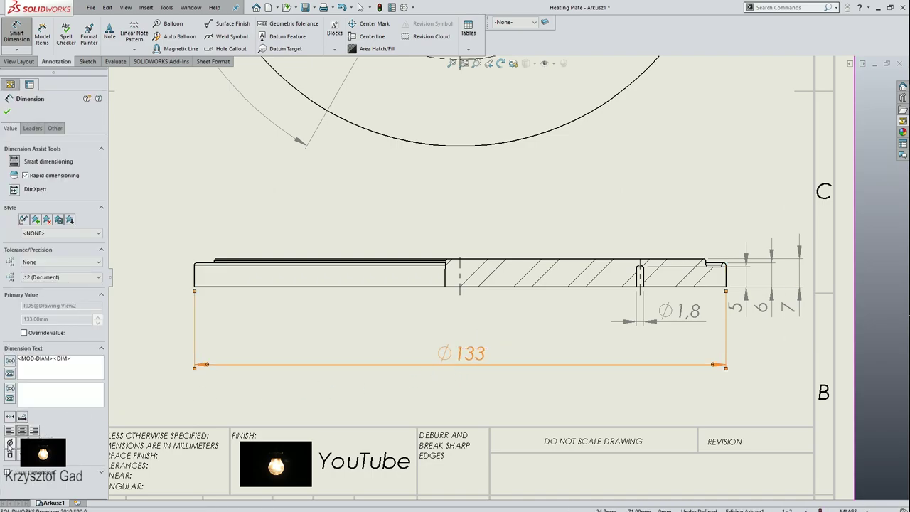
{"action": "scroll", "coordinate": [280, 235], "scroll_direction": "down", "scroll_amount": 1}
{"action": "scroll", "coordinate": [274, 277], "scroll_direction": "down", "scroll_amount": 2}
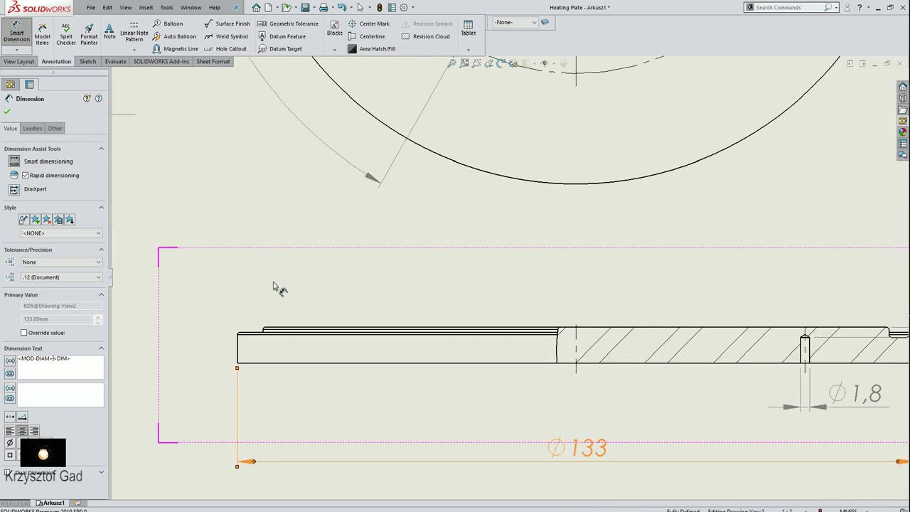
{"action": "scroll", "coordinate": [291, 349], "scroll_direction": "down", "scroll_amount": 2}
{"action": "scroll", "coordinate": [278, 377], "scroll_direction": "down", "scroll_amount": 2}
{"action": "scroll", "coordinate": [220, 404], "scroll_direction": "down", "scroll_amount": 1}
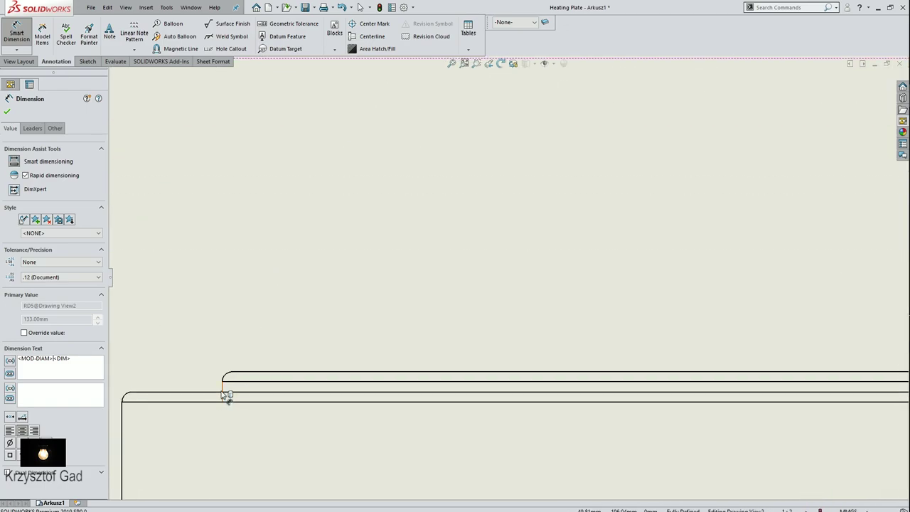
{"action": "scroll", "coordinate": [298, 384], "scroll_direction": "up", "scroll_amount": 2}
{"action": "scroll", "coordinate": [455, 375], "scroll_direction": "up", "scroll_amount": 1}
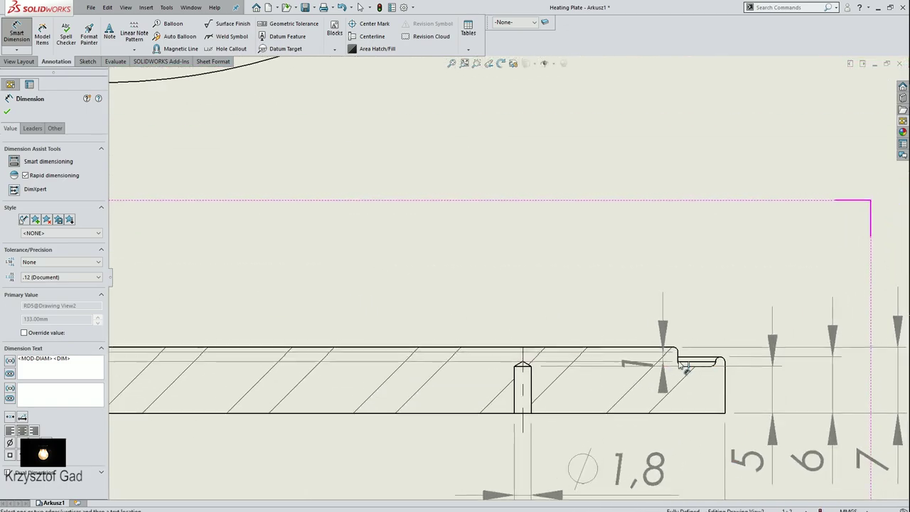
{"action": "scroll", "coordinate": [640, 367], "scroll_direction": "down", "scroll_amount": 2}
{"action": "scroll", "coordinate": [654, 367], "scroll_direction": "down", "scroll_amount": 1}
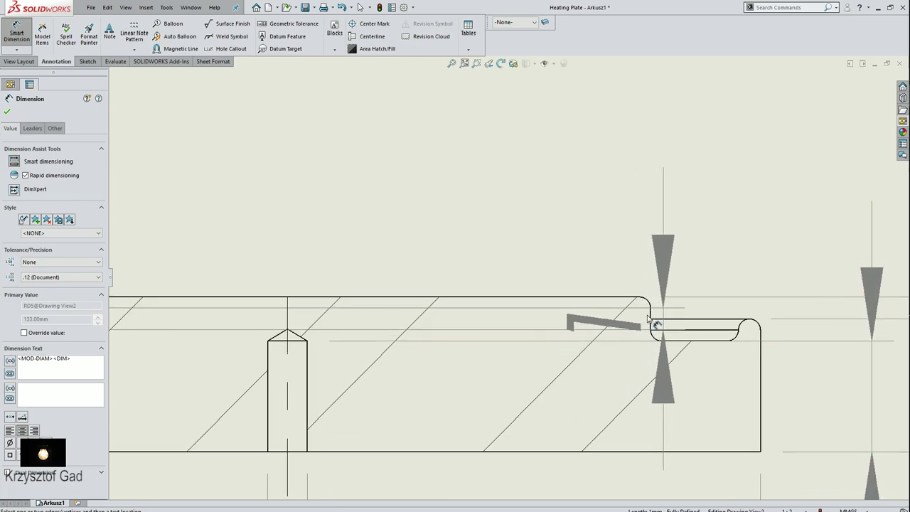
Step: Dimension the slot as Ø123 above the section view
{"action": "left_click", "coordinate": [655, 320]}
{"action": "scroll", "coordinate": [610, 316], "scroll_direction": "up", "scroll_amount": 2}
{"action": "scroll", "coordinate": [553, 324], "scroll_direction": "up", "scroll_amount": 2}
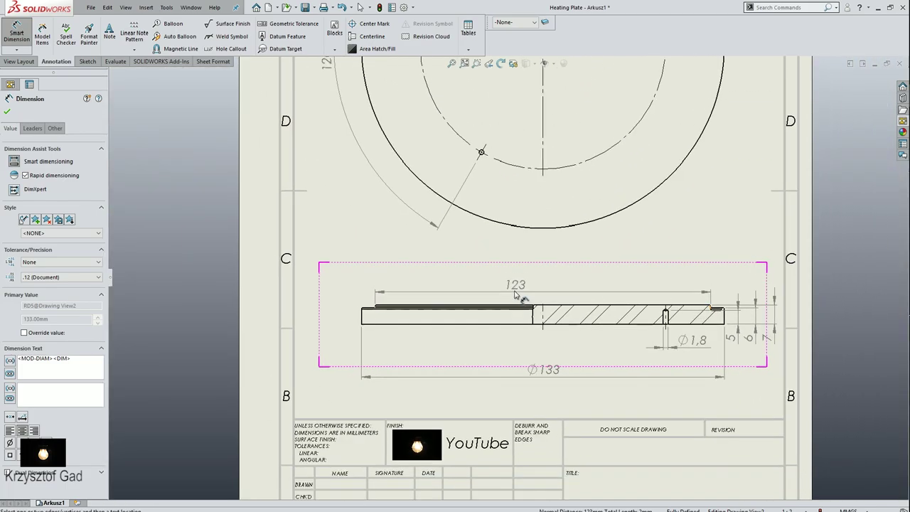
{"action": "left_click", "coordinate": [547, 286]}
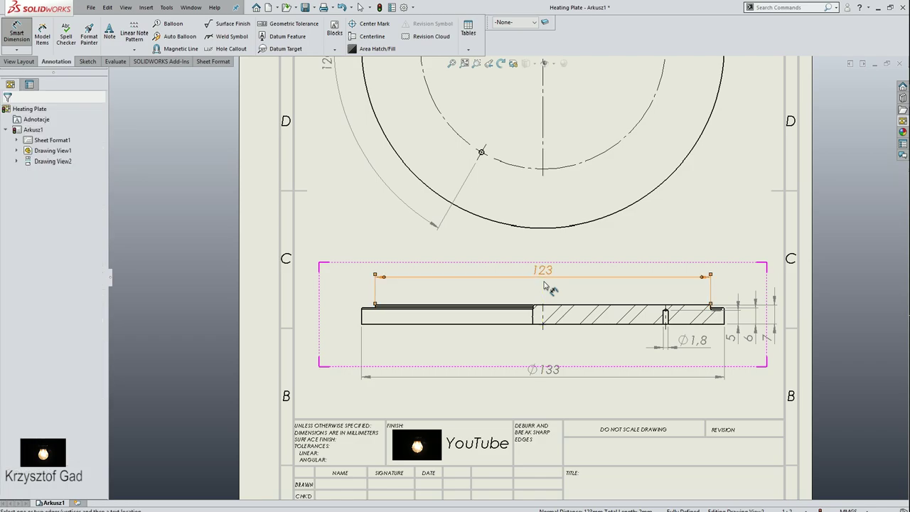
{"action": "left_click", "coordinate": [10, 442]}
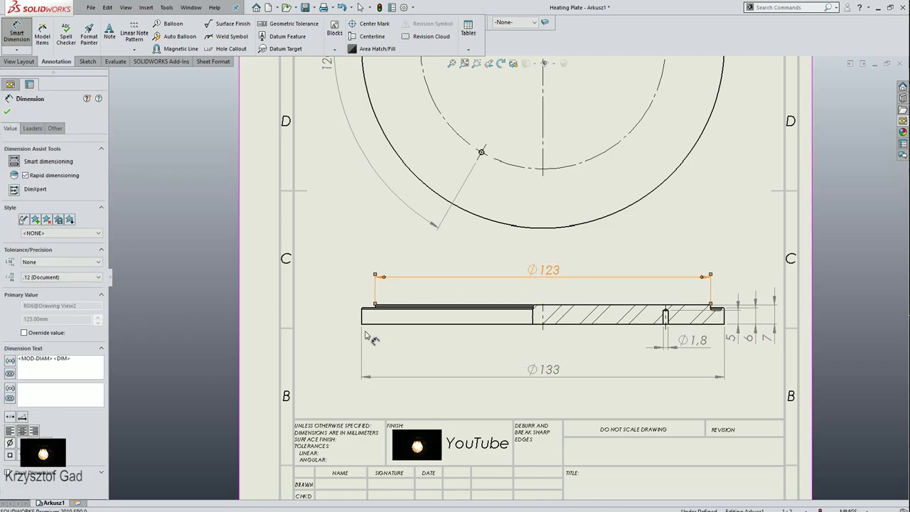
{"action": "scroll", "coordinate": [573, 317], "scroll_direction": "down", "scroll_amount": 2}
{"action": "scroll", "coordinate": [565, 317], "scroll_direction": "down", "scroll_amount": 2}
Step: Dimension the groove's corner fillet as R0,5 x 4
{"action": "scroll", "coordinate": [561, 318], "scroll_direction": "down", "scroll_amount": 2}
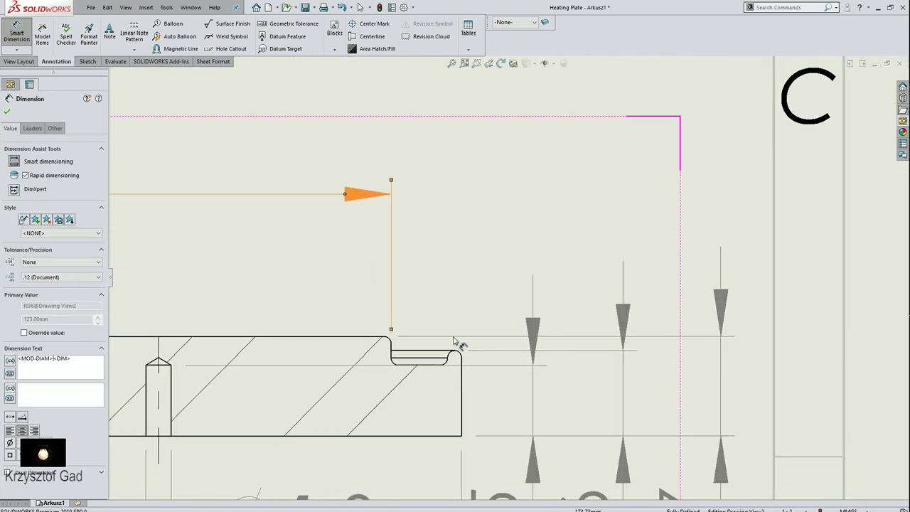
{"action": "scroll", "coordinate": [396, 355], "scroll_direction": "down", "scroll_amount": 2}
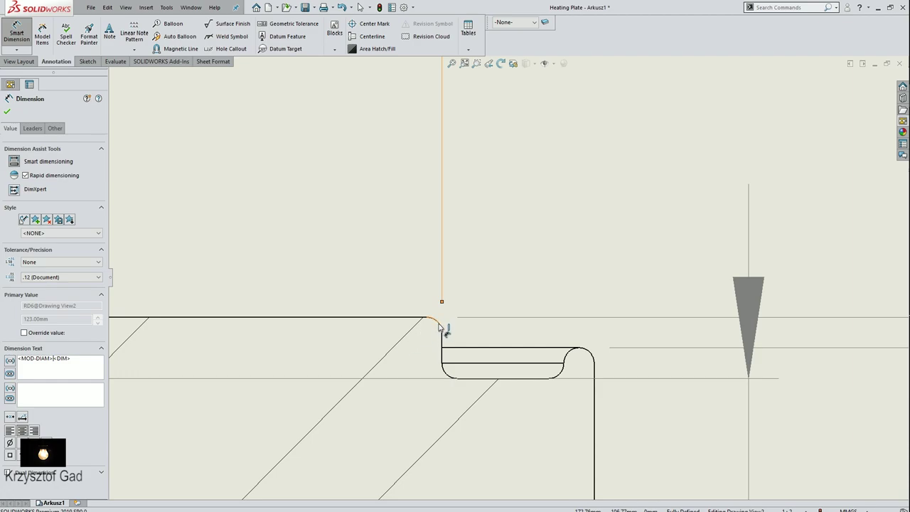
{"action": "left_click", "coordinate": [439, 325]}
{"action": "scroll", "coordinate": [504, 272], "scroll_direction": "up", "scroll_amount": 3}
{"action": "scroll", "coordinate": [522, 284], "scroll_direction": "up", "scroll_amount": 1}
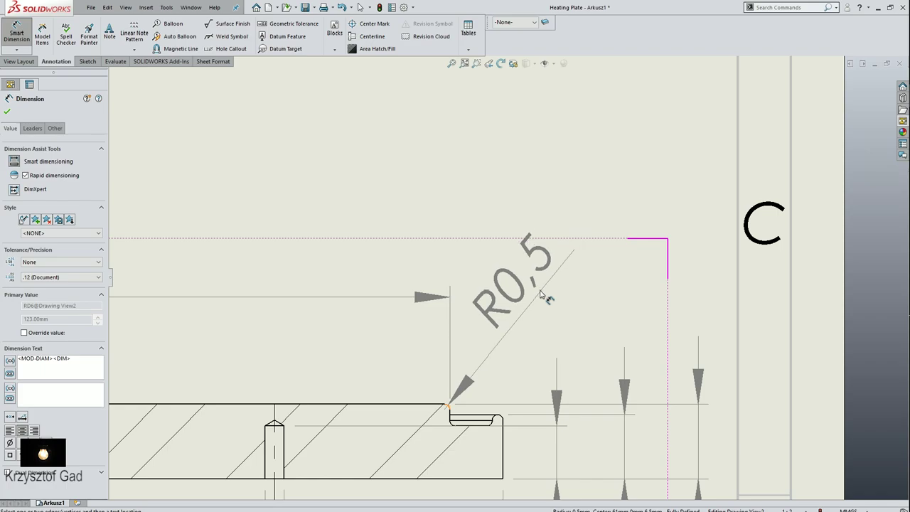
{"action": "left_click", "coordinate": [541, 292]}
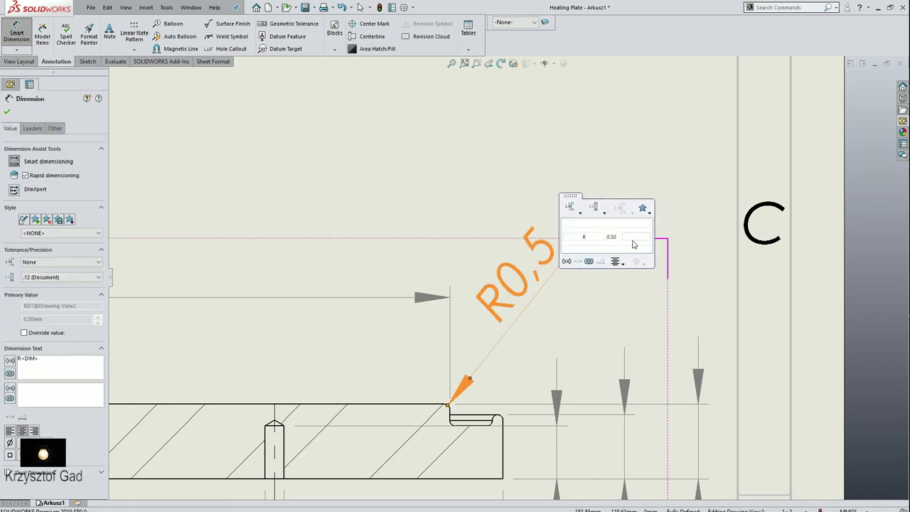
{"action": "left_click", "coordinate": [635, 236]}
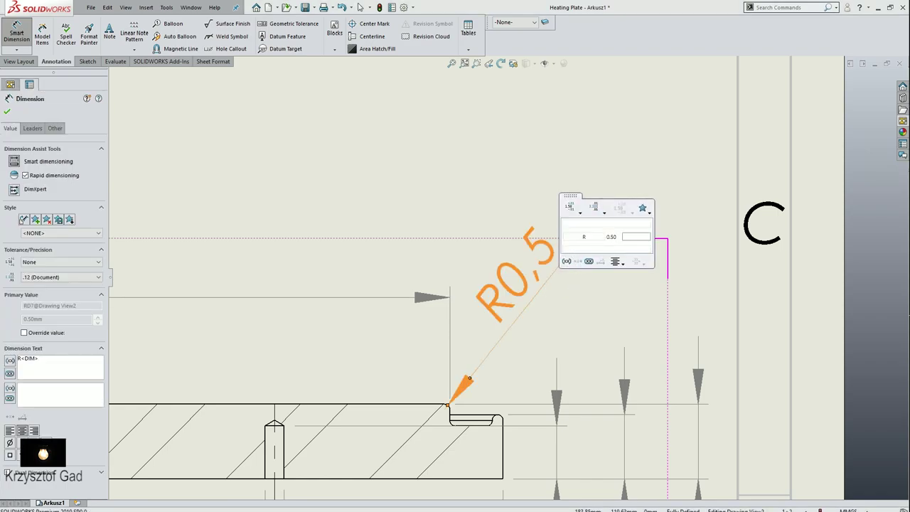
{"action": "type", "text": "x 4"}
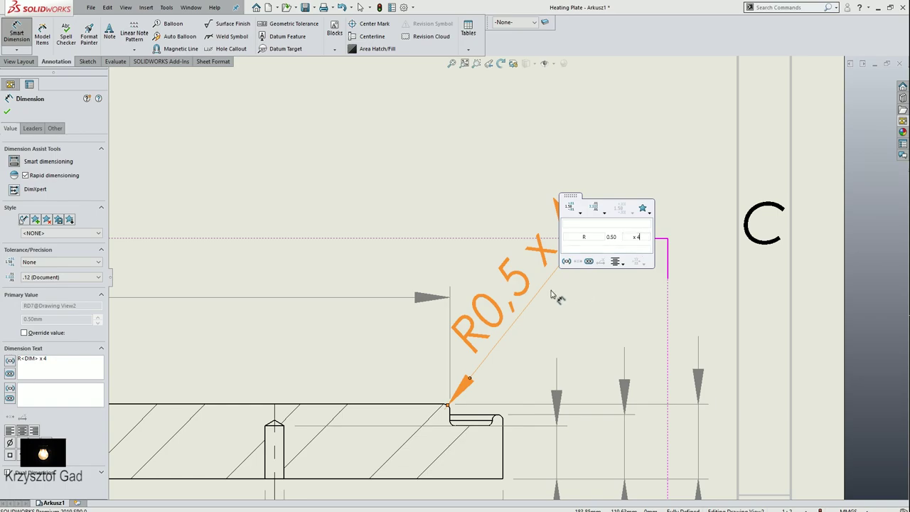
{"action": "key", "text": "Return"}
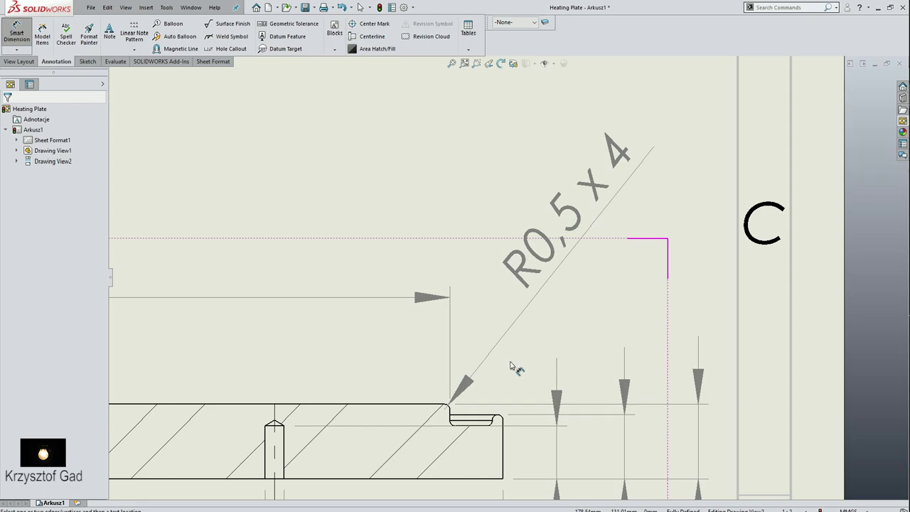
{"action": "key", "text": "Escape"}
{"action": "scroll", "coordinate": [514, 369], "scroll_direction": "up", "scroll_amount": 2}
Step: Fit the whole sheet in the window and save the Heating Plate drawing
{"action": "scroll", "coordinate": [516, 368], "scroll_direction": "up", "scroll_amount": 2}
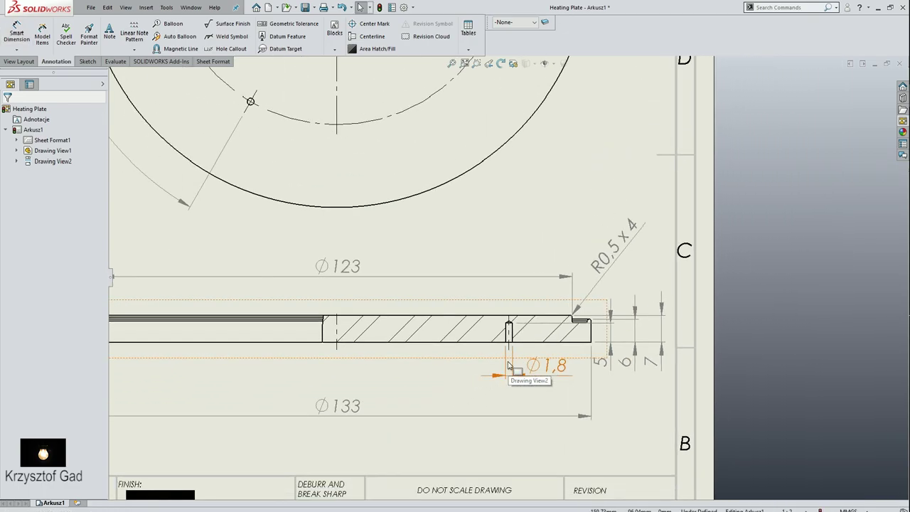
{"action": "scroll", "coordinate": [506, 370], "scroll_direction": "up", "scroll_amount": 2}
{"action": "scroll", "coordinate": [505, 370], "scroll_direction": "up", "scroll_amount": 1}
{"action": "scroll", "coordinate": [503, 371], "scroll_direction": "up", "scroll_amount": 1}
{"action": "scroll", "coordinate": [502, 373], "scroll_direction": "up", "scroll_amount": 1}
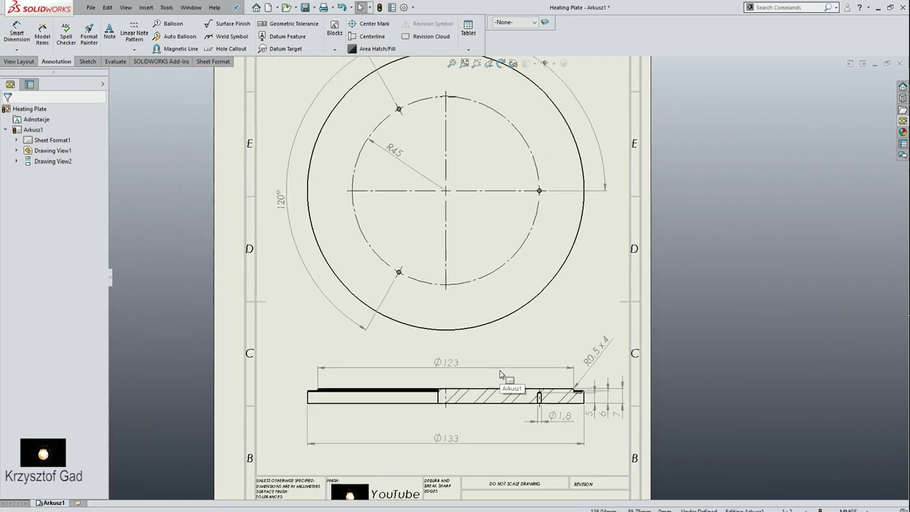
{"action": "scroll", "coordinate": [500, 375], "scroll_direction": "up", "scroll_amount": 1}
{"action": "scroll", "coordinate": [500, 375], "scroll_direction": "up", "scroll_amount": 2}
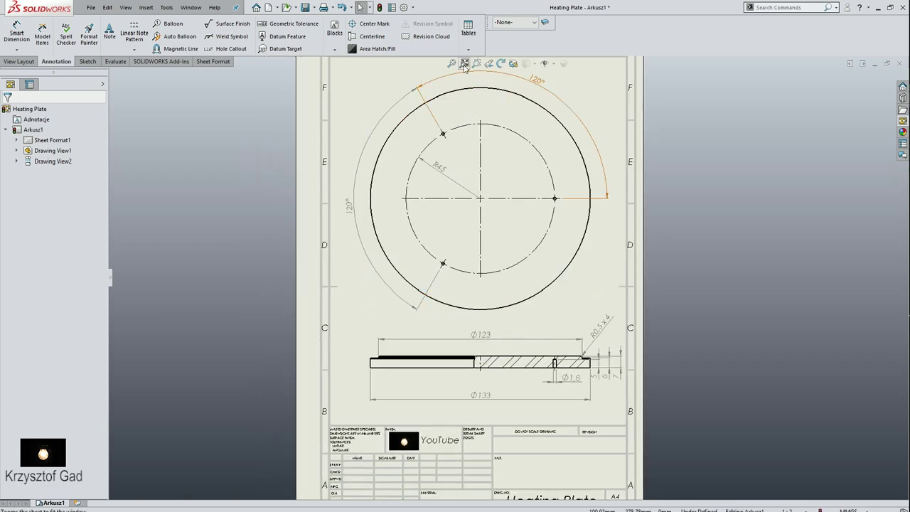
{"action": "left_click", "coordinate": [464, 64]}
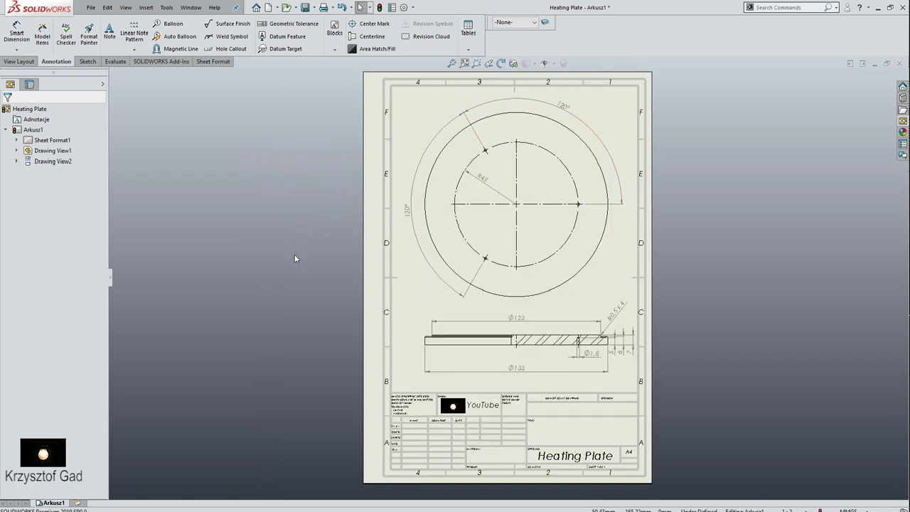
{"action": "key", "text": "ctrl+s"}
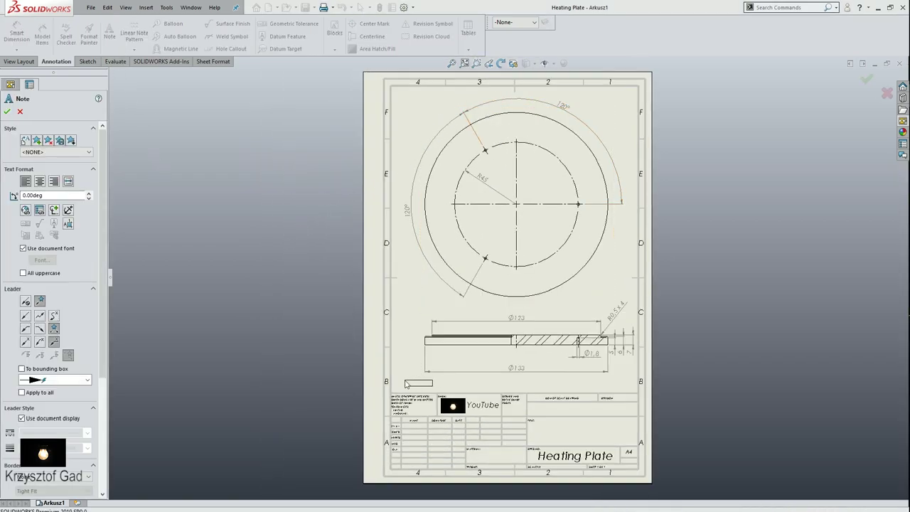
Step: Add the note 'Notes: Rounding off sharp edges R0,5mm' above the title block
{"action": "left_click", "coordinate": [393, 382]}
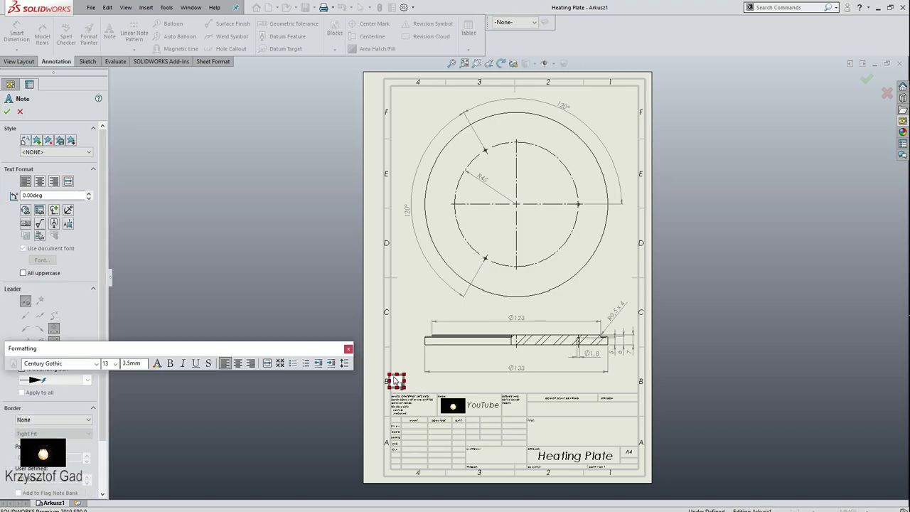
{"action": "type", "text": "Notes: Rounding off sharp edges R0,5mm"}
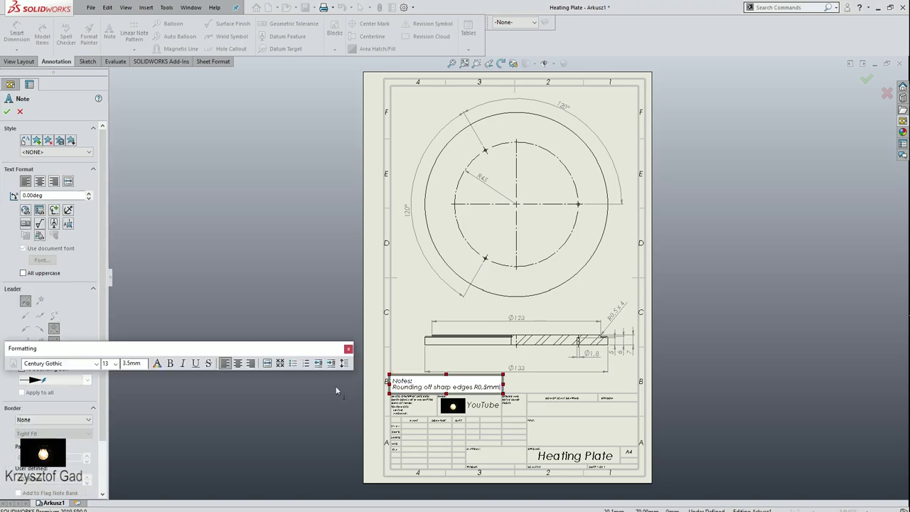
{"action": "left_click", "coordinate": [336, 386]}
{"action": "key", "text": "Escape"}
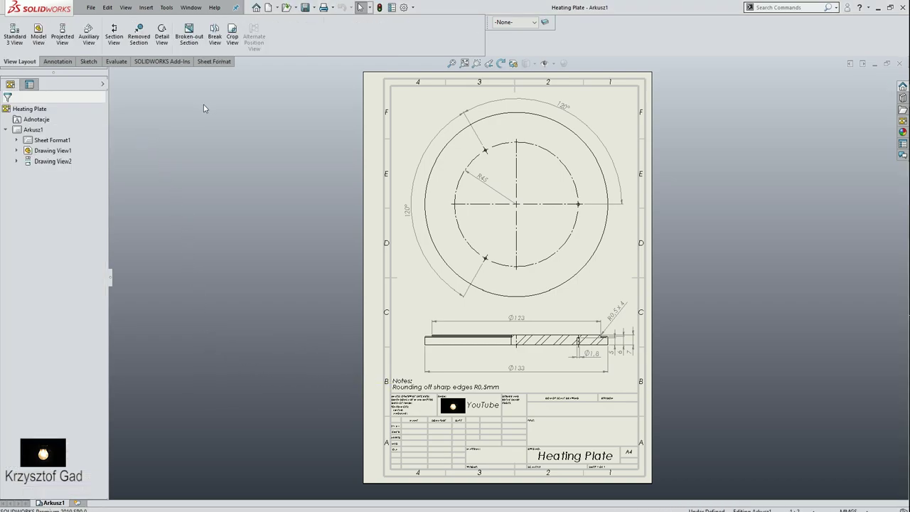
Step: Switch to Water Heater.SLDPRT and create a new drawing from the part
{"action": "left_click", "coordinate": [190, 7]}
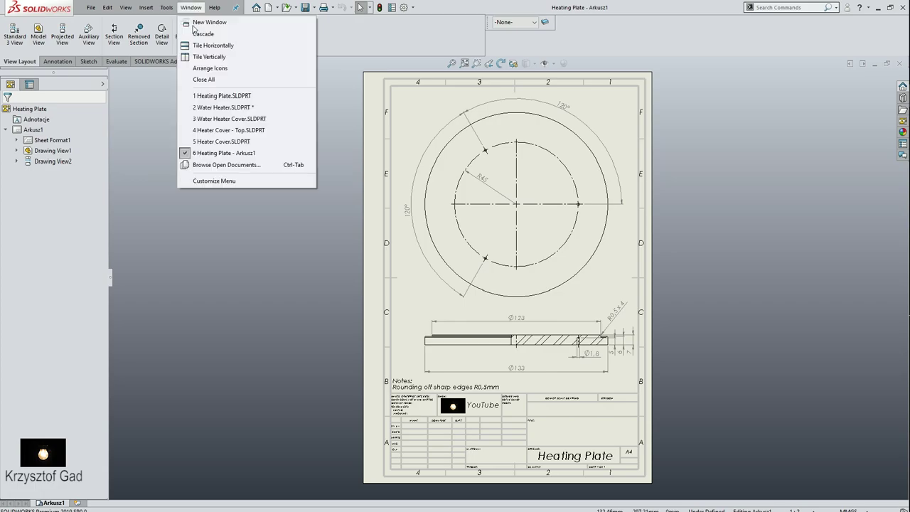
{"action": "left_click", "coordinate": [215, 107]}
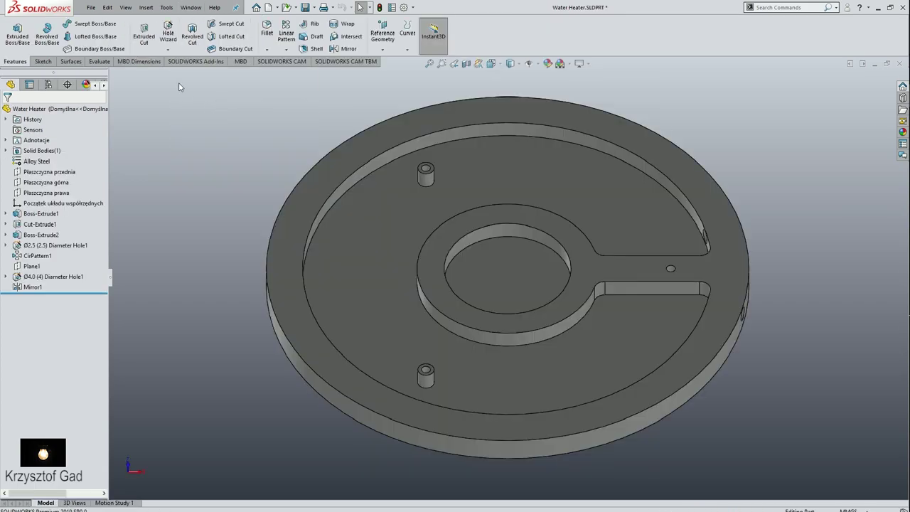
{"action": "left_click", "coordinate": [91, 7]}
{"action": "left_click", "coordinate": [118, 87]}
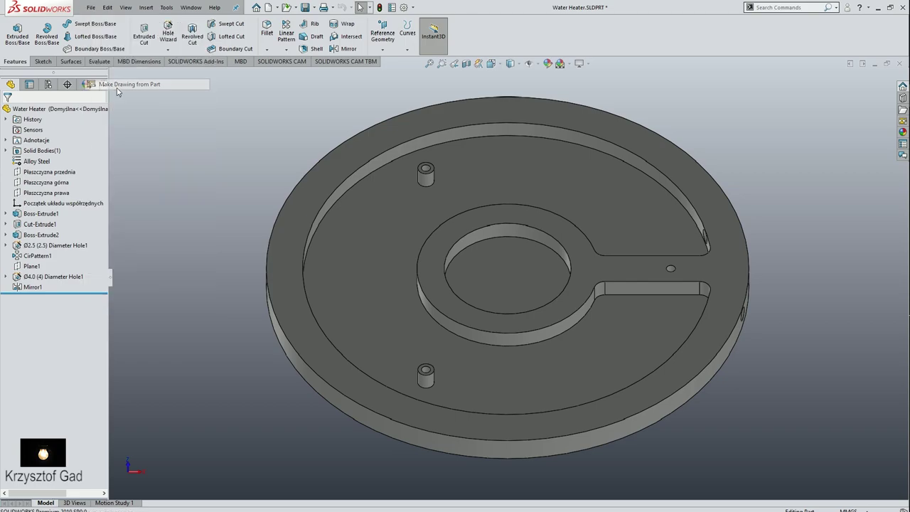
{"action": "left_click", "coordinate": [526, 331]}
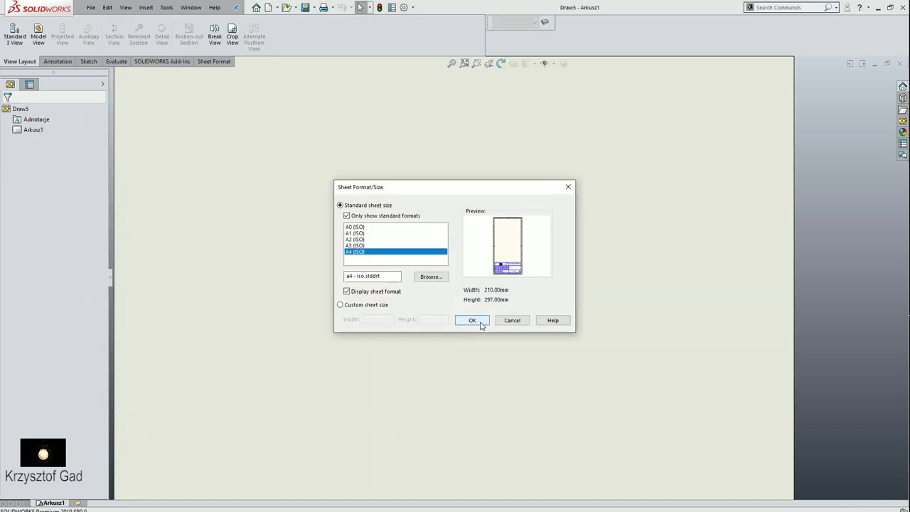
Step: Accept the sheet format and check the properties of sheet Arkusz1
{"action": "left_click", "coordinate": [480, 324]}
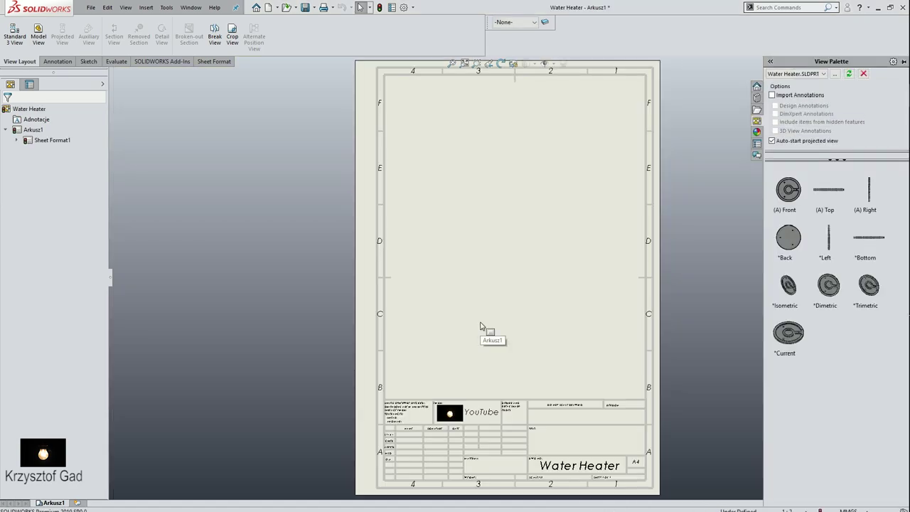
{"action": "right_click", "coordinate": [39, 132]}
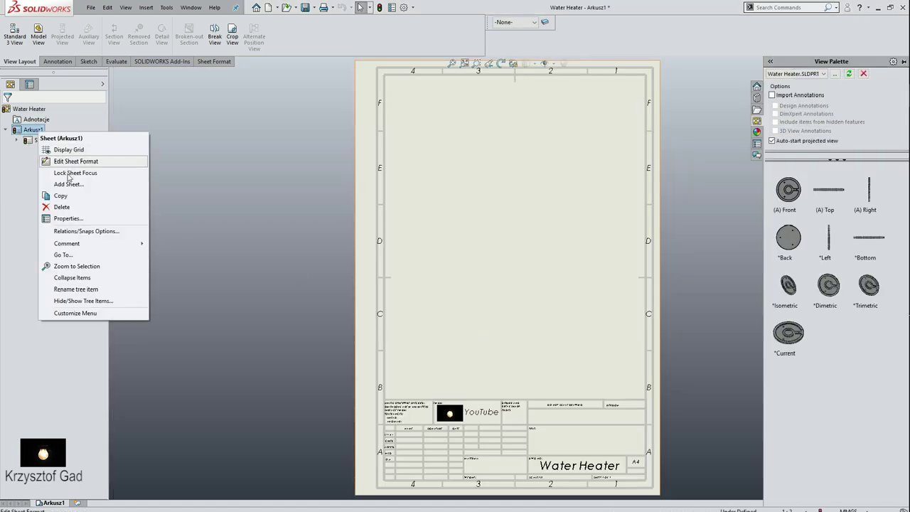
{"action": "left_click", "coordinate": [67, 219]}
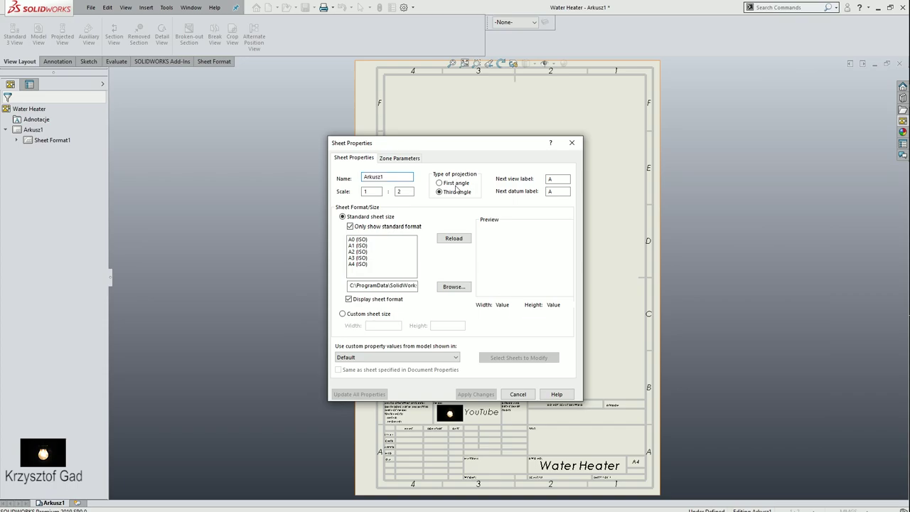
{"action": "left_click", "coordinate": [487, 395]}
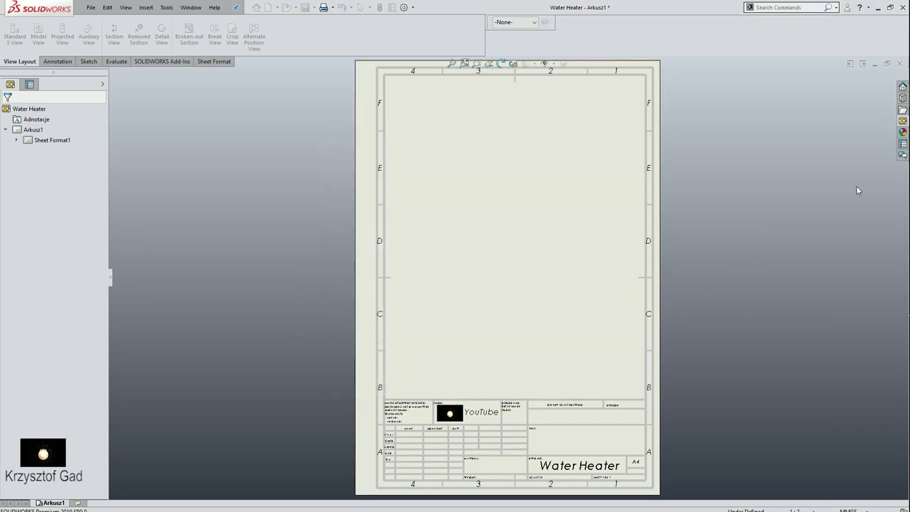
Step: Place the Front view from the View Palette with a projected side view
{"action": "left_click", "coordinate": [903, 120]}
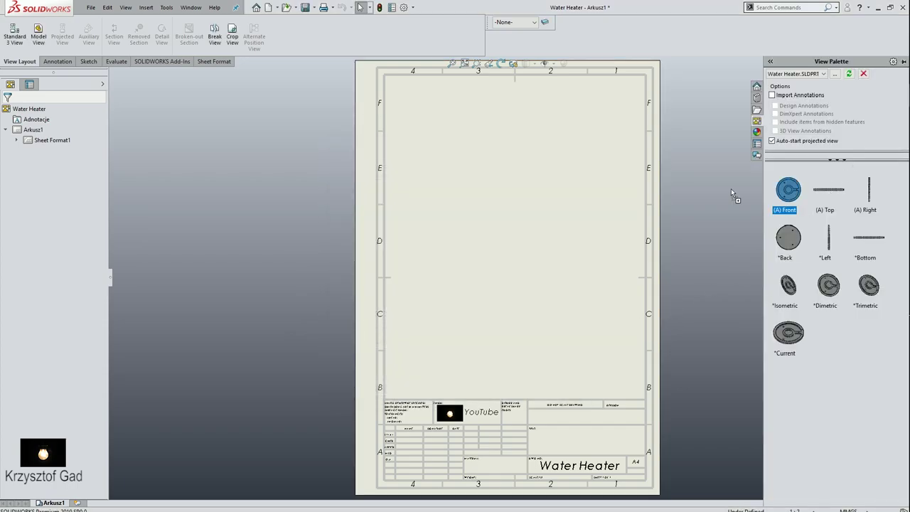
{"action": "left_click_drag", "start_coordinate": [732, 193], "coordinate": [546, 204]}
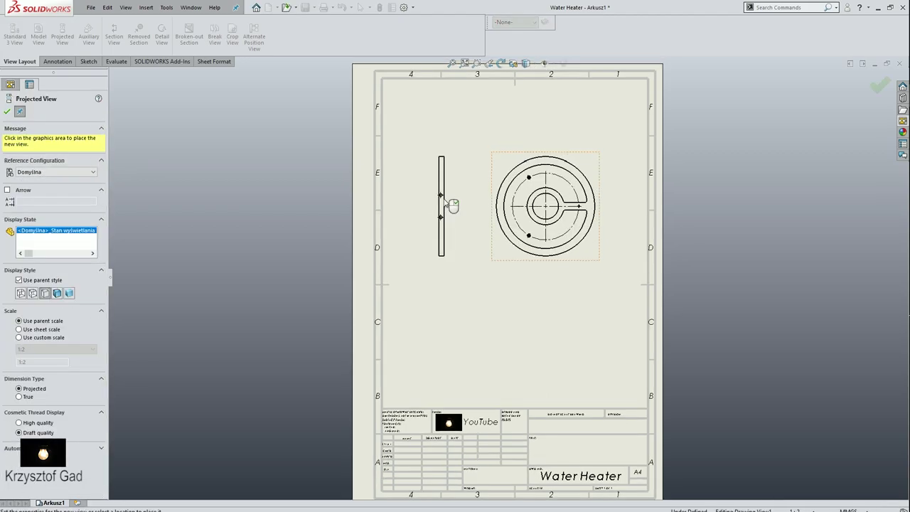
{"action": "scroll", "coordinate": [449, 202], "scroll_direction": "down", "scroll_amount": 5}
{"action": "key", "text": "Escape"}
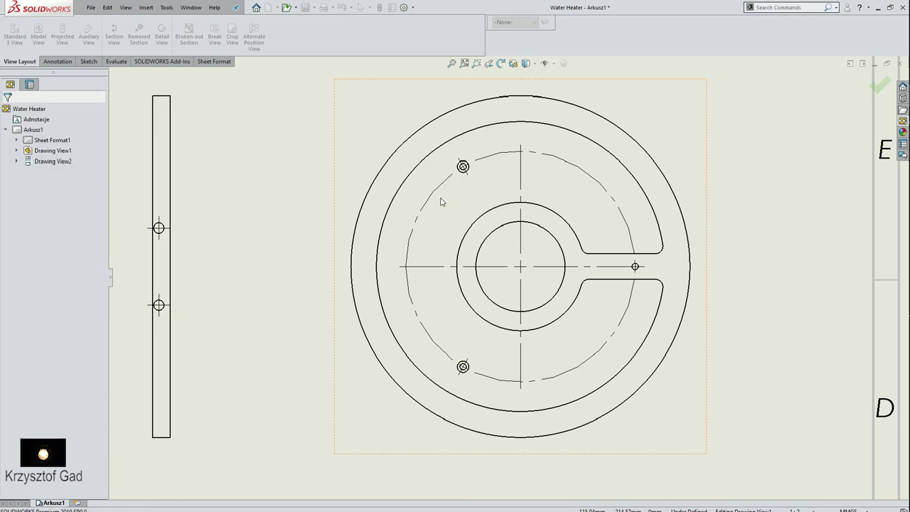
Step: Set the front view's display style to Hidden Lines Visible
{"action": "left_click", "coordinate": [333, 156]}
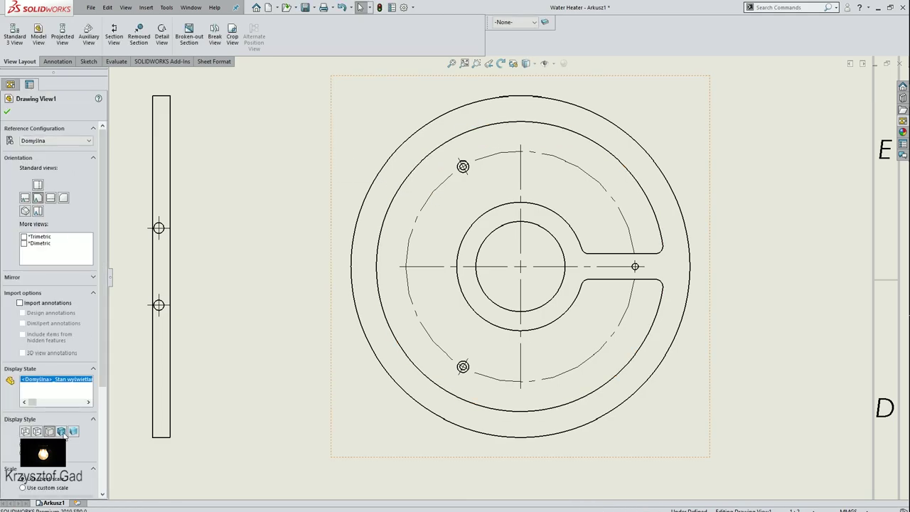
{"action": "left_click", "coordinate": [38, 431]}
{"action": "left_click", "coordinate": [7, 112]}
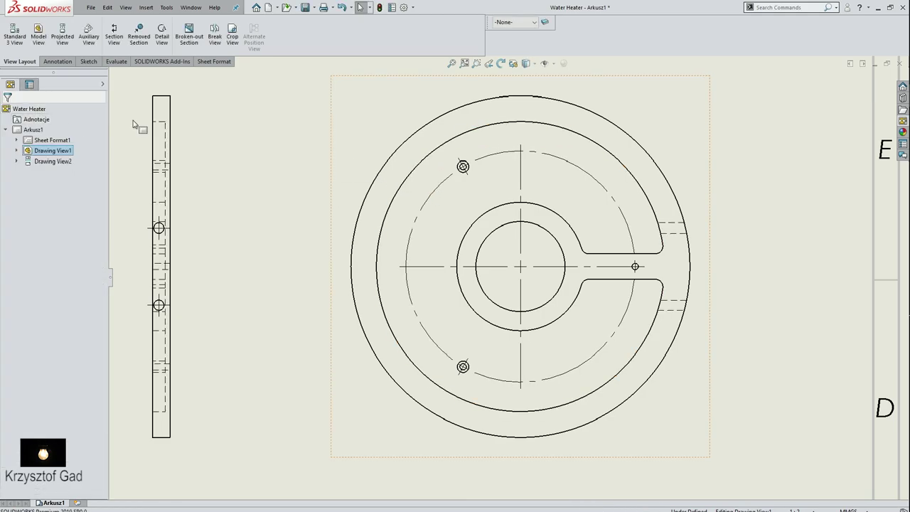
{"action": "left_click", "coordinate": [256, 135]}
Step: Add the two 120° hole angles and the R45 bolt circle radius
{"action": "left_click", "coordinate": [57, 61]}
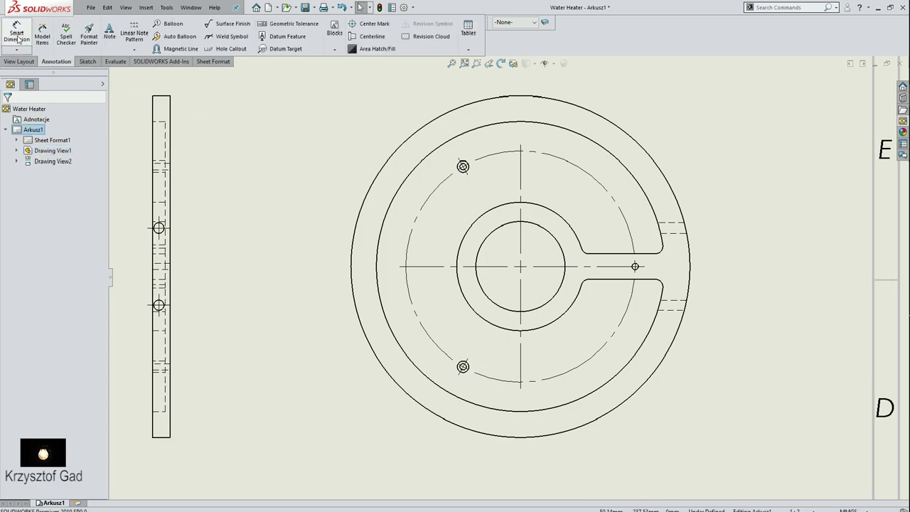
{"action": "key", "text": "d"}
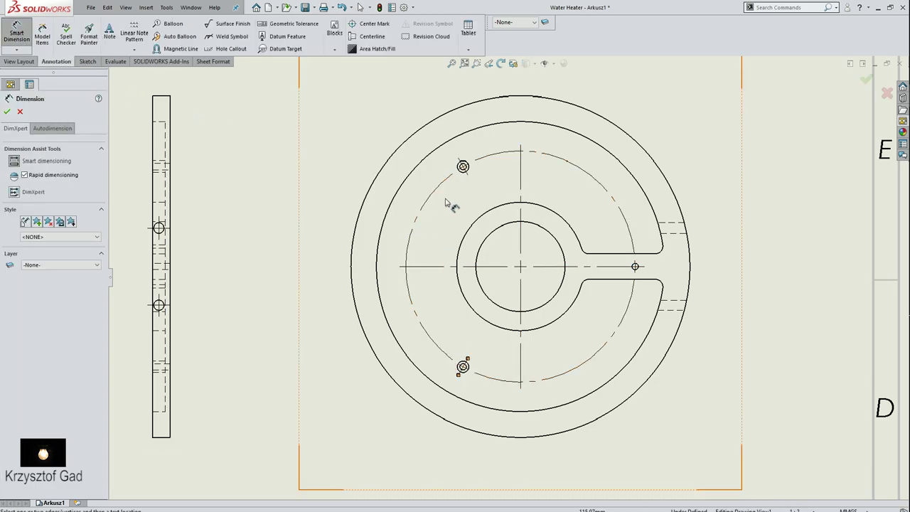
{"action": "left_click", "coordinate": [463, 167]}
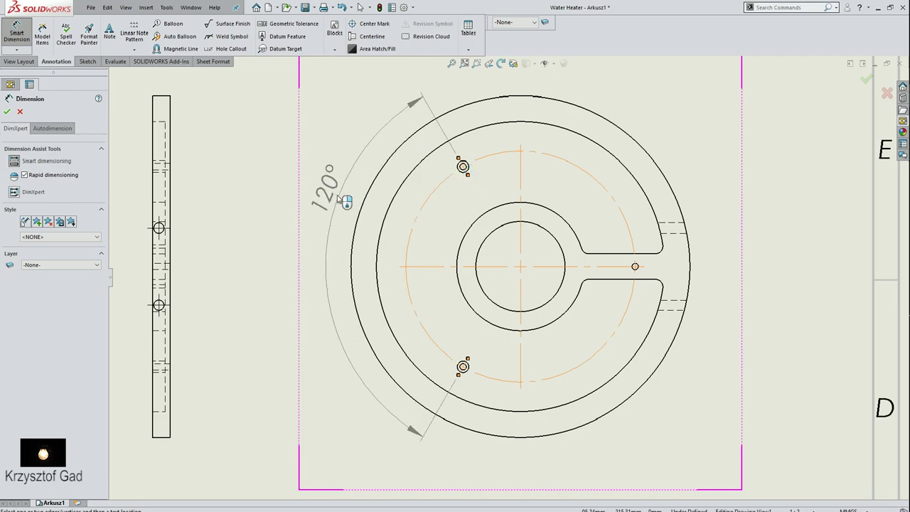
{"action": "left_click", "coordinate": [330, 268]}
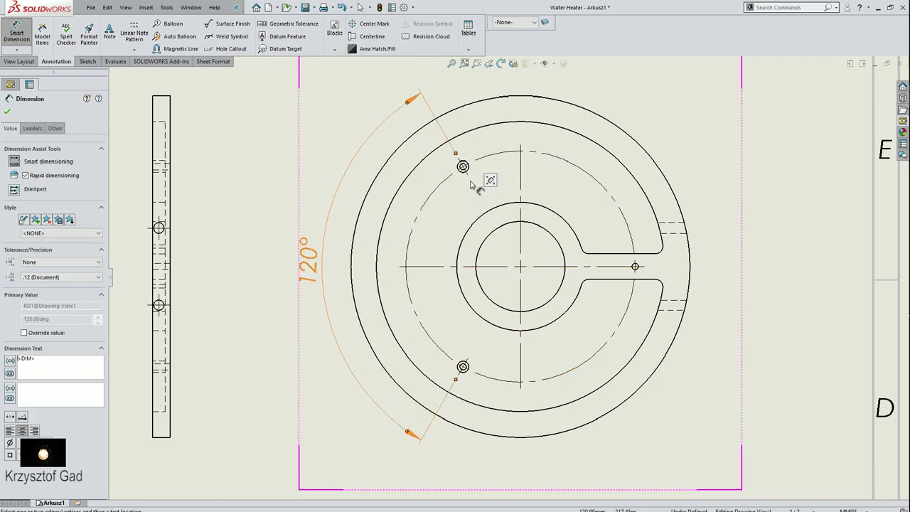
{"action": "left_click", "coordinate": [607, 268]}
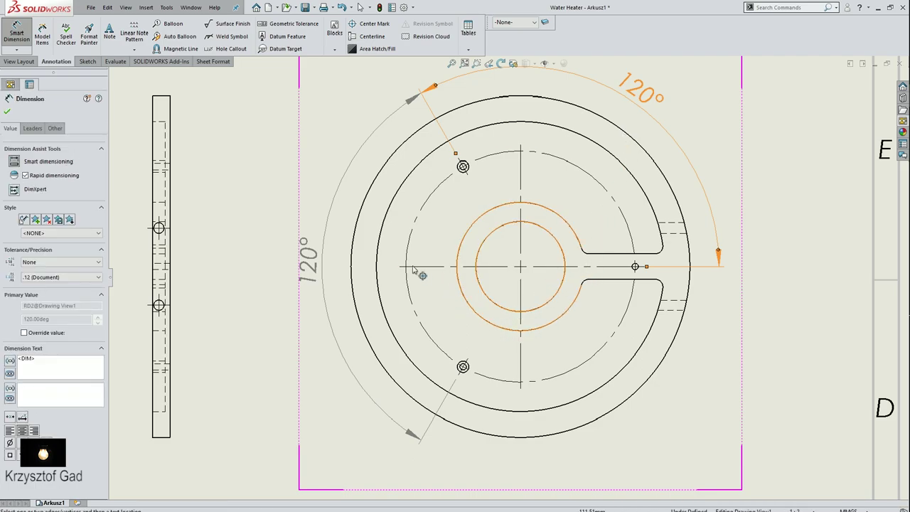
{"action": "left_click", "coordinate": [419, 225]}
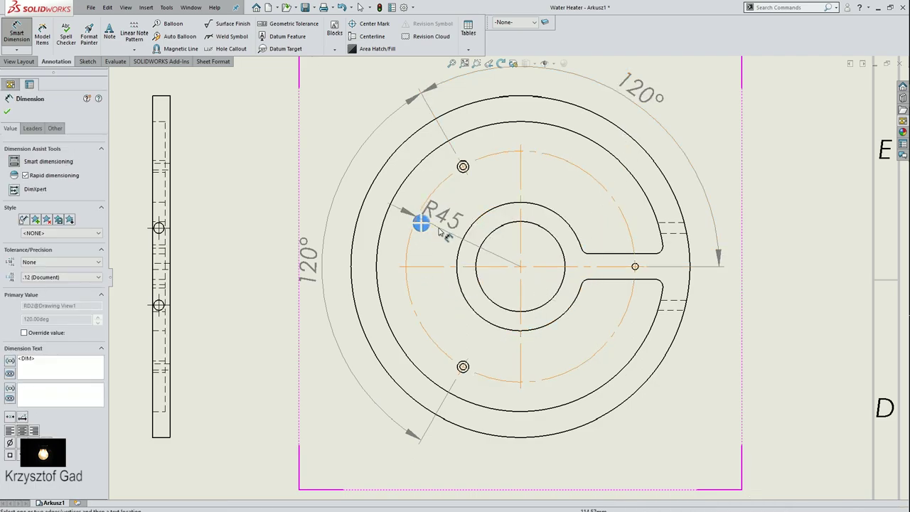
{"action": "left_click", "coordinate": [442, 232]}
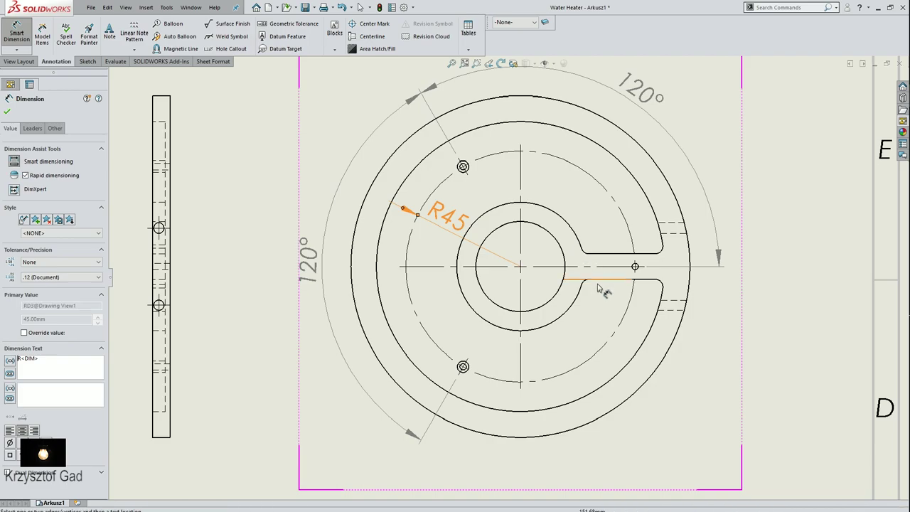
Step: Dimension the Ø4 hole, the 10 slot width and both R3 slot fillets
{"action": "scroll", "coordinate": [569, 305], "scroll_direction": "down", "scroll_amount": 5}
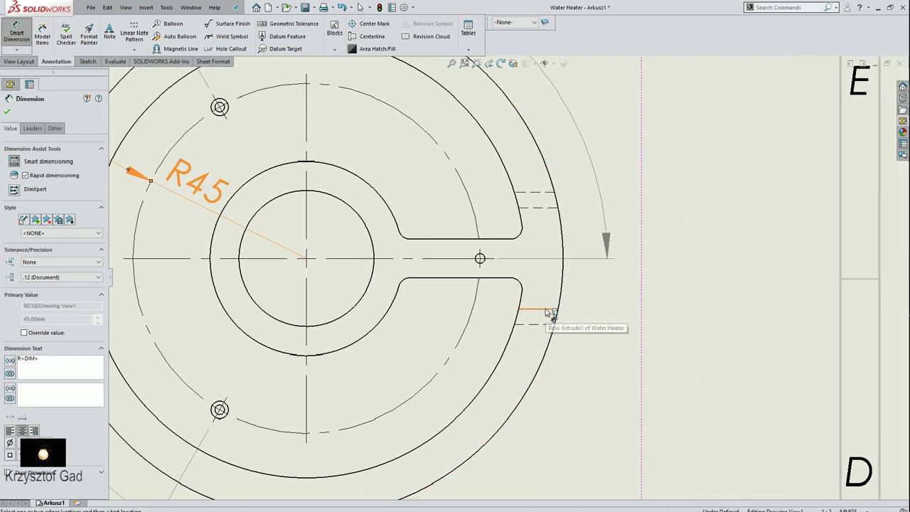
{"action": "left_click", "coordinate": [548, 313]}
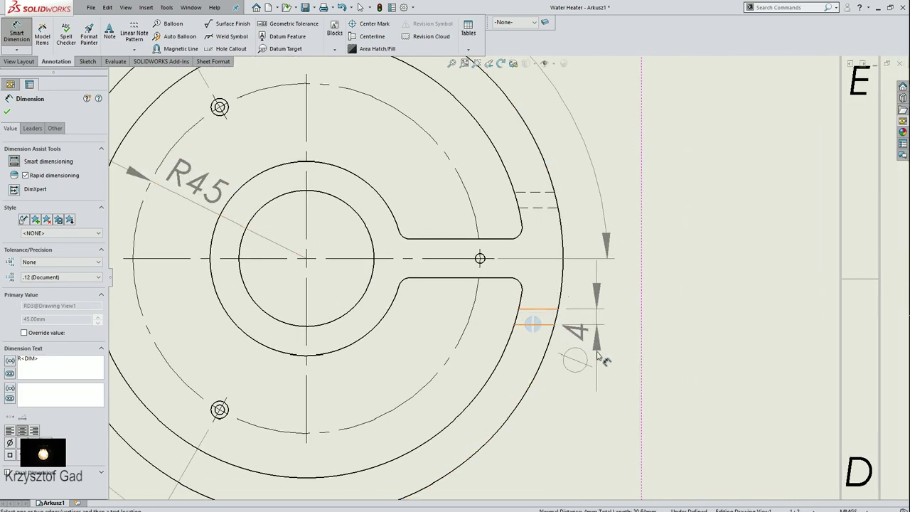
{"action": "left_click", "coordinate": [597, 378]}
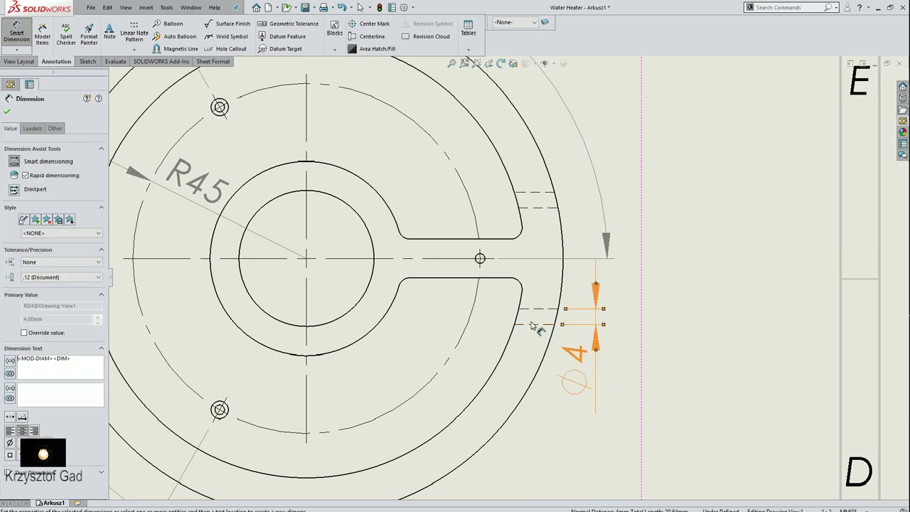
{"action": "left_click", "coordinate": [502, 279]}
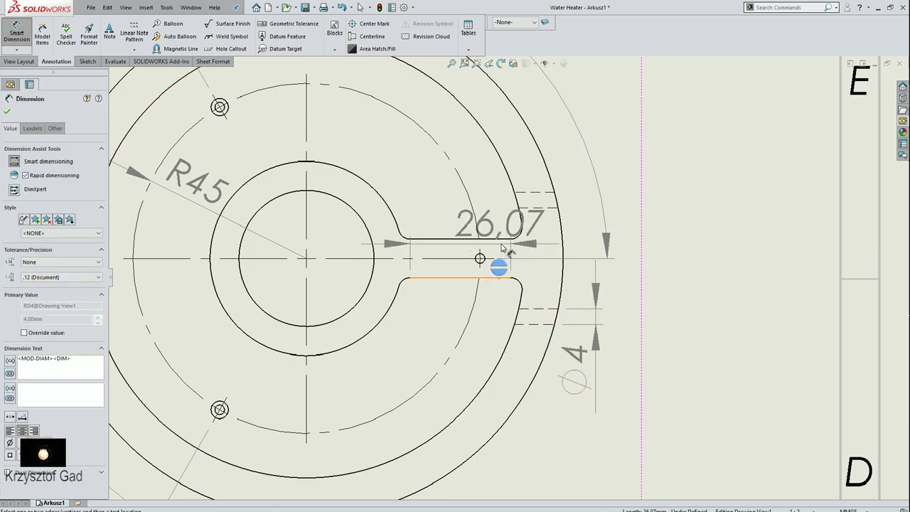
{"action": "left_click", "coordinate": [498, 238]}
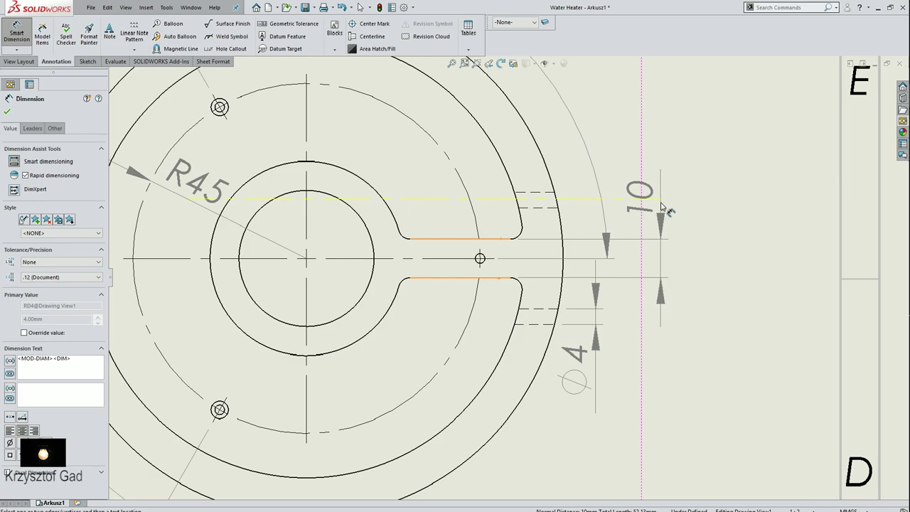
{"action": "left_click", "coordinate": [661, 212]}
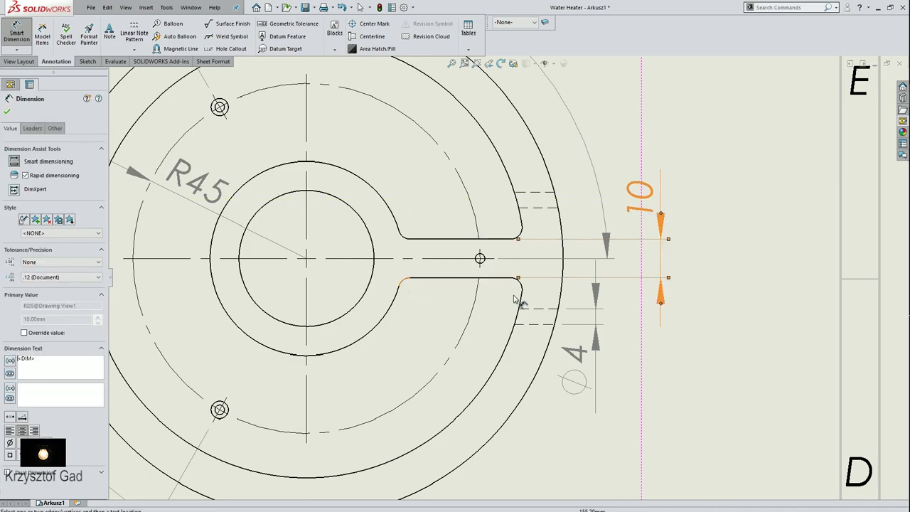
{"action": "left_click", "coordinate": [523, 288]}
{"action": "left_click", "coordinate": [437, 324]}
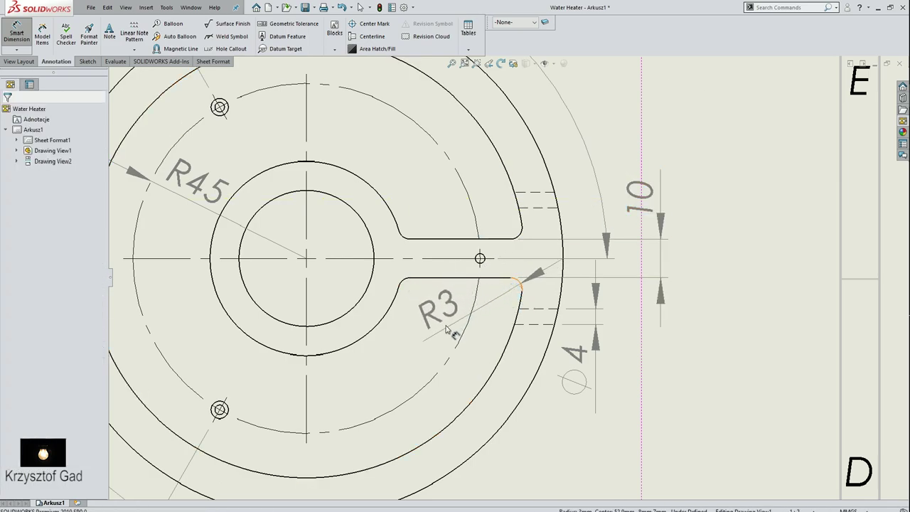
{"action": "left_click", "coordinate": [408, 242]}
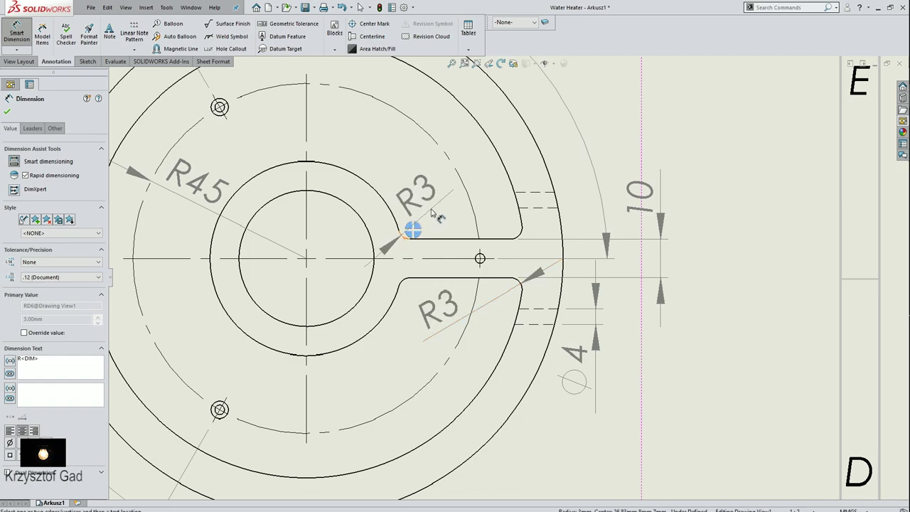
{"action": "left_click", "coordinate": [426, 214]}
{"action": "scroll", "coordinate": [424, 214], "scroll_direction": "up", "scroll_amount": 3}
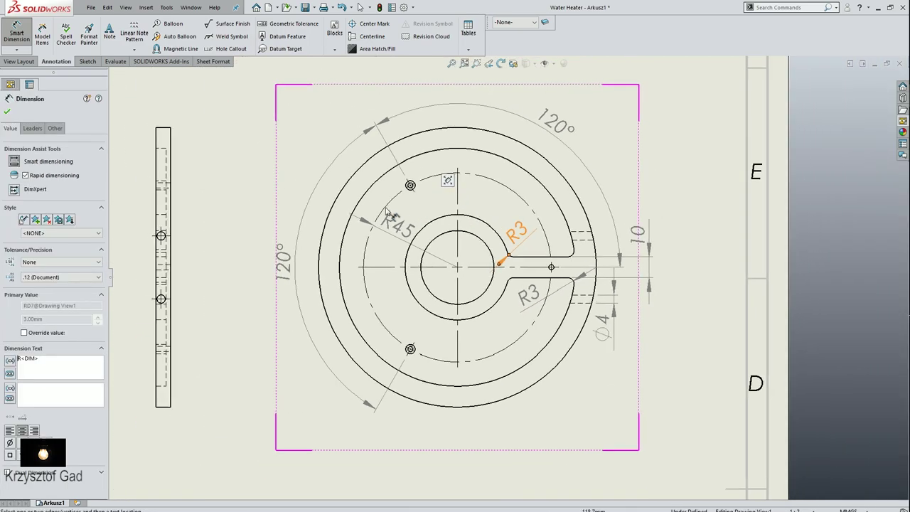
{"action": "left_click", "coordinate": [7, 111]}
{"action": "left_click", "coordinate": [367, 36]}
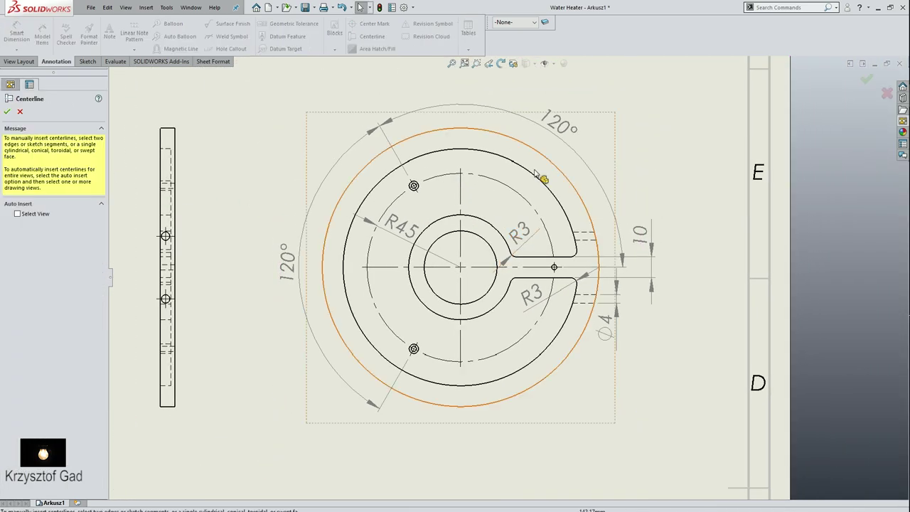
{"action": "left_click", "coordinate": [582, 235]}
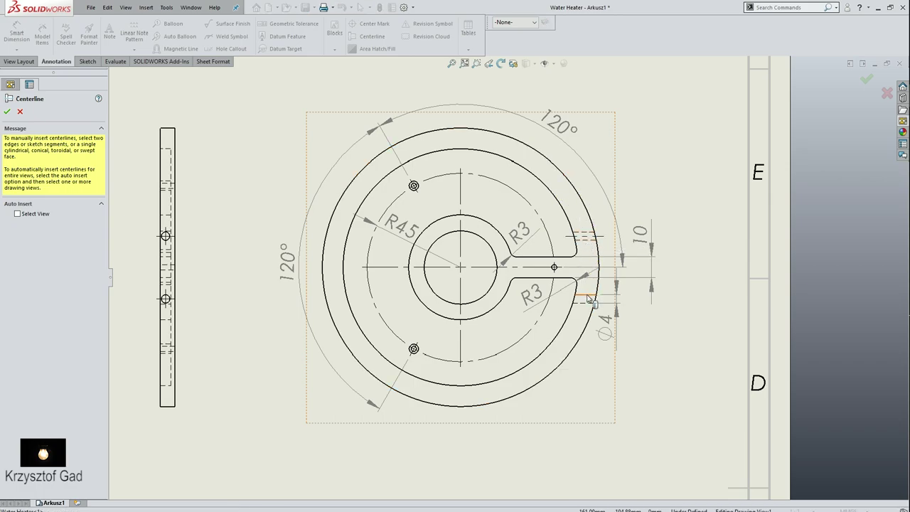
{"action": "left_click", "coordinate": [7, 111]}
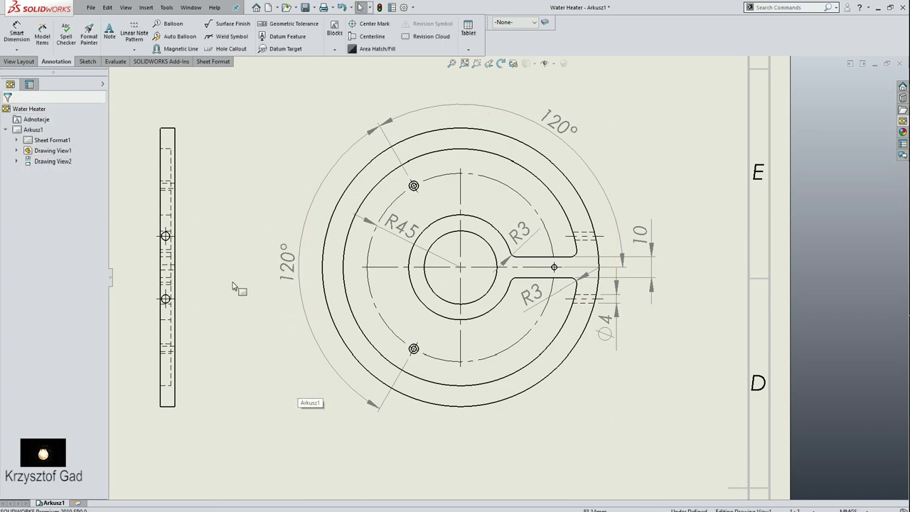
{"action": "left_click", "coordinate": [19, 61]}
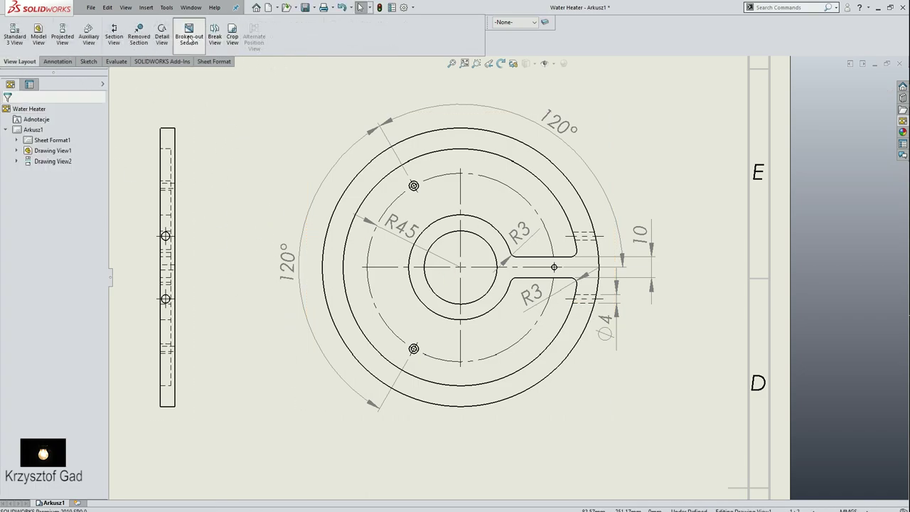
Step: Draw a closed spline around the Ø4 hole and cut it 2.5 mm deep
{"action": "scroll", "coordinate": [583, 312], "scroll_direction": "down", "scroll_amount": 3}
{"action": "scroll", "coordinate": [597, 291], "scroll_direction": "down", "scroll_amount": 3}
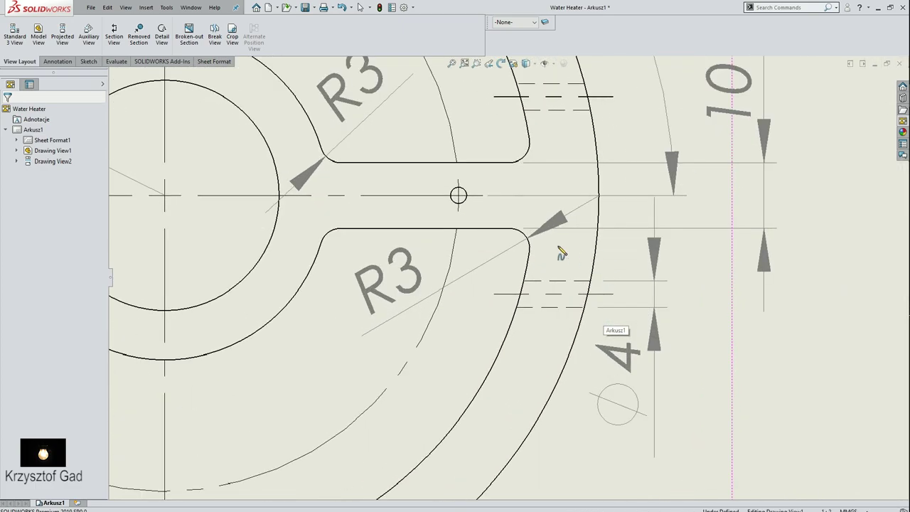
{"action": "left_click", "coordinate": [609, 265]}
{"action": "left_click", "coordinate": [519, 224]}
{"action": "left_click", "coordinate": [430, 384]}
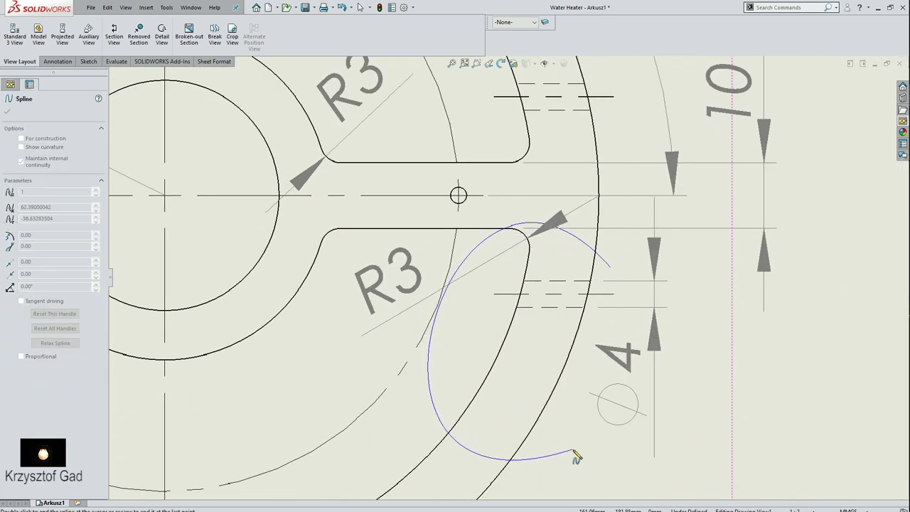
{"action": "left_click", "coordinate": [610, 267]}
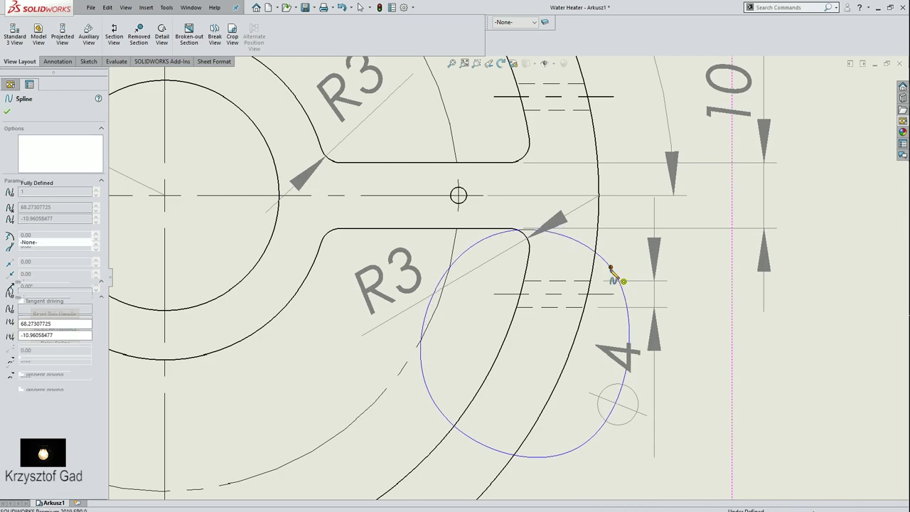
{"action": "scroll", "coordinate": [587, 285], "scroll_direction": "up", "scroll_amount": 5}
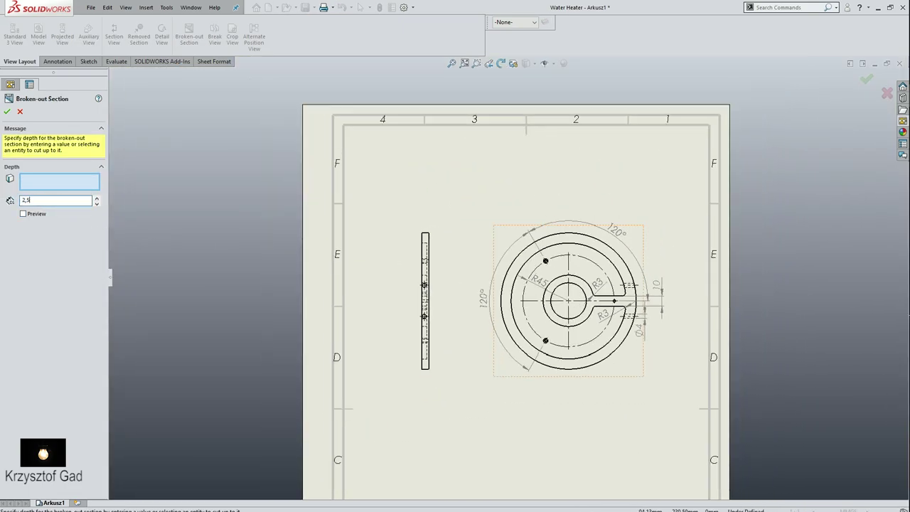
{"action": "left_click", "coordinate": [32, 214]}
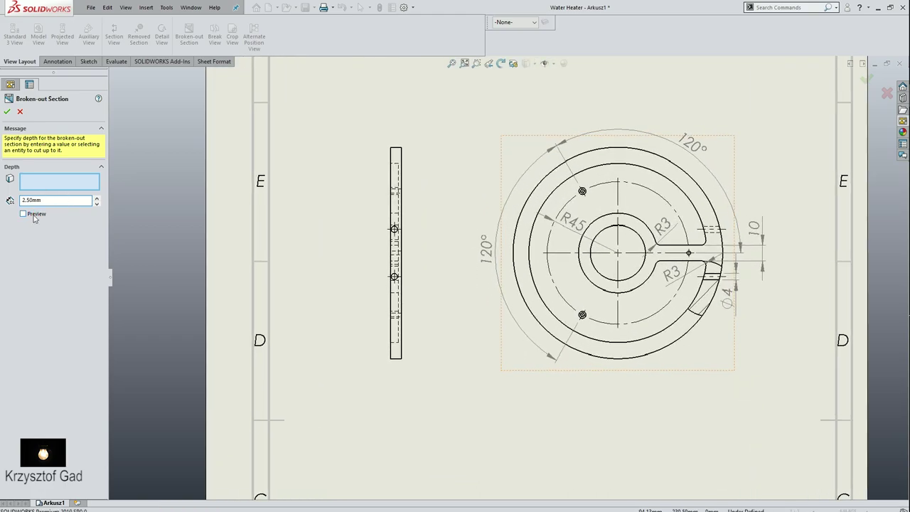
{"action": "left_click", "coordinate": [6, 111]}
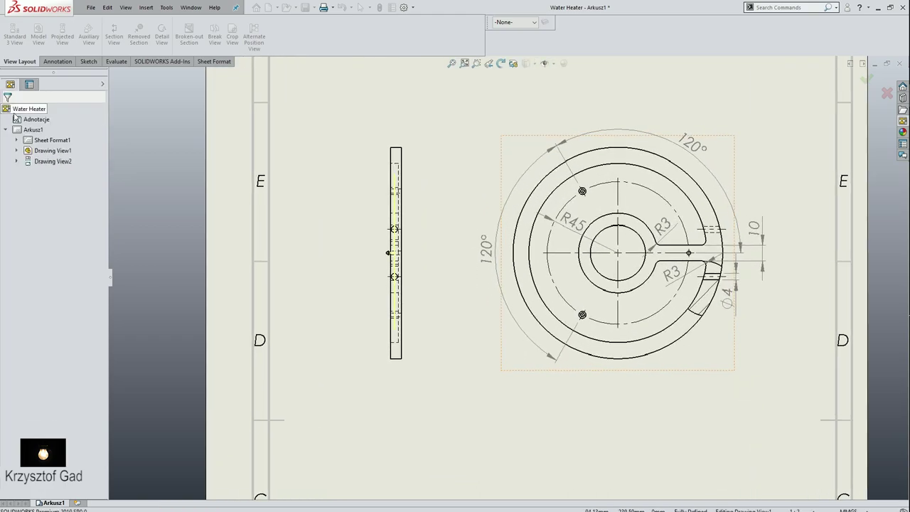
{"action": "scroll", "coordinate": [580, 347], "scroll_direction": "down", "scroll_amount": 2}
{"action": "scroll", "coordinate": [655, 341], "scroll_direction": "down", "scroll_amount": 2}
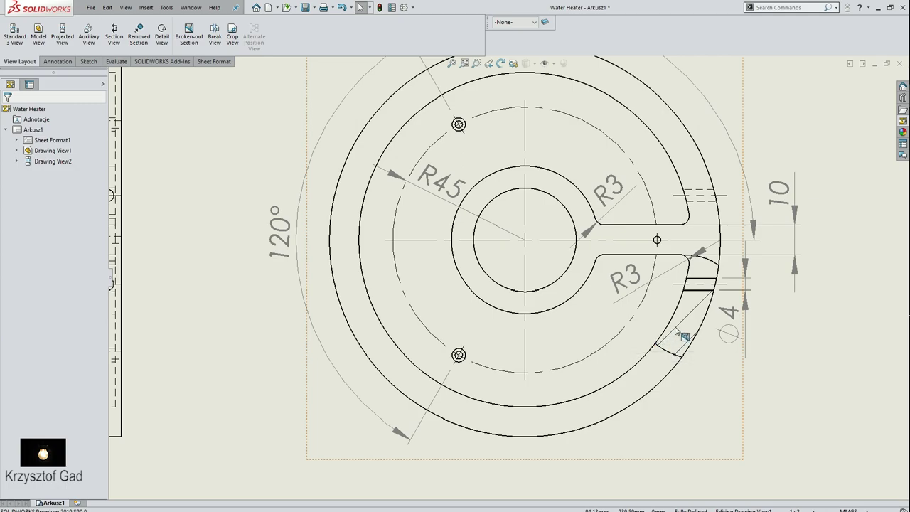
Step: Turn off material crosshatch on both broken-out regions and use hatch scale 4
{"action": "key", "text": "Return"}
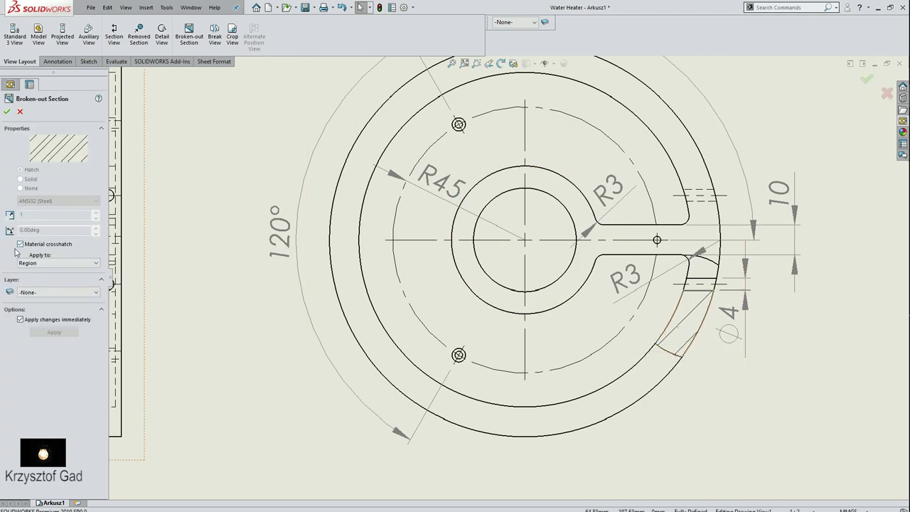
{"action": "left_click", "coordinate": [34, 245]}
{"action": "type", "text": "4"}
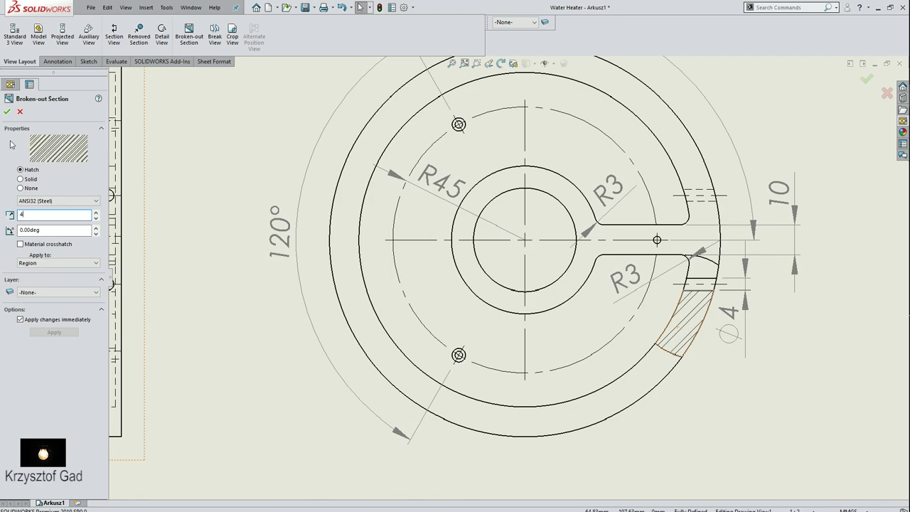
{"action": "left_click", "coordinate": [6, 111]}
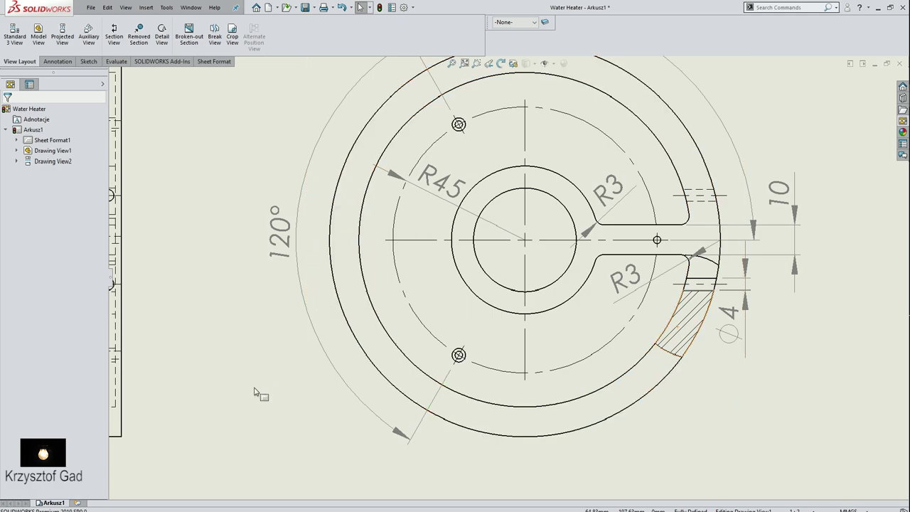
{"action": "left_click", "coordinate": [707, 268]}
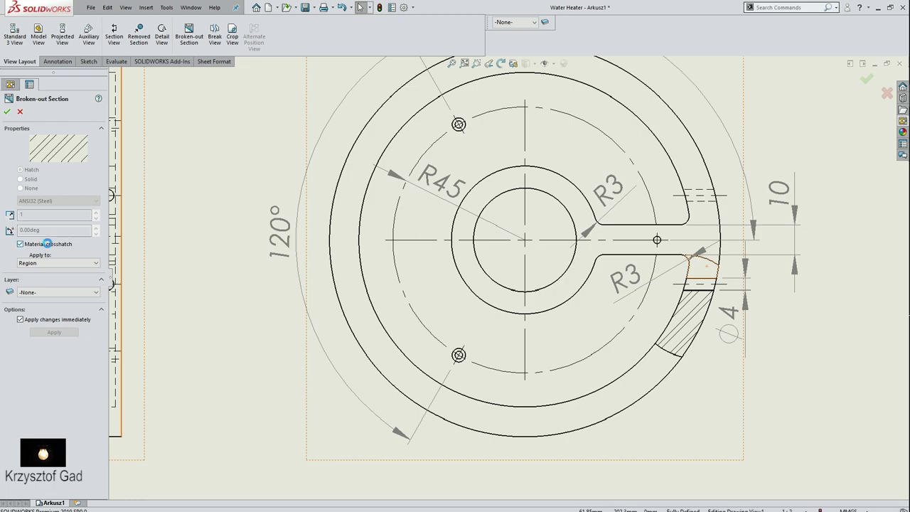
{"action": "left_click", "coordinate": [47, 244]}
{"action": "type", "text": "4"}
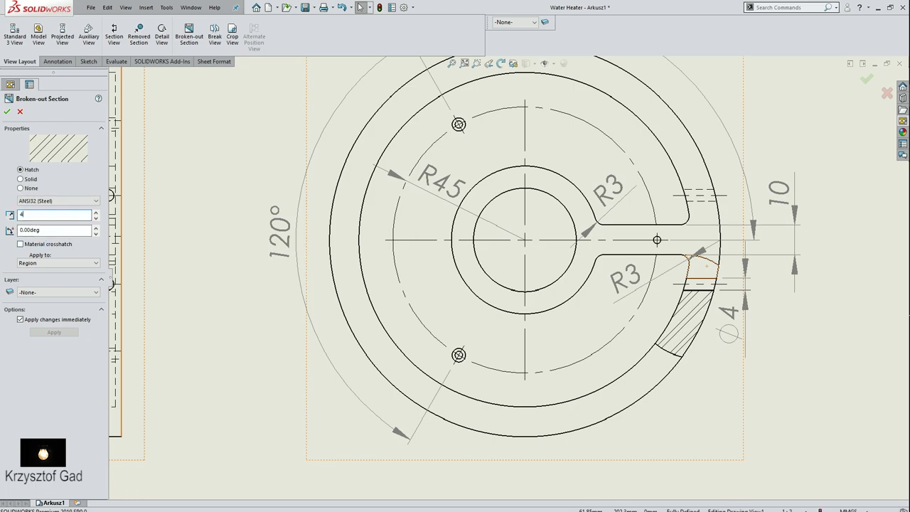
{"action": "key", "text": "Tab"}
{"action": "left_click", "coordinate": [19, 112]}
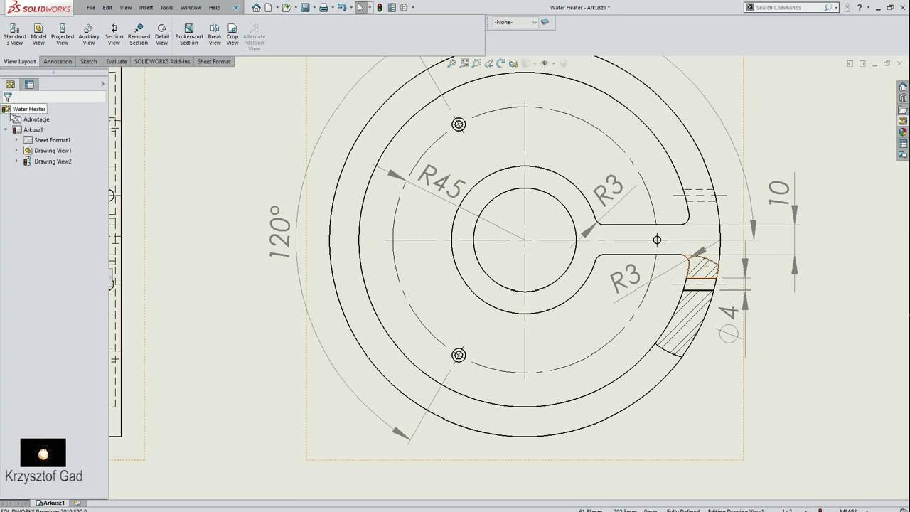
{"action": "key", "text": "f"}
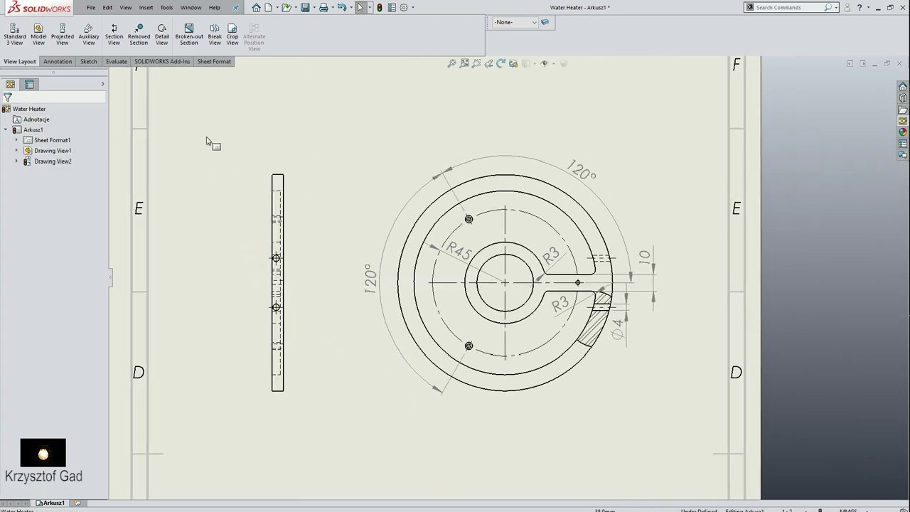
Step: Try a horizontal section cutting line through the ring's centre, then cancel it
{"action": "left_click", "coordinate": [114, 32]}
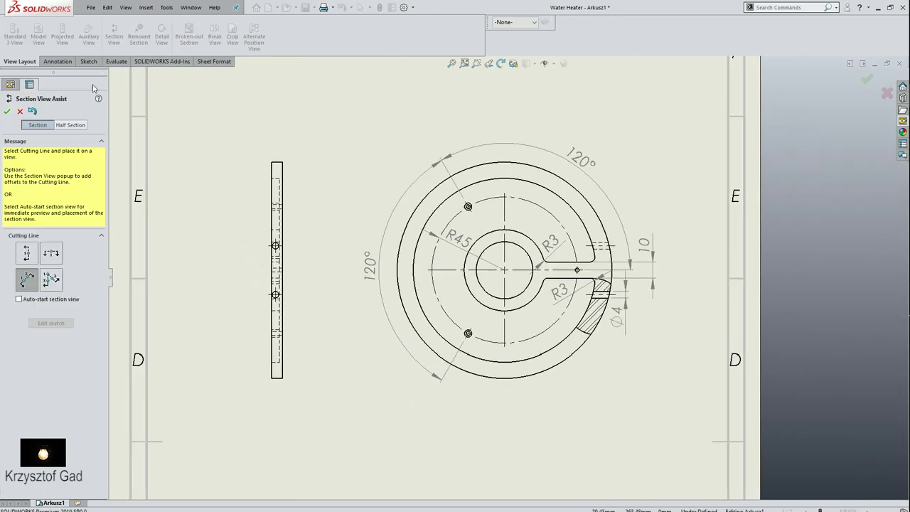
{"action": "left_click", "coordinate": [51, 254]}
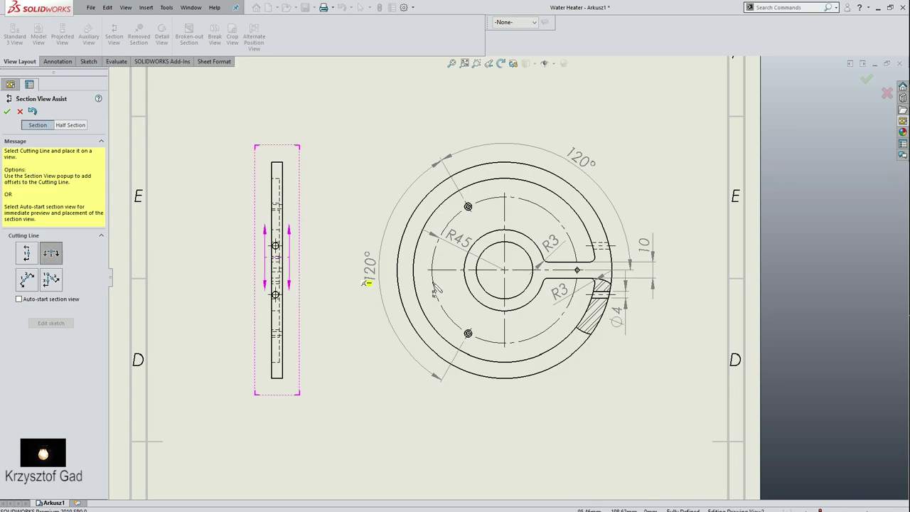
{"action": "left_click", "coordinate": [504, 270]}
{"action": "left_click", "coordinate": [51, 292]}
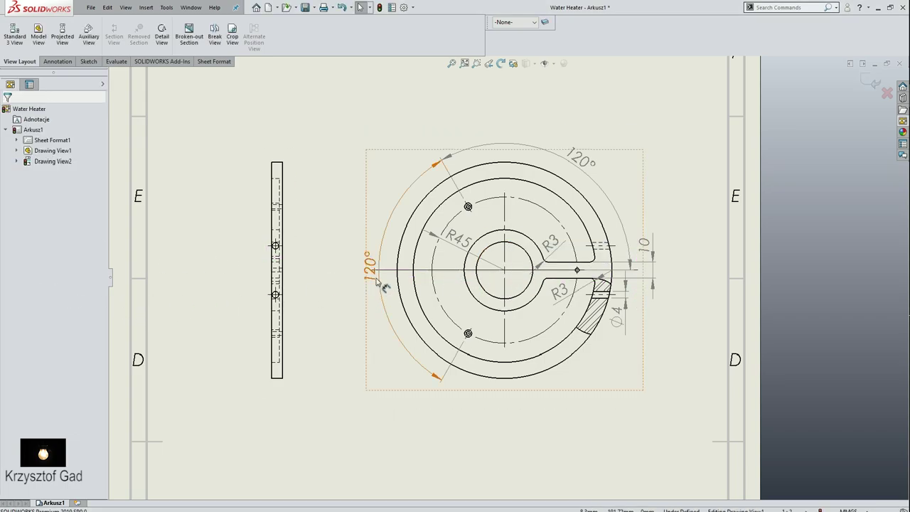
Step: Reposition the left 120° dimension next to the ring
{"action": "scroll", "coordinate": [366, 284], "scroll_direction": "down", "scroll_amount": 3}
{"action": "scroll", "coordinate": [264, 294], "scroll_direction": "down", "scroll_amount": 2}
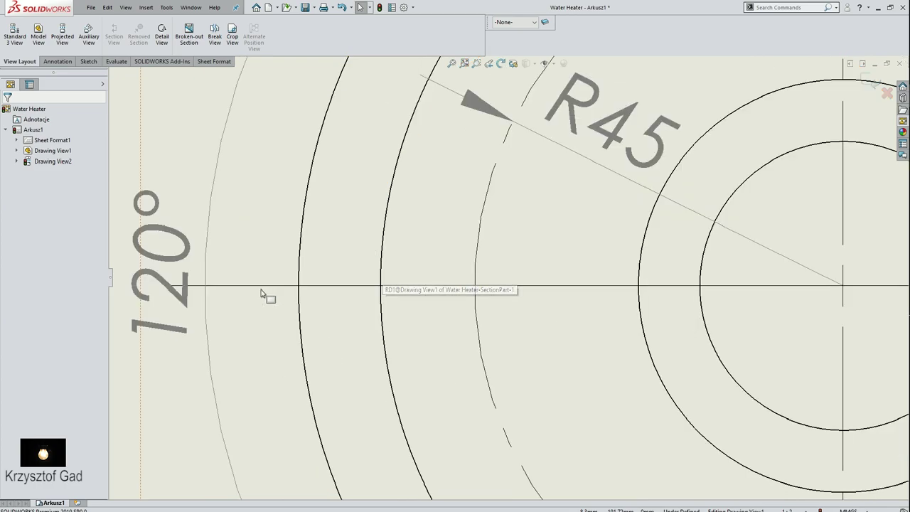
{"action": "left_click", "coordinate": [191, 289]}
{"action": "left_click", "coordinate": [231, 287]}
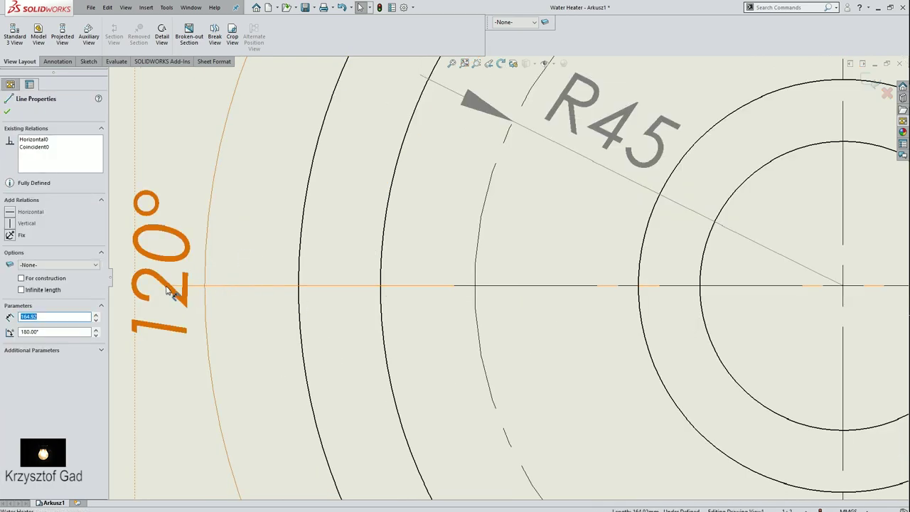
{"action": "left_click", "coordinate": [217, 297]}
{"action": "left_click_drag", "start_coordinate": [214, 297], "coordinate": [185, 293]}
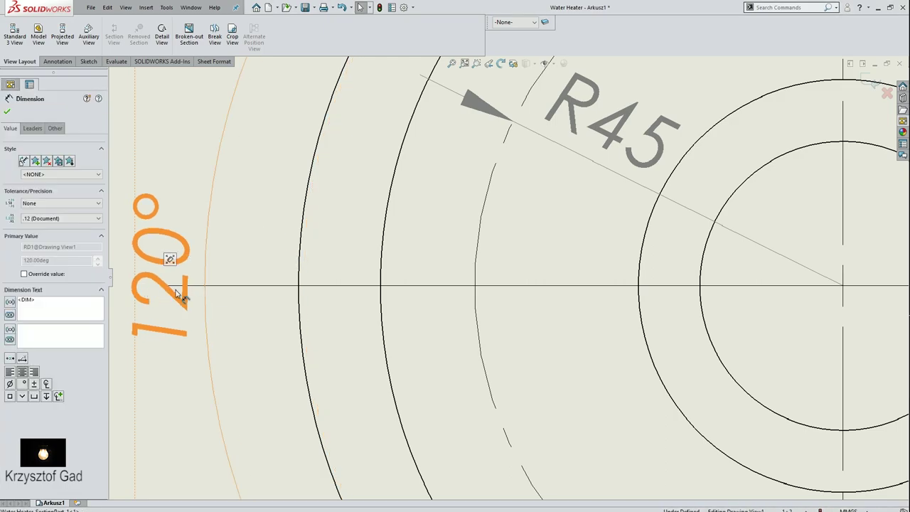
{"action": "left_click", "coordinate": [227, 286]}
{"action": "key", "text": "Escape"}
{"action": "left_click_drag", "start_coordinate": [185, 291], "coordinate": [313, 290]}
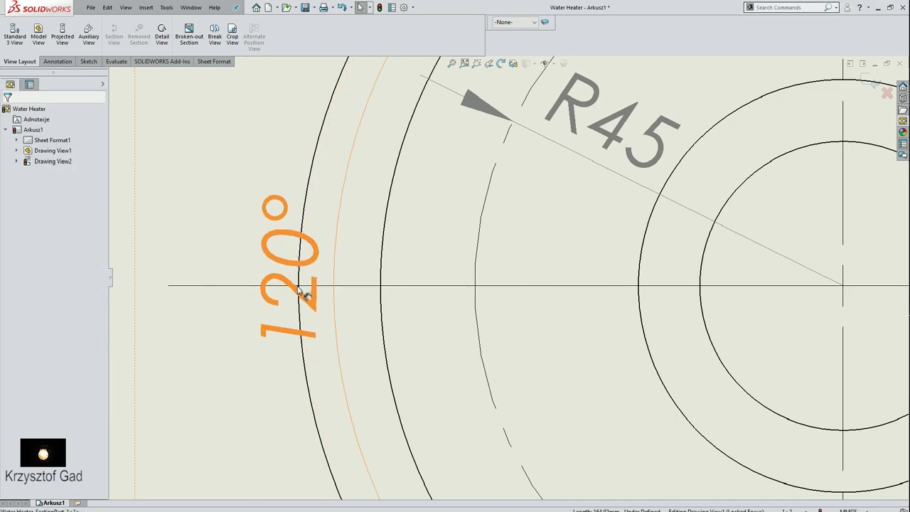
Step: Pull the horizontal line's left end onto the ring and move the 120° dimension farther out
{"action": "left_click_drag", "start_coordinate": [169, 287], "coordinate": [400, 295]}
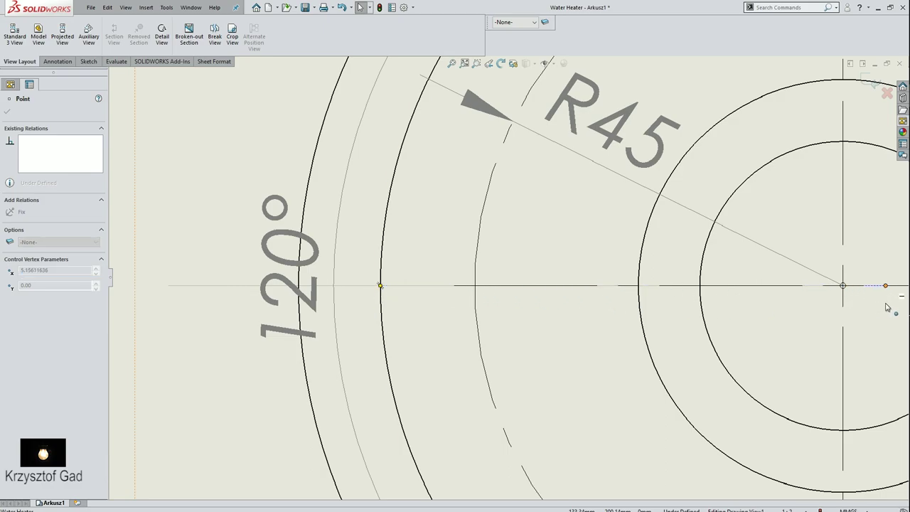
{"action": "left_click_drag", "start_coordinate": [887, 307], "coordinate": [888, 307]}
{"action": "key", "text": "z"}
{"action": "scroll", "coordinate": [428, 170], "scroll_direction": "up", "scroll_amount": 5}
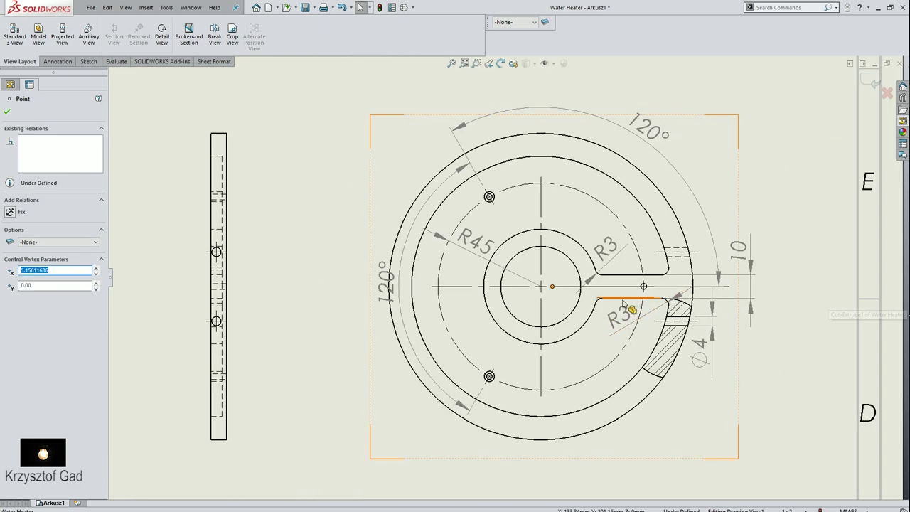
{"action": "left_click_drag", "start_coordinate": [408, 294], "coordinate": [384, 290]}
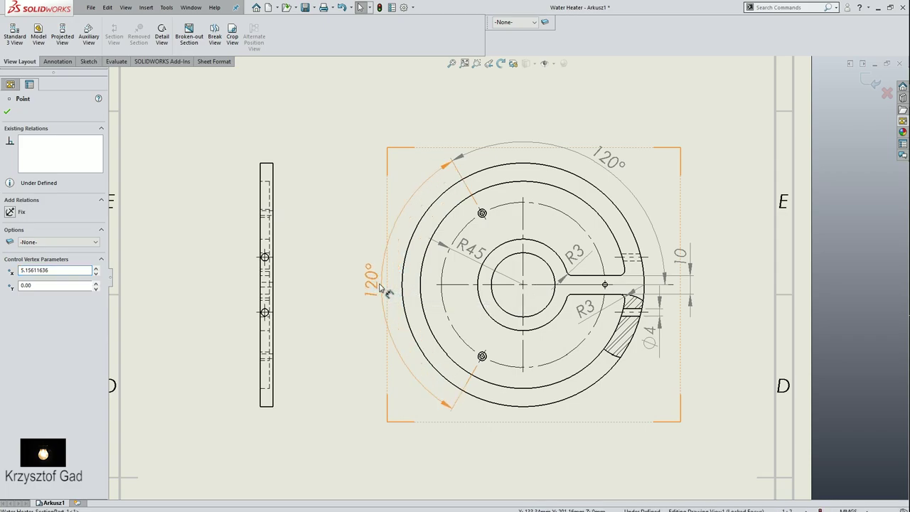
{"action": "left_click", "coordinate": [398, 287]}
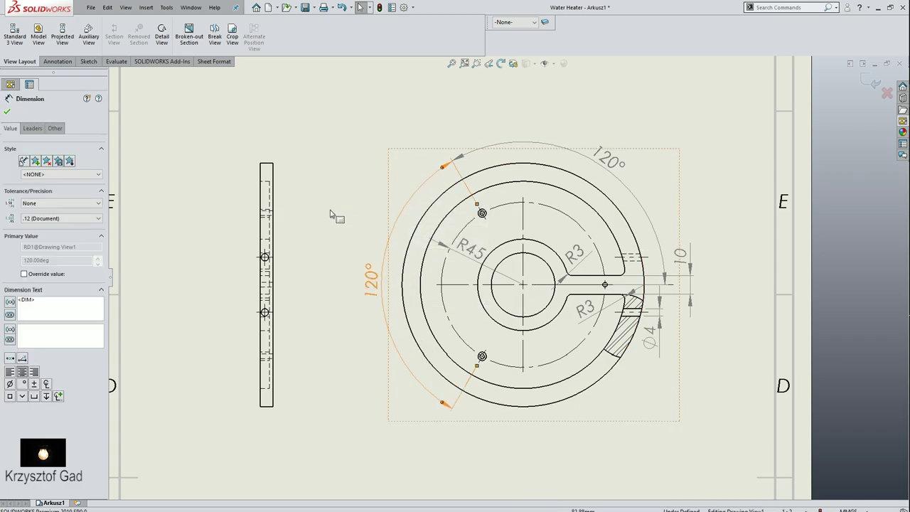
{"action": "left_click", "coordinate": [7, 111]}
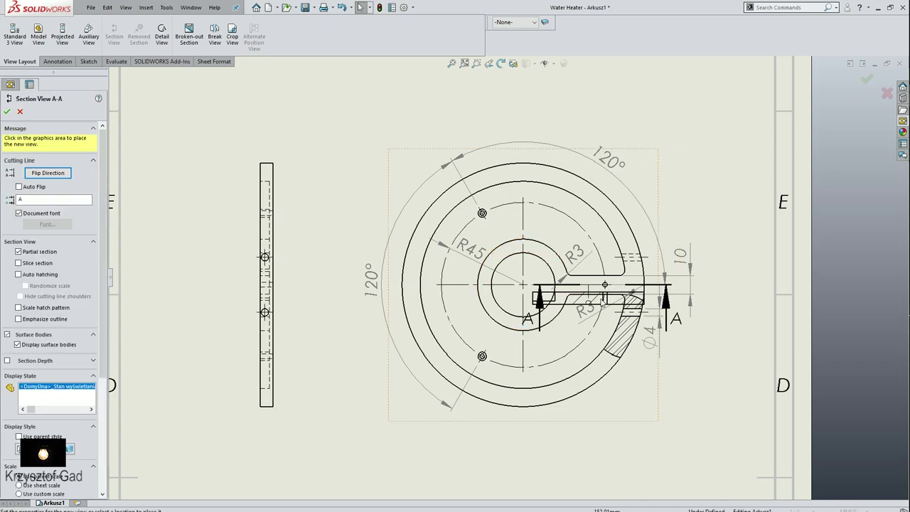
Step: Place flipped Section A-A below the ring view and hide its extra note
{"action": "left_click", "coordinate": [52, 173]}
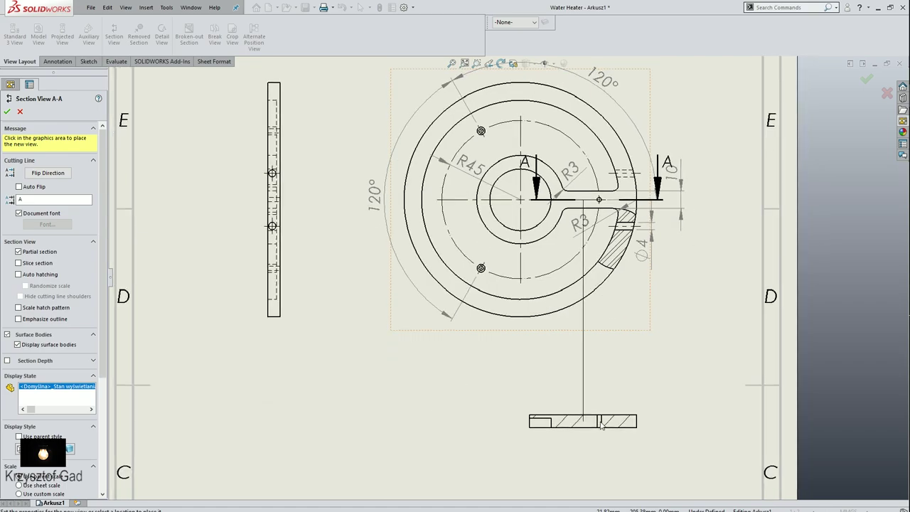
{"action": "left_click", "coordinate": [582, 426]}
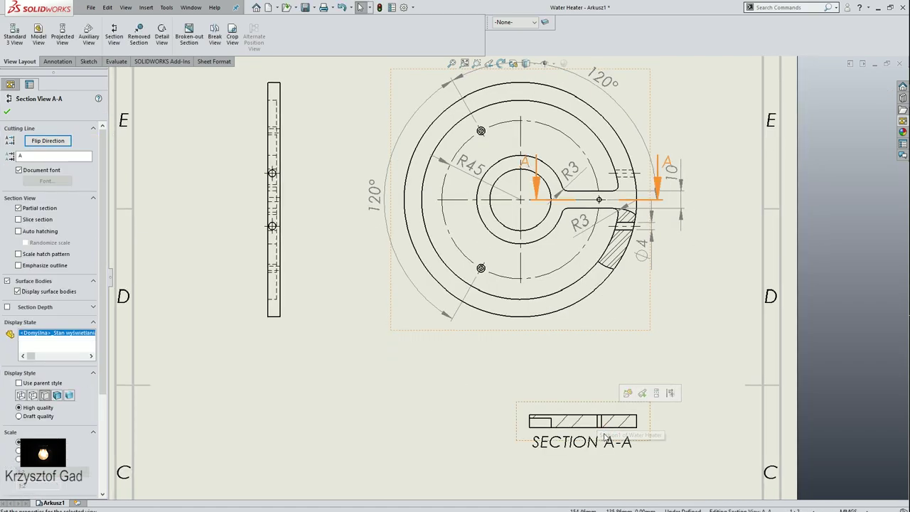
{"action": "left_click", "coordinate": [609, 442]}
{"action": "right_click", "coordinate": [609, 442]}
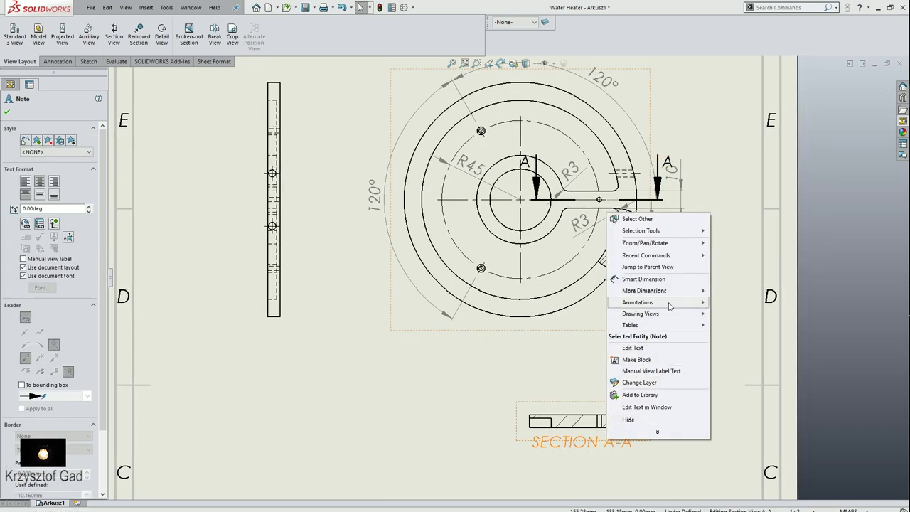
{"action": "left_click", "coordinate": [649, 435]}
{"action": "right_click", "coordinate": [650, 427]}
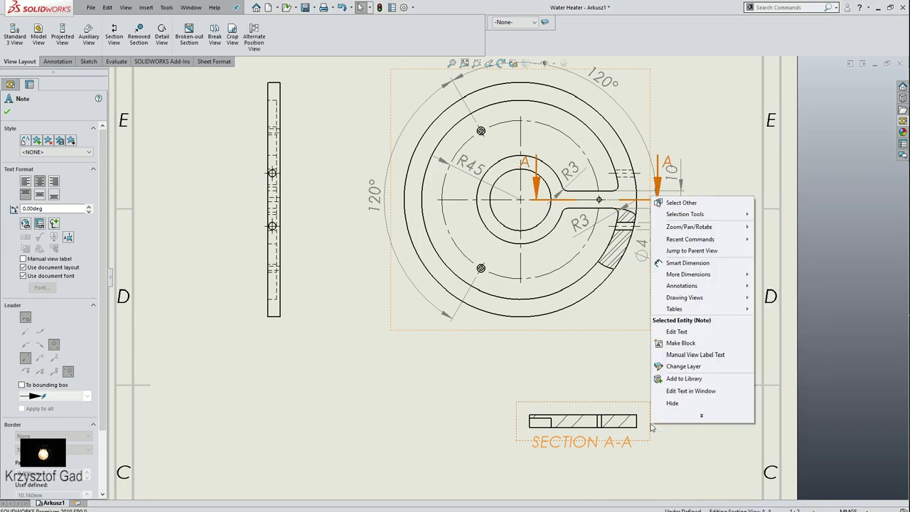
{"action": "left_click", "coordinate": [671, 404]}
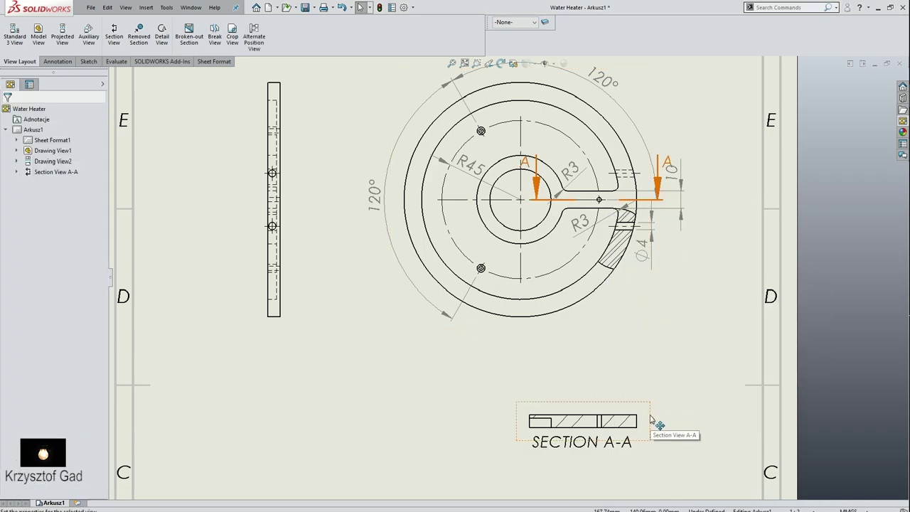
Step: Break Section A-A's alignment and shift it slightly left and down
{"action": "right_click", "coordinate": [653, 199]}
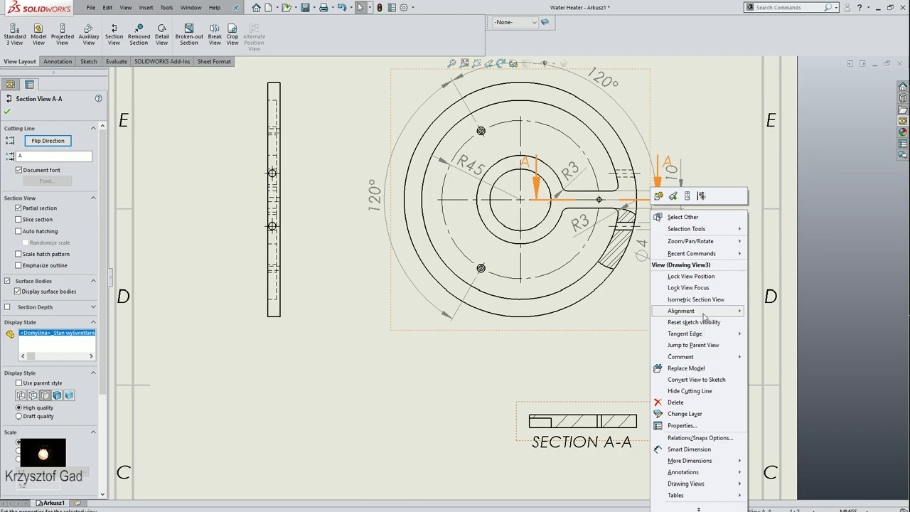
{"action": "mouse_move", "coordinate": [681, 311]}
{"action": "left_click", "coordinate": [782, 310]}
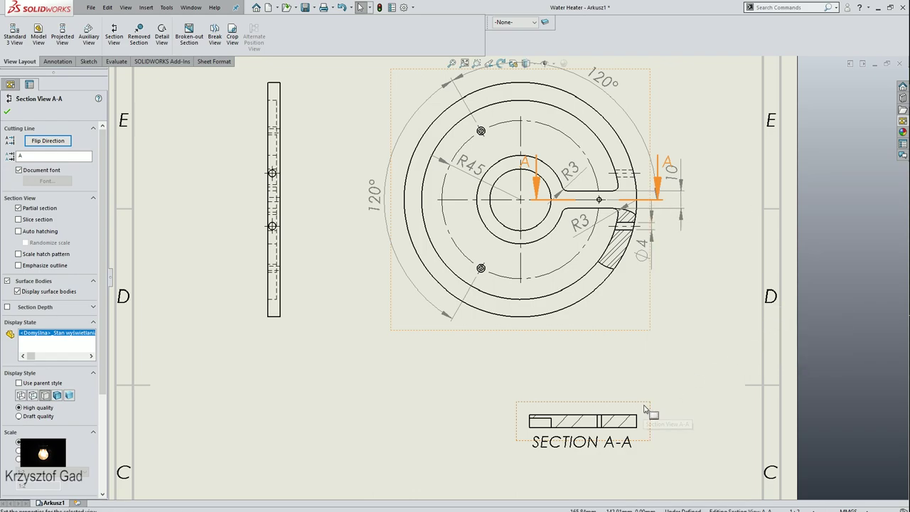
{"action": "left_click_drag", "start_coordinate": [645, 409], "coordinate": [603, 431]}
{"action": "scroll", "coordinate": [604, 431], "scroll_direction": "up", "scroll_amount": 3}
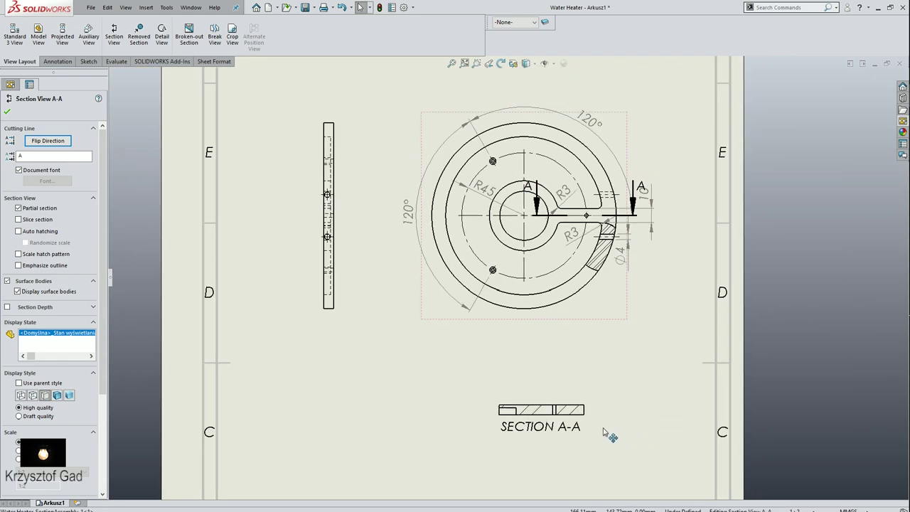
Step: Add a centreline through the small hole in Section A-A
{"action": "scroll", "coordinate": [604, 432], "scroll_direction": "down", "scroll_amount": 1}
{"action": "scroll", "coordinate": [604, 432], "scroll_direction": "down", "scroll_amount": 1}
{"action": "scroll", "coordinate": [590, 462], "scroll_direction": "down", "scroll_amount": 2}
{"action": "scroll", "coordinate": [583, 484], "scroll_direction": "down", "scroll_amount": 1}
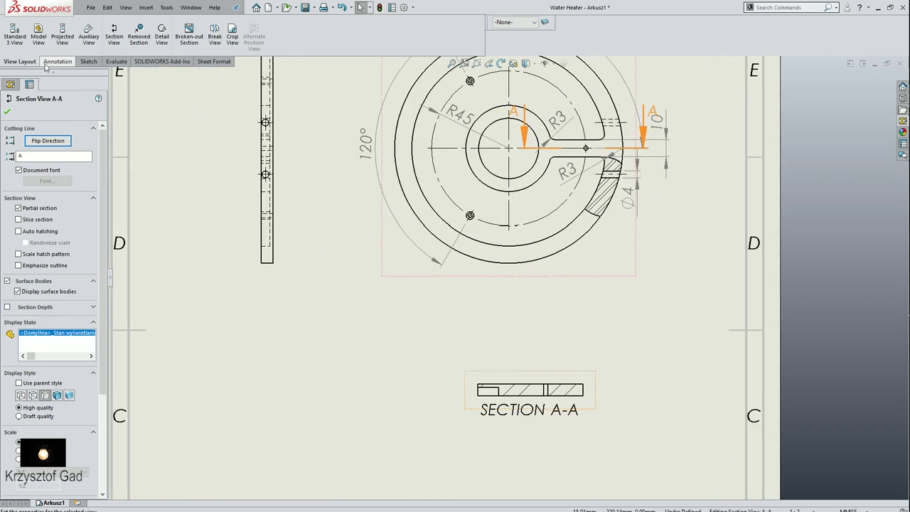
{"action": "left_click", "coordinate": [50, 62]}
{"action": "left_click", "coordinate": [372, 36]}
{"action": "scroll", "coordinate": [538, 362], "scroll_direction": "down", "scroll_amount": 2}
{"action": "scroll", "coordinate": [588, 410], "scroll_direction": "down", "scroll_amount": 2}
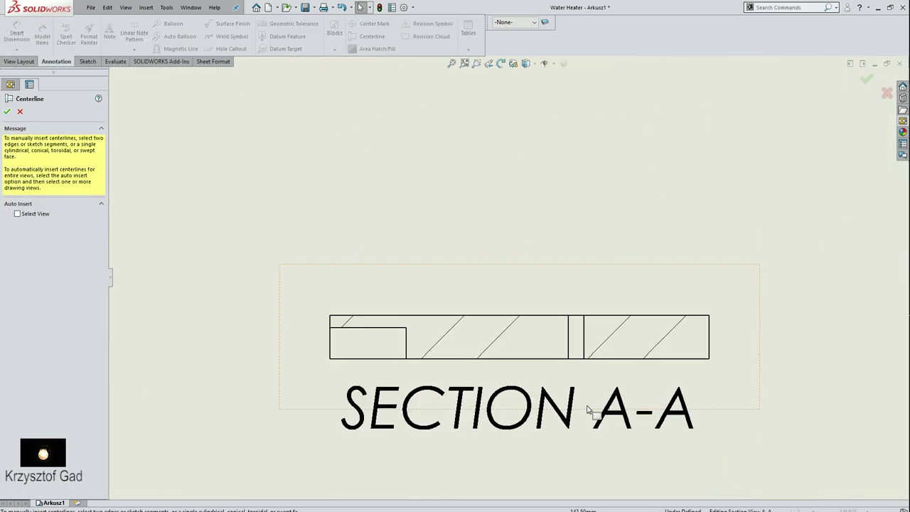
{"action": "scroll", "coordinate": [588, 409], "scroll_direction": "down", "scroll_amount": 1}
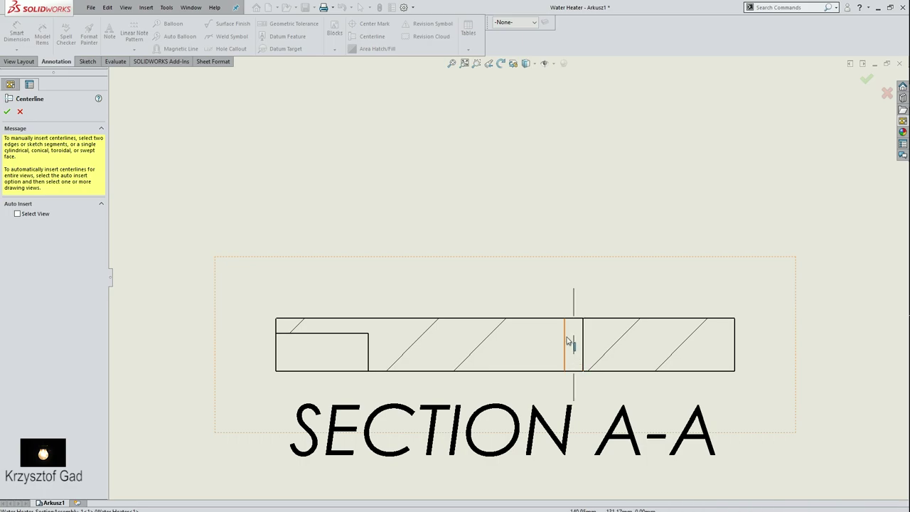
{"action": "left_click", "coordinate": [566, 353]}
{"action": "left_click", "coordinate": [7, 111]}
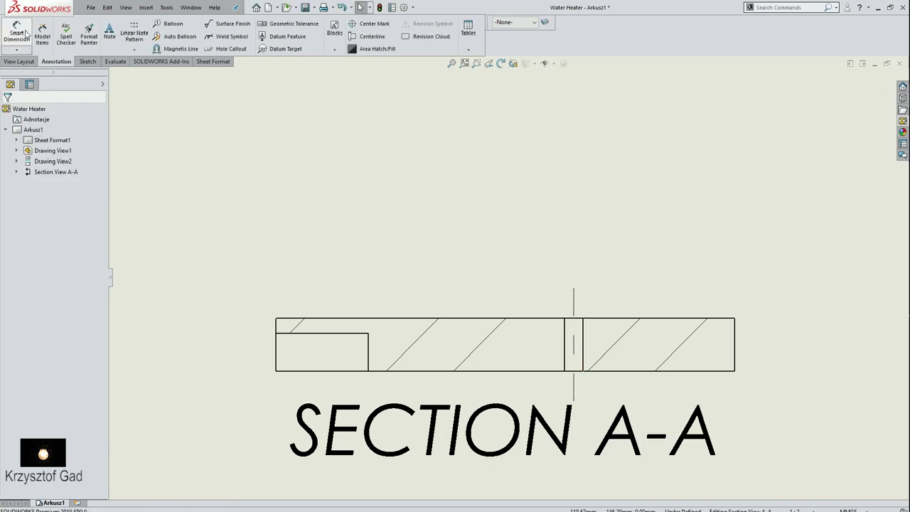
Step: Dimension the hole's two edges with a ⌀2,5 diameter placed above the view
{"action": "left_click", "coordinate": [17, 33]}
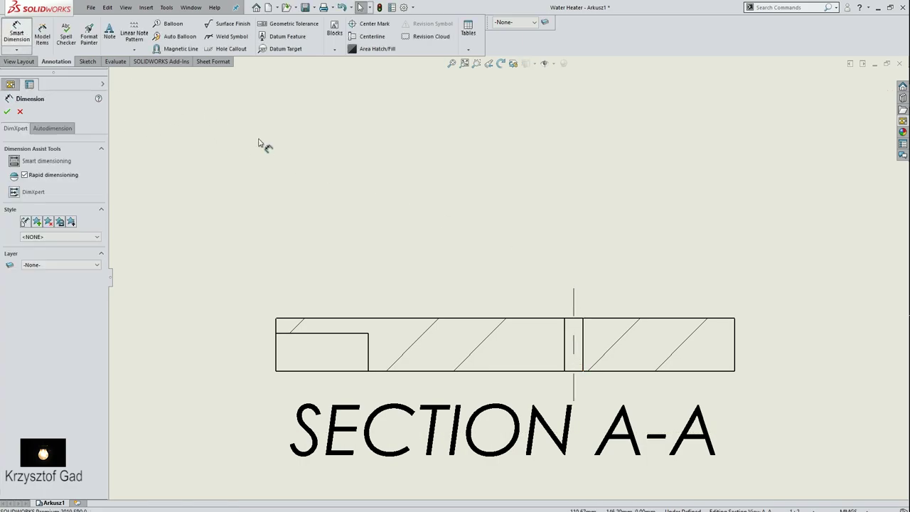
{"action": "left_click", "coordinate": [567, 350]}
{"action": "left_click", "coordinate": [584, 360]}
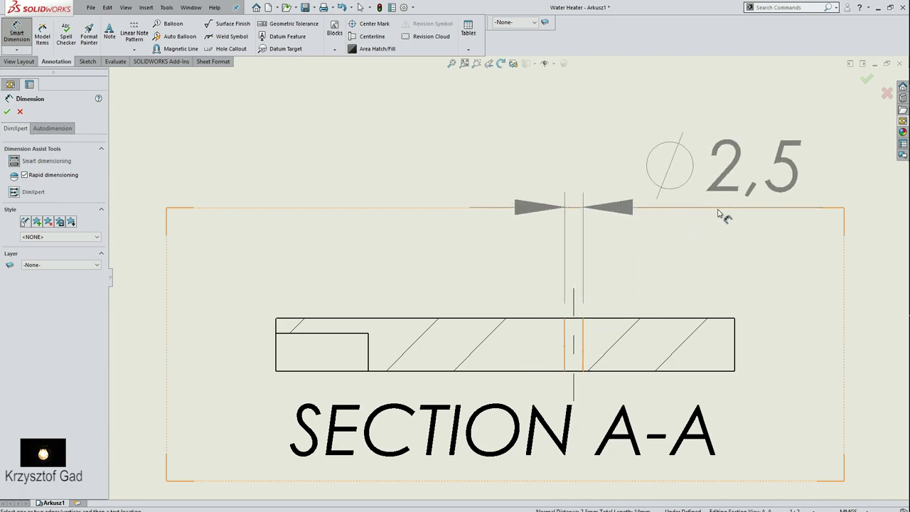
{"action": "left_click", "coordinate": [722, 234]}
{"action": "key", "text": "Escape"}
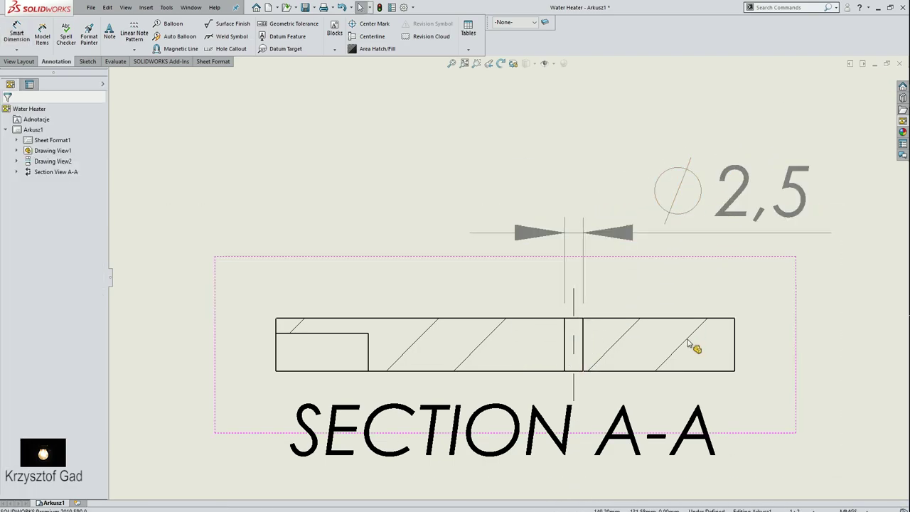
{"action": "left_click", "coordinate": [688, 344]}
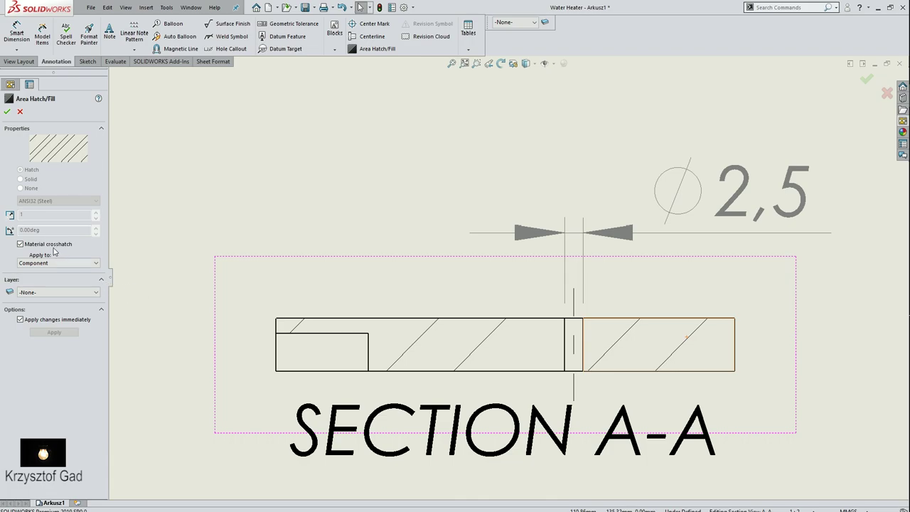
Step: Switch both Section A-A regions from material crosshatch to scale 4 hatch, then zoom out
{"action": "left_click", "coordinate": [51, 244]}
{"action": "type", "text": "2"}
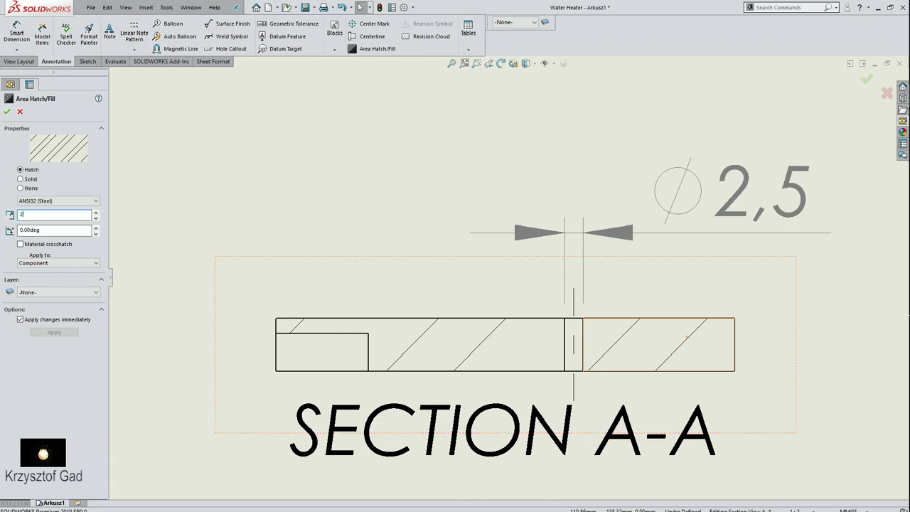
{"action": "left_click", "coordinate": [7, 112]}
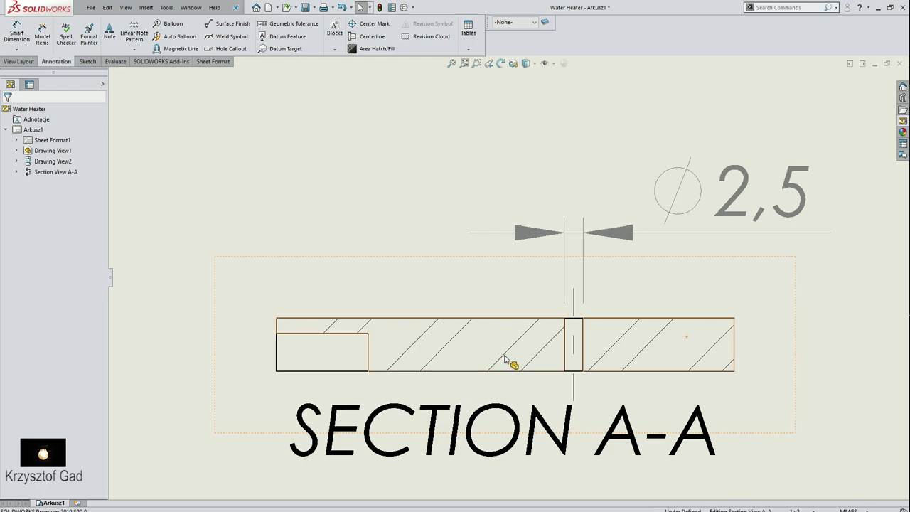
{"action": "left_click", "coordinate": [507, 360]}
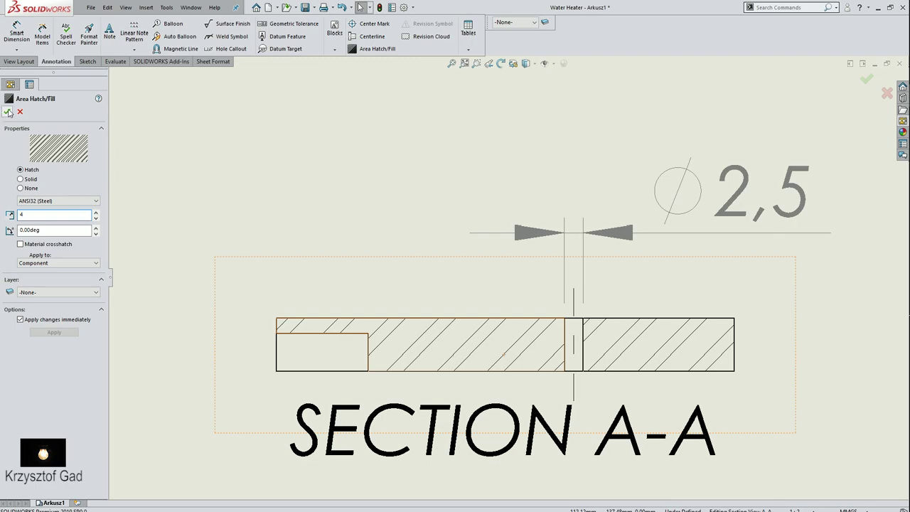
{"action": "left_click", "coordinate": [7, 111]}
{"action": "left_click", "coordinate": [251, 213]}
{"action": "key", "text": "ctrl+shift+z"}
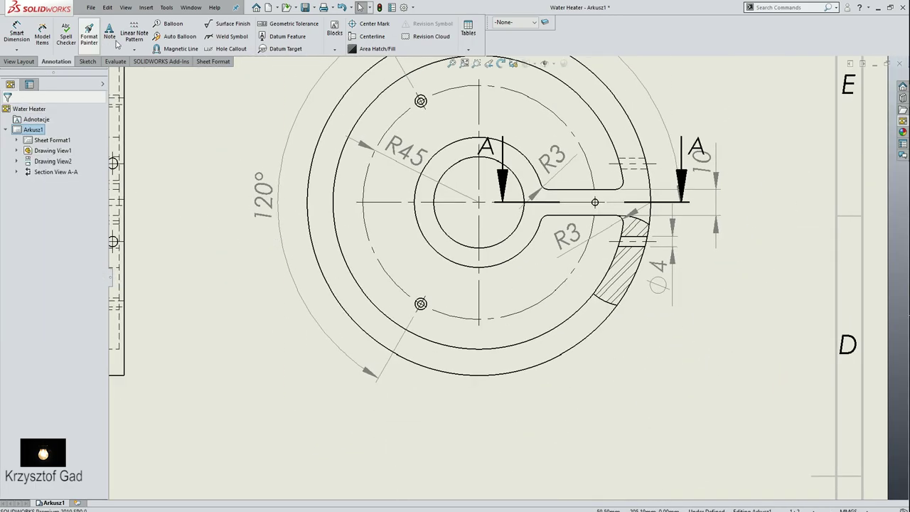
Step: Draw an Auxiliary section line from the disc centre through the lower bolt hole
{"action": "left_click", "coordinate": [20, 61]}
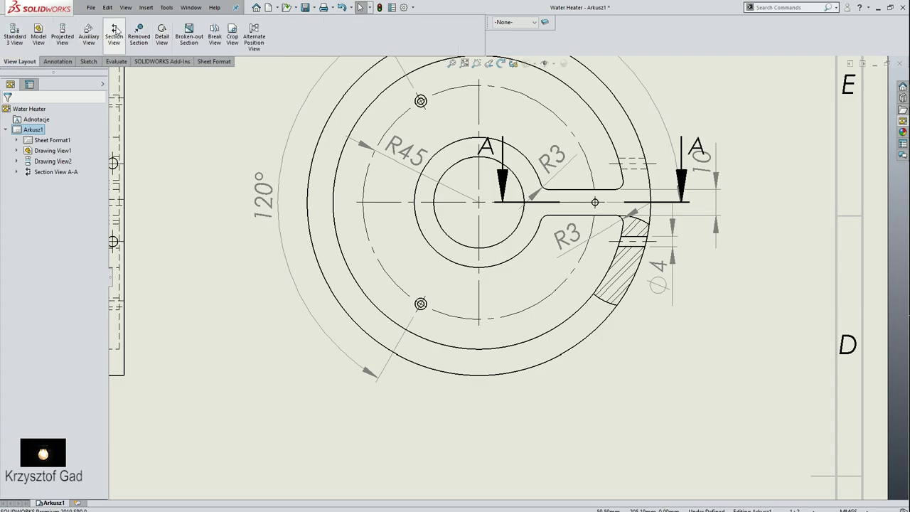
{"action": "left_click", "coordinate": [114, 34]}
{"action": "left_click", "coordinate": [26, 279]}
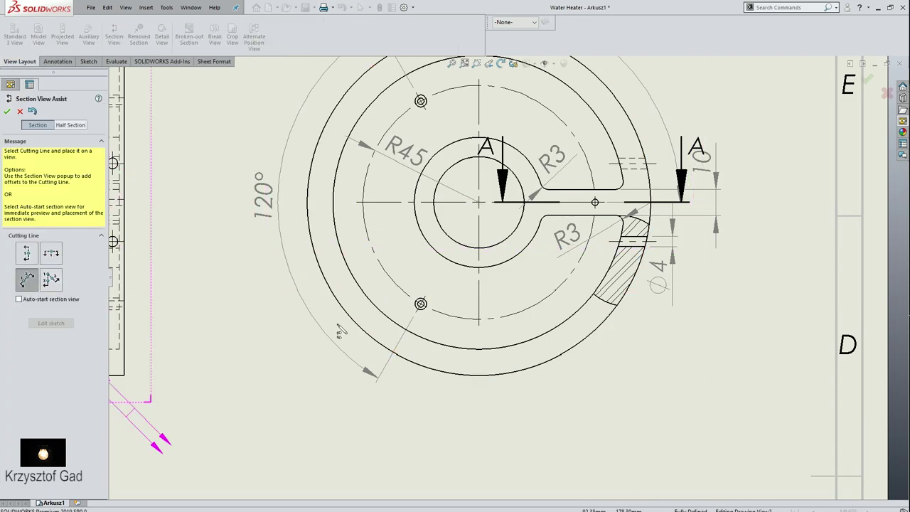
{"action": "left_click", "coordinate": [479, 202]}
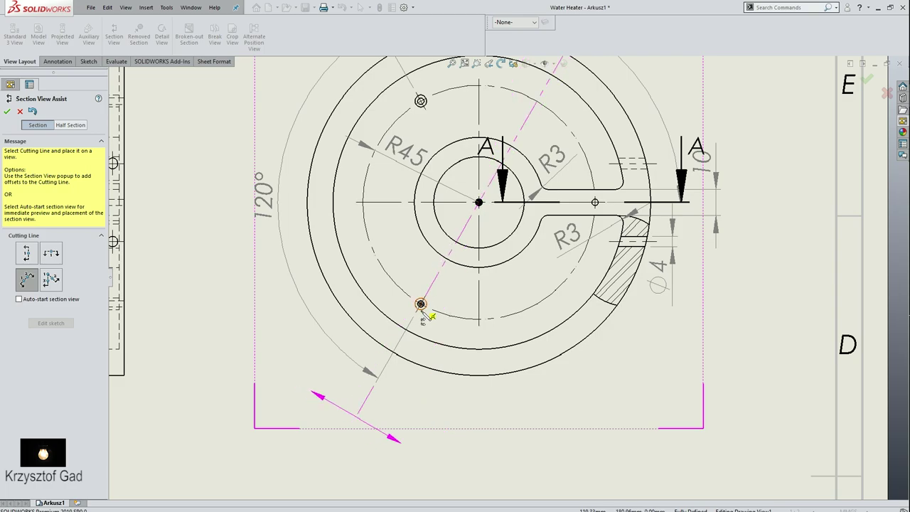
{"action": "left_click", "coordinate": [421, 304]}
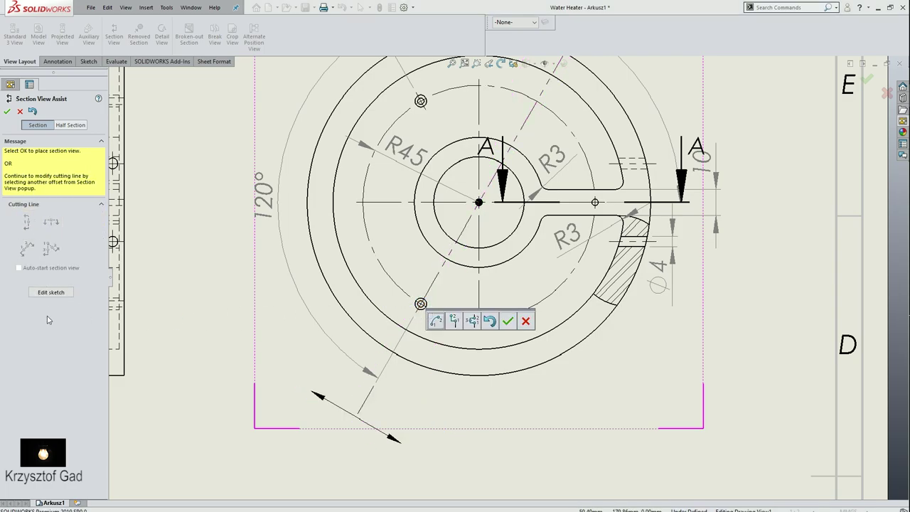
{"action": "left_click", "coordinate": [50, 292]}
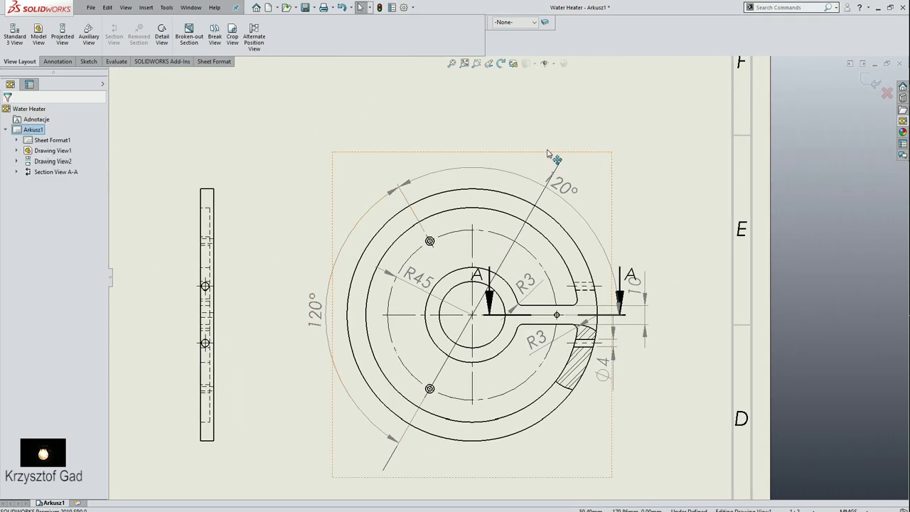
{"action": "left_click_drag", "start_coordinate": [562, 160], "coordinate": [451, 350]}
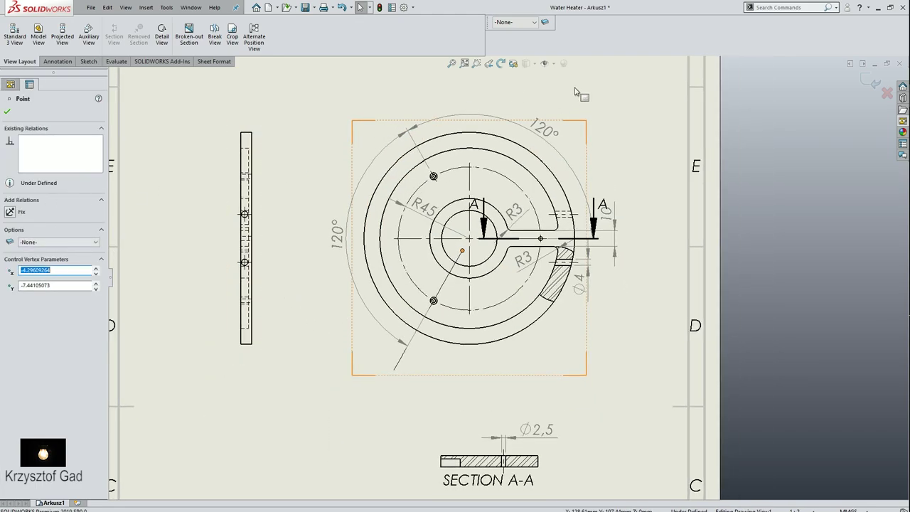
Step: Place Section View B-B, break its alignment, and move it to the sheet's lower left
{"action": "left_click", "coordinate": [875, 84]}
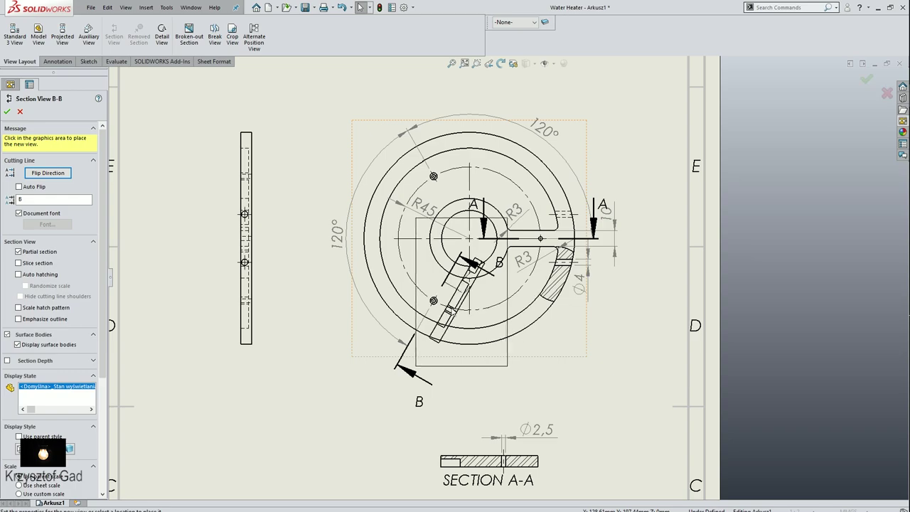
{"action": "left_click", "coordinate": [287, 275]}
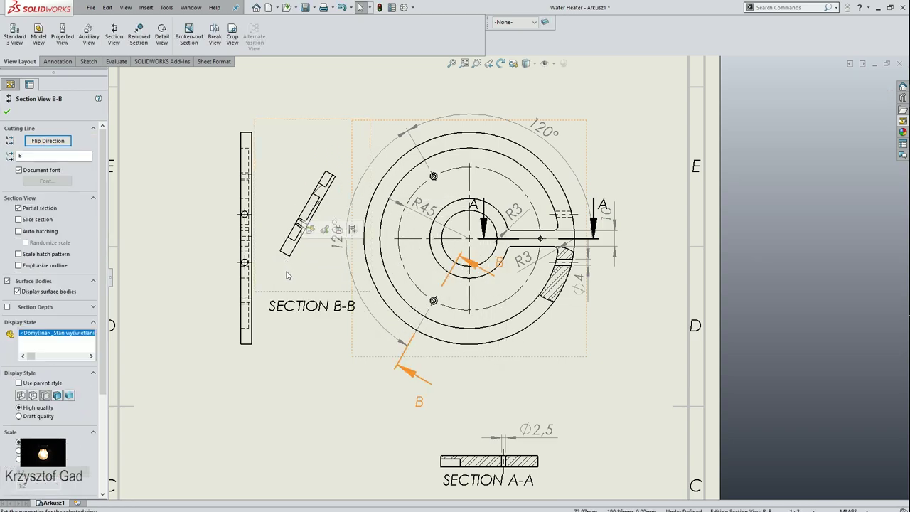
{"action": "right_click", "coordinate": [294, 295]}
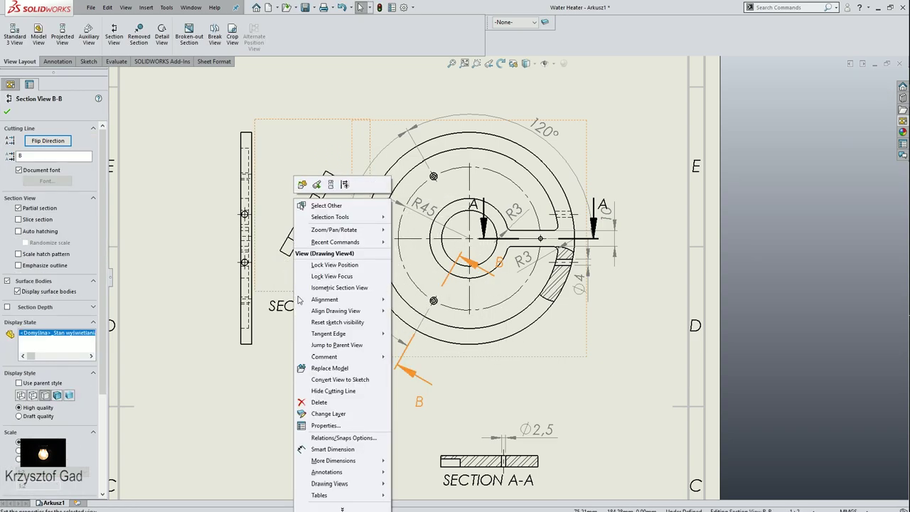
{"action": "mouse_move", "coordinate": [325, 299]}
{"action": "left_click", "coordinate": [426, 300]}
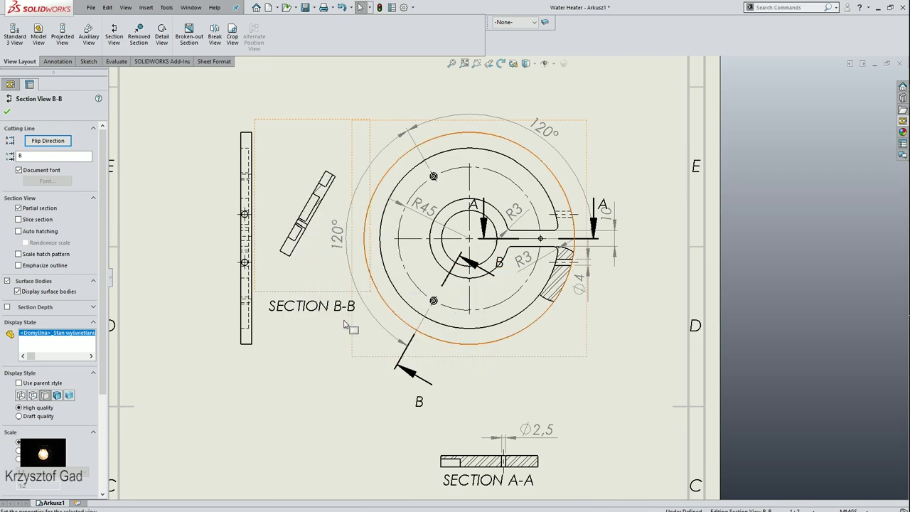
{"action": "scroll", "coordinate": [311, 304], "scroll_direction": "up", "scroll_amount": 2}
{"action": "middle_click_drag", "start_coordinate": [310, 304], "coordinate": [369, 233]}
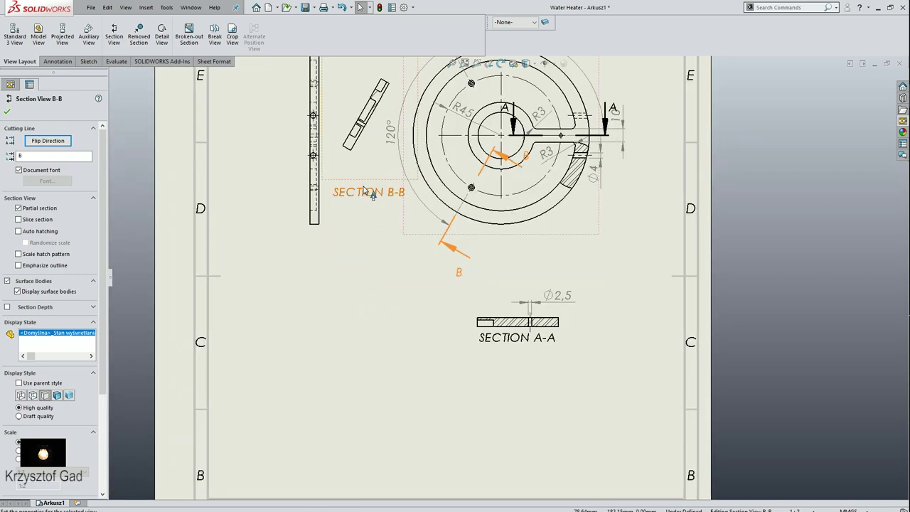
{"action": "left_click_drag", "start_coordinate": [363, 183], "coordinate": [323, 421]}
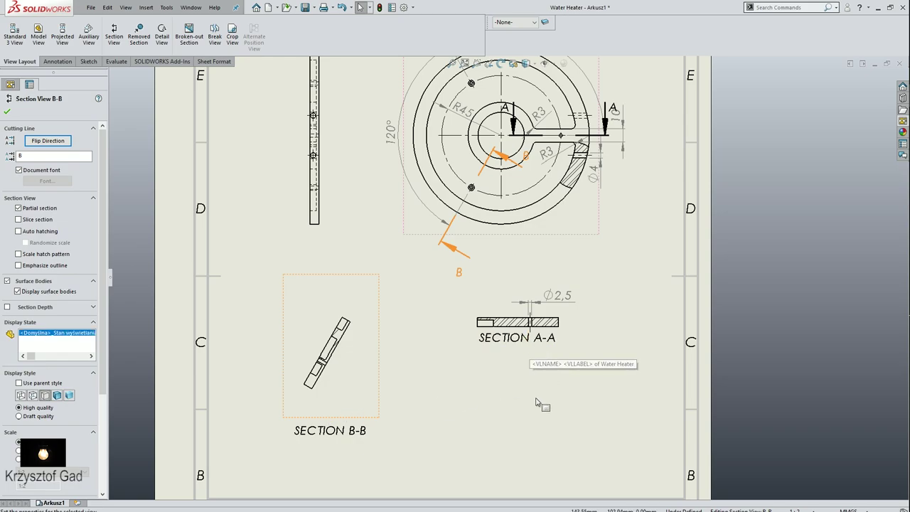
{"action": "left_click", "coordinate": [542, 376]}
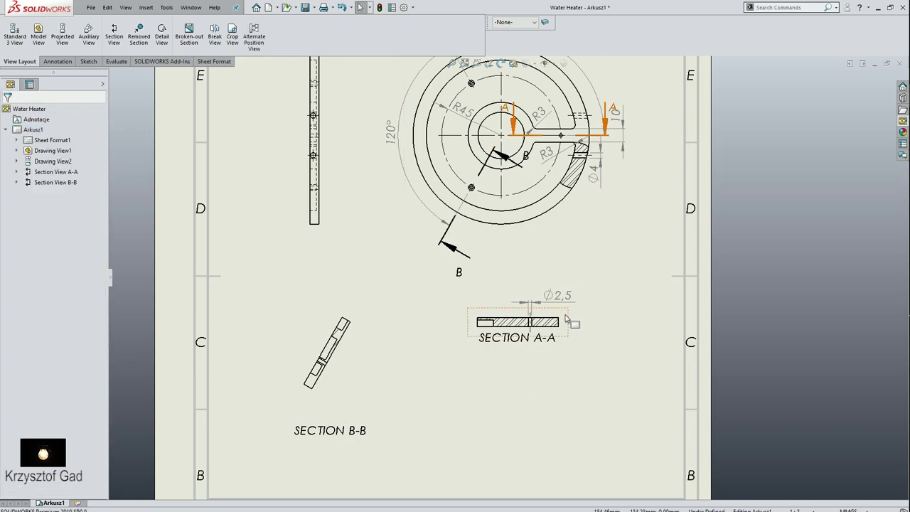
Step: Move Section A-A lower on the sheet
{"action": "left_click_drag", "start_coordinate": [571, 317], "coordinate": [584, 377]}
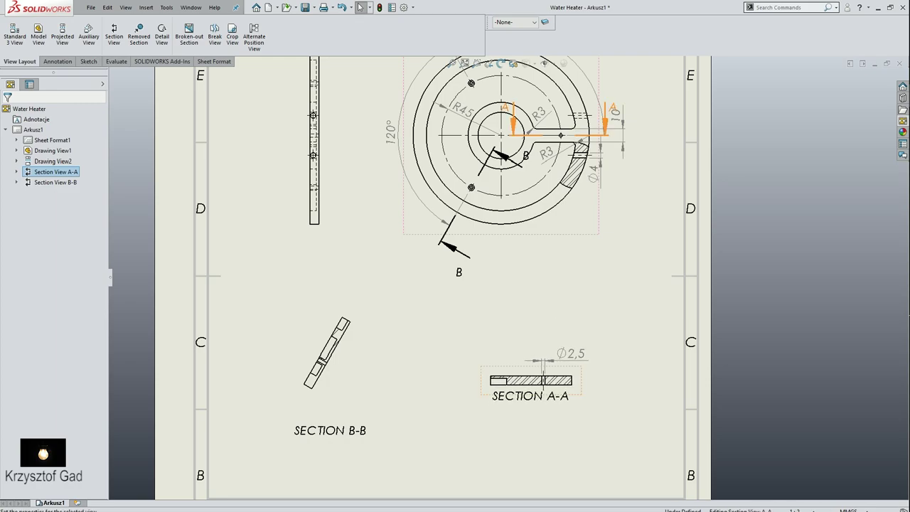
{"action": "scroll", "coordinate": [482, 359], "scroll_direction": "down", "scroll_amount": 3}
{"action": "scroll", "coordinate": [410, 294], "scroll_direction": "down", "scroll_amount": 1}
Step: Give Section B-B a custom hatch at scale 4 instead of the material crosshatch
{"action": "scroll", "coordinate": [376, 307], "scroll_direction": "down", "scroll_amount": 2}
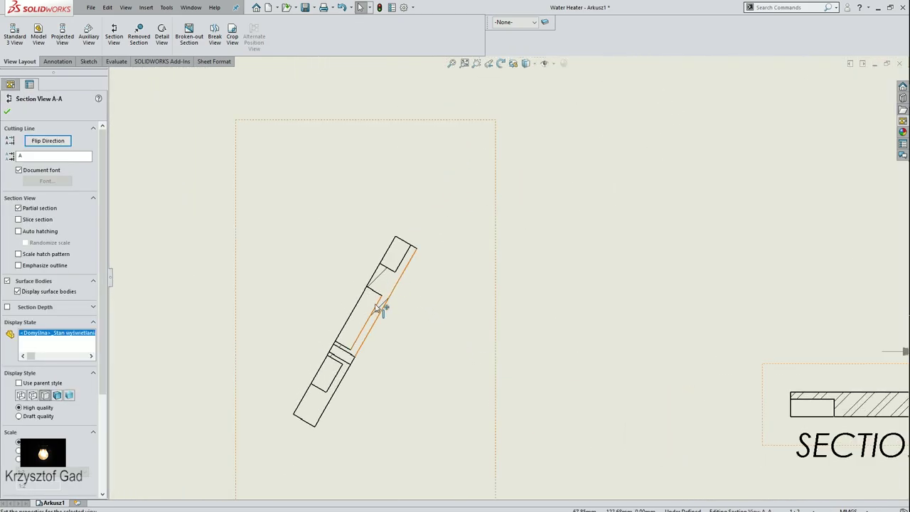
{"action": "left_click", "coordinate": [379, 285]}
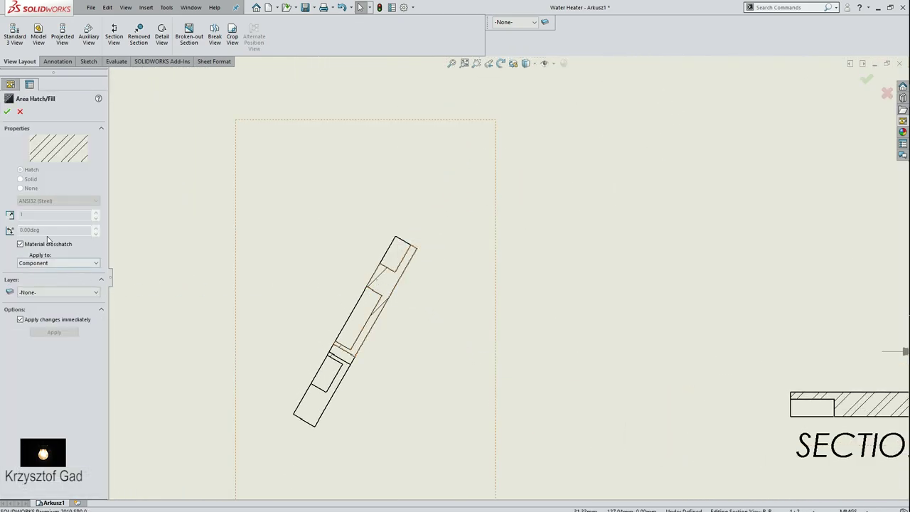
{"action": "left_click", "coordinate": [27, 245]}
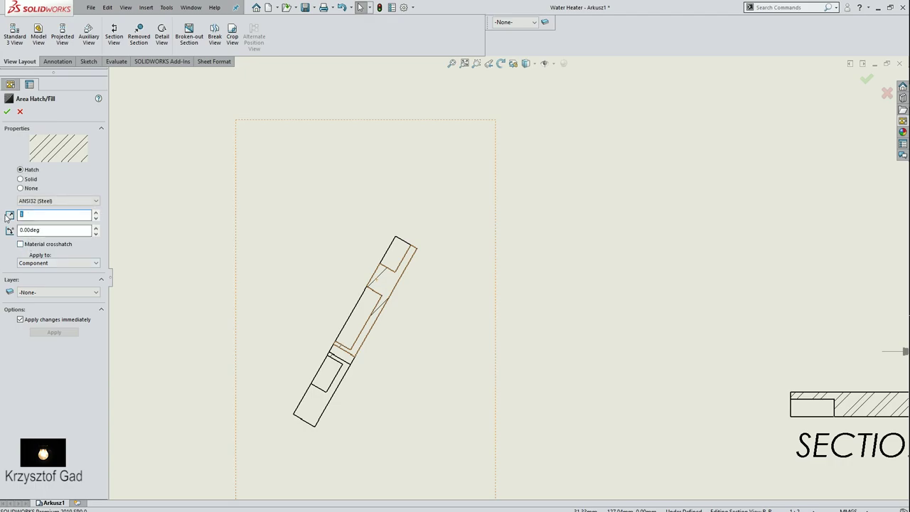
{"action": "type", "text": "4"}
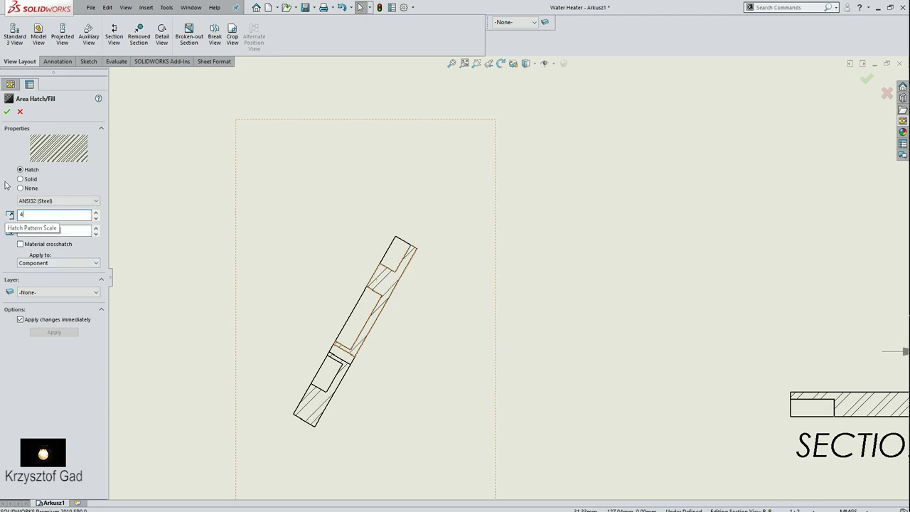
{"action": "left_click", "coordinate": [7, 112]}
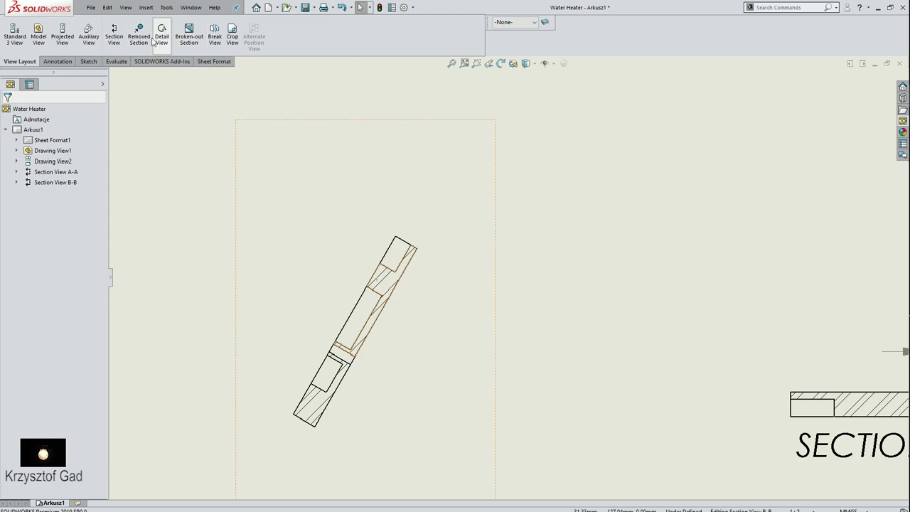
Step: Add a centerline through the small hole in Section B-B
{"action": "left_click", "coordinate": [57, 61]}
{"action": "left_click", "coordinate": [367, 36]}
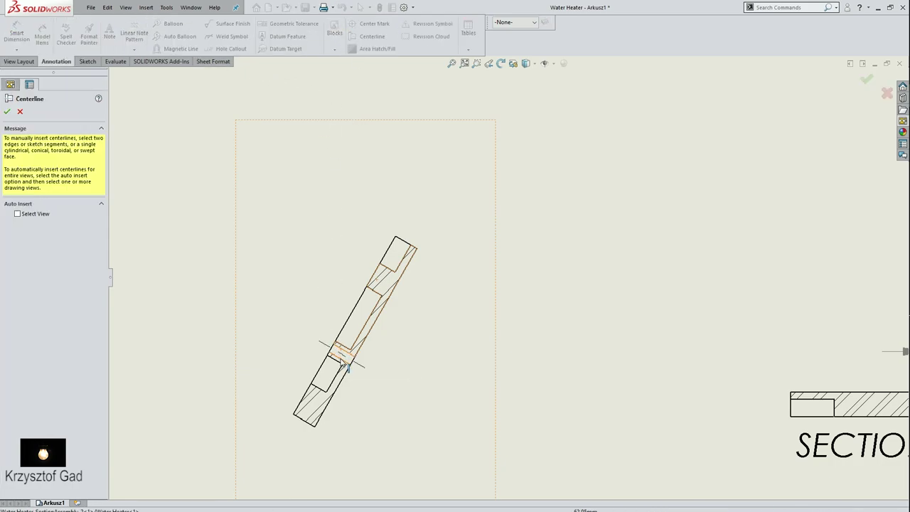
{"action": "left_click", "coordinate": [346, 363]}
{"action": "left_click", "coordinate": [7, 113]}
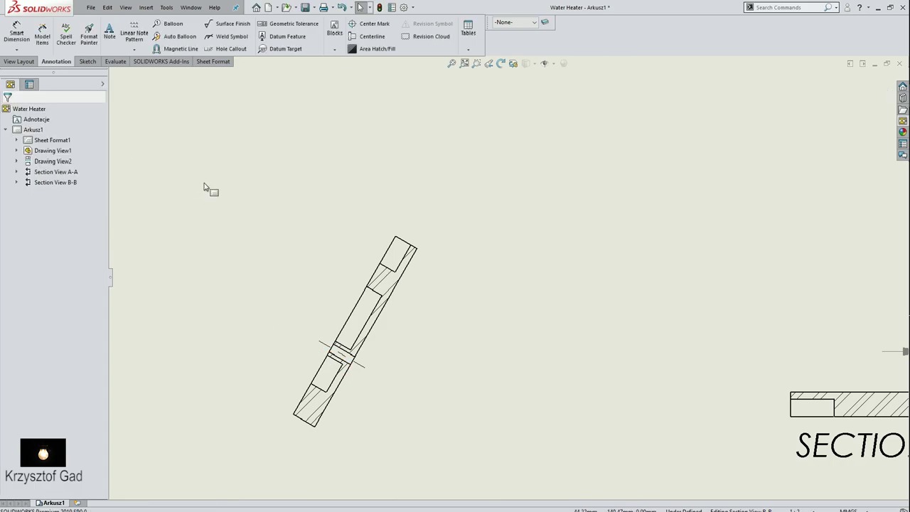
{"action": "left_click", "coordinate": [17, 32]}
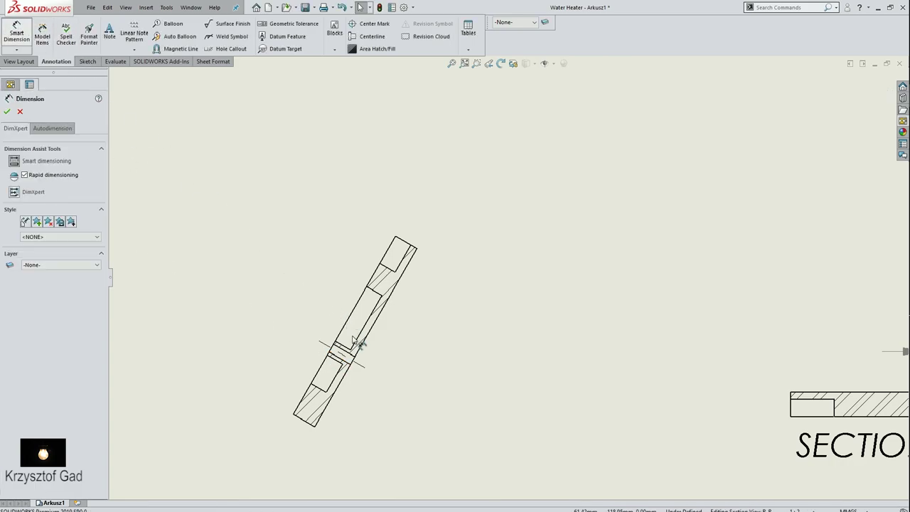
Step: Dimension the small hole in Section B-B with a ⌀2,5 diameter
{"action": "scroll", "coordinate": [359, 344], "scroll_direction": "down", "scroll_amount": 2}
{"action": "scroll", "coordinate": [363, 352], "scroll_direction": "down", "scroll_amount": 1}
{"action": "scroll", "coordinate": [386, 317], "scroll_direction": "down", "scroll_amount": 1}
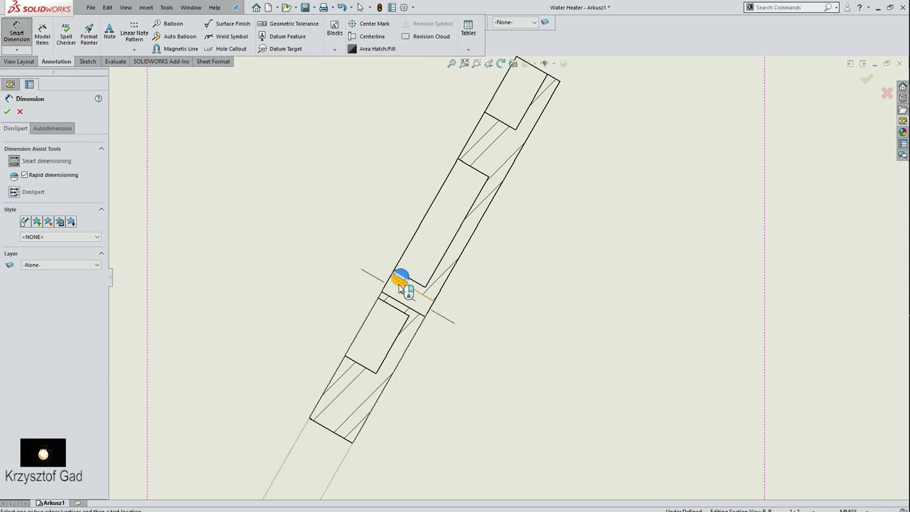
{"action": "left_click", "coordinate": [401, 288]}
{"action": "left_click", "coordinate": [405, 297]}
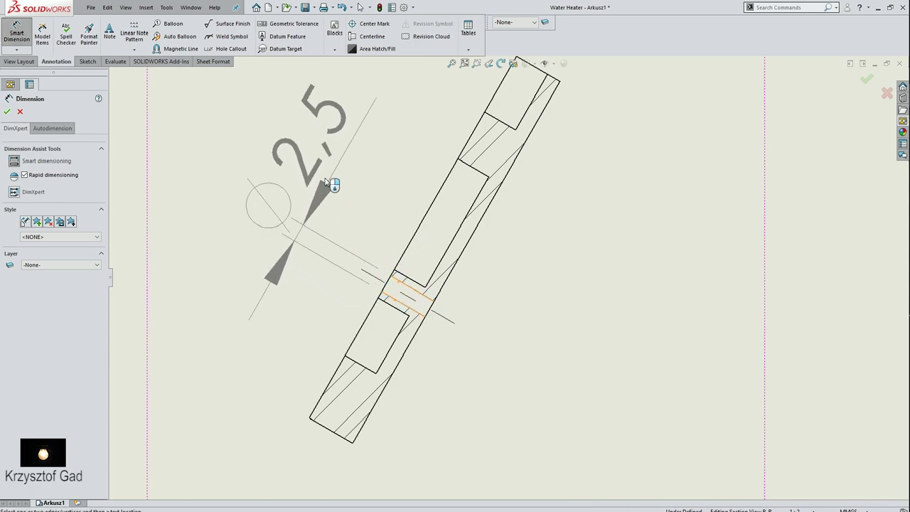
{"action": "left_click", "coordinate": [361, 115]}
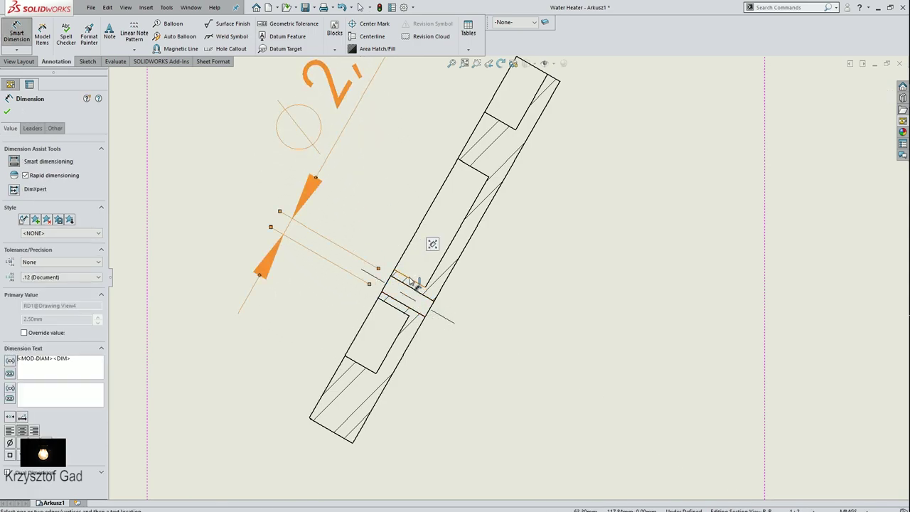
Step: Add the ⌀4,5 diameter of the wider bore beside the ⌀2,5 dimension
{"action": "left_click", "coordinate": [410, 281]}
{"action": "left_click", "coordinate": [406, 306]}
{"action": "scroll", "coordinate": [398, 305], "scroll_direction": "up", "scroll_amount": 2}
{"action": "scroll", "coordinate": [380, 279], "scroll_direction": "up", "scroll_amount": 1}
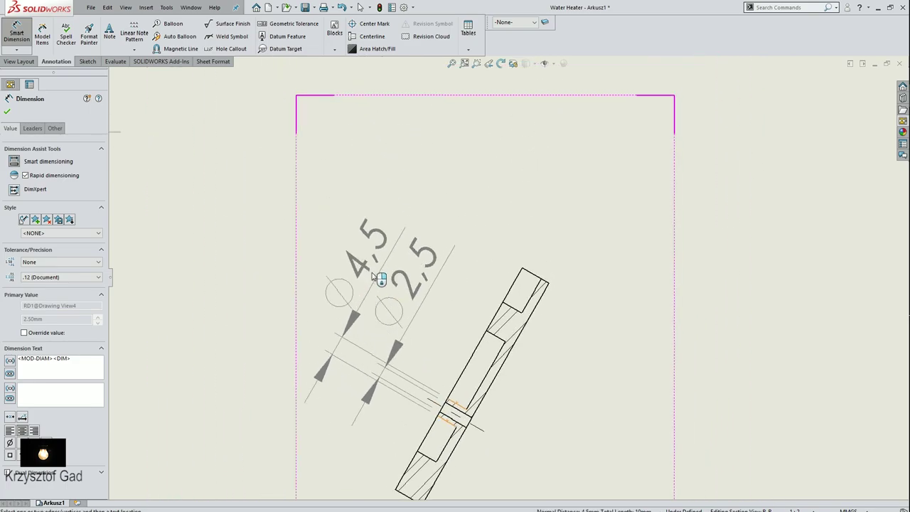
{"action": "left_click", "coordinate": [364, 260]}
{"action": "scroll", "coordinate": [367, 264], "scroll_direction": "up", "scroll_amount": 2}
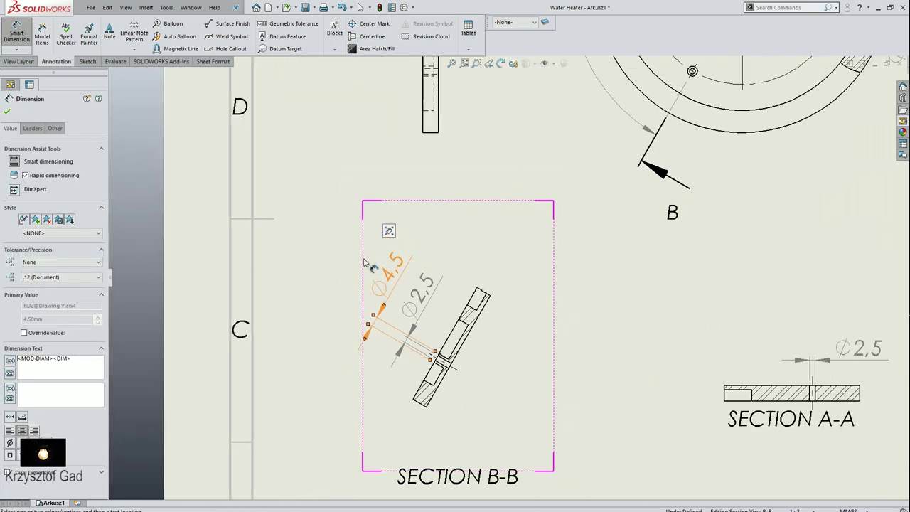
{"action": "scroll", "coordinate": [366, 263], "scroll_direction": "up", "scroll_amount": 3}
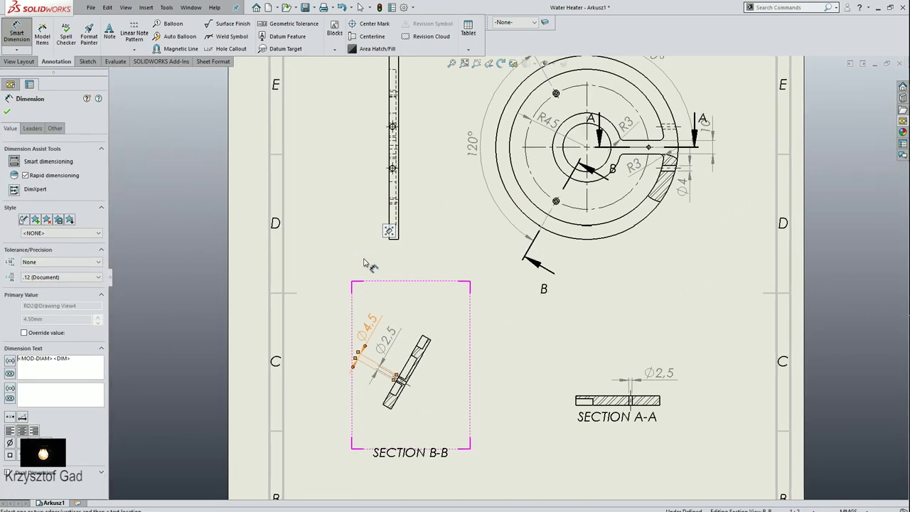
{"action": "left_click", "coordinate": [9, 113]}
Step: Dimension the side view with the 30 hole spacing and the ⌀133 overall diameter
{"action": "scroll", "coordinate": [366, 197], "scroll_direction": "down", "scroll_amount": 2}
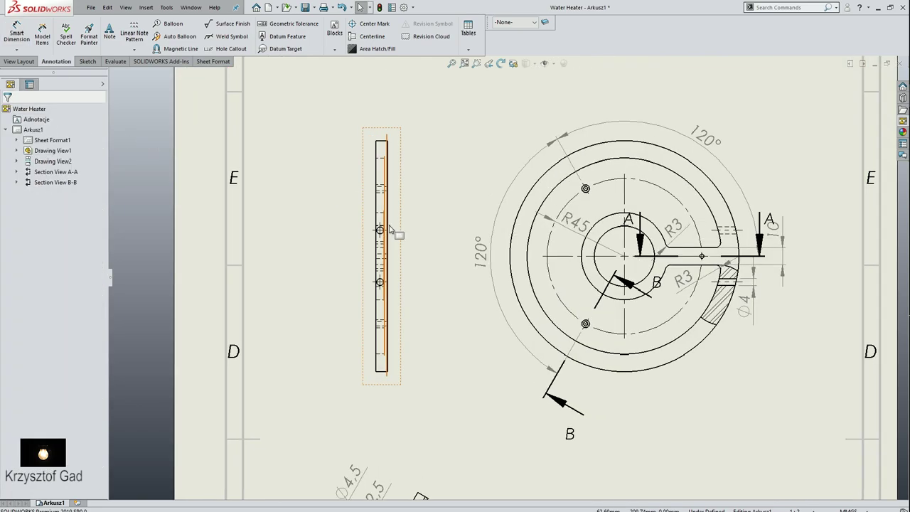
{"action": "scroll", "coordinate": [404, 255], "scroll_direction": "down", "scroll_amount": 2}
{"action": "scroll", "coordinate": [406, 260], "scroll_direction": "down", "scroll_amount": 1}
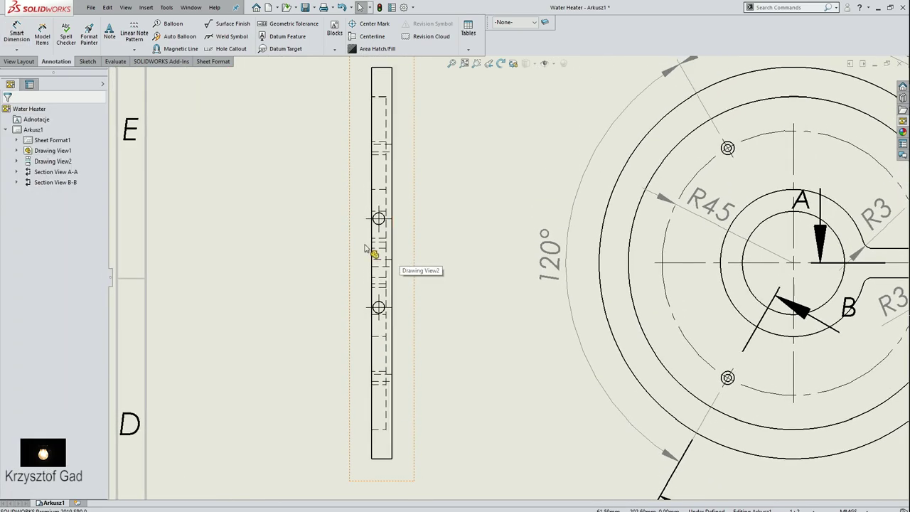
{"action": "left_click", "coordinate": [16, 32]}
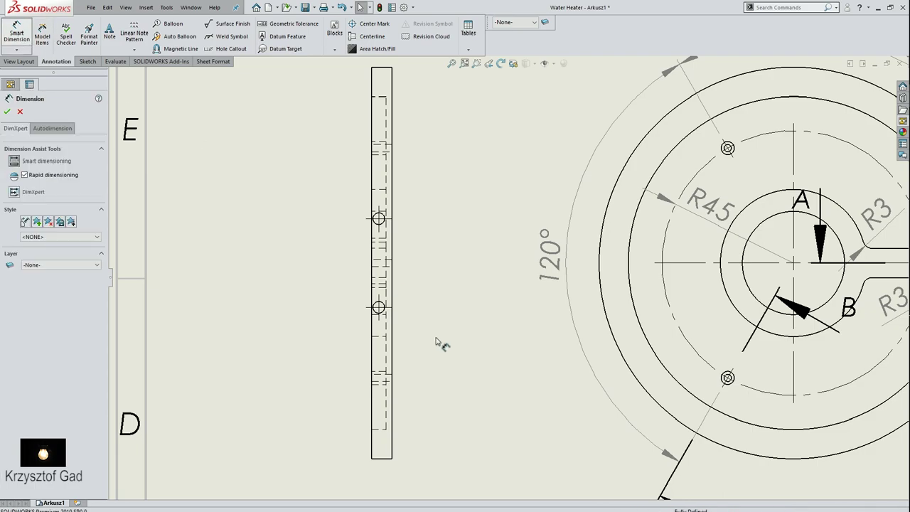
{"action": "left_click", "coordinate": [384, 313]}
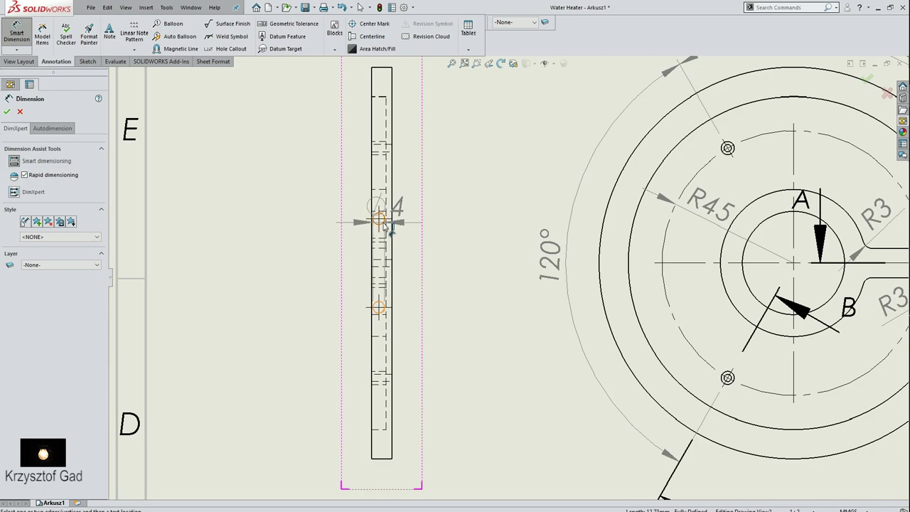
{"action": "left_click", "coordinate": [379, 220]}
{"action": "left_click", "coordinate": [445, 269]}
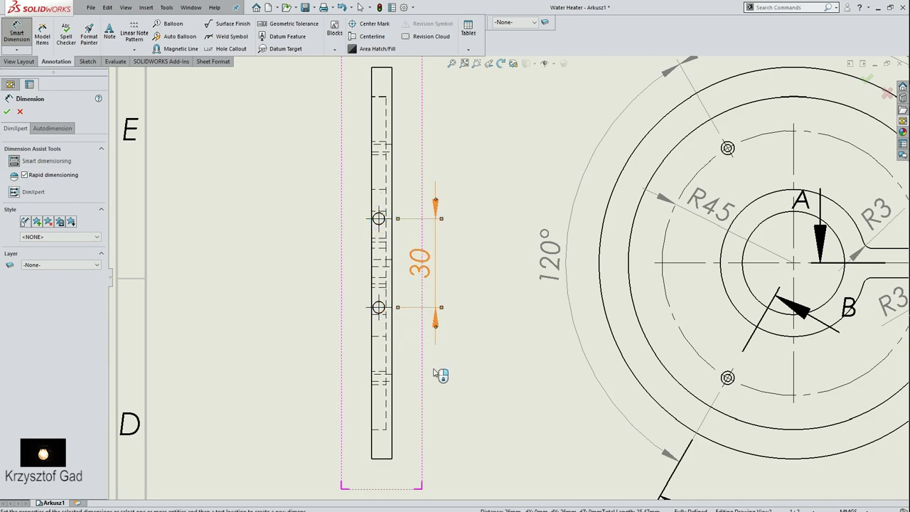
{"action": "left_click", "coordinate": [388, 461]}
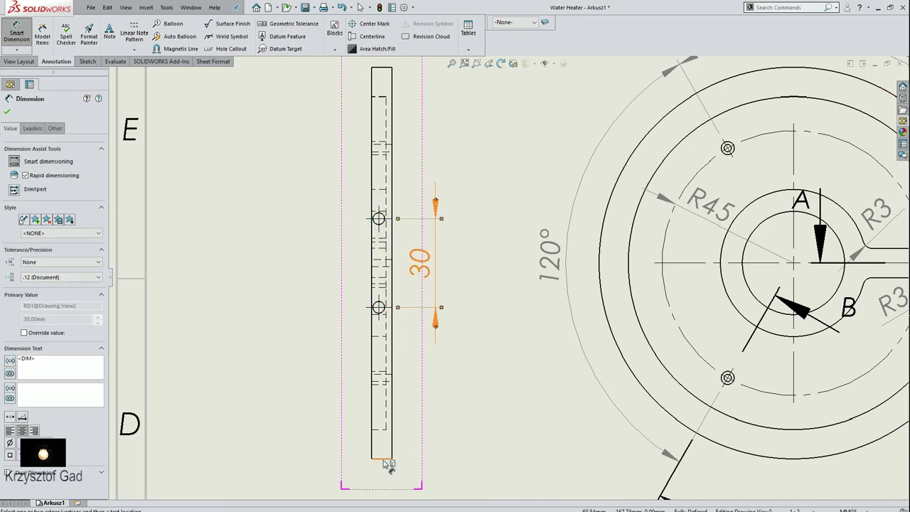
{"action": "left_click", "coordinate": [382, 68]}
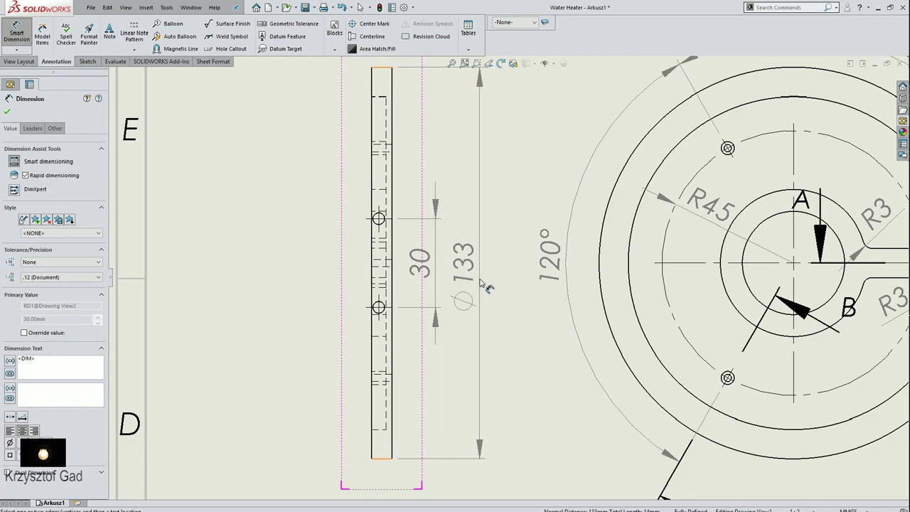
{"action": "left_click", "coordinate": [480, 278]}
Step: Add the 5, 7 and 2,5 width dimensions to the side view
{"action": "key", "text": "Down"}
{"action": "key", "text": "Down"}
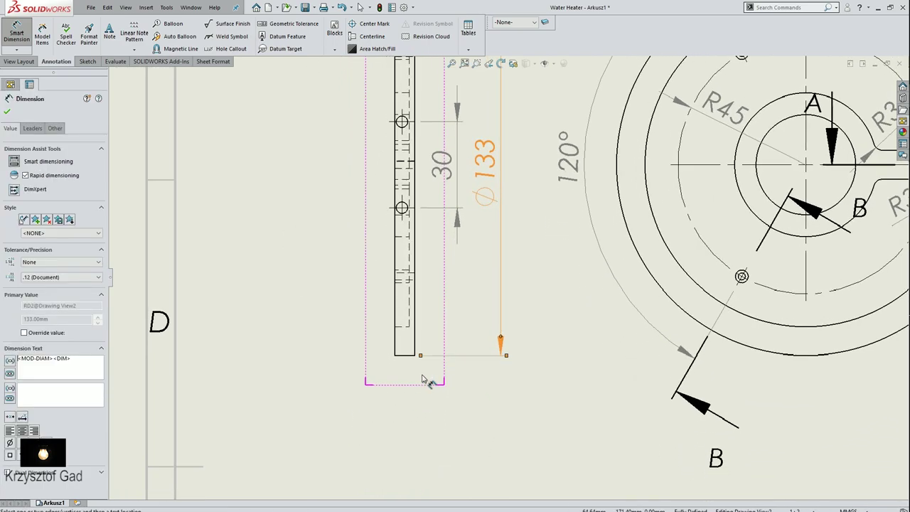
{"action": "left_click", "coordinate": [413, 255]}
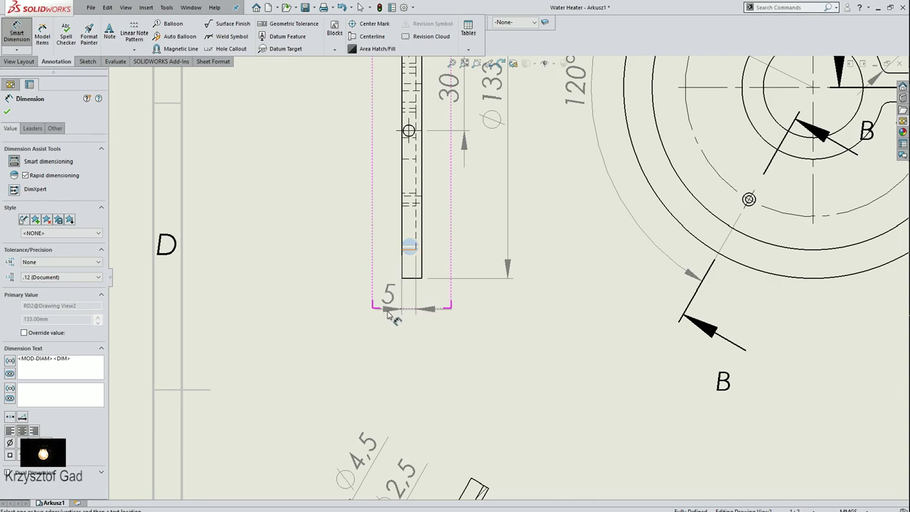
{"action": "left_click", "coordinate": [373, 306]}
{"action": "left_click", "coordinate": [412, 277]}
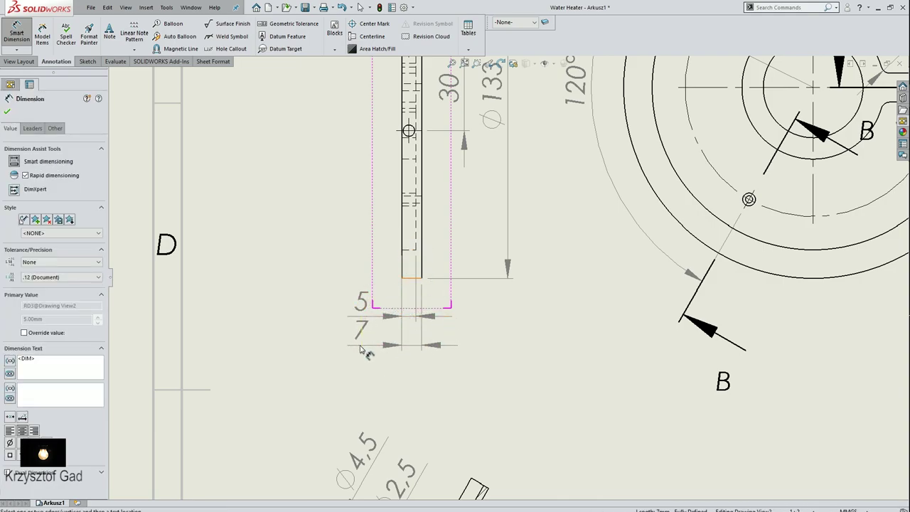
{"action": "left_click", "coordinate": [360, 348]}
{"action": "key", "text": "Up"}
{"action": "key", "text": "Up"}
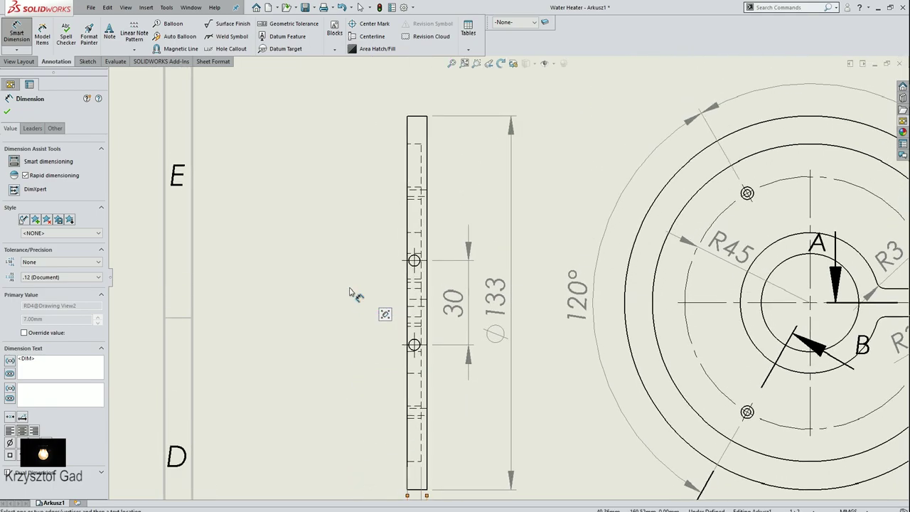
{"action": "scroll", "coordinate": [350, 292], "scroll_direction": "down", "scroll_amount": 1}
{"action": "left_click", "coordinate": [405, 271]}
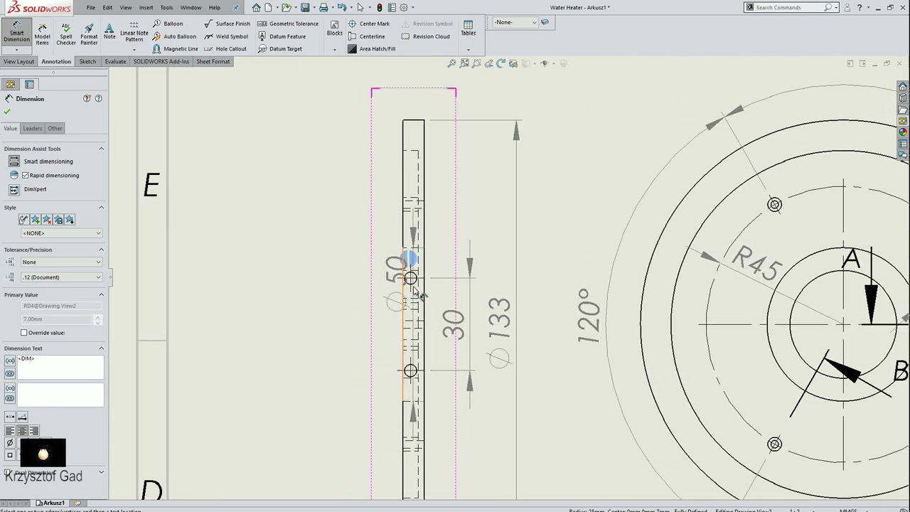
{"action": "left_click", "coordinate": [418, 288]}
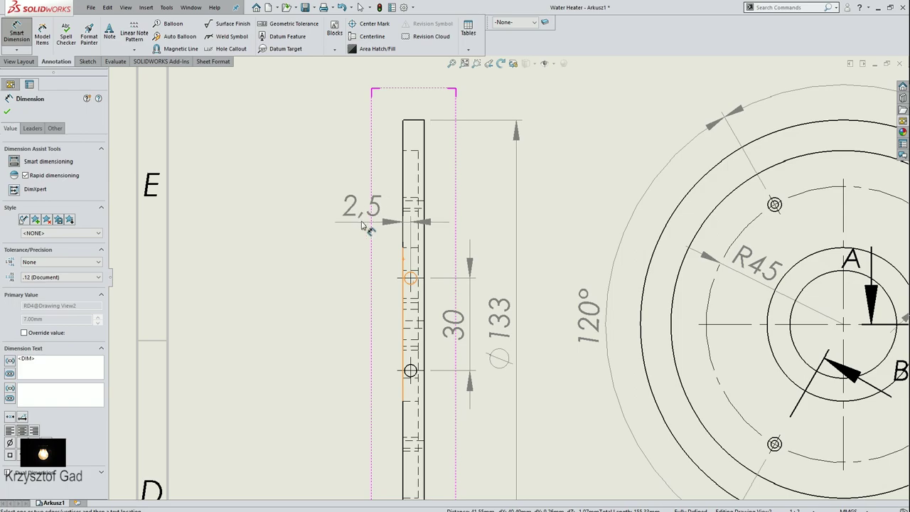
{"action": "left_click", "coordinate": [351, 230]}
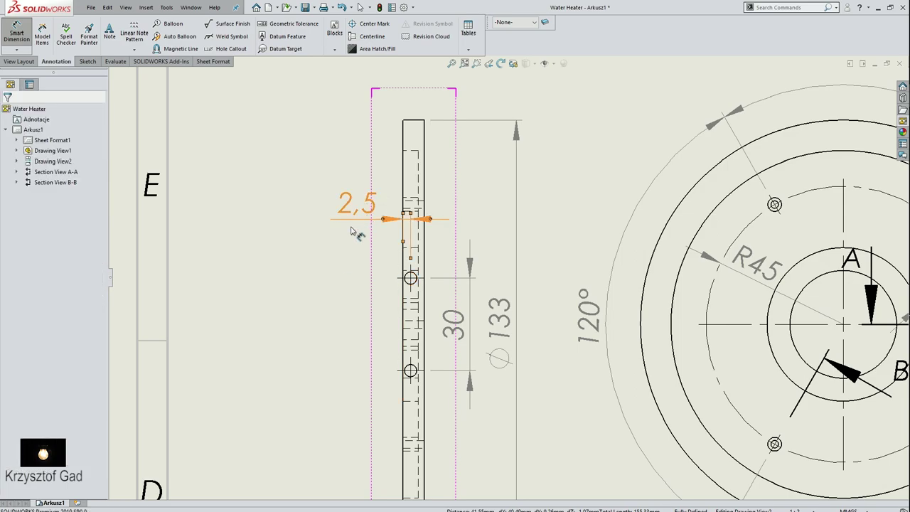
Step: Add stacked ⌀35, ⌀50 and ⌀113 diameter dimensions left of the side view
{"action": "scroll", "coordinate": [404, 338], "scroll_direction": "down", "scroll_amount": 2}
{"action": "left_click", "coordinate": [411, 393]}
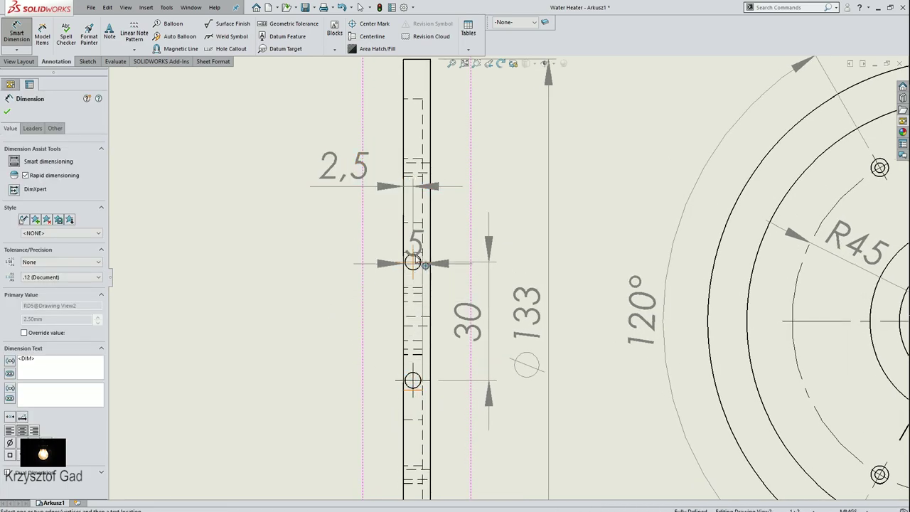
{"action": "left_click", "coordinate": [412, 252]}
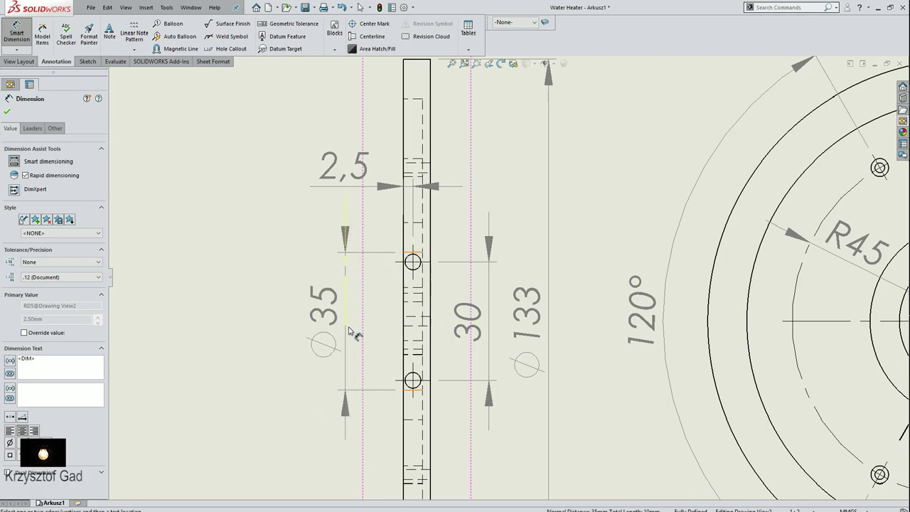
{"action": "left_click", "coordinate": [350, 332]}
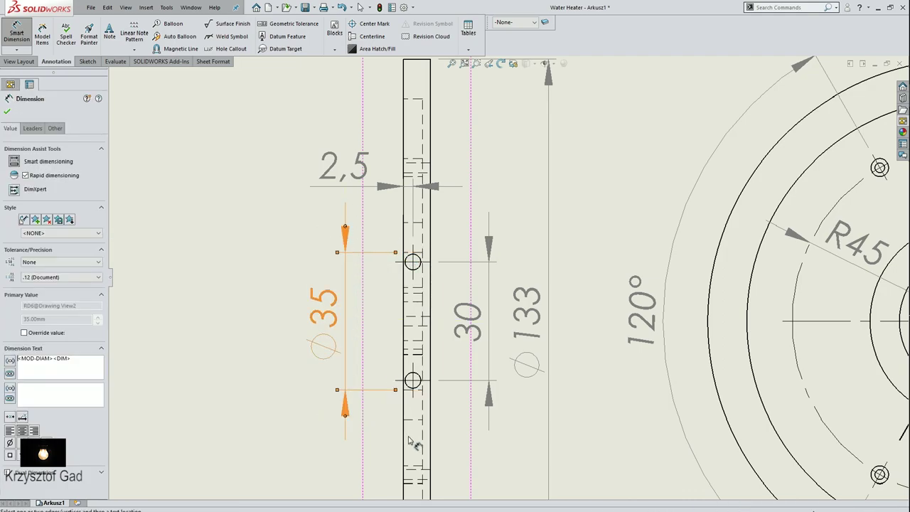
{"action": "left_click", "coordinate": [416, 421]}
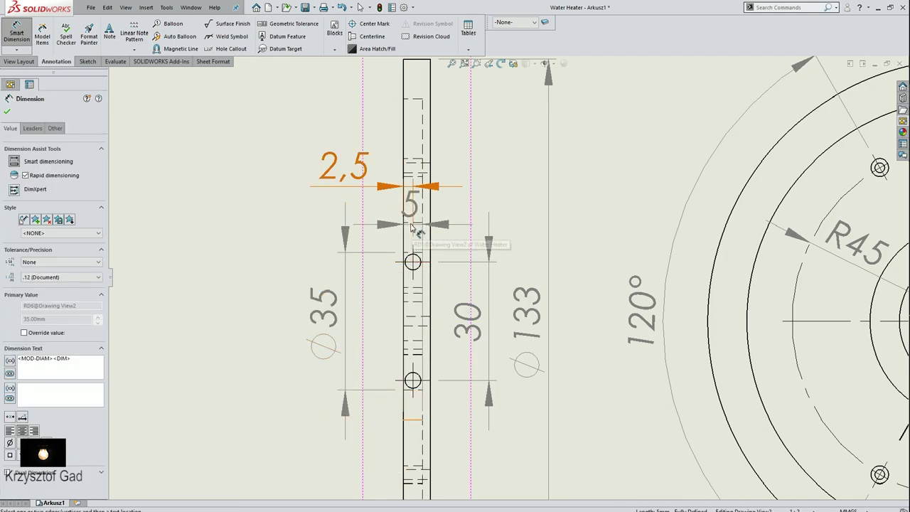
{"action": "left_click", "coordinate": [411, 226]}
{"action": "left_click", "coordinate": [293, 320]}
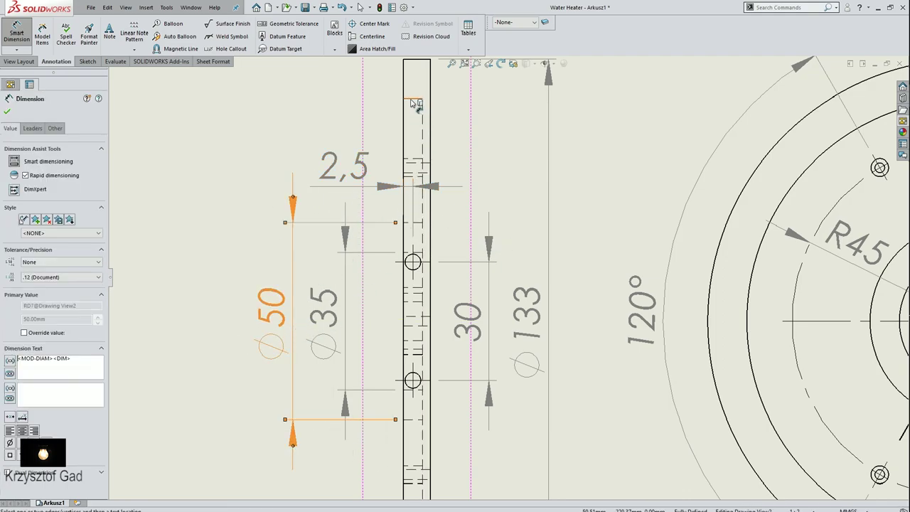
{"action": "scroll", "coordinate": [412, 103], "scroll_direction": "down", "scroll_amount": 3}
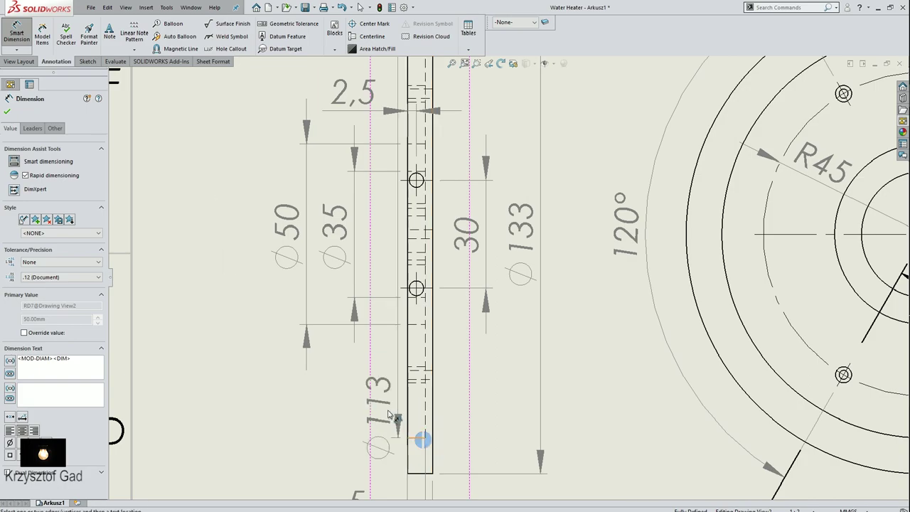
{"action": "left_click", "coordinate": [253, 231]}
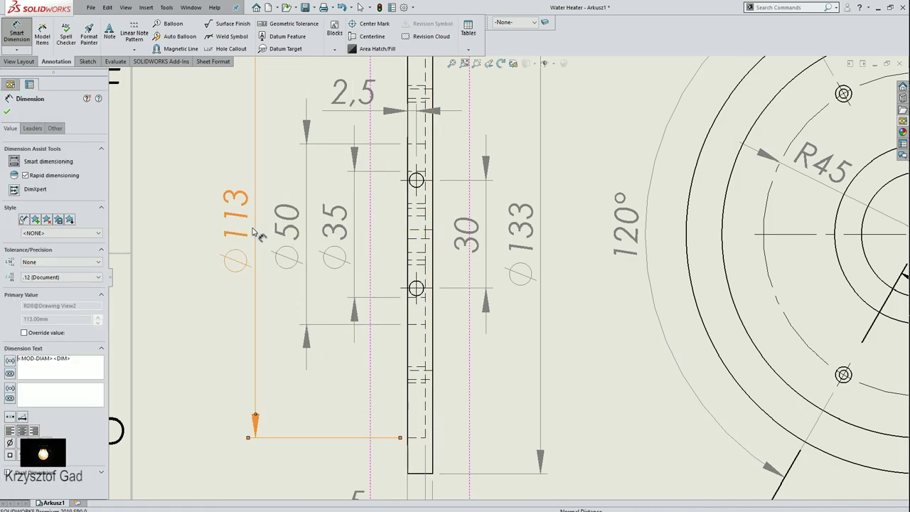
{"action": "key", "text": "Escape"}
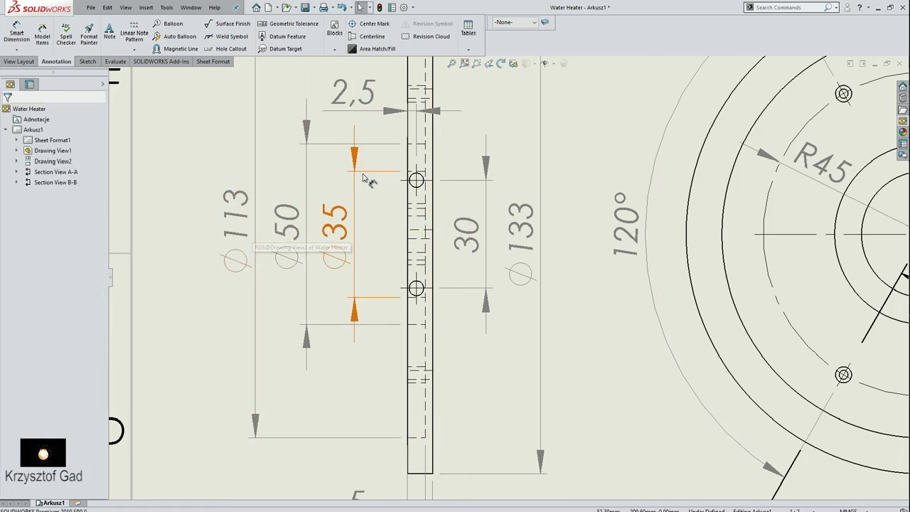
Step: Hide the upper dimension and extension lines of the Ø35 and Ø50 diameters
{"action": "left_click", "coordinate": [366, 178]}
{"action": "right_click", "coordinate": [367, 178]}
{"action": "left_click", "coordinate": [408, 255]}
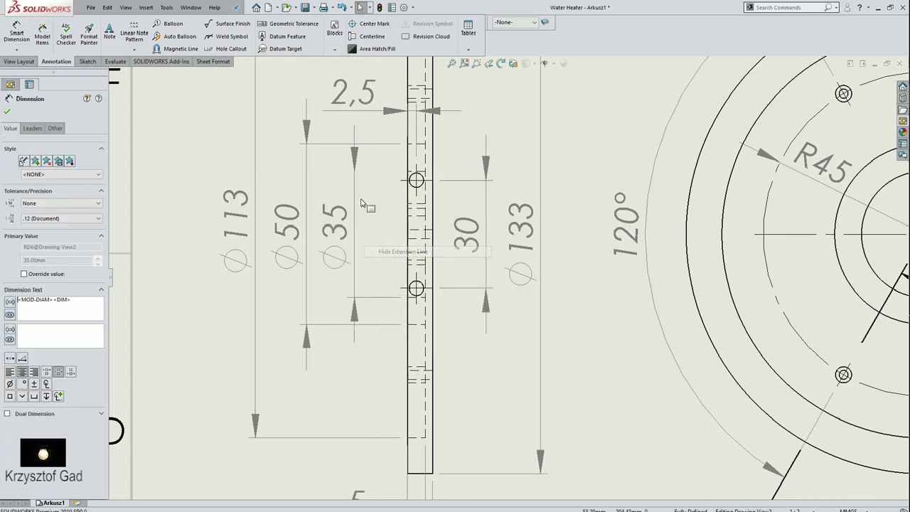
{"action": "right_click", "coordinate": [355, 165]}
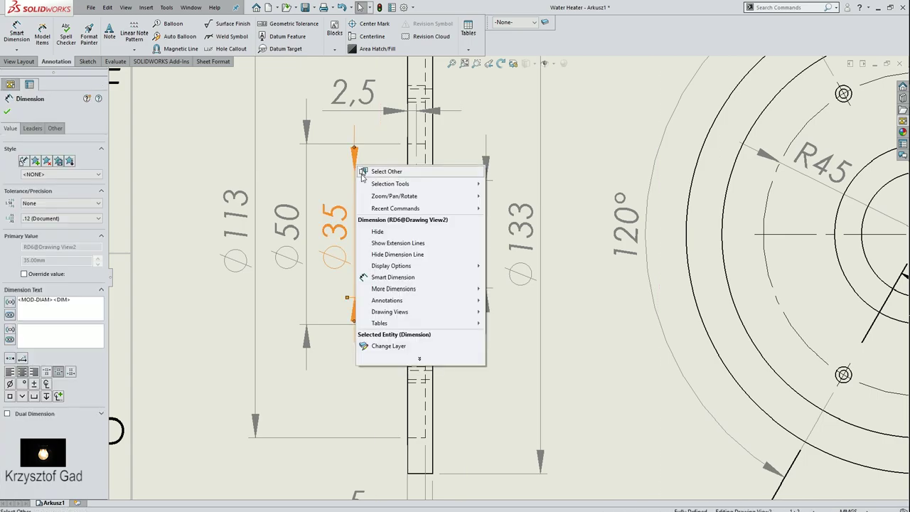
{"action": "left_click", "coordinate": [388, 256]}
{"action": "left_click", "coordinate": [309, 177]}
{"action": "right_click", "coordinate": [306, 173]}
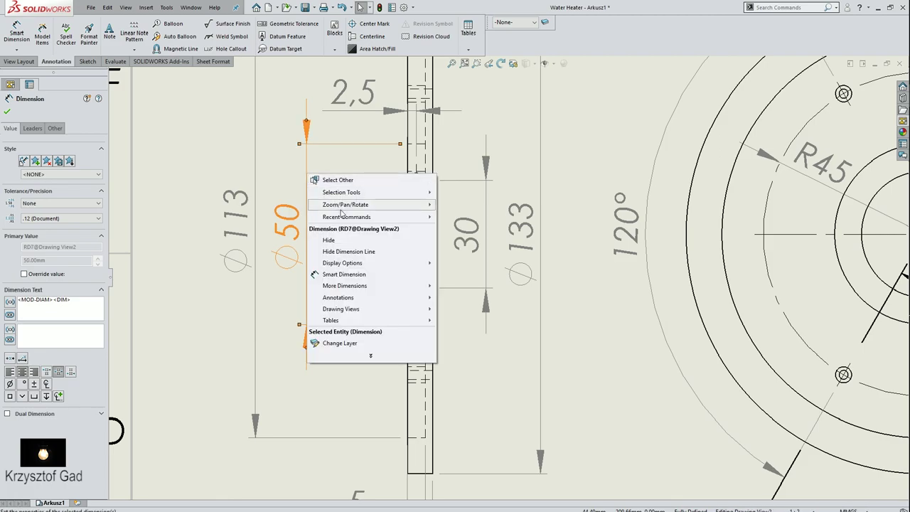
{"action": "left_click", "coordinate": [357, 250]}
{"action": "right_click", "coordinate": [317, 146]}
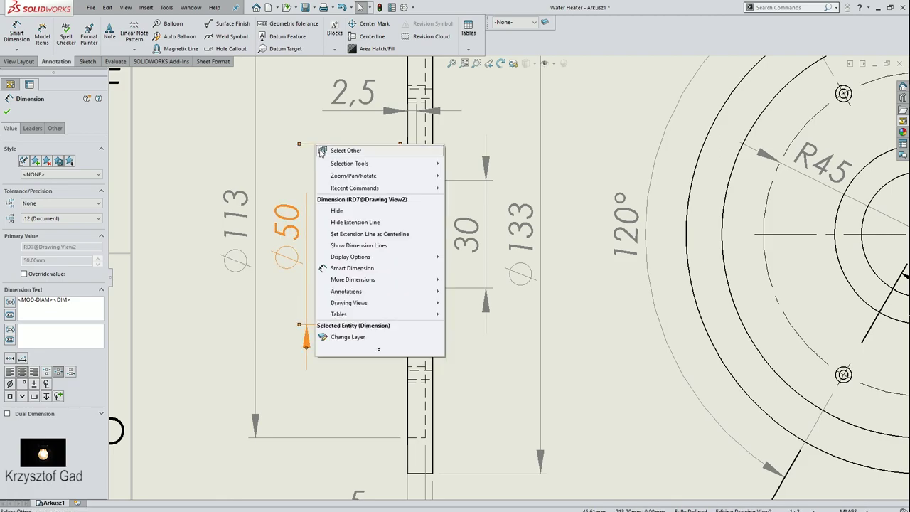
{"action": "left_click", "coordinate": [364, 222]}
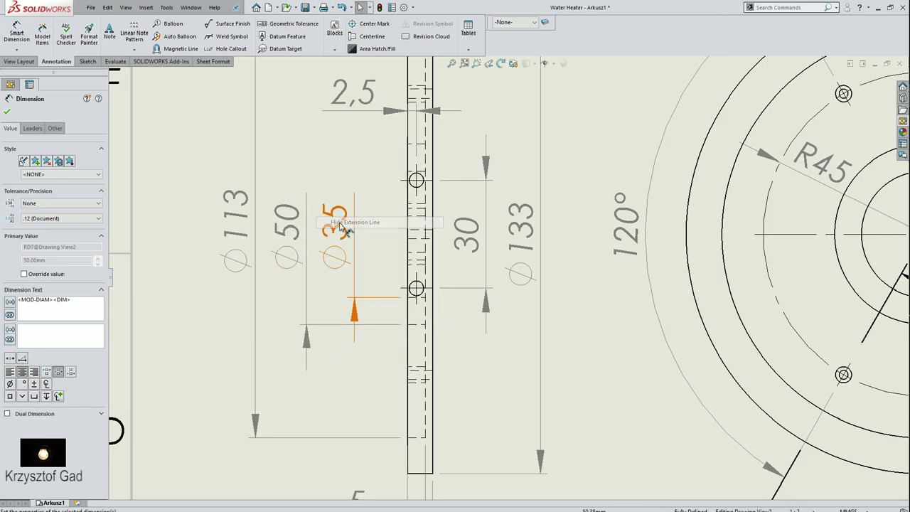
Step: Hide the upper dimension and extension lines of the Ø113 diameter
{"action": "right_click", "coordinate": [254, 176]}
{"action": "left_click", "coordinate": [293, 253]}
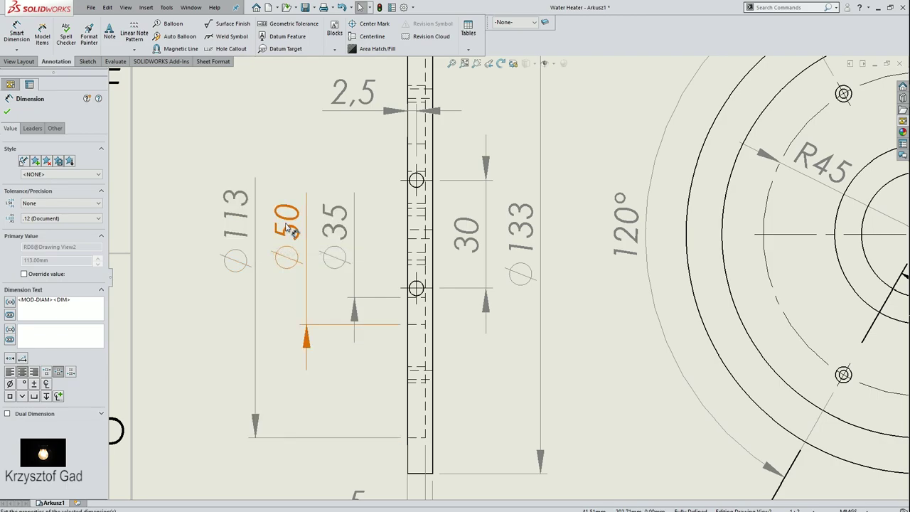
{"action": "scroll", "coordinate": [295, 223], "scroll_direction": "up", "scroll_amount": 2}
{"action": "right_click", "coordinate": [339, 176]}
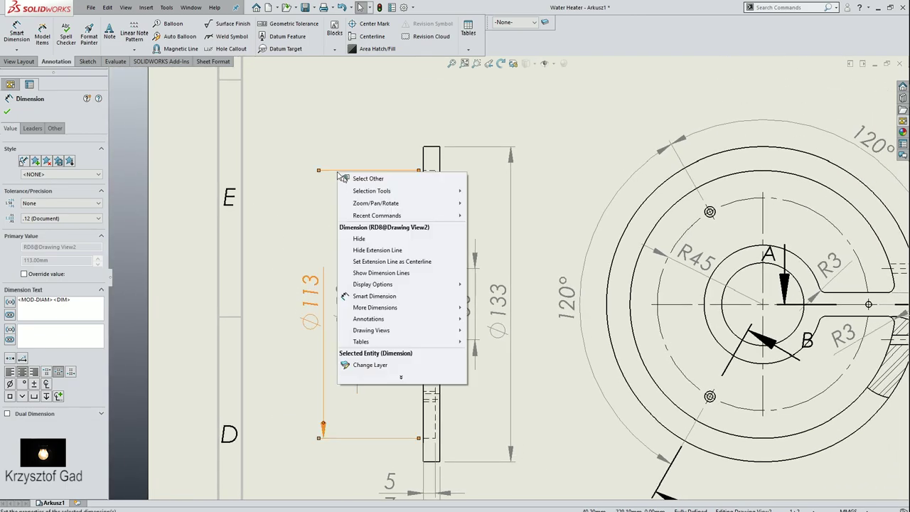
{"action": "left_click", "coordinate": [374, 253]}
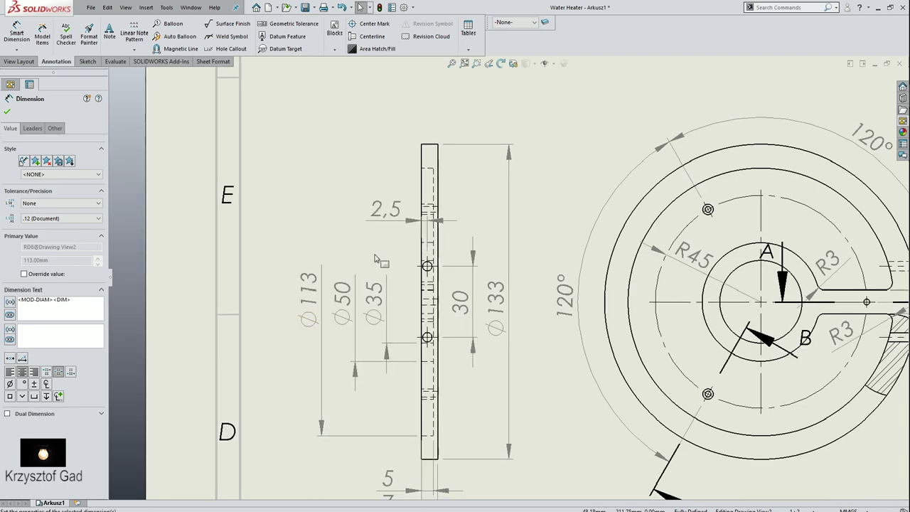
{"action": "scroll", "coordinate": [440, 313], "scroll_direction": "down", "scroll_amount": 3}
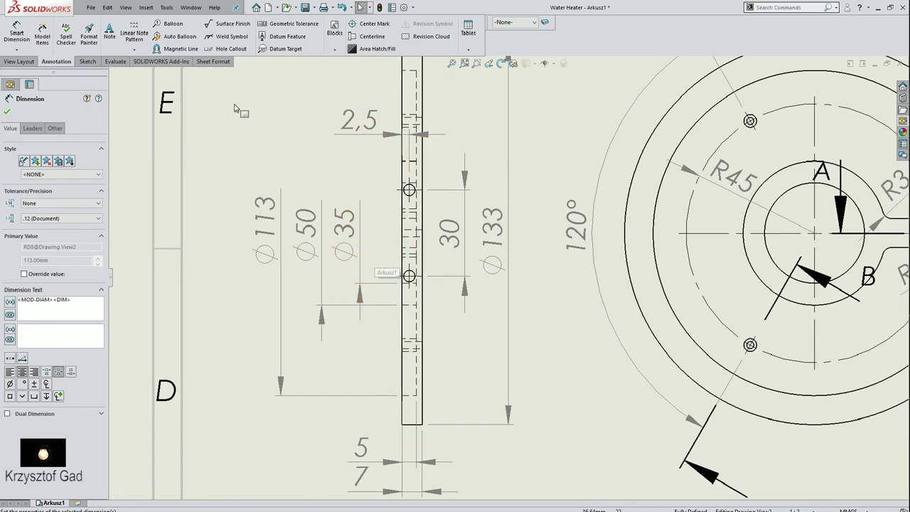
{"action": "left_click", "coordinate": [7, 113]}
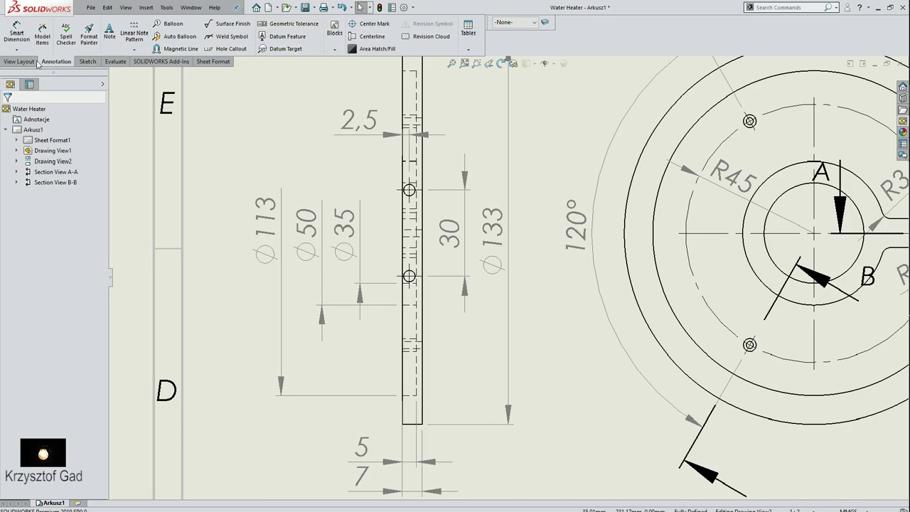
Step: Draw a closed broken-out section outline around the lower side view
{"action": "left_click", "coordinate": [19, 61]}
{"action": "left_click", "coordinate": [214, 36]}
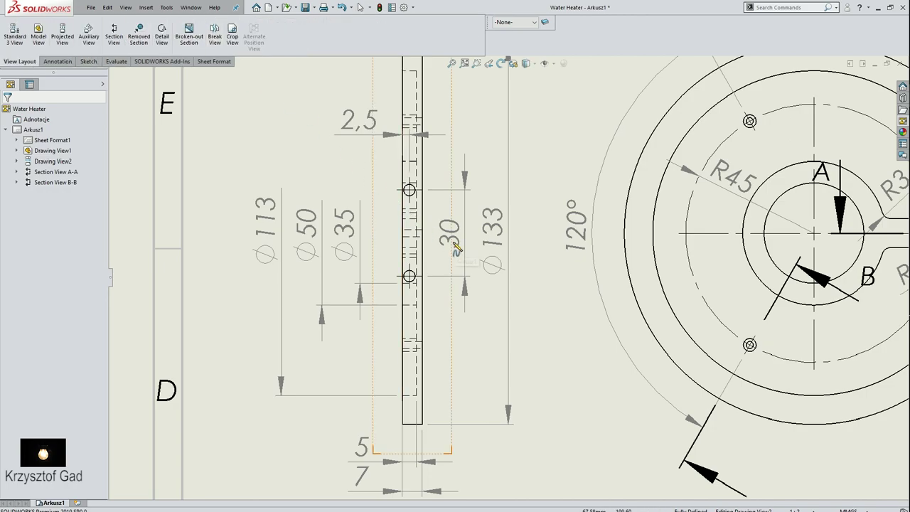
{"action": "left_click", "coordinate": [435, 231]}
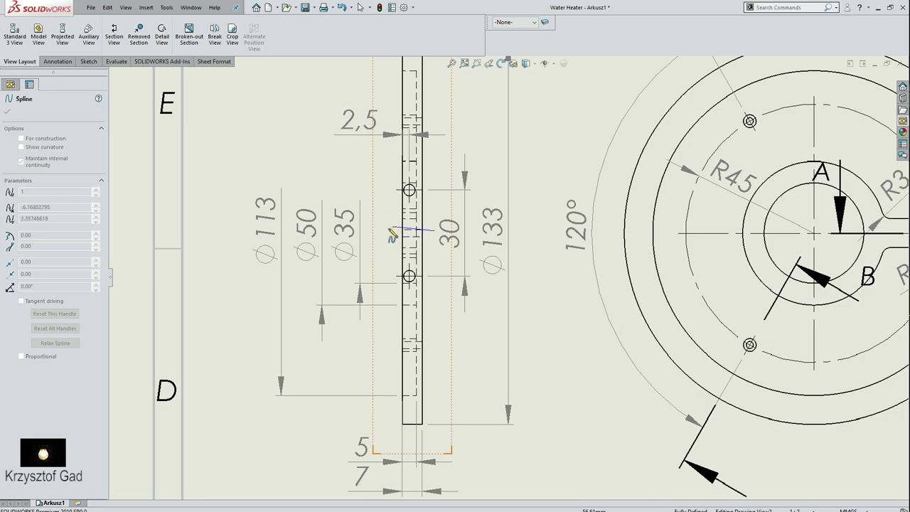
{"action": "left_click", "coordinate": [385, 229]}
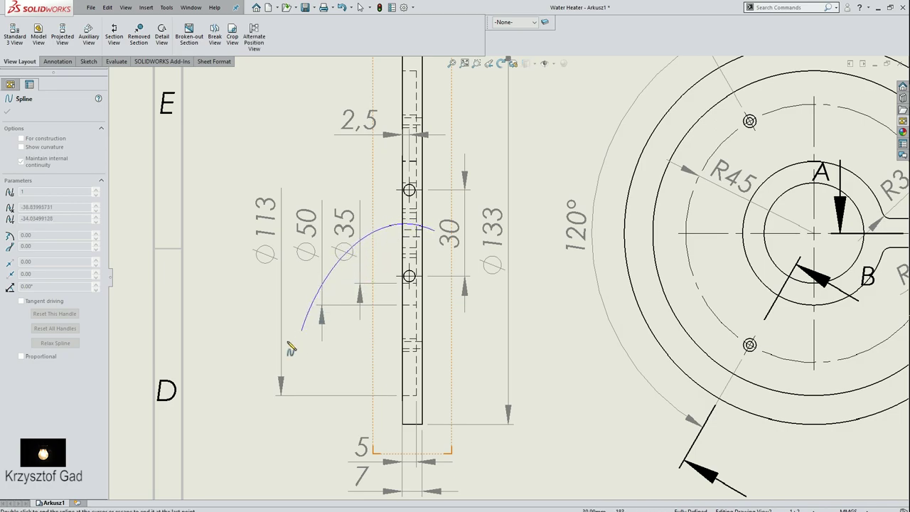
{"action": "left_click", "coordinate": [270, 401]}
{"action": "left_click", "coordinate": [447, 445]}
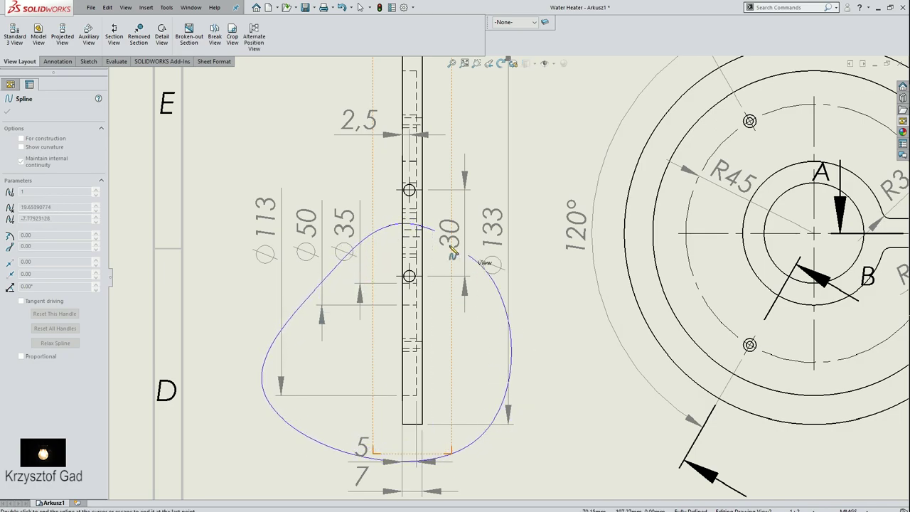
{"action": "left_click", "coordinate": [435, 229]}
{"action": "type", "text": "66,54"}
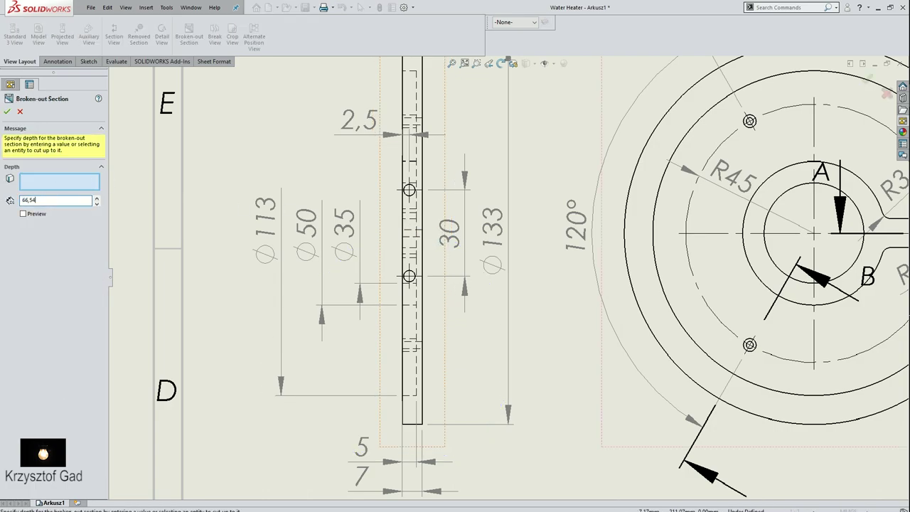
Step: Set the broken-out section depth to 66.50 mm, preview and apply it
{"action": "key", "text": "BackSpace"}
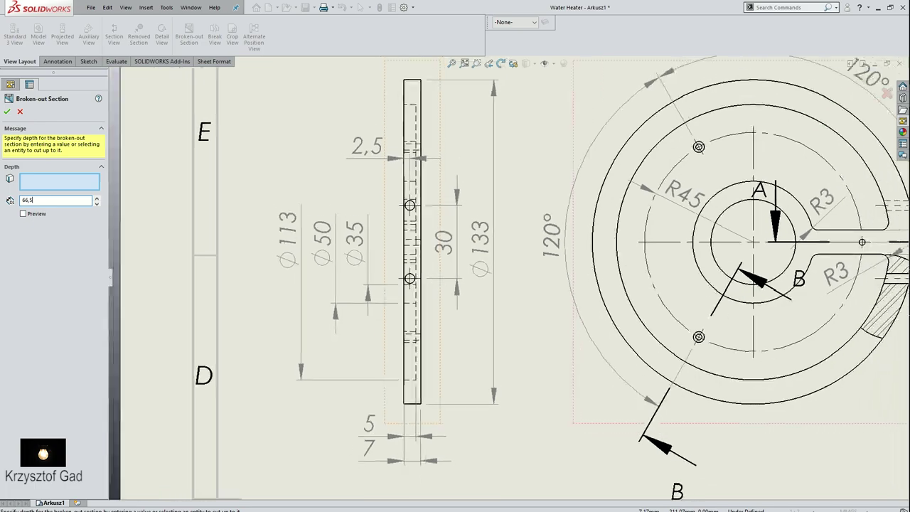
{"action": "left_click", "coordinate": [34, 215]}
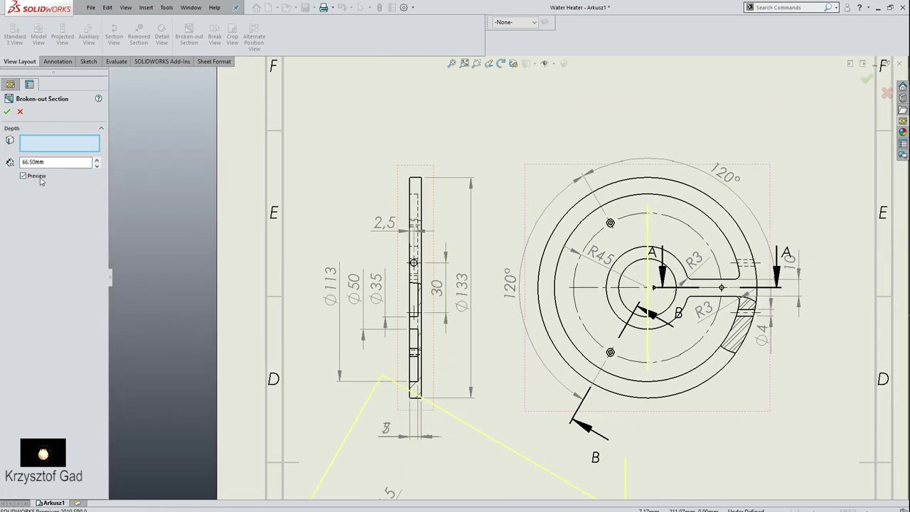
{"action": "left_click", "coordinate": [7, 112]}
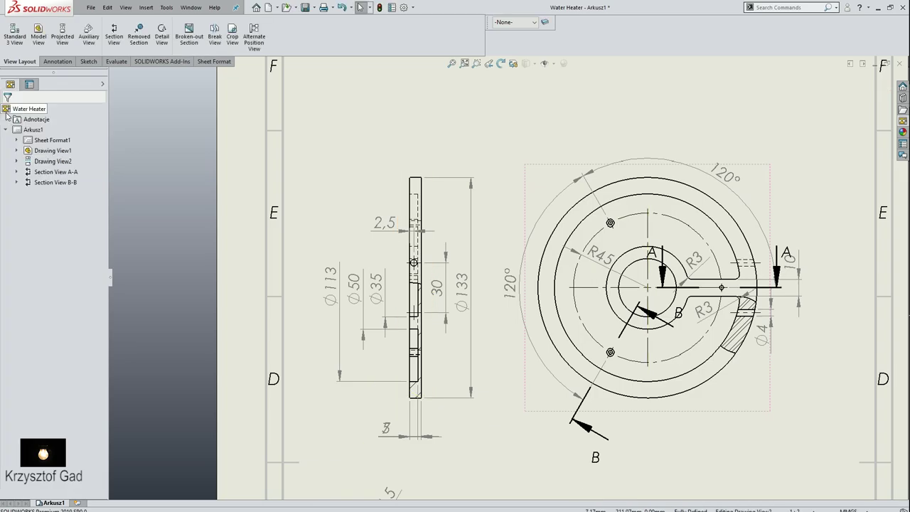
{"action": "scroll", "coordinate": [356, 328], "scroll_direction": "down", "scroll_amount": 2}
{"action": "scroll", "coordinate": [356, 328], "scroll_direction": "down", "scroll_amount": 2}
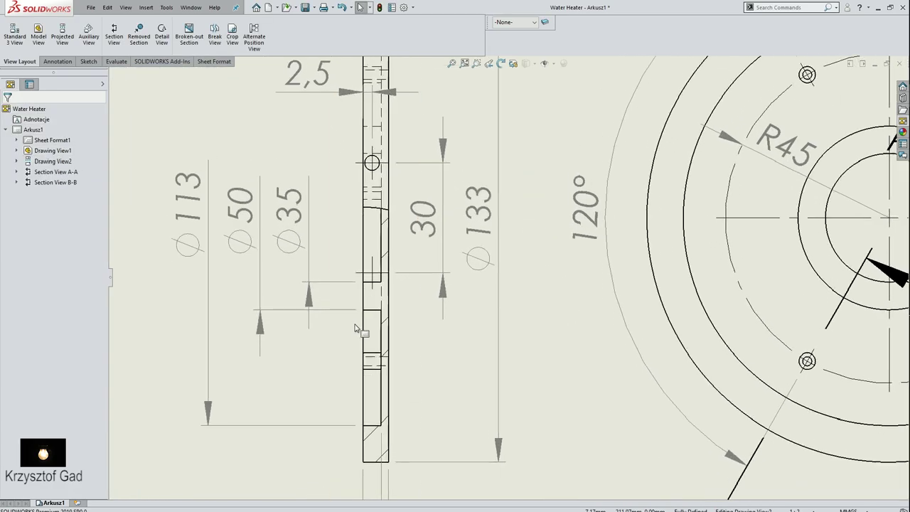
{"action": "scroll", "coordinate": [356, 328], "scroll_direction": "down", "scroll_amount": 1}
{"action": "scroll", "coordinate": [258, 319], "scroll_direction": "up", "scroll_amount": 3}
{"action": "scroll", "coordinate": [393, 366], "scroll_direction": "up", "scroll_amount": 1}
{"action": "scroll", "coordinate": [393, 366], "scroll_direction": "up", "scroll_amount": 1}
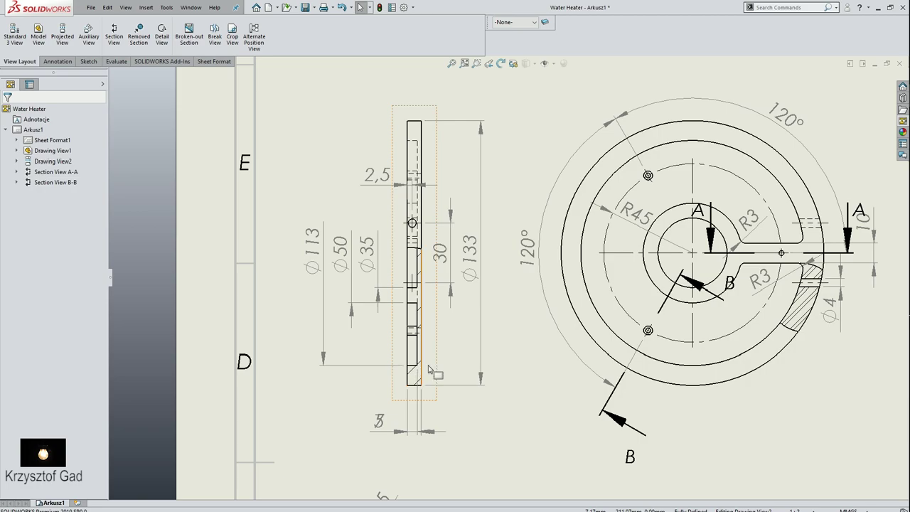
Step: Set the side view's display style to Hidden Lines Removed
{"action": "left_click", "coordinate": [439, 365]}
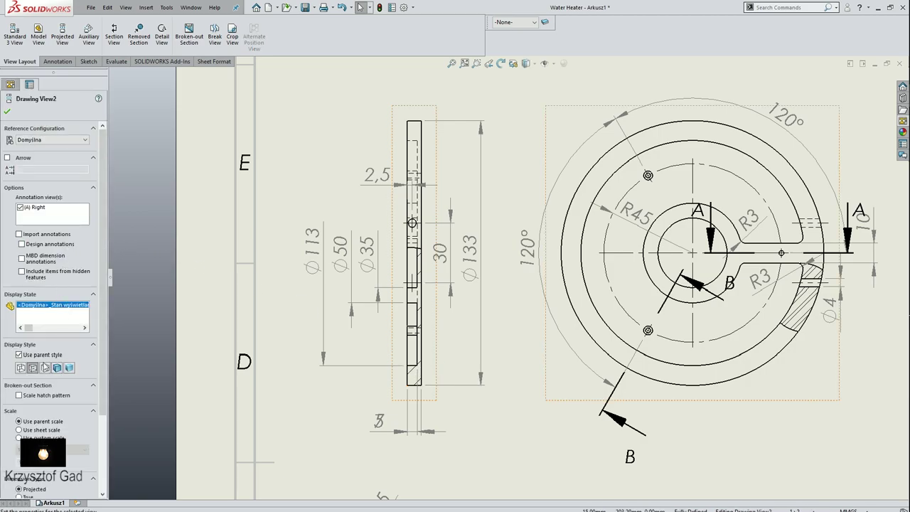
{"action": "left_click", "coordinate": [46, 368]}
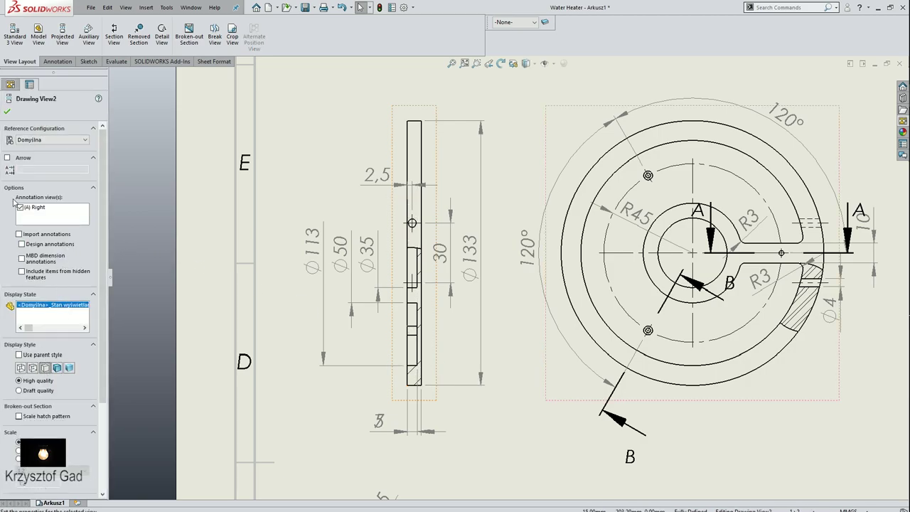
{"action": "left_click", "coordinate": [7, 114]}
{"action": "scroll", "coordinate": [257, 245], "scroll_direction": "up", "scroll_amount": 3}
{"action": "scroll", "coordinate": [258, 245], "scroll_direction": "up", "scroll_amount": 2}
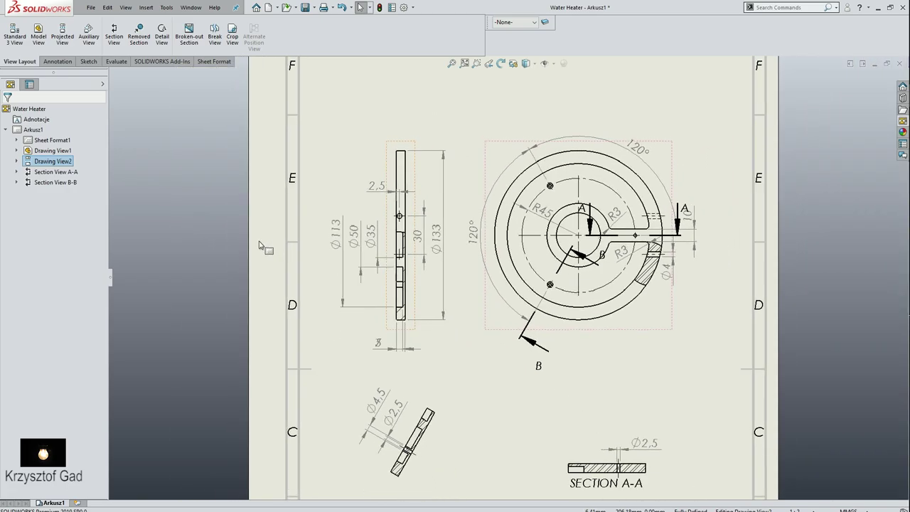
{"action": "scroll", "coordinate": [260, 245], "scroll_direction": "down", "scroll_amount": 3}
{"action": "scroll", "coordinate": [260, 246], "scroll_direction": "down", "scroll_amount": 3}
{"action": "scroll", "coordinate": [260, 245], "scroll_direction": "up", "scroll_amount": 1}
{"action": "scroll", "coordinate": [261, 245], "scroll_direction": "up", "scroll_amount": 1}
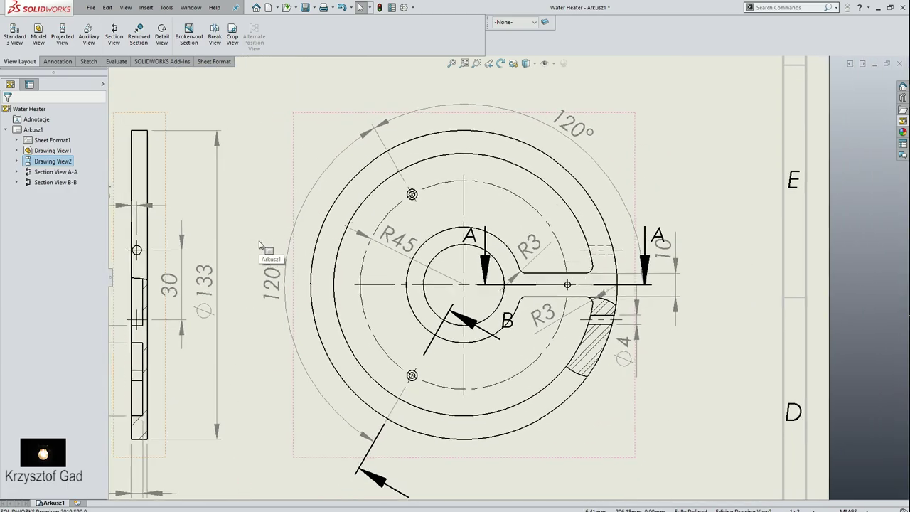
{"action": "scroll", "coordinate": [263, 245], "scroll_direction": "up", "scroll_amount": 1}
{"action": "scroll", "coordinate": [264, 244], "scroll_direction": "up", "scroll_amount": 1}
{"action": "scroll", "coordinate": [498, 248], "scroll_direction": "down", "scroll_amount": 1}
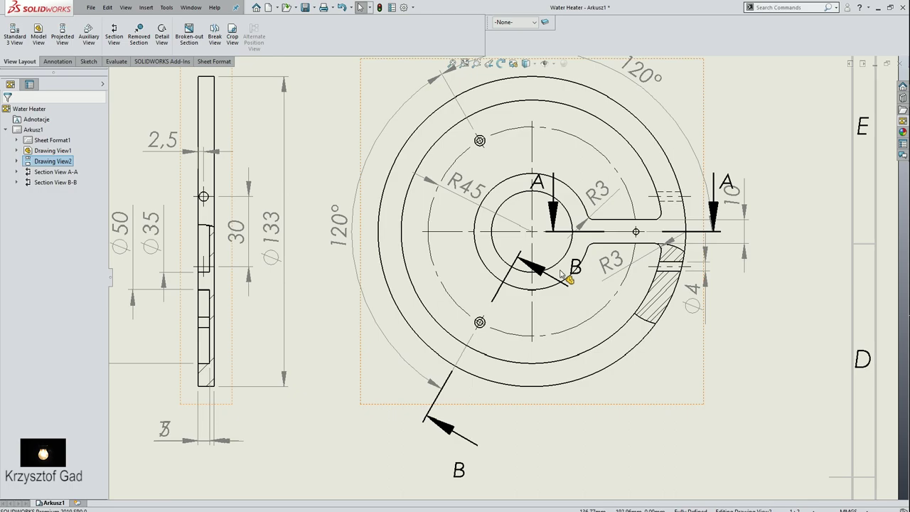
{"action": "scroll", "coordinate": [569, 271], "scroll_direction": "down", "scroll_amount": 1}
{"action": "left_click", "coordinate": [569, 270]}
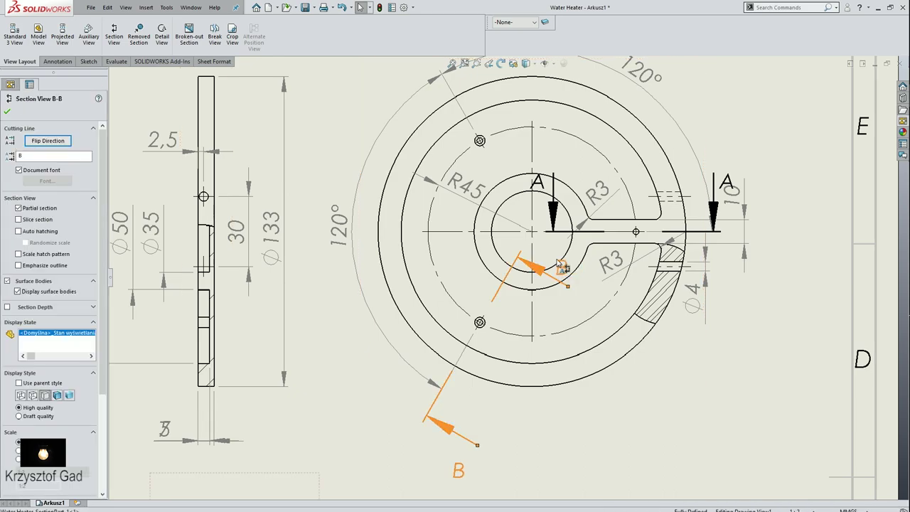
{"action": "left_click", "coordinate": [706, 179]}
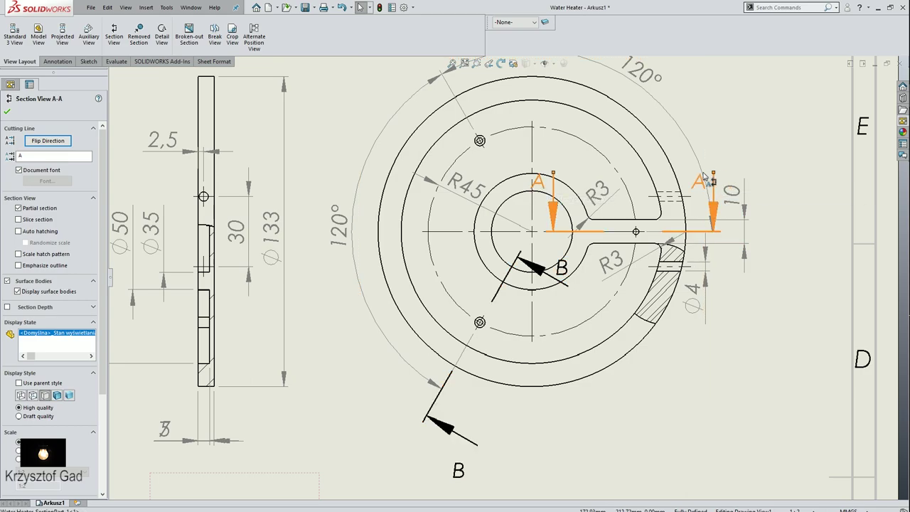
{"action": "left_click", "coordinate": [460, 468]}
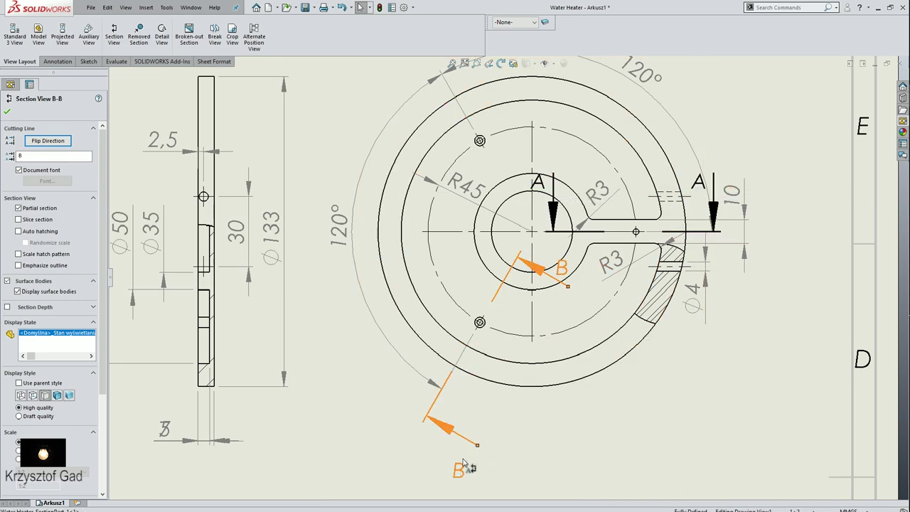
{"action": "scroll", "coordinate": [463, 403], "scroll_direction": "up", "scroll_amount": 1}
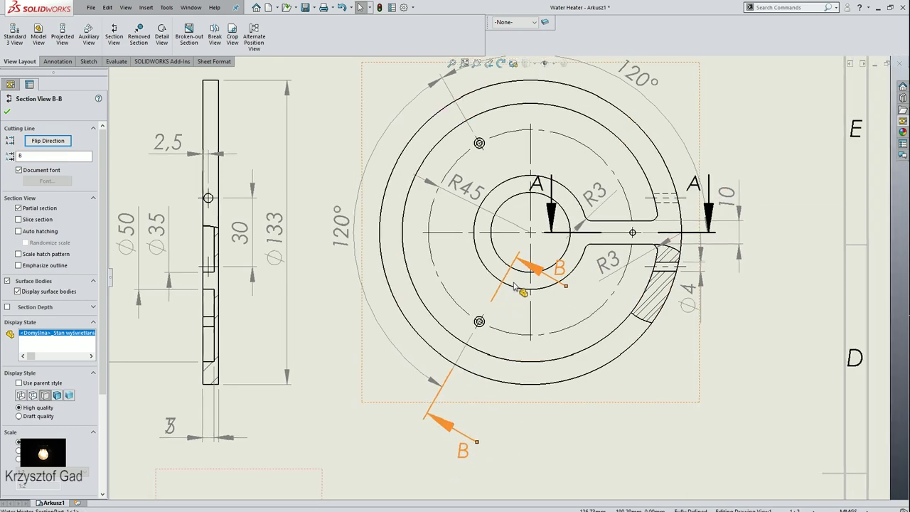
{"action": "scroll", "coordinate": [462, 403], "scroll_direction": "up", "scroll_amount": 3}
{"action": "left_click", "coordinate": [446, 404]}
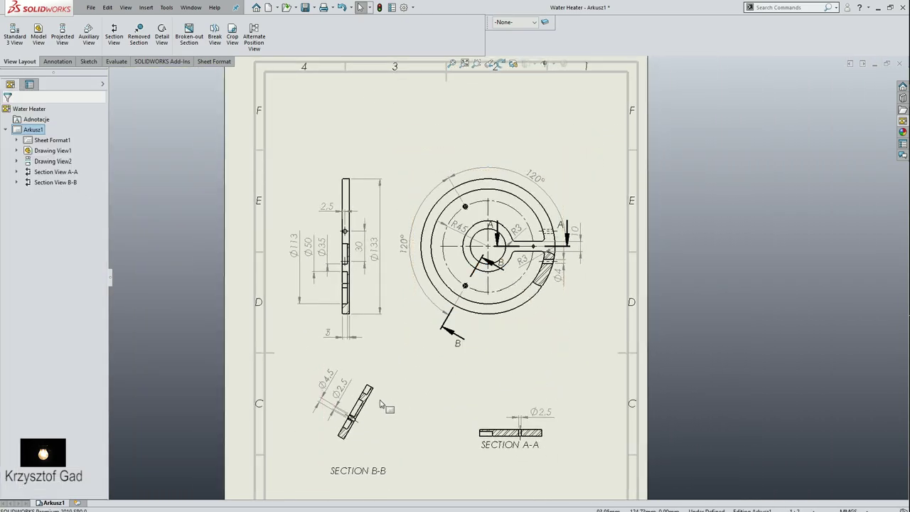
{"action": "scroll", "coordinate": [384, 406], "scroll_direction": "down", "scroll_amount": 1}
{"action": "scroll", "coordinate": [355, 409], "scroll_direction": "down", "scroll_amount": 2}
{"action": "scroll", "coordinate": [341, 403], "scroll_direction": "down", "scroll_amount": 1}
Step: Place the 5 and 7 width dimensions stacked beneath the side view
{"action": "scroll", "coordinate": [342, 403], "scroll_direction": "down", "scroll_amount": 1}
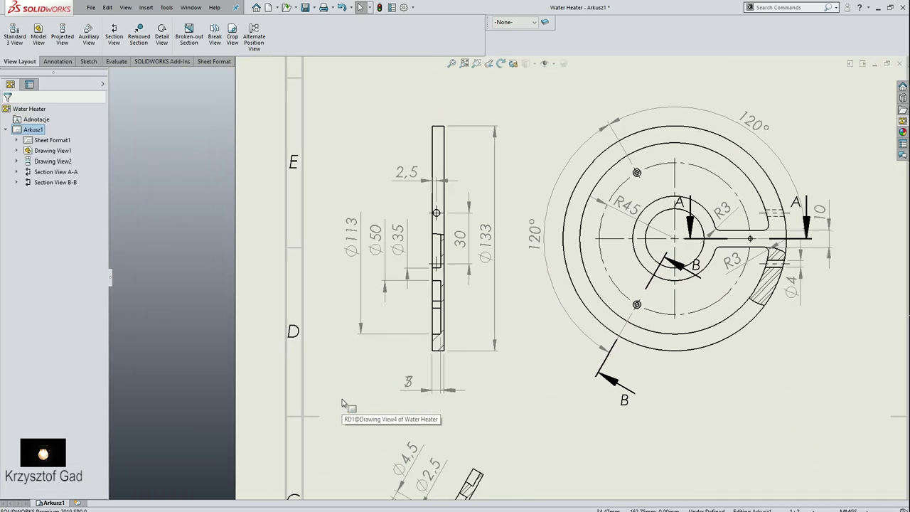
{"action": "scroll", "coordinate": [394, 288], "scroll_direction": "down", "scroll_amount": 1}
{"action": "left_click", "coordinate": [393, 288]}
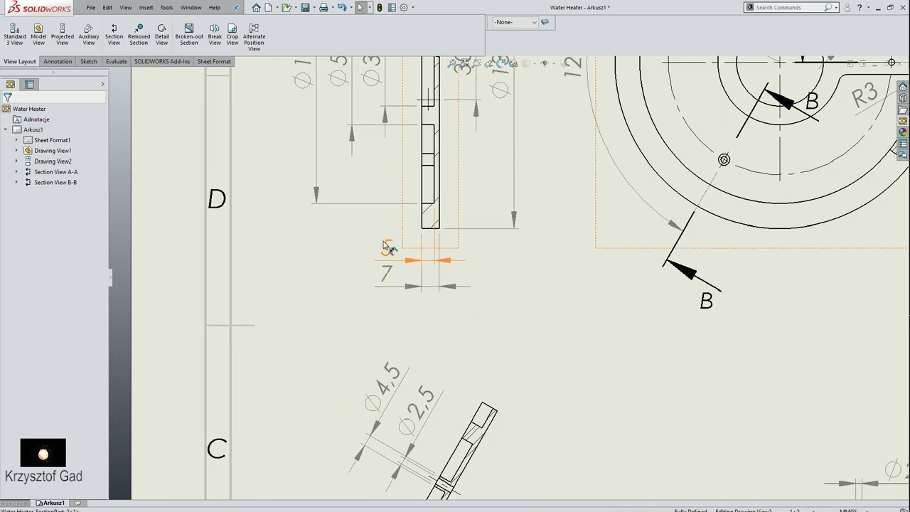
{"action": "left_click", "coordinate": [427, 260]}
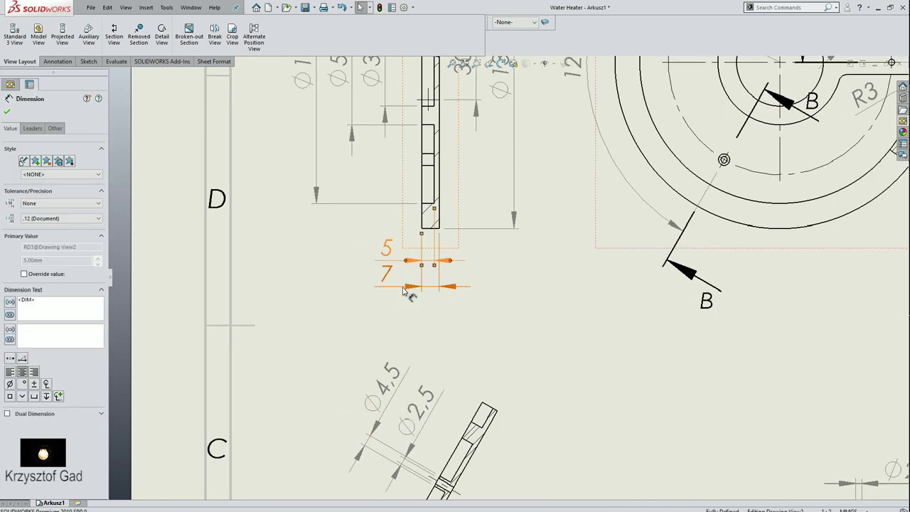
{"action": "left_click", "coordinate": [403, 289]}
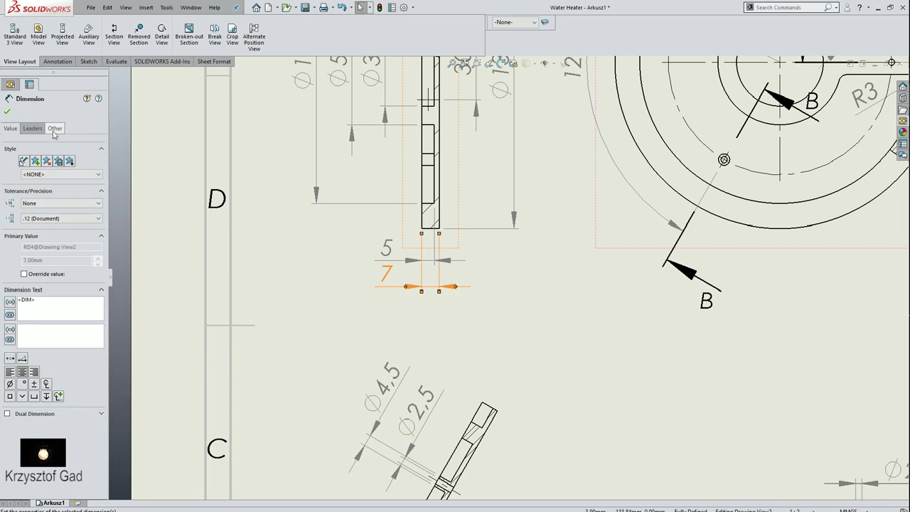
Step: Turn on Break Lines for the 7 dimension
{"action": "left_click", "coordinate": [54, 128]}
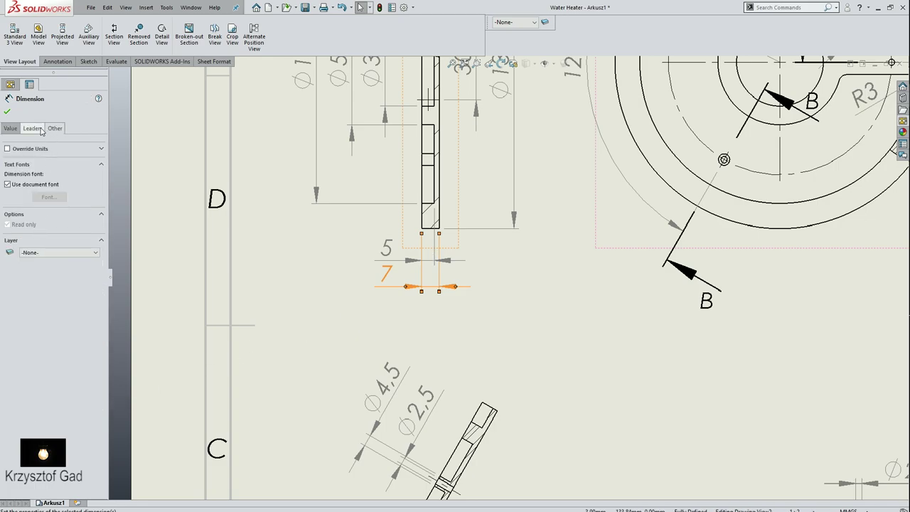
{"action": "left_click", "coordinate": [41, 129]}
{"action": "left_click", "coordinate": [24, 354]}
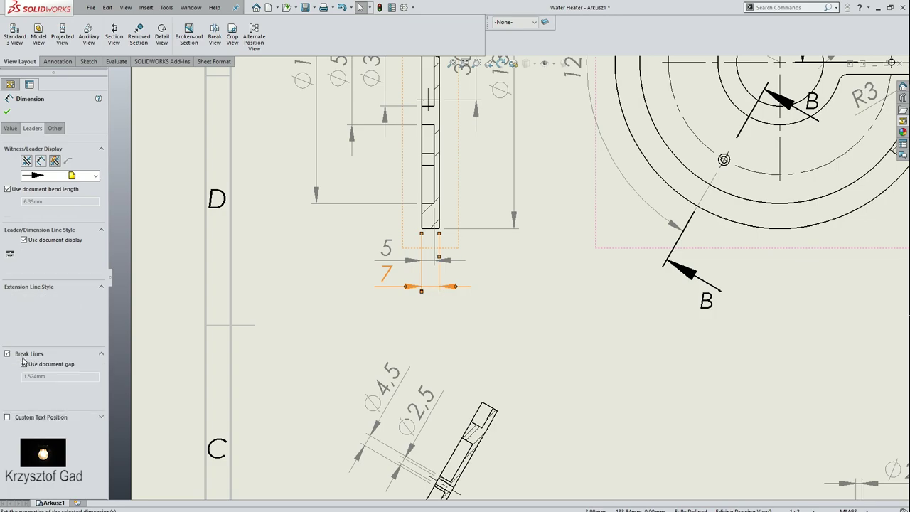
{"action": "left_click", "coordinate": [6, 113]}
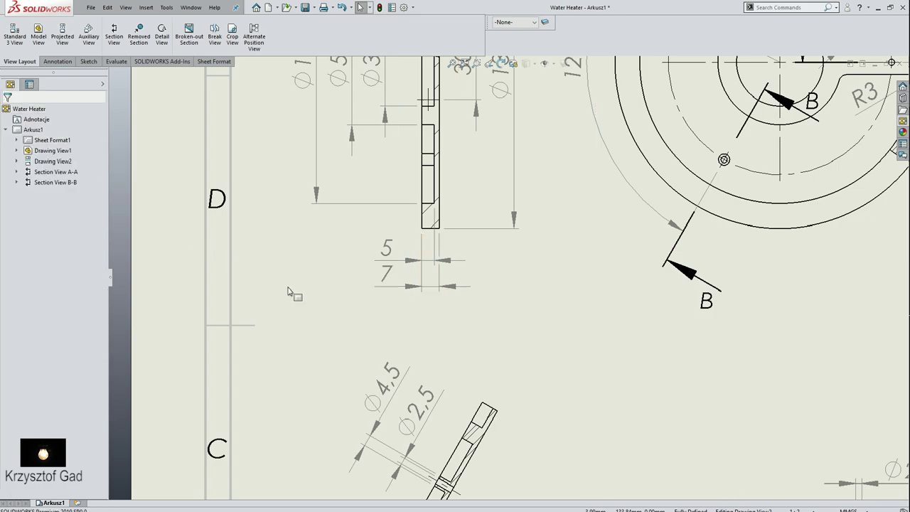
Step: Give the side view's broken-out section a custom hatch at scale 4 instead of material crosshatch
{"action": "key", "text": "f"}
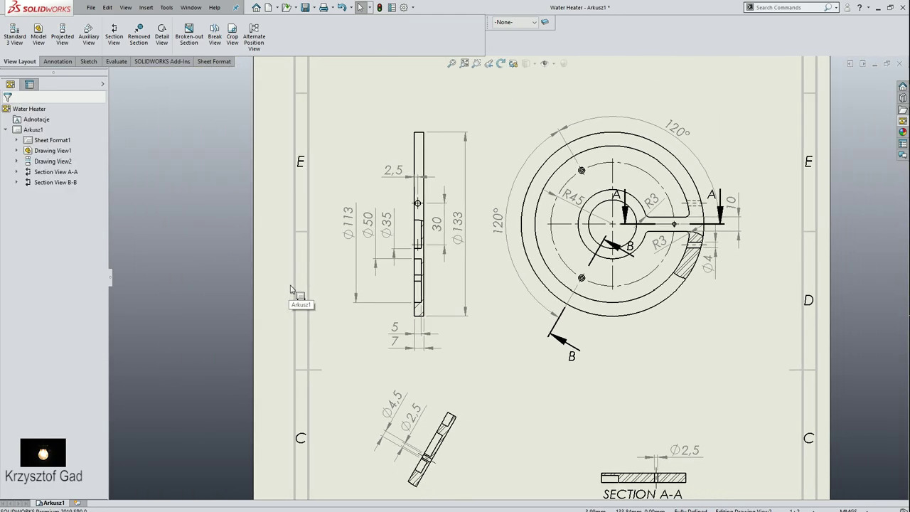
{"action": "scroll", "coordinate": [398, 306], "scroll_direction": "down", "scroll_amount": 2}
{"action": "left_click", "coordinate": [407, 315]}
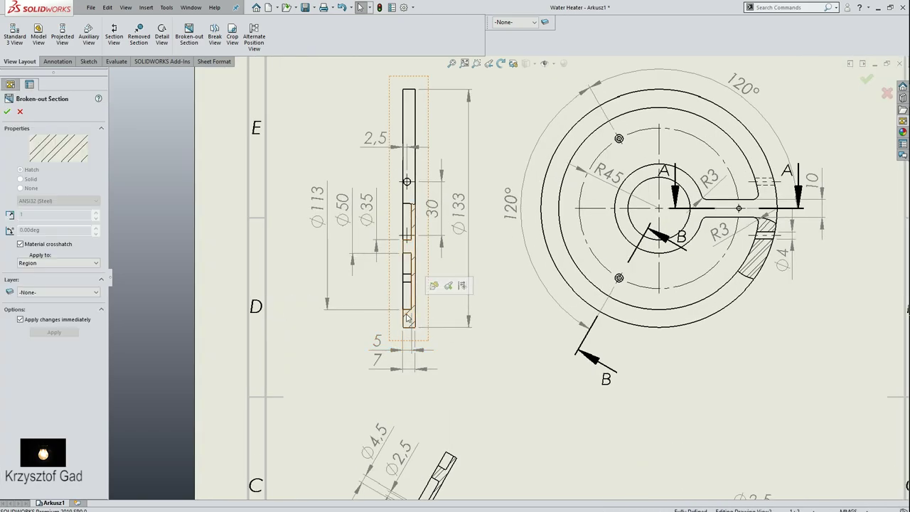
{"action": "left_click", "coordinate": [53, 245]}
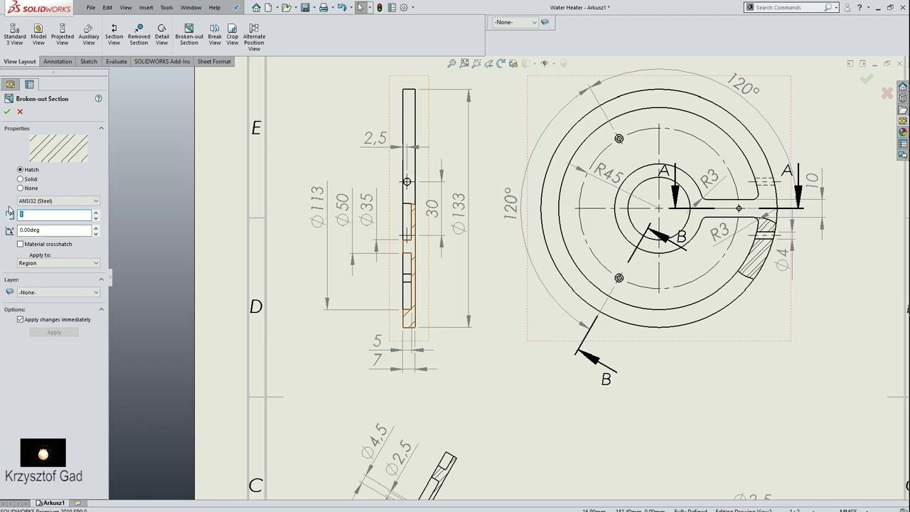
{"action": "type", "text": "4"}
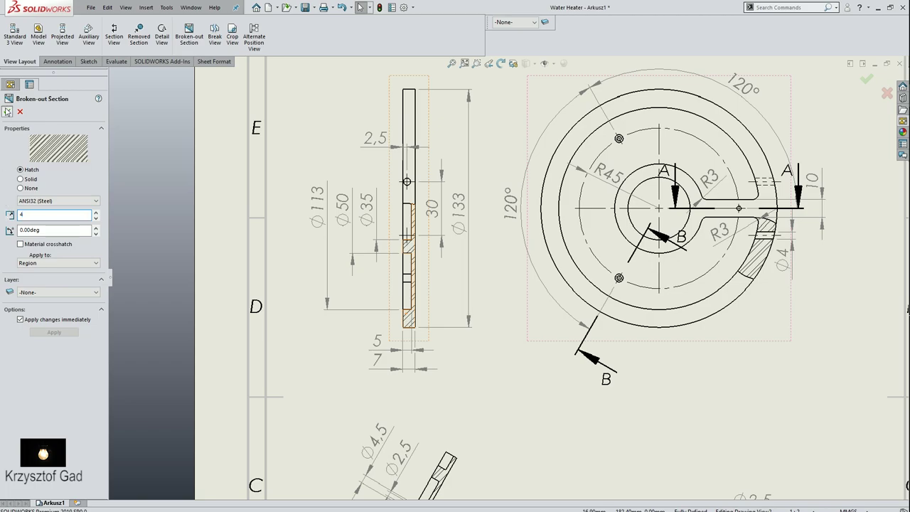
{"action": "left_click", "coordinate": [7, 111]}
{"action": "key", "text": "f"}
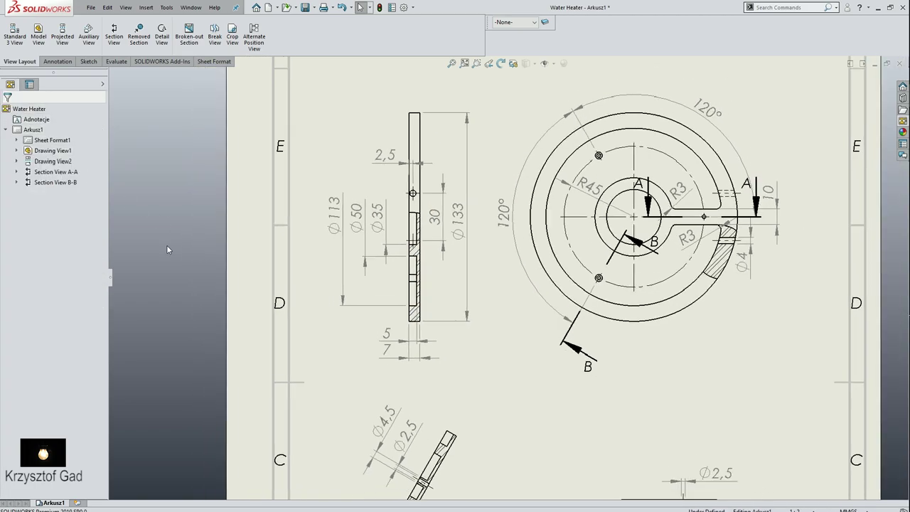
{"action": "key", "text": "shift+z"}
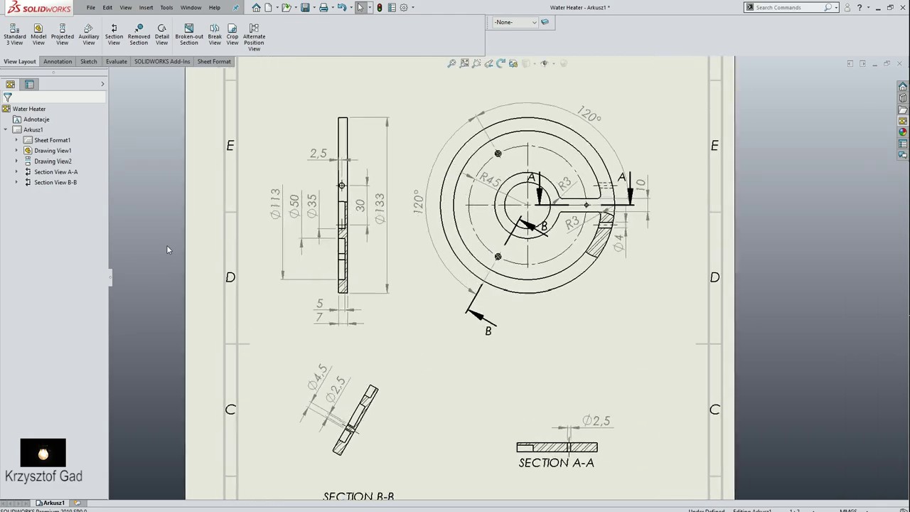
{"action": "key", "text": "z"}
{"action": "key", "text": "z"}
{"action": "key", "text": "z"}
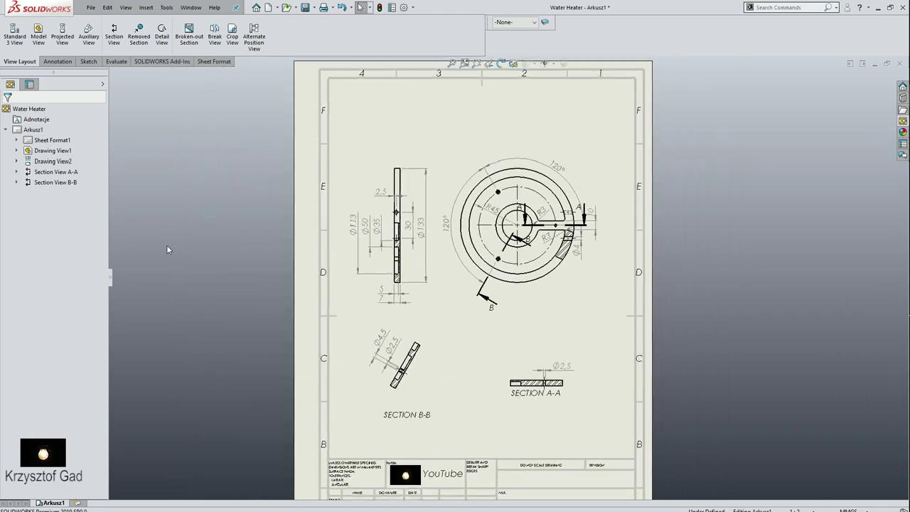
{"action": "key", "text": "z"}
Step: Edit the A-A cutting line's sketch to extend it past the ring's right edge
{"action": "key", "text": "shift+z"}
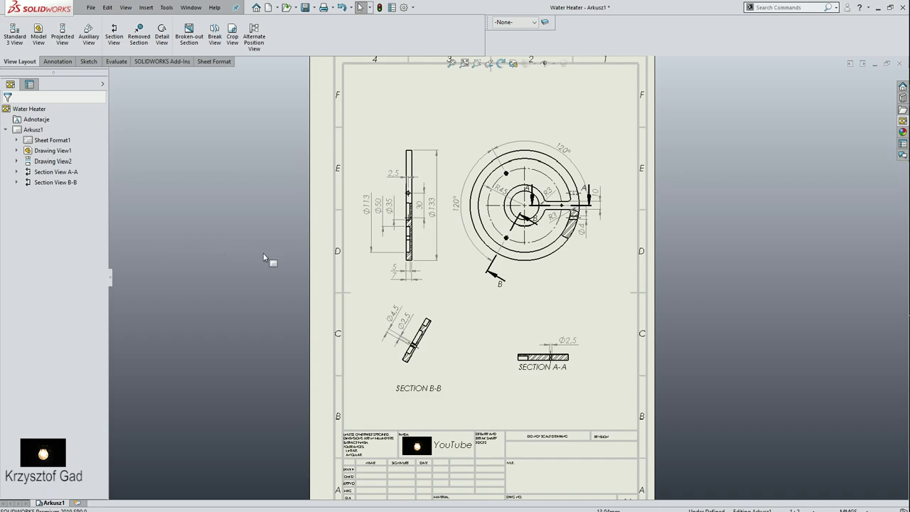
{"action": "scroll", "coordinate": [533, 149], "scroll_direction": "down", "scroll_amount": 2}
{"action": "scroll", "coordinate": [491, 256], "scroll_direction": "down", "scroll_amount": 2}
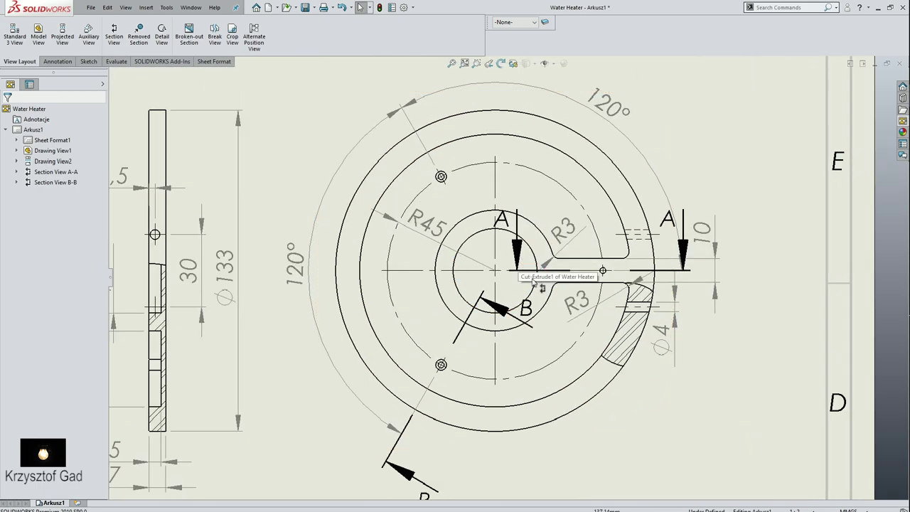
{"action": "left_click", "coordinate": [530, 270]}
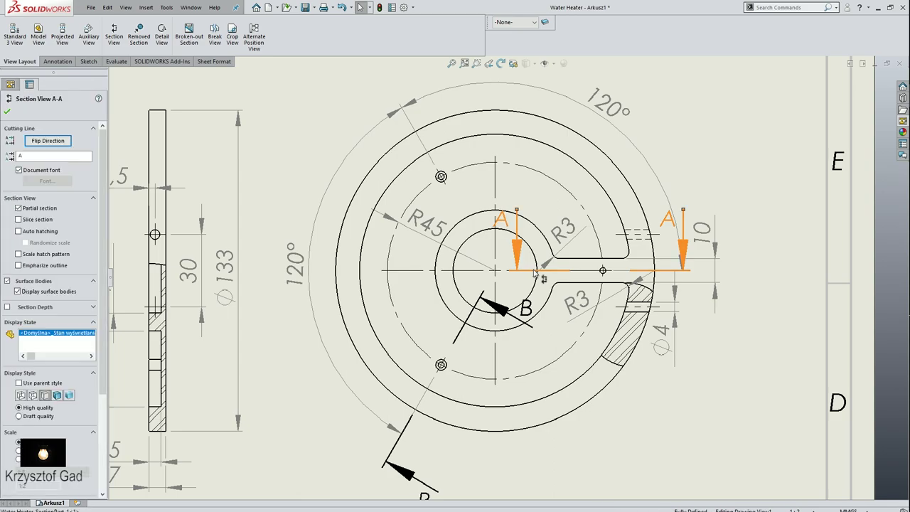
{"action": "right_click", "coordinate": [534, 270]}
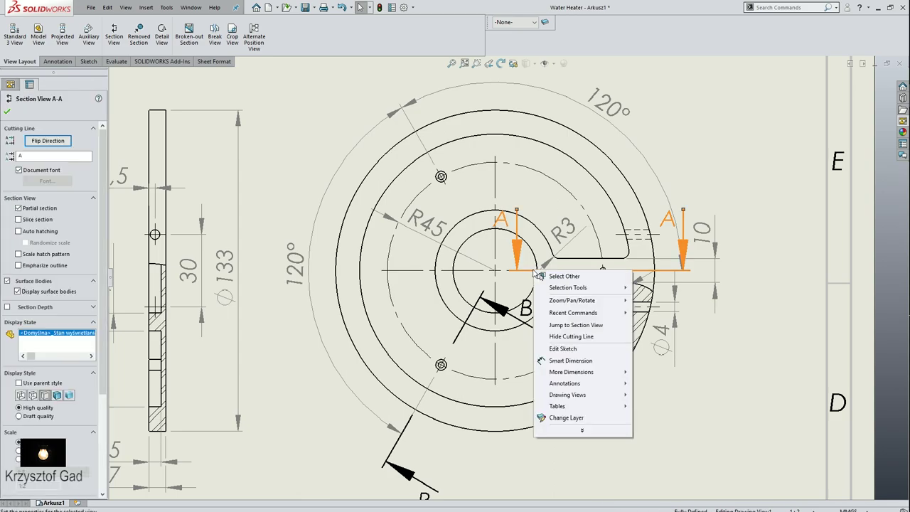
{"action": "left_click", "coordinate": [583, 339]}
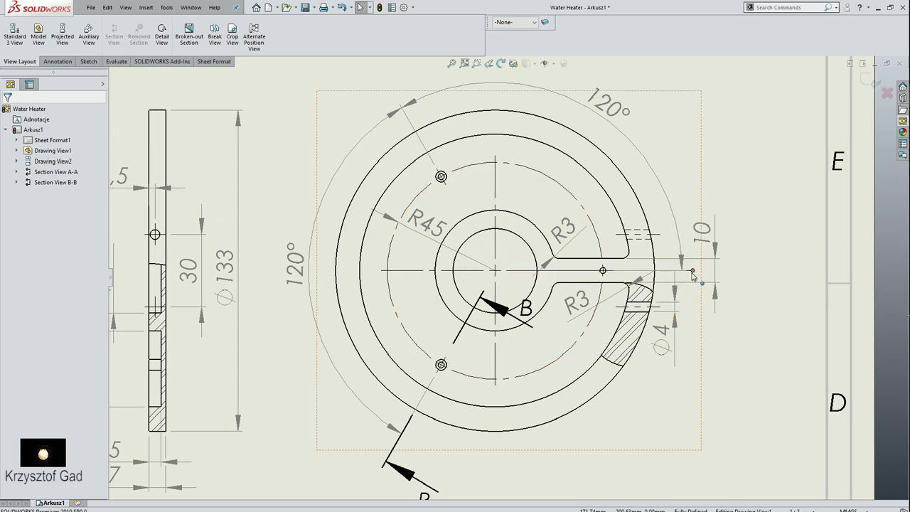
{"action": "left_click_drag", "start_coordinate": [692, 271], "coordinate": [770, 277]}
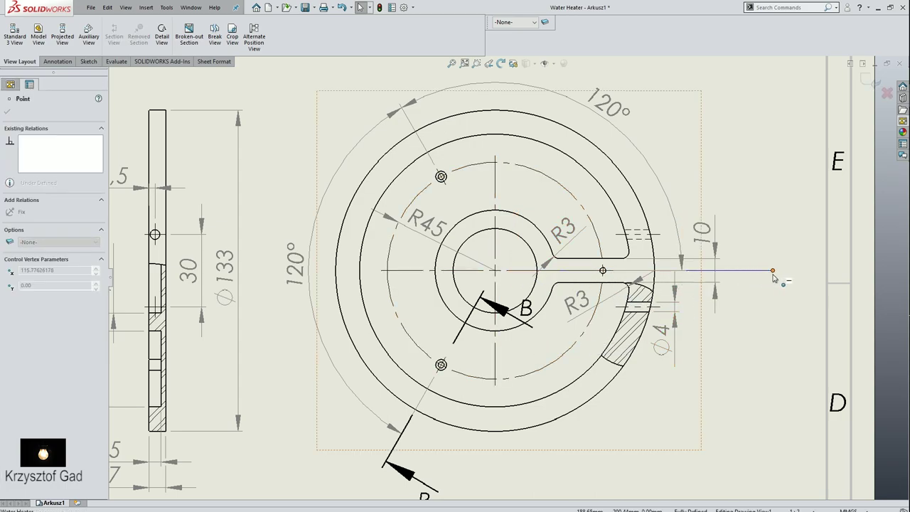
{"action": "left_click", "coordinate": [866, 79]}
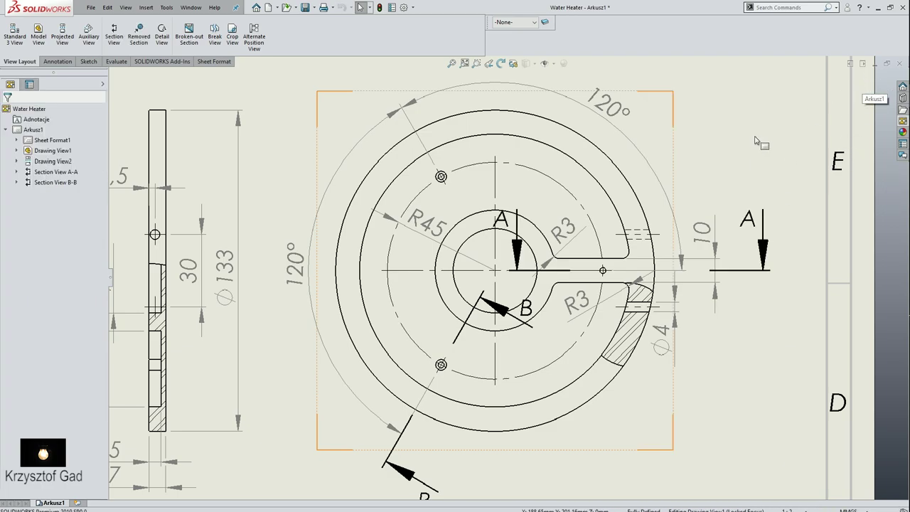
{"action": "scroll", "coordinate": [498, 263], "scroll_direction": "up", "scroll_amount": 5}
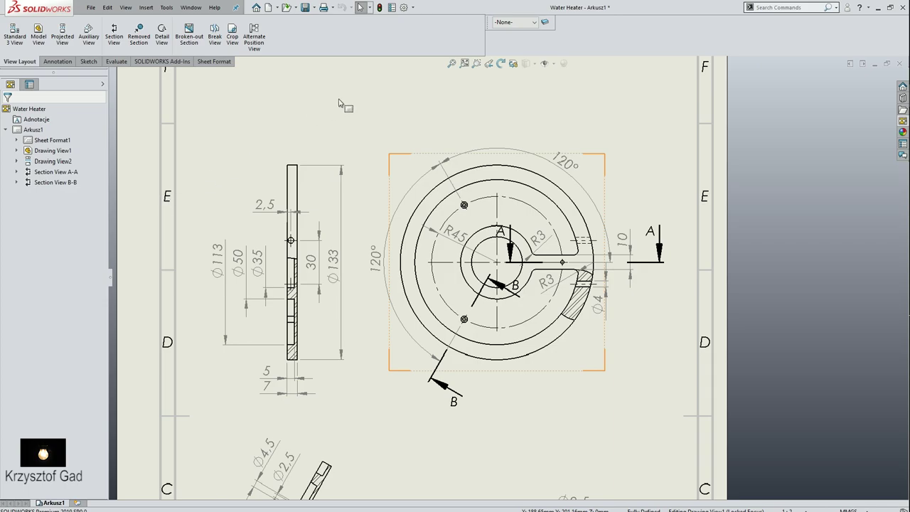
{"action": "left_click", "coordinate": [452, 63]}
{"action": "left_click", "coordinate": [464, 64]}
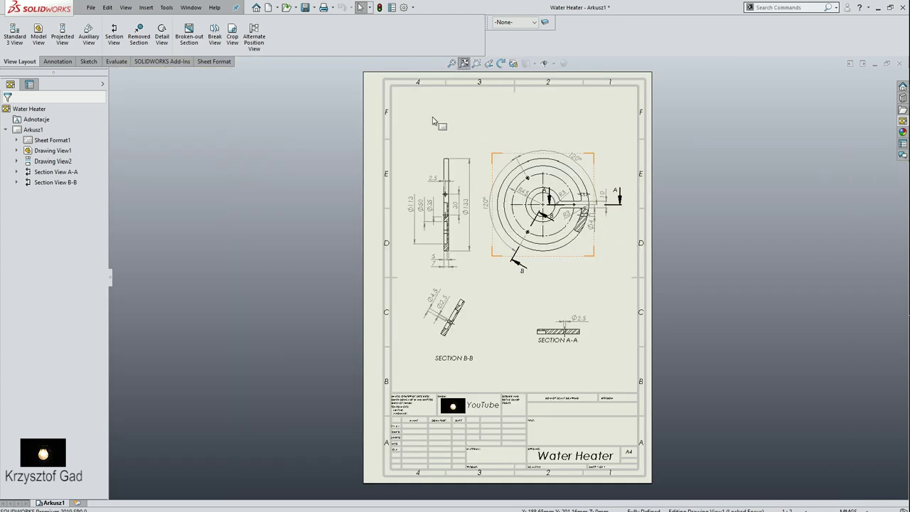
{"action": "double_click", "coordinate": [284, 226]}
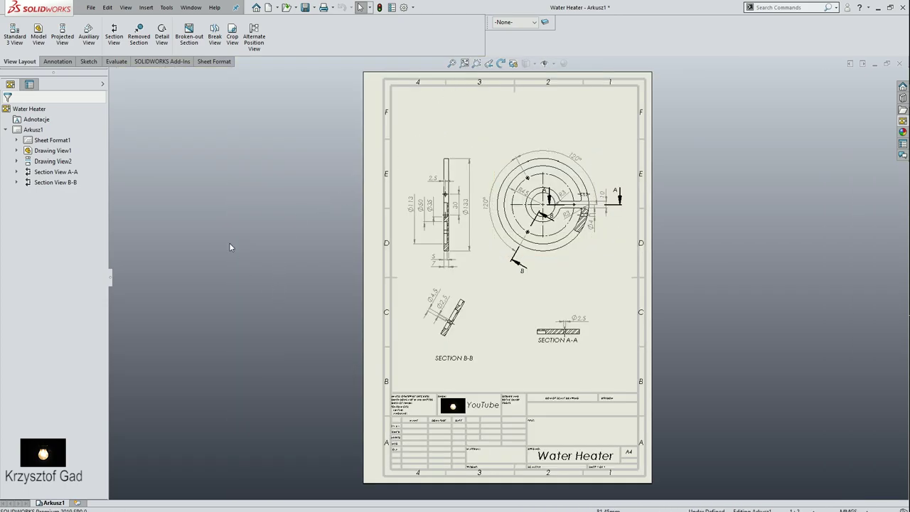
Step: Make a new drawing from Water Heater Cover.SLDPRT, accepting the A4 (ISO) template
{"action": "left_click", "coordinate": [57, 61]}
{"action": "left_click", "coordinate": [190, 8]}
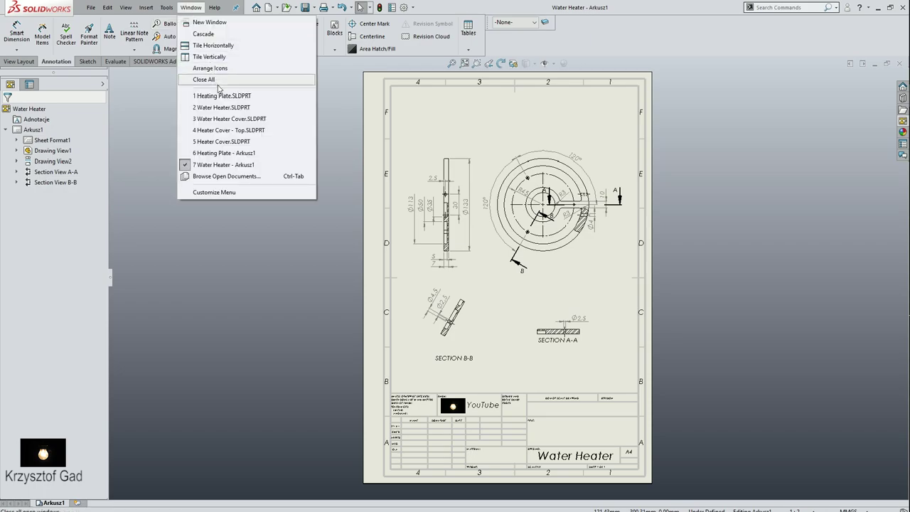
{"action": "left_click", "coordinate": [222, 119]}
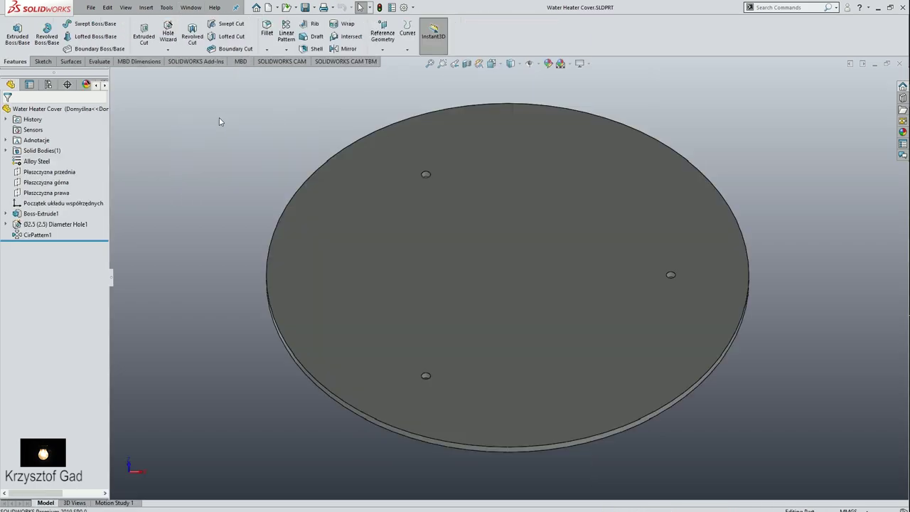
{"action": "left_click", "coordinate": [108, 7]}
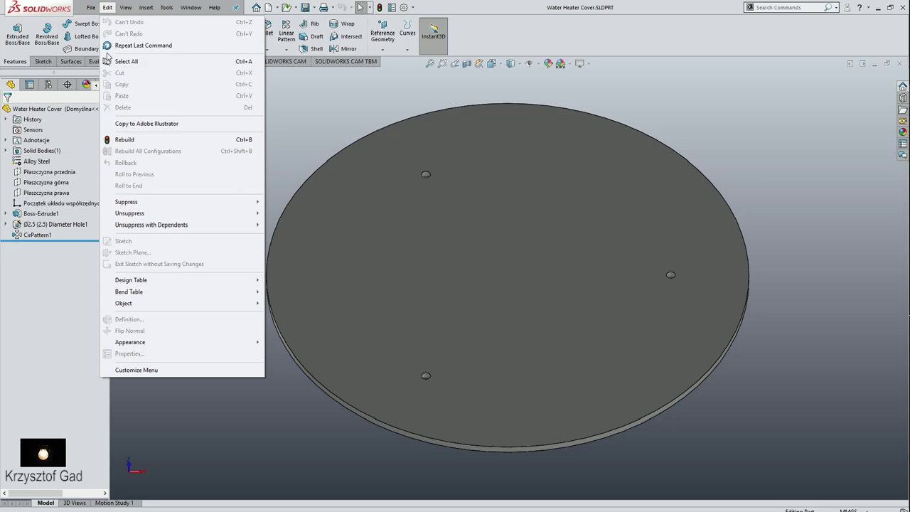
{"action": "mouse_move", "coordinate": [91, 7]}
{"action": "left_click", "coordinate": [121, 87]}
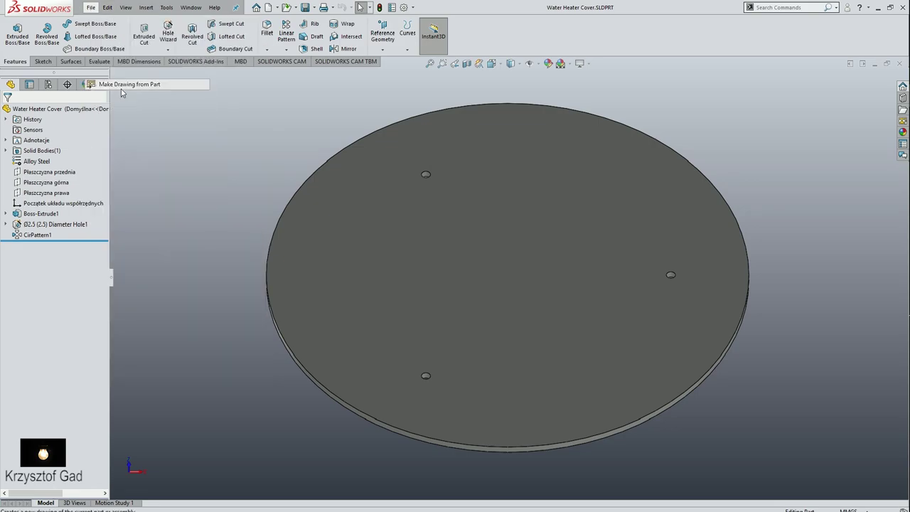
{"action": "left_click", "coordinate": [519, 333]}
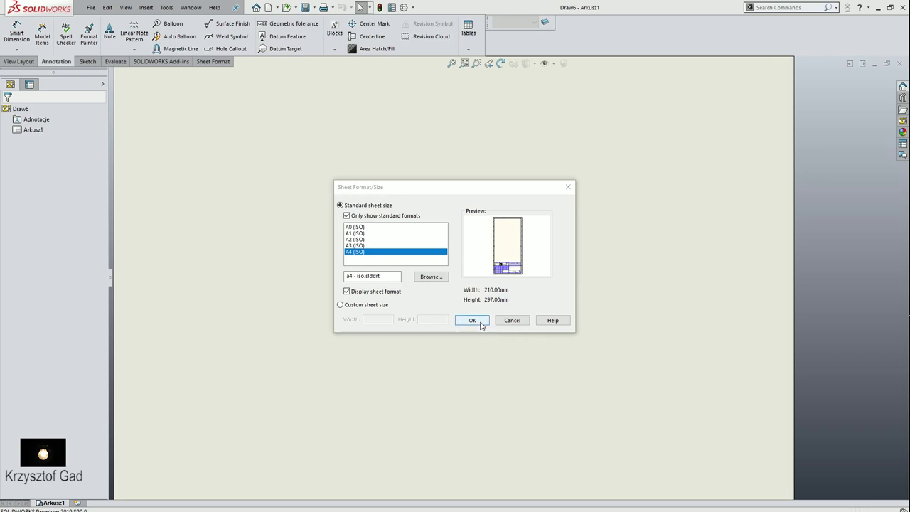
Step: Accept the A4 sheet format and place the cover's (A) Front view near the sheet top
{"action": "left_click", "coordinate": [482, 322]}
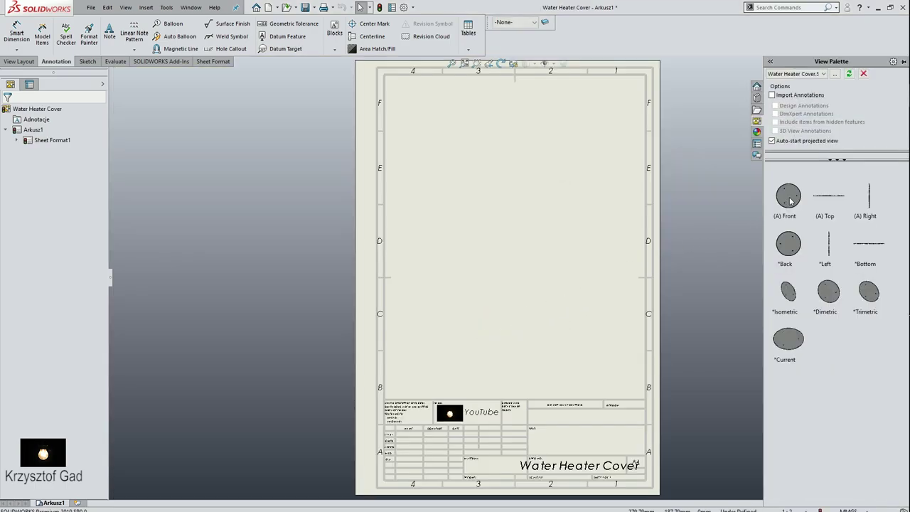
{"action": "left_click_drag", "start_coordinate": [789, 200], "coordinate": [513, 164]}
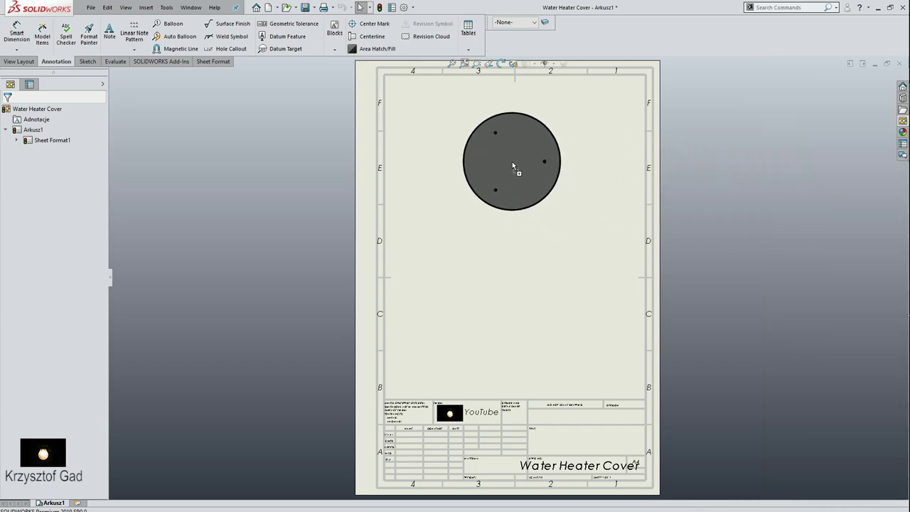
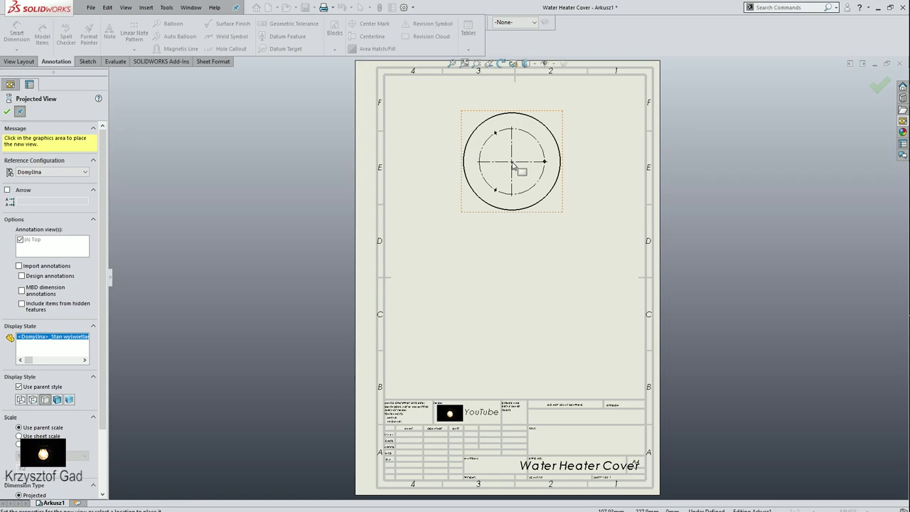
Step: Rotate the Water Heater Cover top view by 180°
{"action": "left_click", "coordinate": [7, 111]}
{"action": "left_click", "coordinate": [498, 142]}
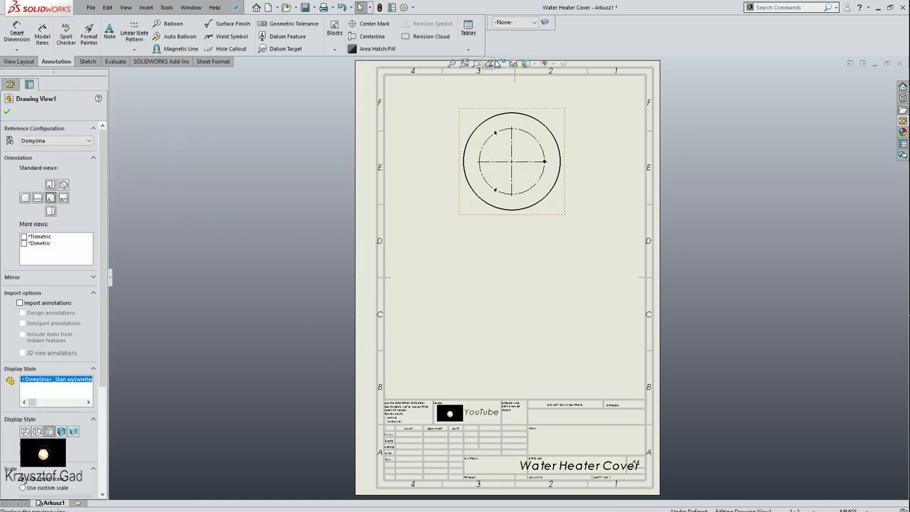
{"action": "left_click", "coordinate": [500, 63]}
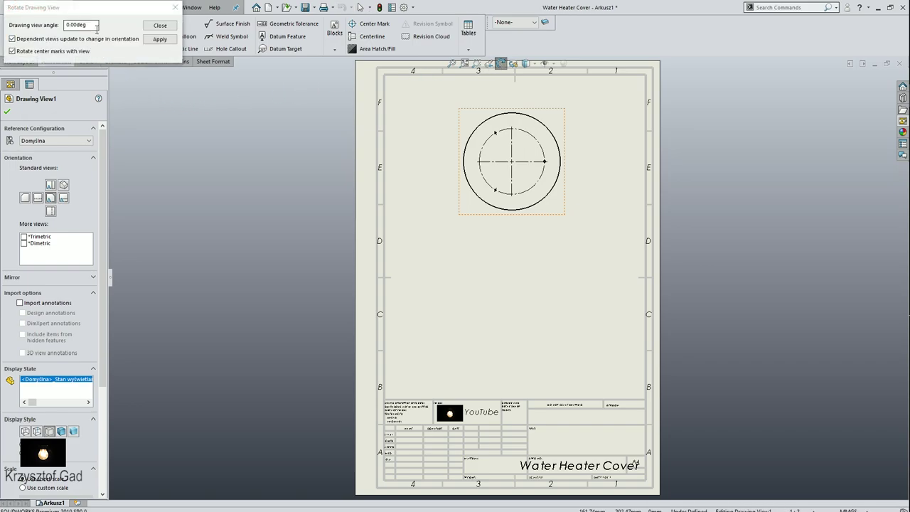
{"action": "double_click", "coordinate": [64, 24]}
{"action": "type", "text": "180"}
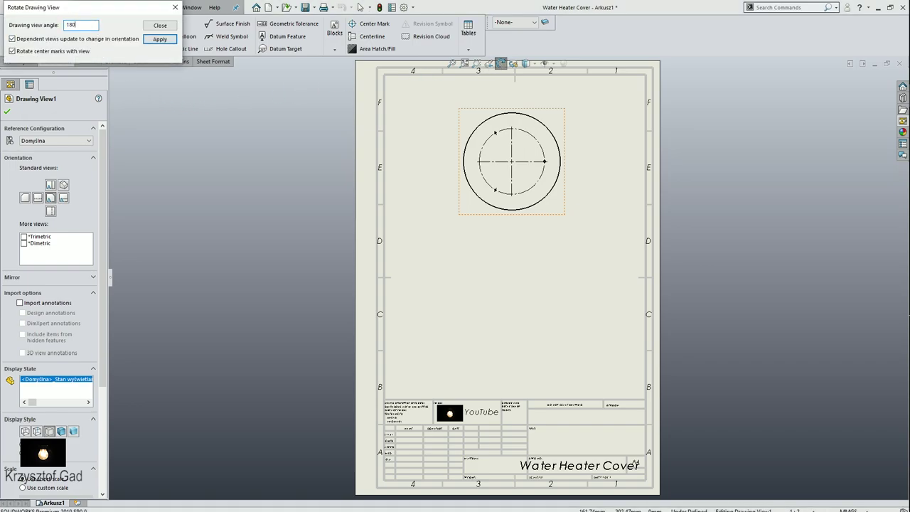
{"action": "key", "text": "Return"}
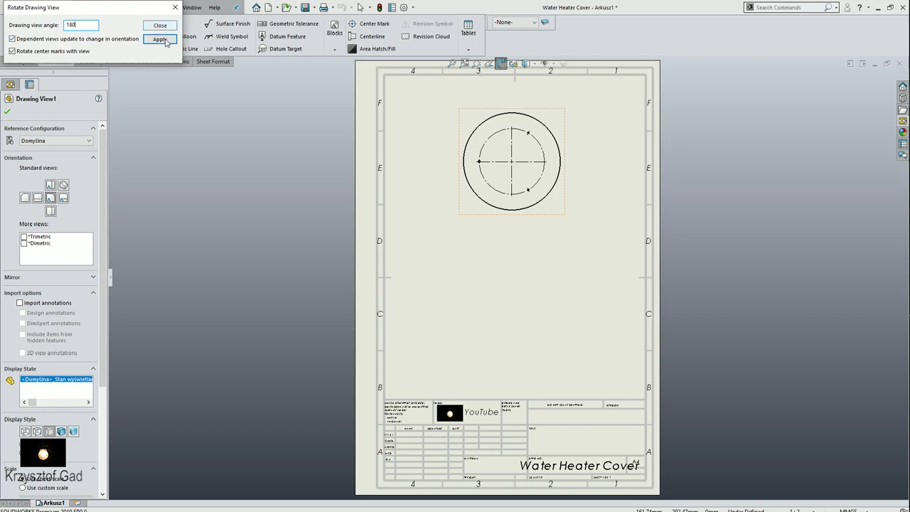
{"action": "left_click", "coordinate": [175, 7]}
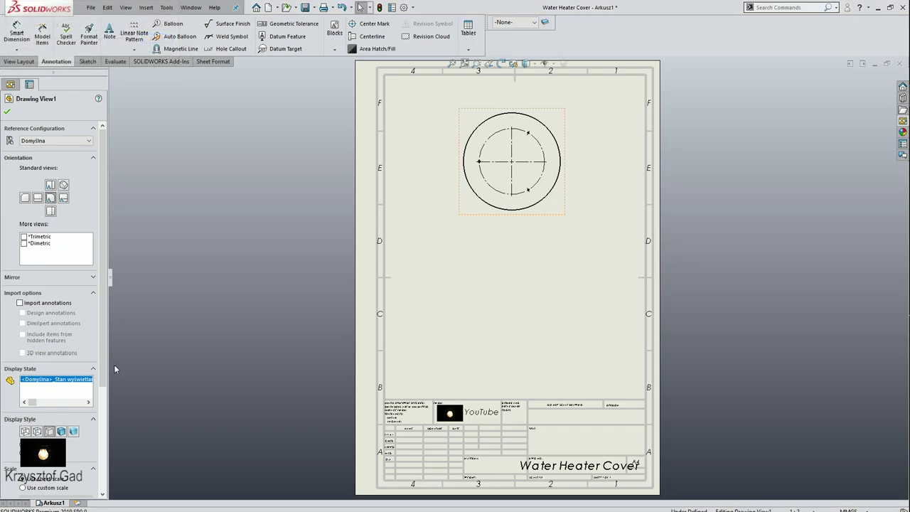
Step: Give the top view a custom 1:1 scale and move it slightly lower on the sheet
{"action": "left_click_drag", "start_coordinate": [105, 355], "coordinate": [104, 445]}
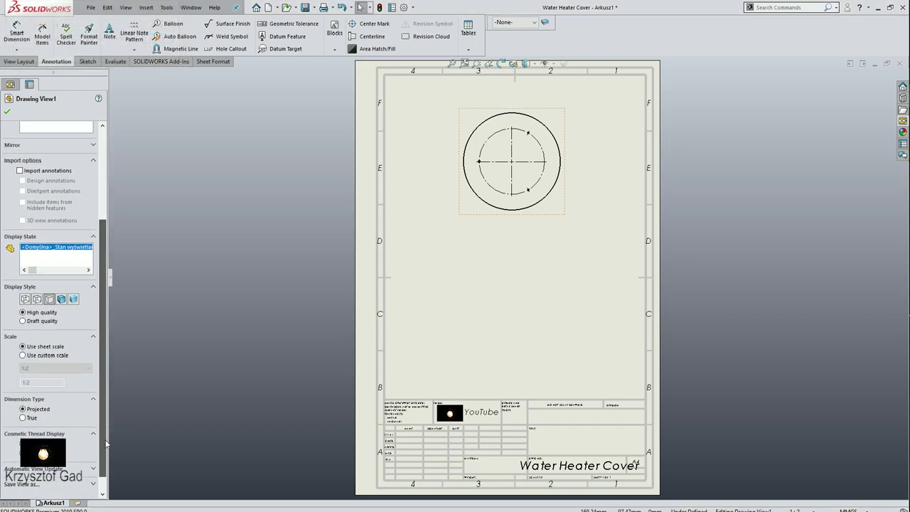
{"action": "left_click", "coordinate": [39, 355]}
{"action": "left_click", "coordinate": [44, 367]}
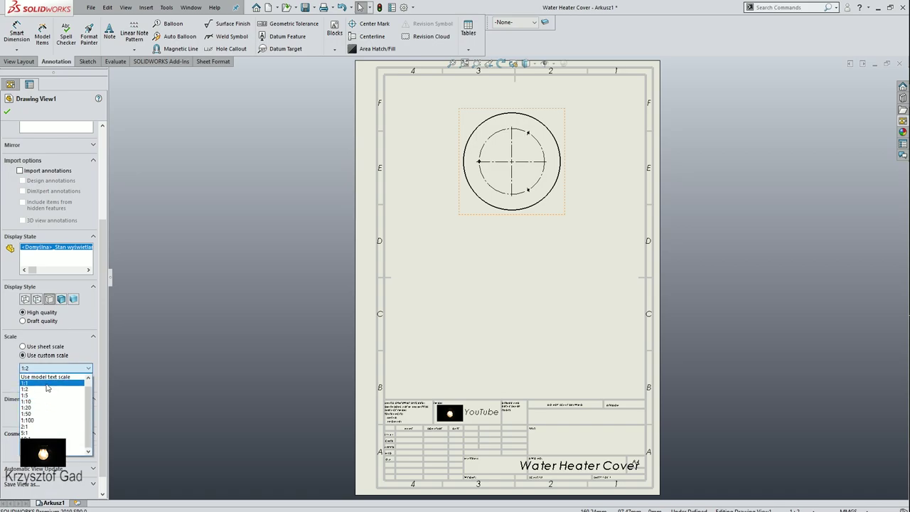
{"action": "left_click", "coordinate": [46, 383]}
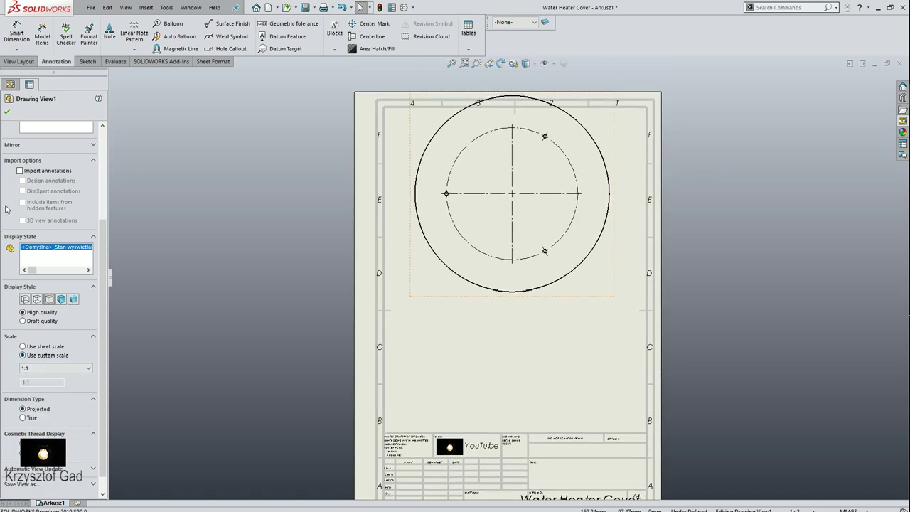
{"action": "left_click", "coordinate": [9, 113]}
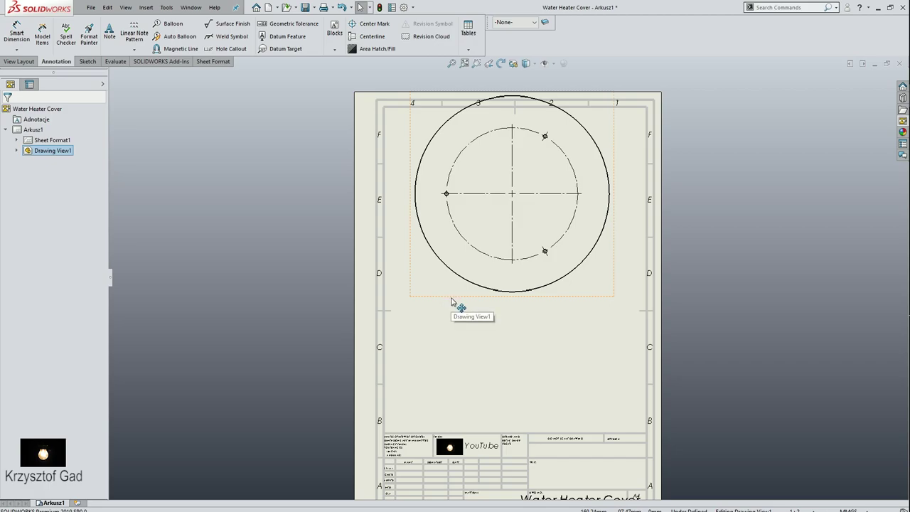
{"action": "left_click_drag", "start_coordinate": [459, 304], "coordinate": [455, 334]}
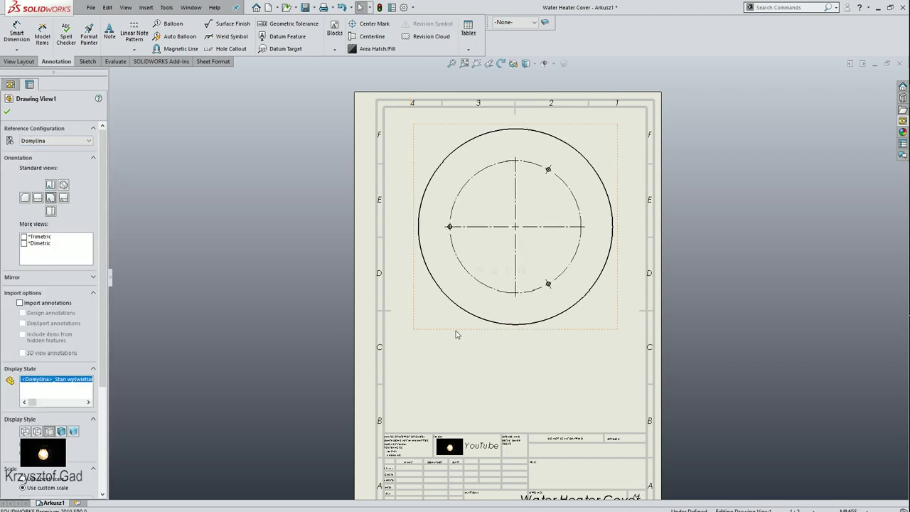
{"action": "scroll", "coordinate": [481, 101], "scroll_direction": "up", "scroll_amount": 2}
Step: Dimension one bolt hole as Ø2,5 with the added text 'x3x120°'
{"action": "left_click", "coordinate": [16, 32]}
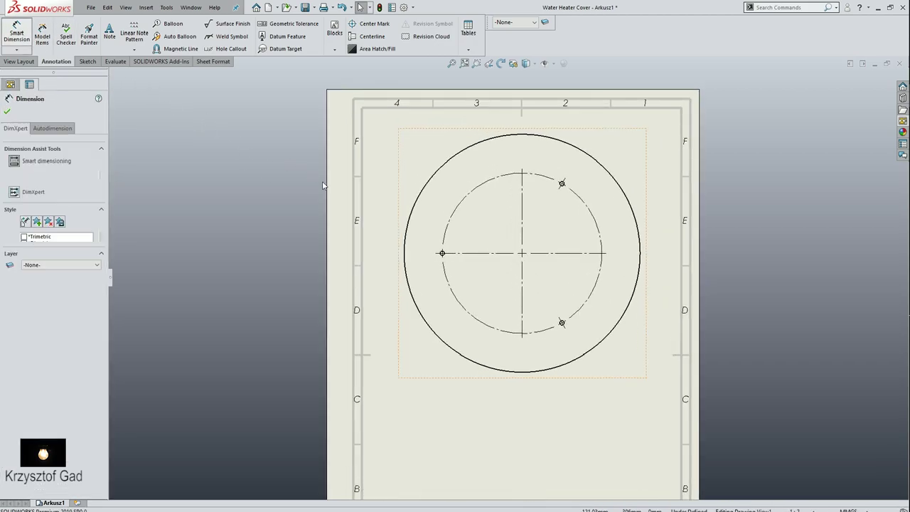
{"action": "scroll", "coordinate": [426, 306], "scroll_direction": "down", "scroll_amount": 3}
{"action": "scroll", "coordinate": [437, 343], "scroll_direction": "down", "scroll_amount": 2}
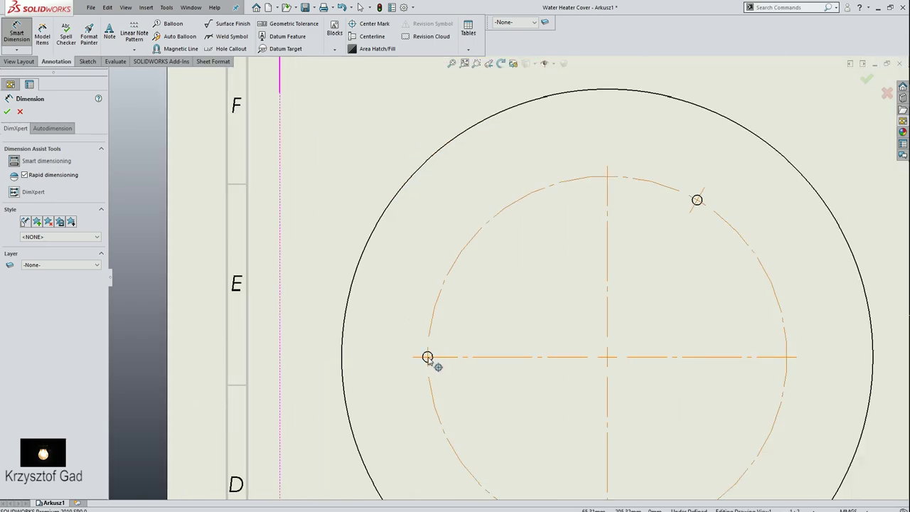
{"action": "left_click", "coordinate": [430, 357]}
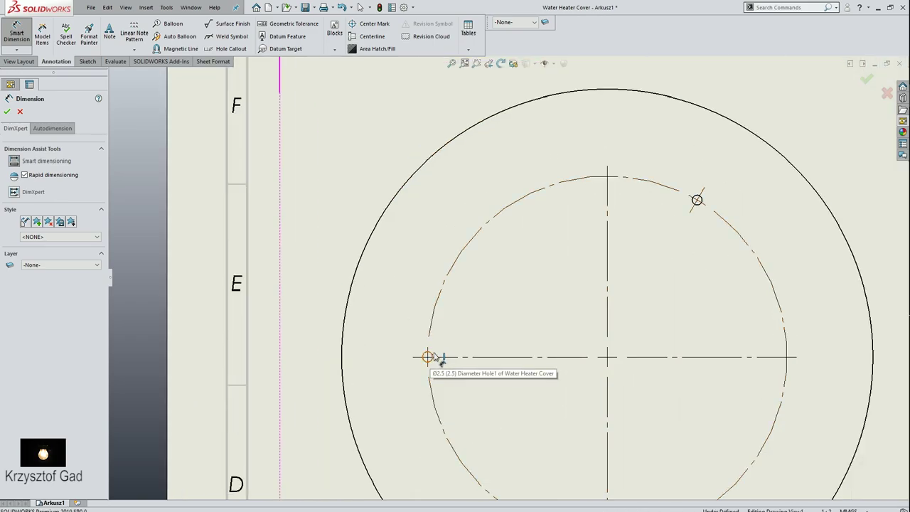
{"action": "left_click", "coordinate": [469, 329]}
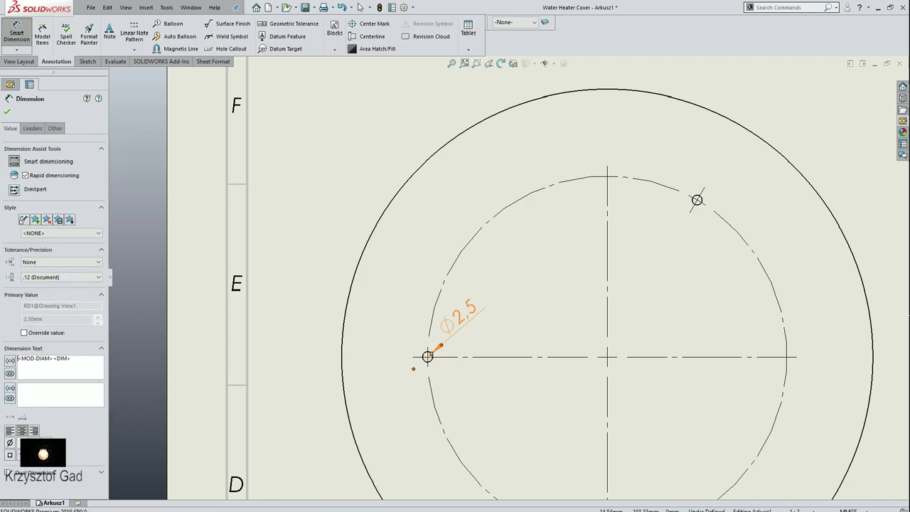
{"action": "left_click", "coordinate": [22, 442]}
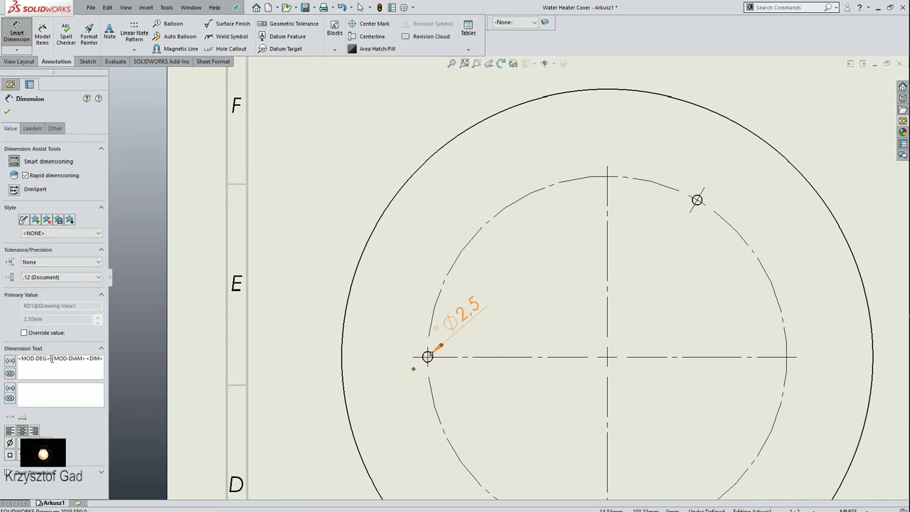
{"action": "key", "text": "Delete"}
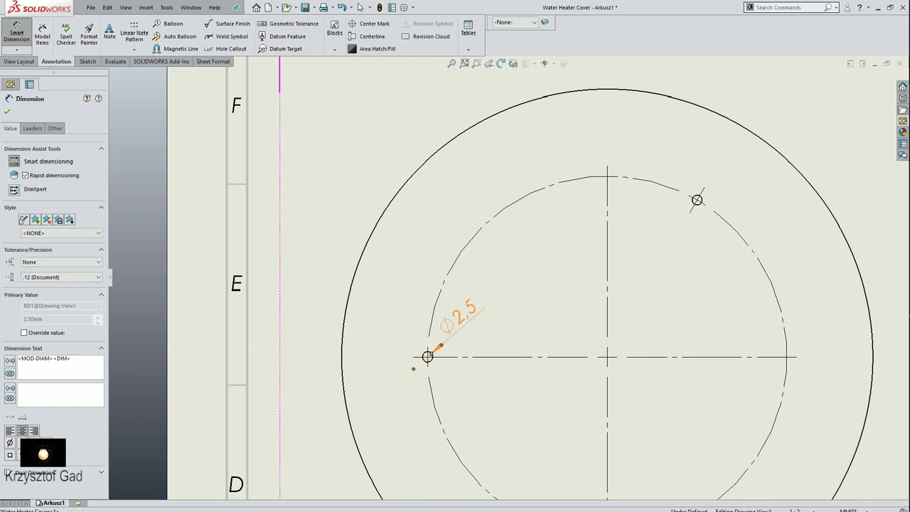
{"action": "mouse_move", "coordinate": [466, 313]}
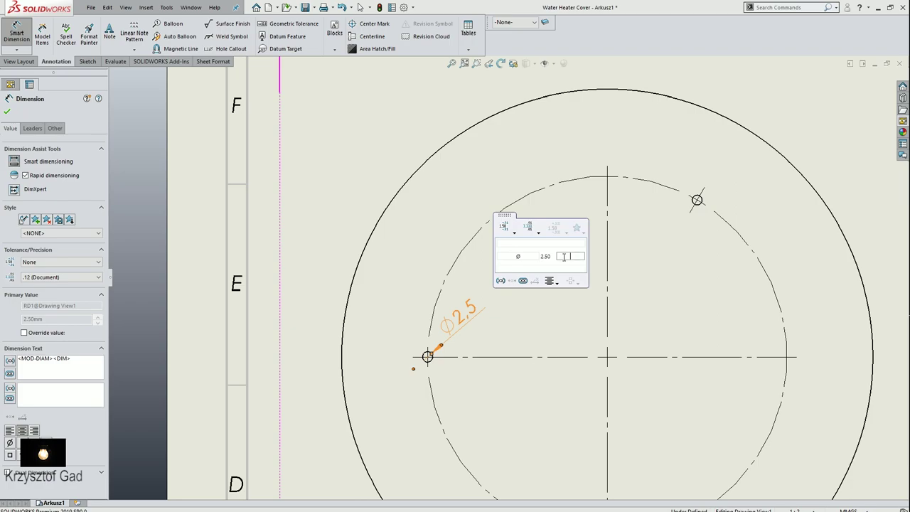
{"action": "type", "text": "x3"}
{"action": "type", "text": "x120"}
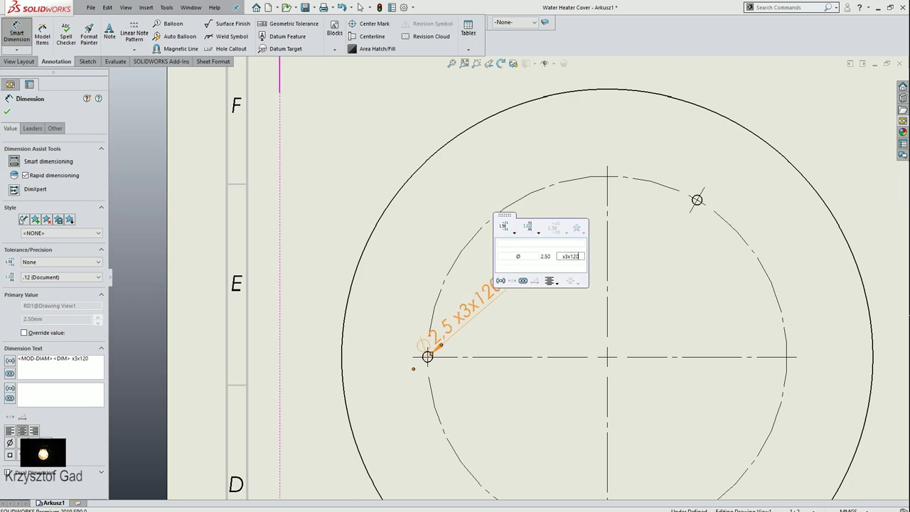
{"action": "type", "text": "°"}
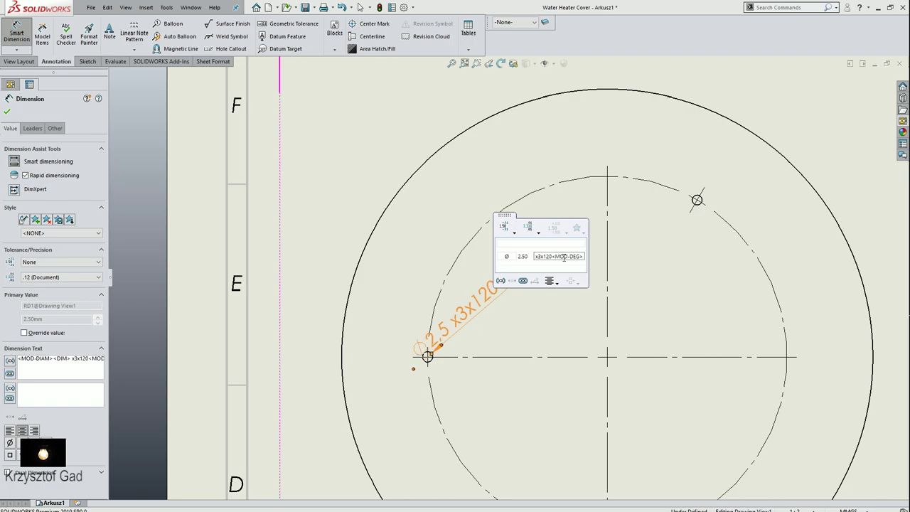
{"action": "scroll", "coordinate": [575, 341], "scroll_direction": "up", "scroll_amount": 3}
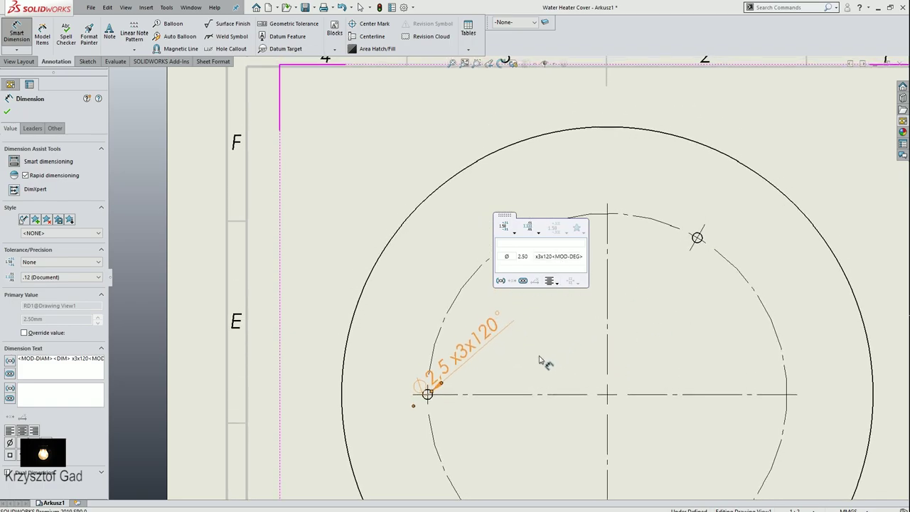
{"action": "key", "text": "Return"}
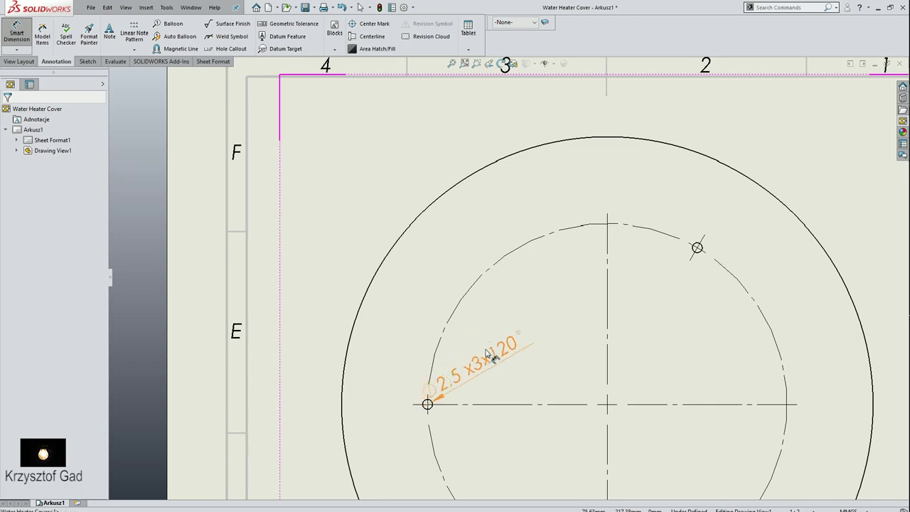
{"action": "left_click_drag", "start_coordinate": [469, 361], "coordinate": [500, 332]}
Step: Dimension the bolt circle radius as R45
{"action": "scroll", "coordinate": [498, 315], "scroll_direction": "up", "scroll_amount": 2}
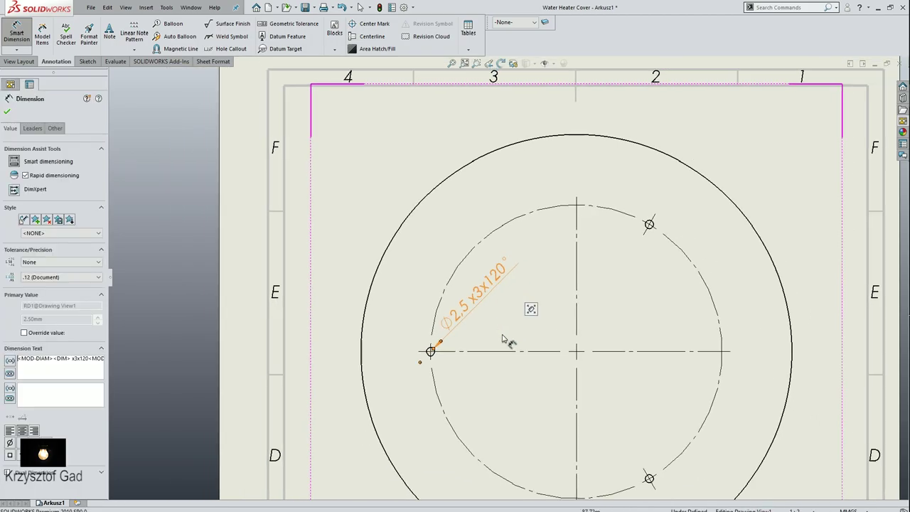
{"action": "scroll", "coordinate": [498, 315], "scroll_direction": "up", "scroll_amount": 2}
{"action": "scroll", "coordinate": [498, 315], "scroll_direction": "up", "scroll_amount": 1}
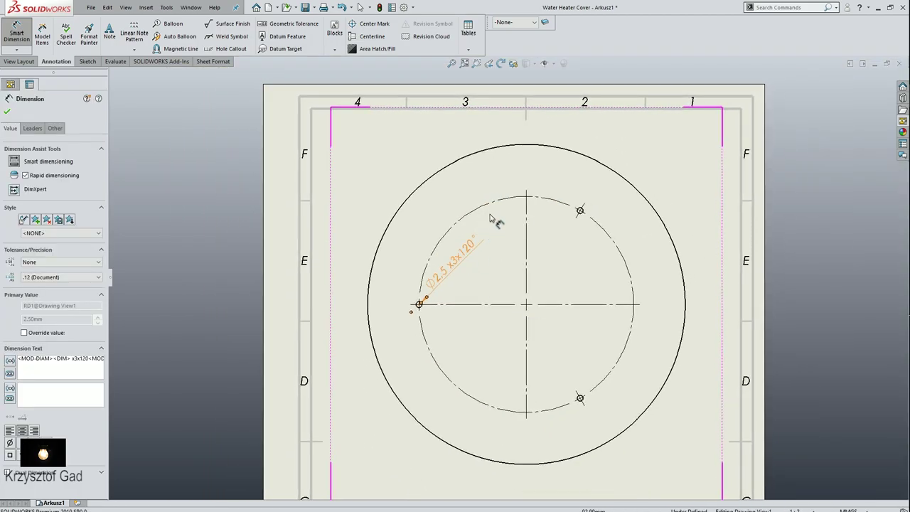
{"action": "left_click", "coordinate": [609, 245]}
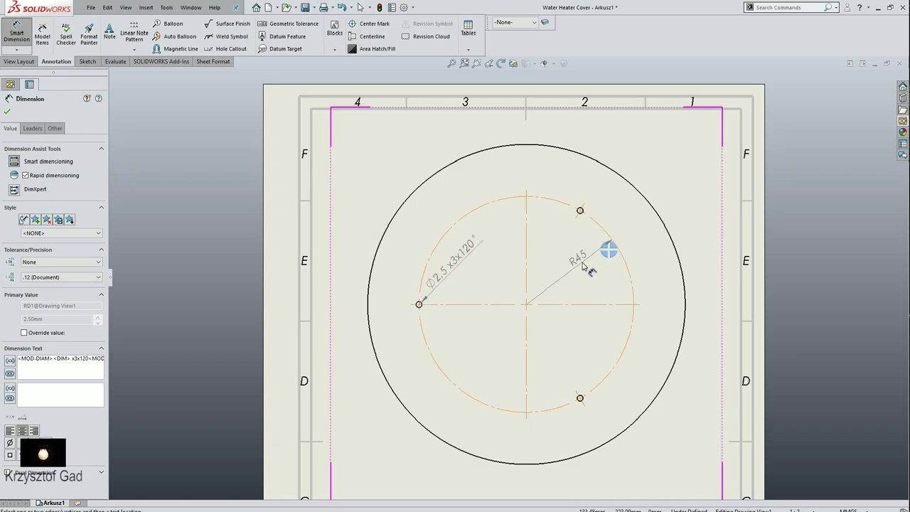
{"action": "left_click", "coordinate": [583, 267]}
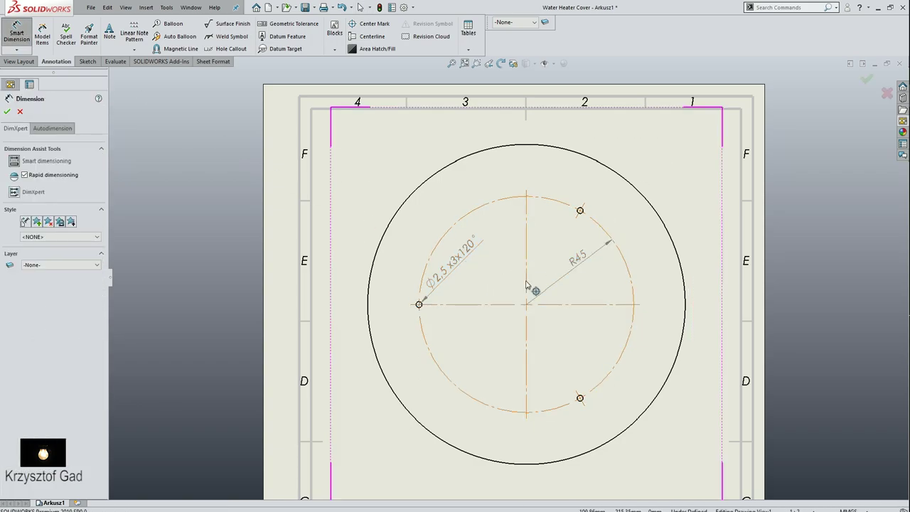
Step: Cut a horizontal section line through the view centre and place Section A-A below the top view
{"action": "key", "text": "Escape"}
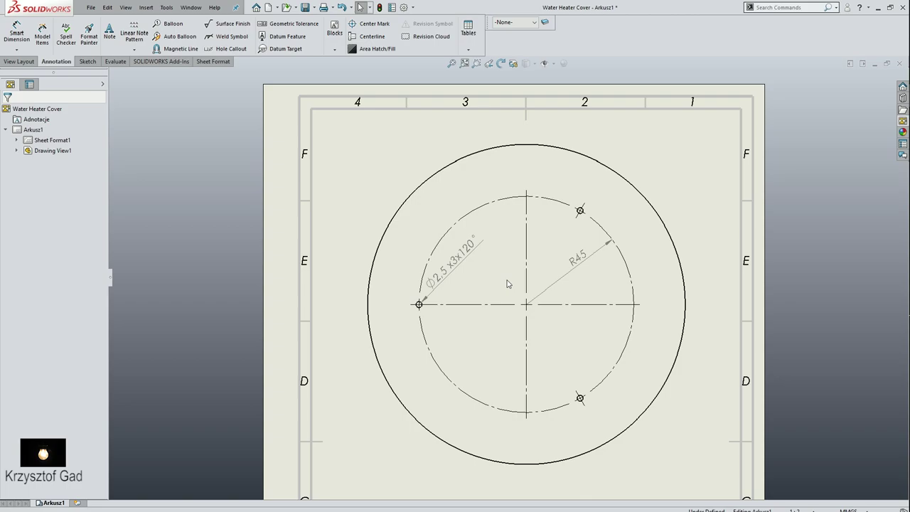
{"action": "left_click", "coordinate": [22, 61]}
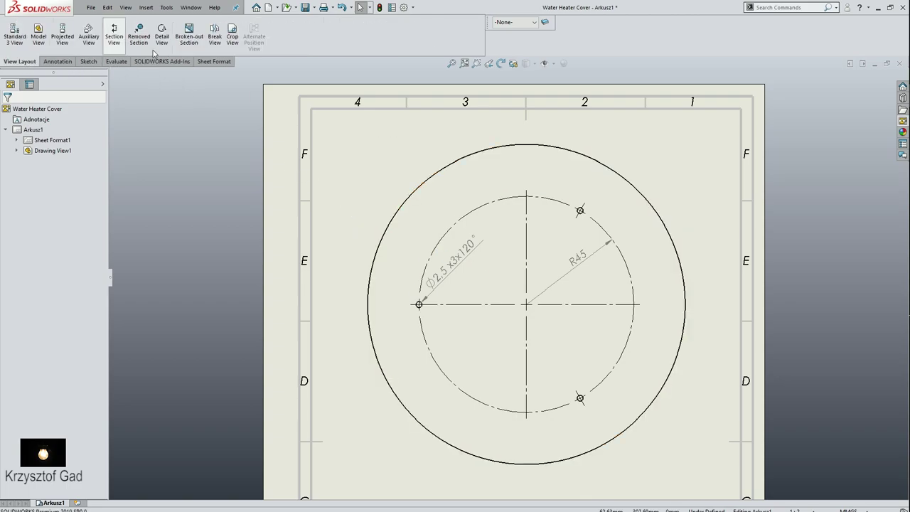
{"action": "left_click", "coordinate": [115, 43]}
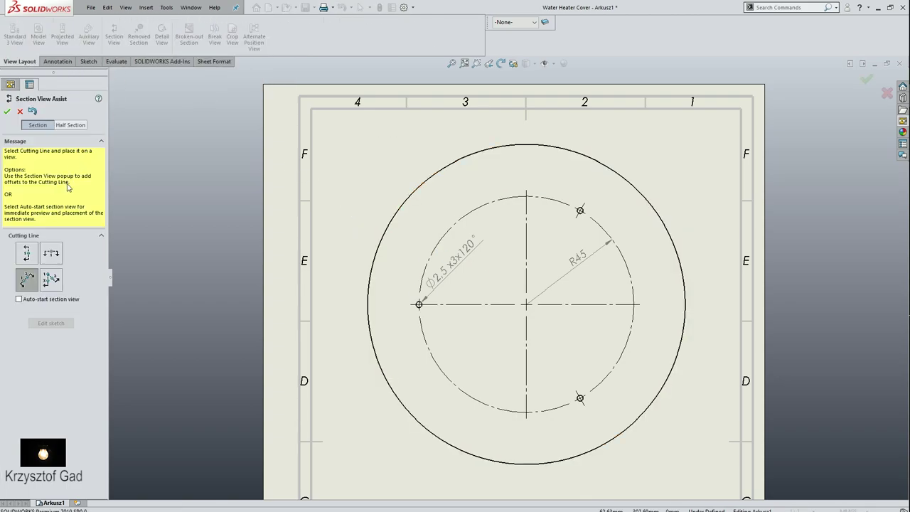
{"action": "left_click", "coordinate": [51, 253]}
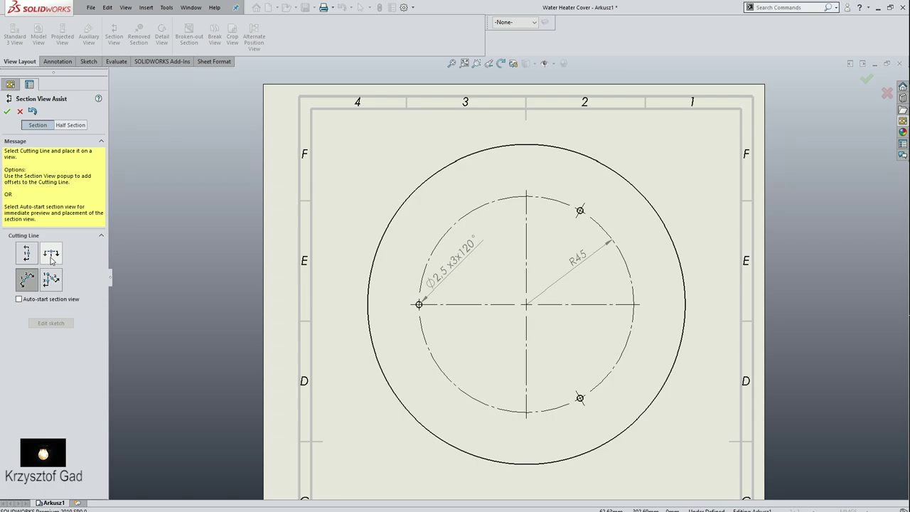
{"action": "left_click", "coordinate": [527, 305]}
{"action": "scroll", "coordinate": [540, 327], "scroll_direction": "down", "scroll_amount": 3}
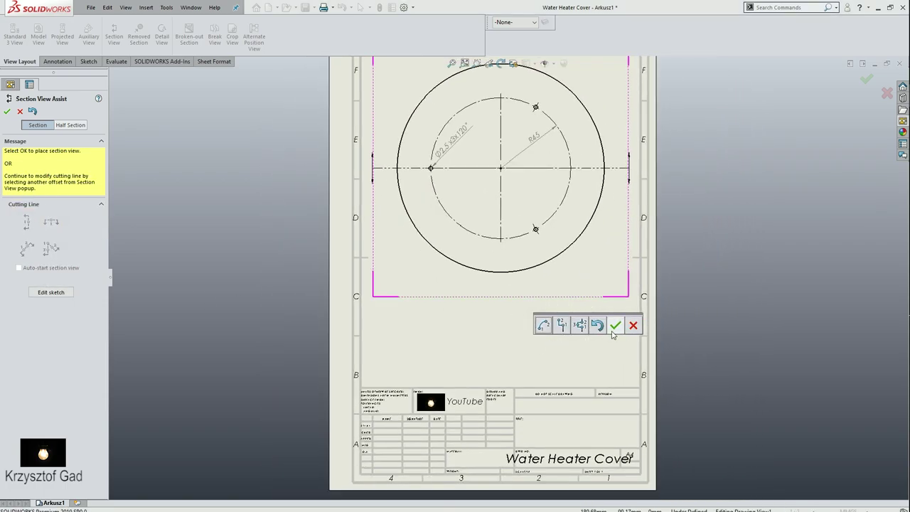
{"action": "left_click", "coordinate": [615, 325]}
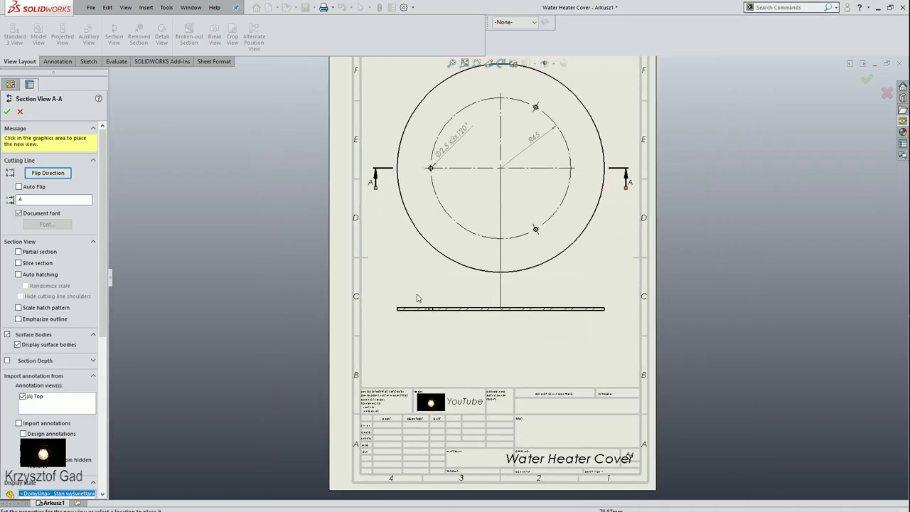
{"action": "left_click", "coordinate": [49, 174]}
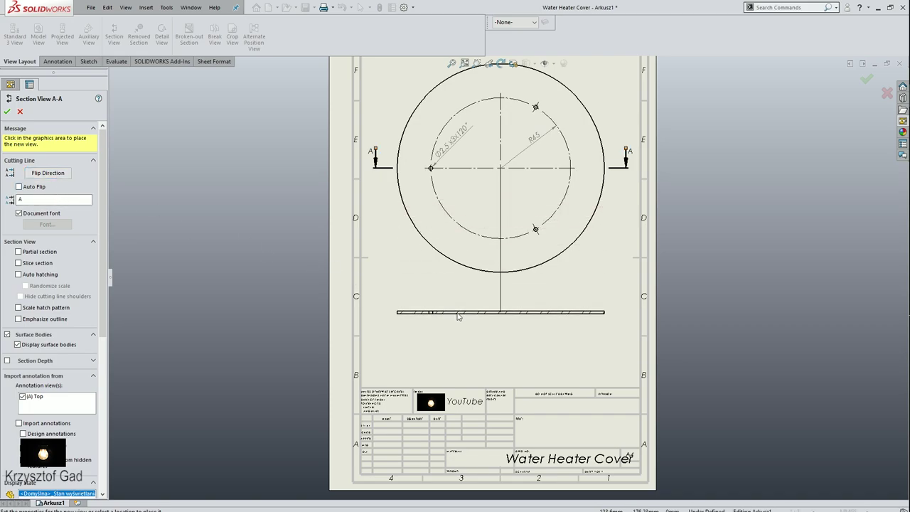
{"action": "left_click", "coordinate": [457, 313]}
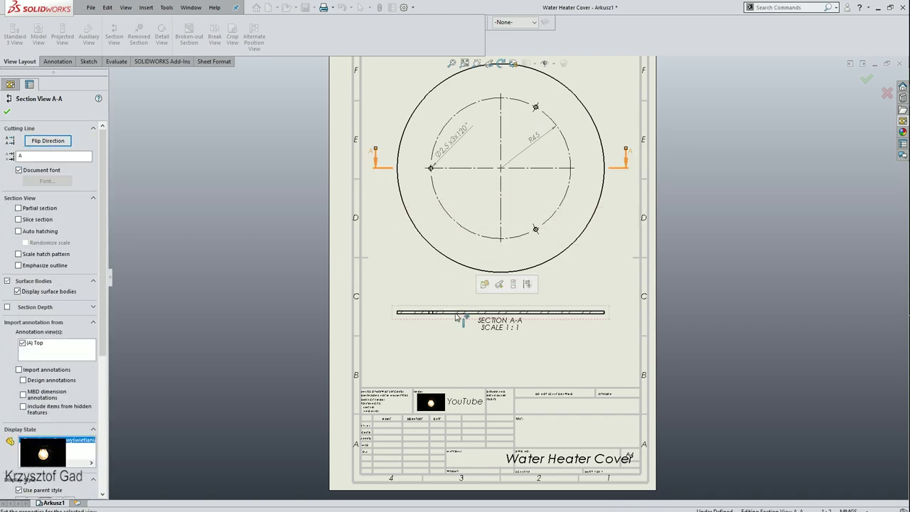
{"action": "left_click", "coordinate": [7, 111]}
{"action": "left_click", "coordinate": [57, 61]}
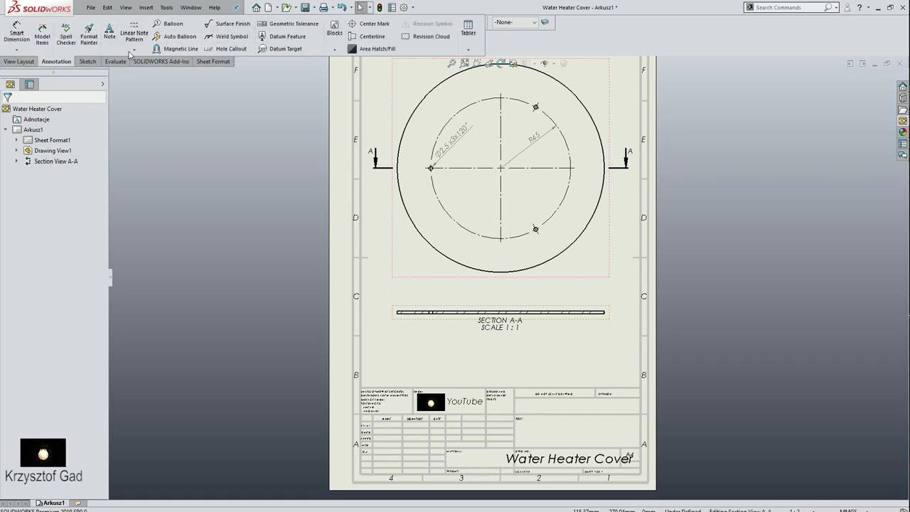
Step: Add a centerline through the Section A-A strip and move the SECTION A-A label lower
{"action": "left_click", "coordinate": [382, 43]}
{"action": "scroll", "coordinate": [469, 320], "scroll_direction": "down", "scroll_amount": 5}
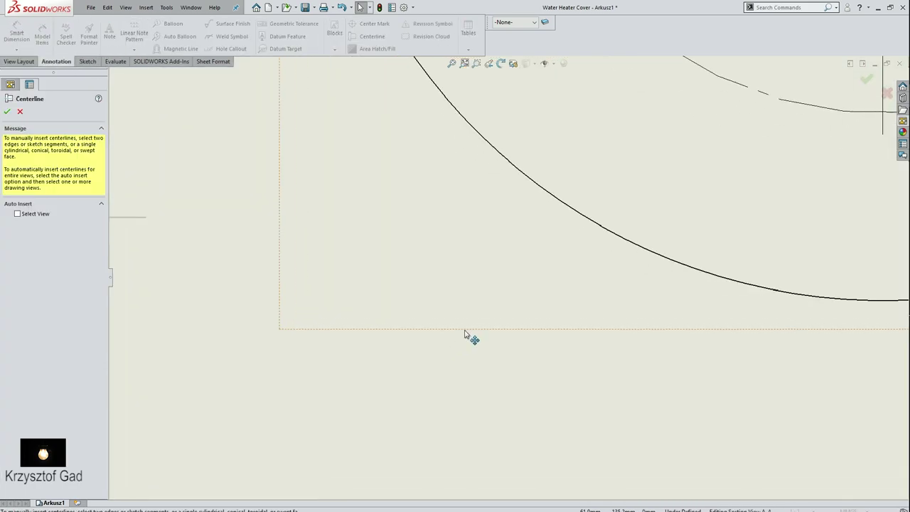
{"action": "scroll", "coordinate": [480, 382], "scroll_direction": "down", "scroll_amount": 2}
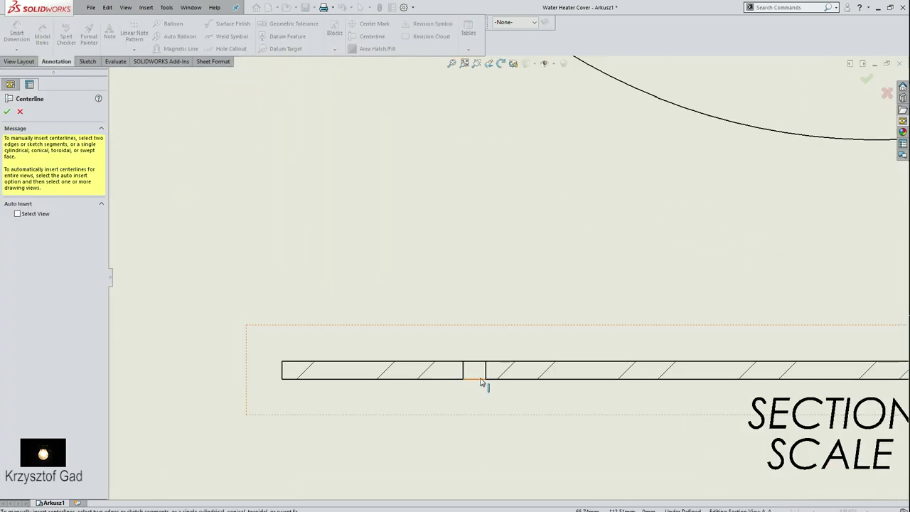
{"action": "left_click", "coordinate": [487, 375]}
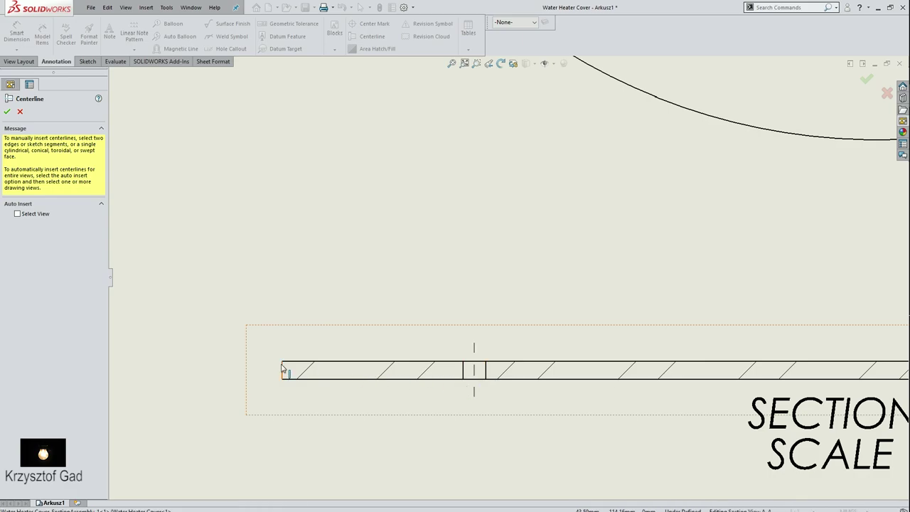
{"action": "scroll", "coordinate": [472, 386], "scroll_direction": "up", "scroll_amount": 2}
{"action": "scroll", "coordinate": [640, 341], "scroll_direction": "up", "scroll_amount": 3}
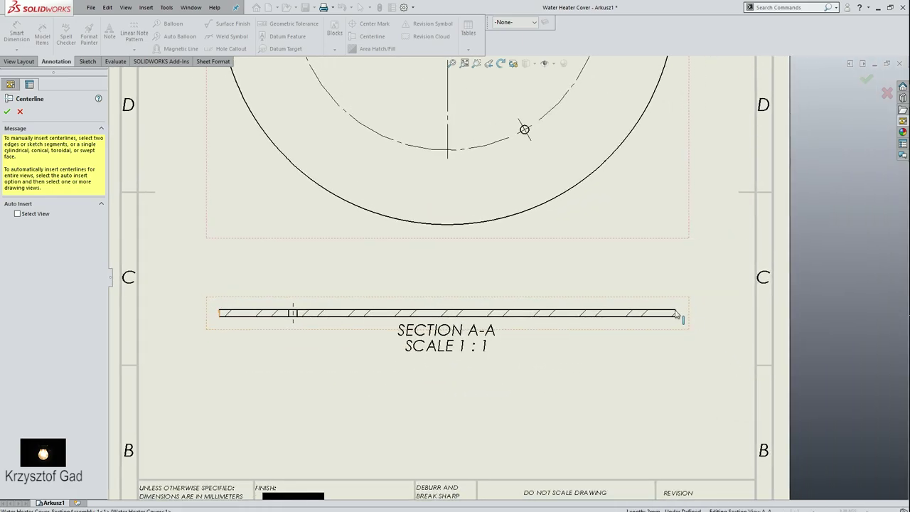
{"action": "left_click", "coordinate": [676, 314]}
{"action": "key", "text": "Escape"}
{"action": "left_click_drag", "start_coordinate": [415, 344], "coordinate": [410, 418]}
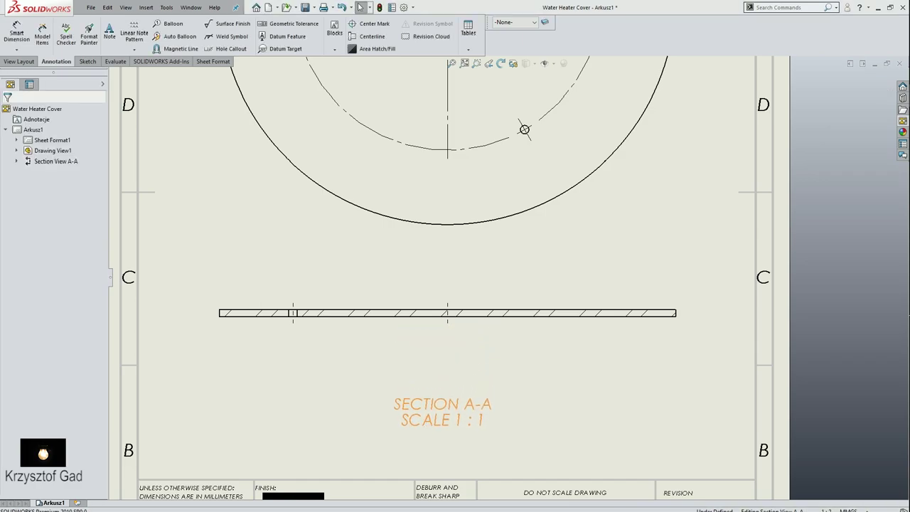
Step: Dimension the section's Ø133 overall diameter and 2 thickness, then save the drawing
{"action": "left_click", "coordinate": [16, 32]}
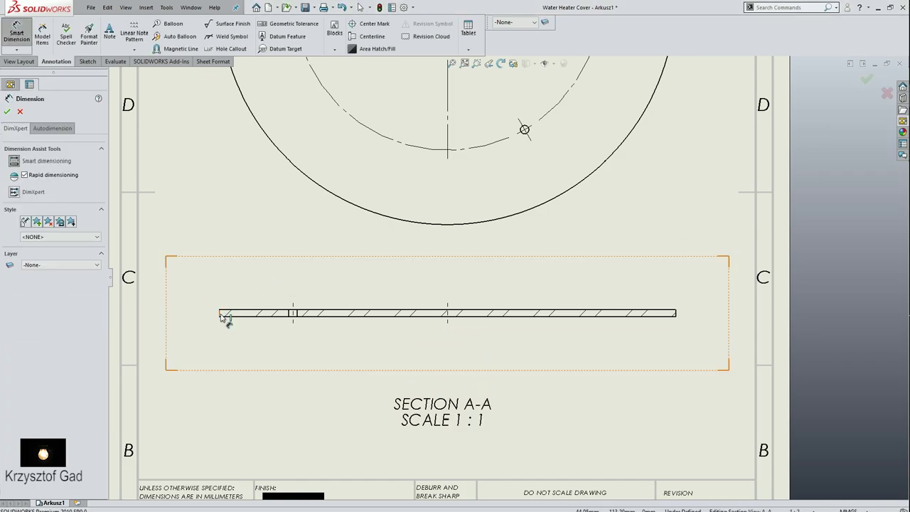
{"action": "left_click", "coordinate": [221, 313]}
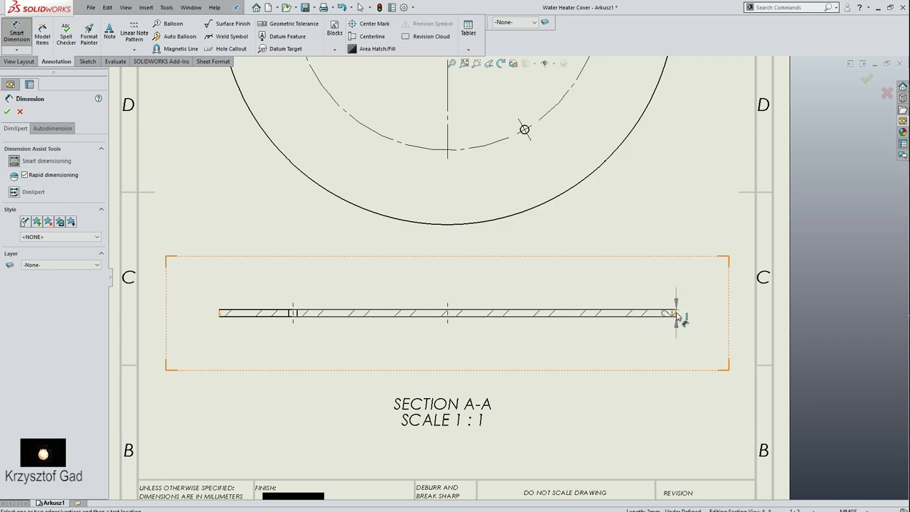
{"action": "left_click", "coordinate": [677, 318]}
{"action": "left_click", "coordinate": [454, 370]}
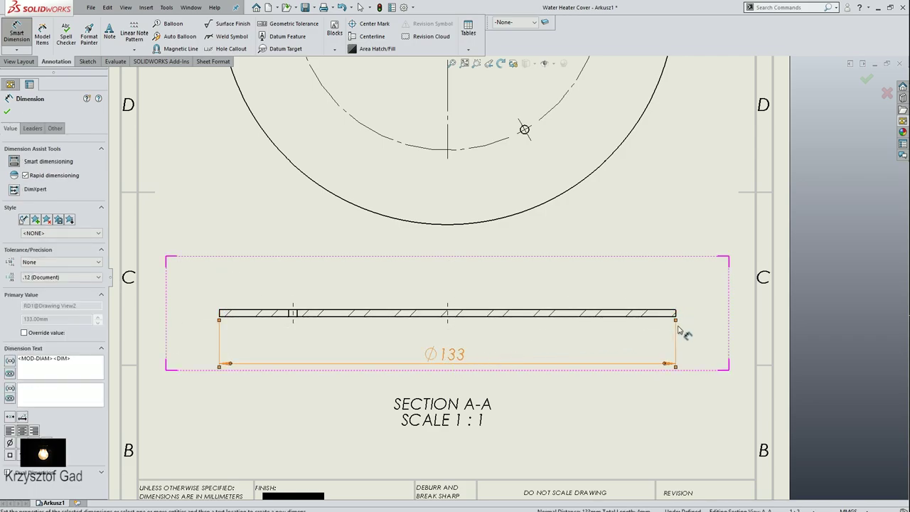
{"action": "left_click", "coordinate": [676, 315]}
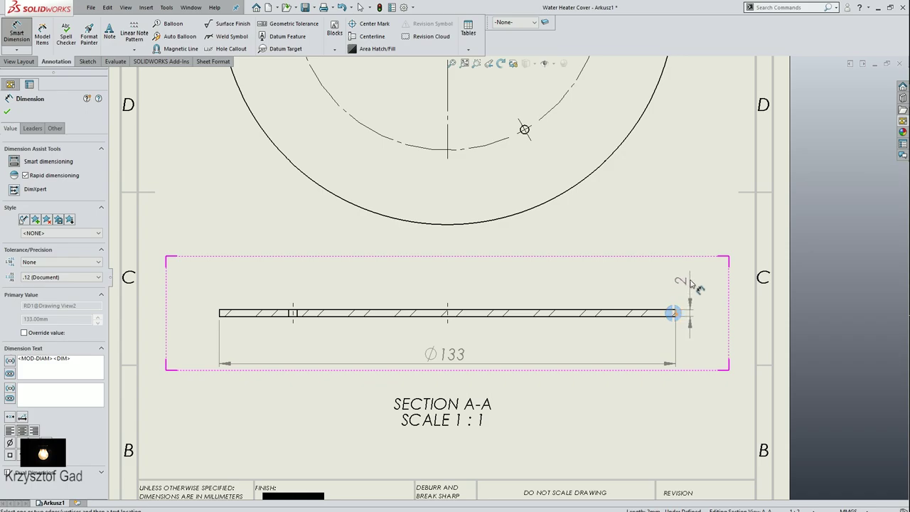
{"action": "left_click", "coordinate": [679, 287]}
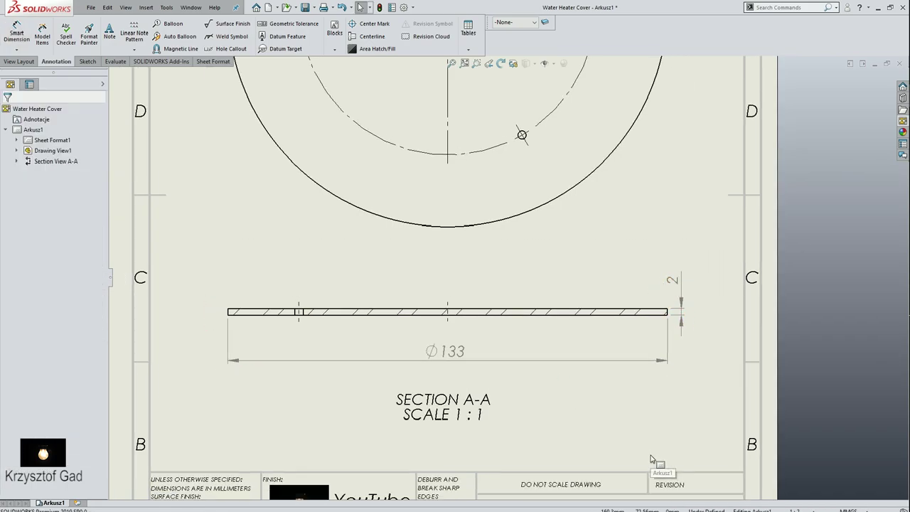
{"action": "key", "text": "f"}
{"action": "key", "text": "f"}
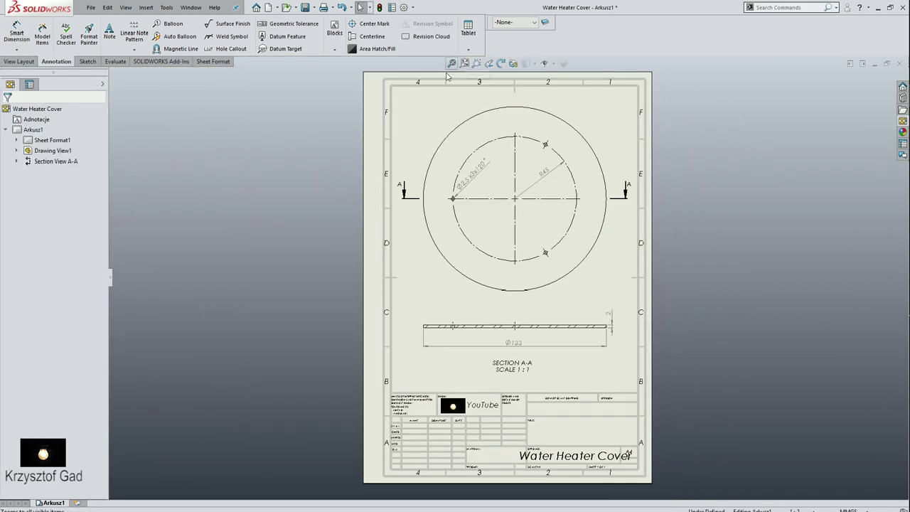
{"action": "key", "text": "ctrl+s"}
{"action": "left_click", "coordinate": [191, 7]}
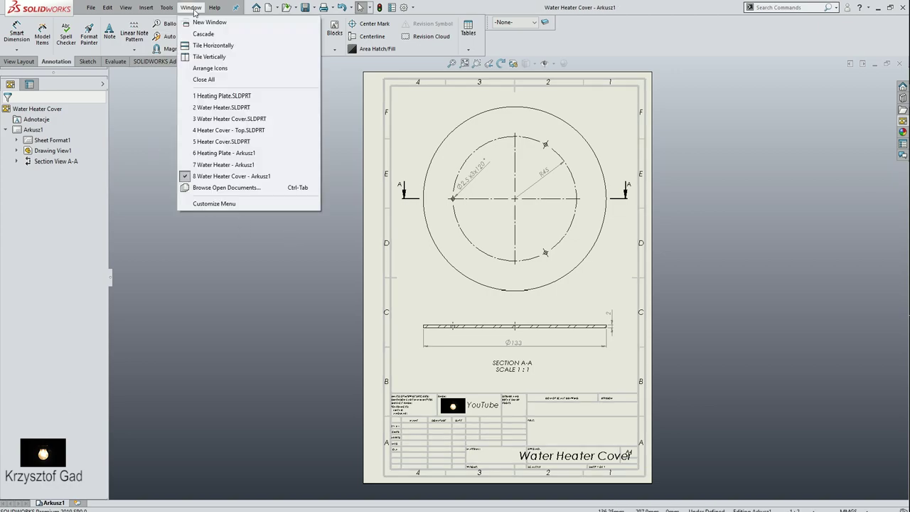
Step: Make an A4 (ISO) drawing from the Heater Cover - Top part and place its view
{"action": "left_click", "coordinate": [229, 130]}
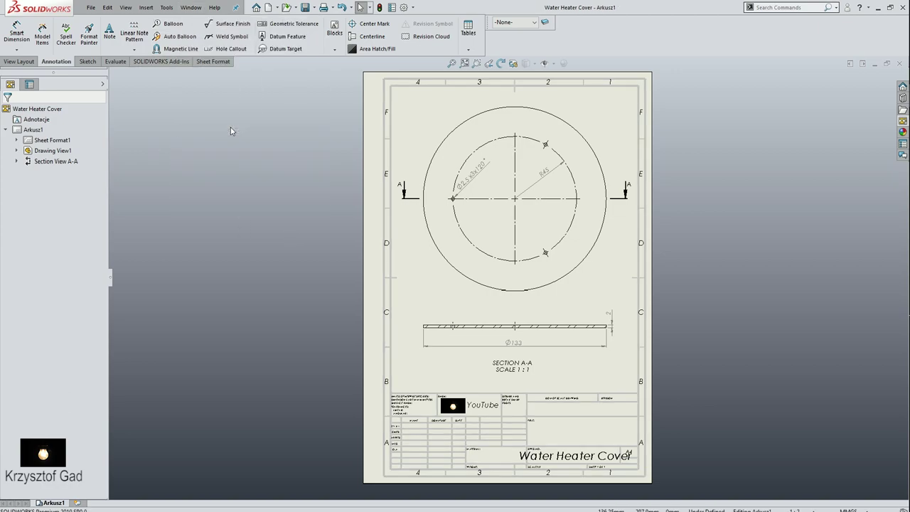
{"action": "left_click", "coordinate": [91, 7]}
{"action": "left_click", "coordinate": [125, 85]}
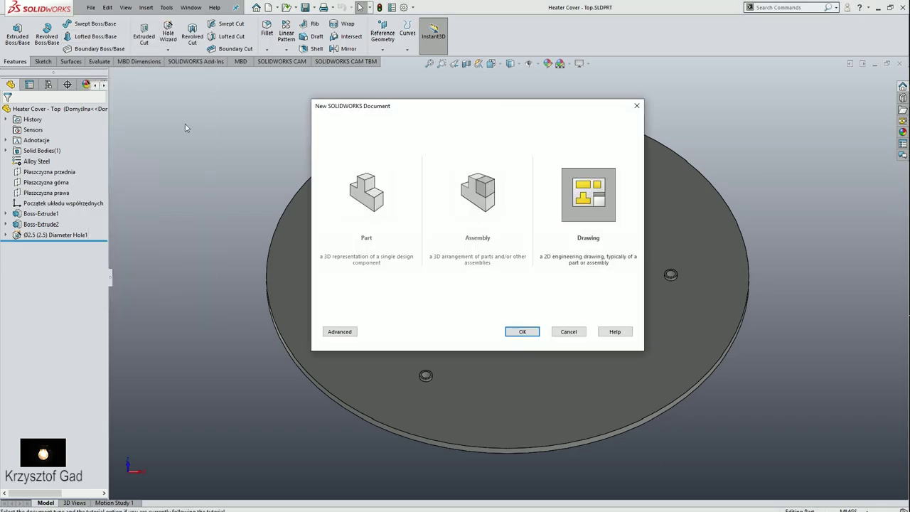
{"action": "left_click", "coordinate": [523, 331]}
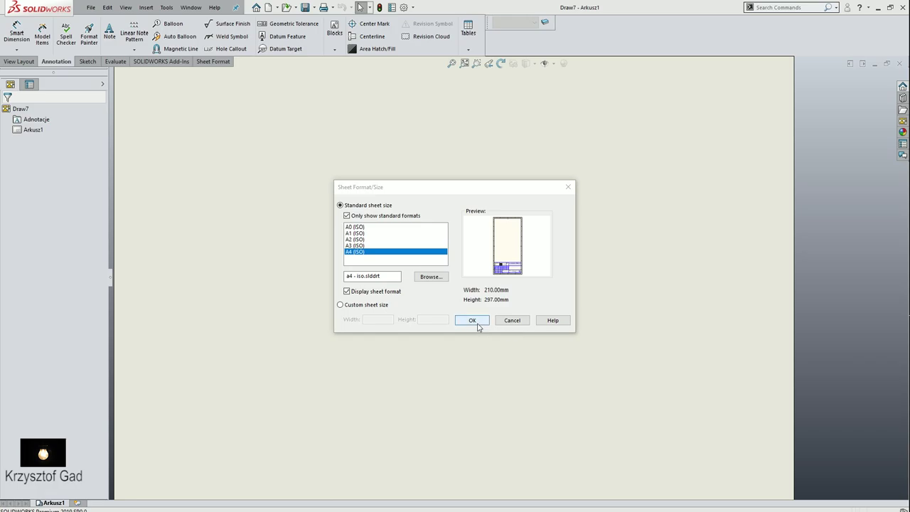
{"action": "left_click", "coordinate": [478, 327]}
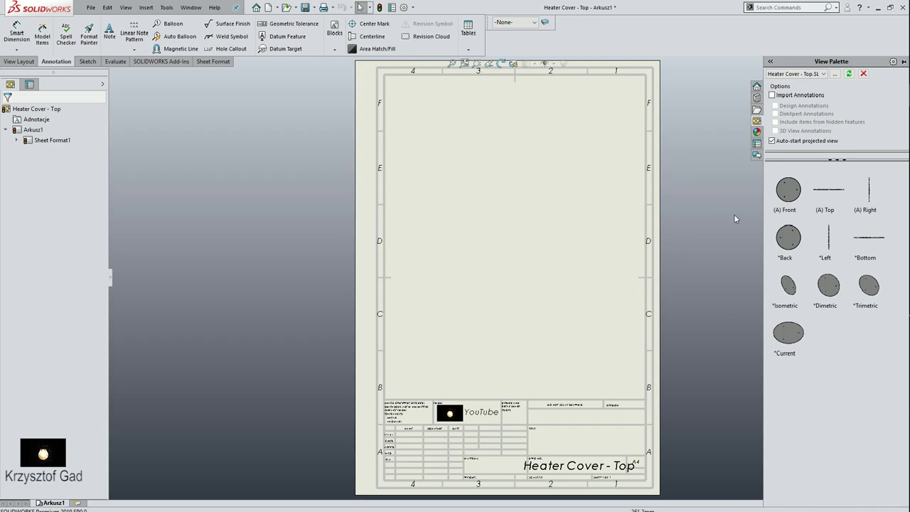
{"action": "left_click_drag", "start_coordinate": [789, 196], "coordinate": [464, 205]}
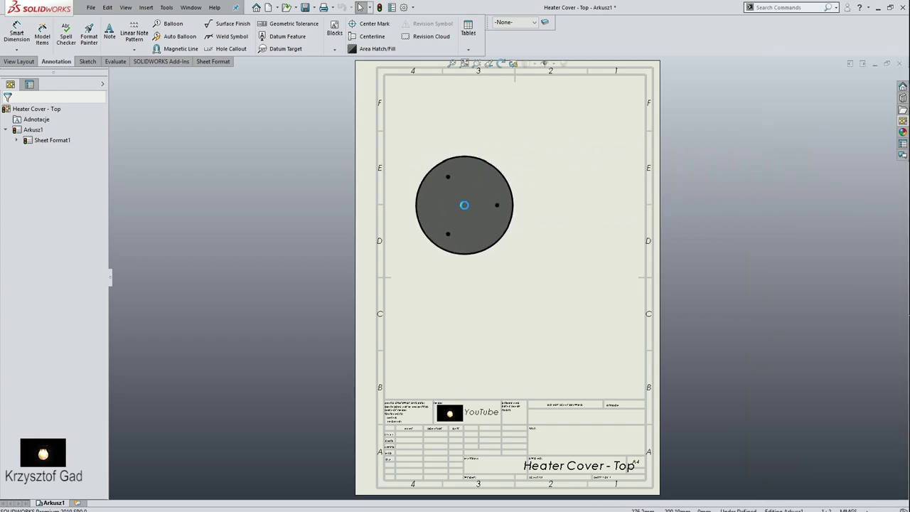
{"action": "key", "text": "Escape"}
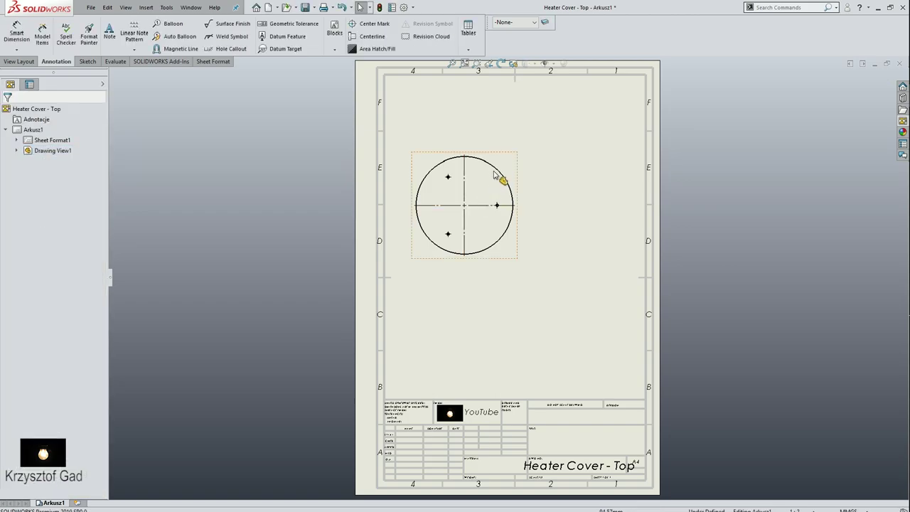
Step: Rotate the placed view by 90° so one hole sits at the top
{"action": "left_click", "coordinate": [498, 160]}
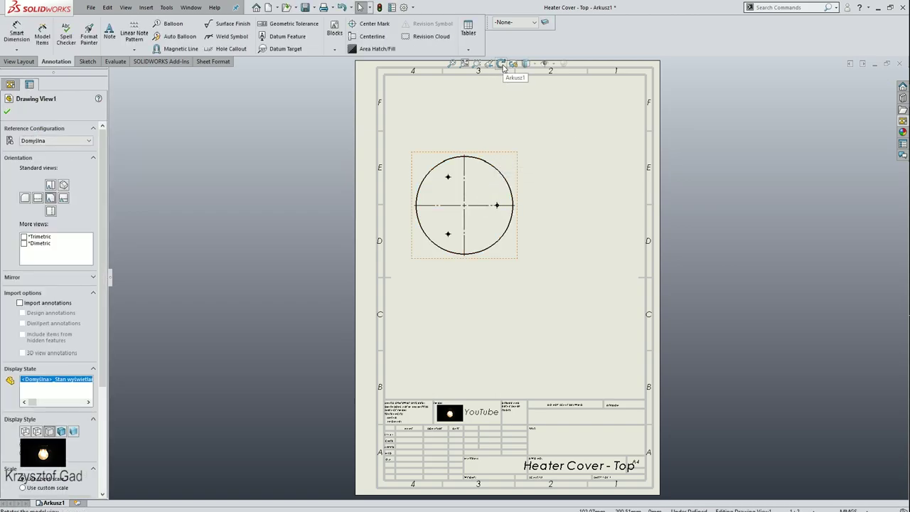
{"action": "left_click", "coordinate": [502, 63]}
{"action": "double_click", "coordinate": [94, 29]}
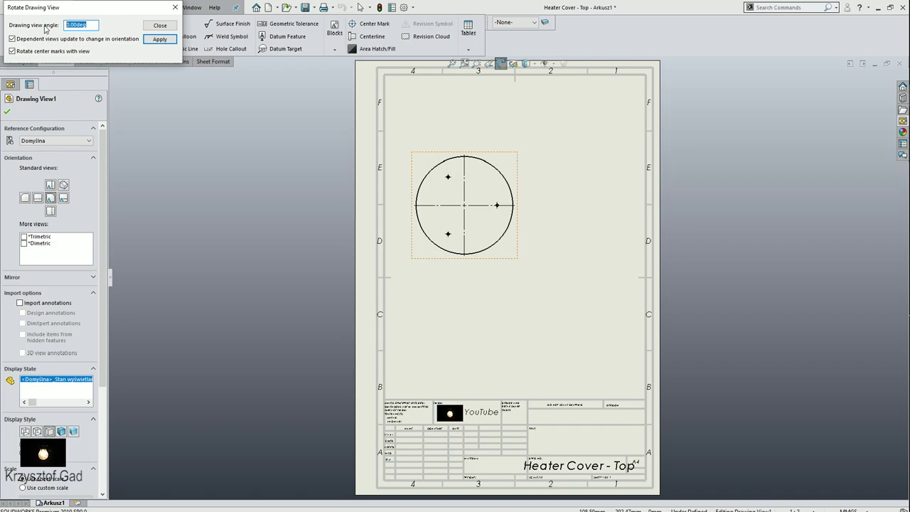
{"action": "type", "text": "90"}
{"action": "key", "text": "Return"}
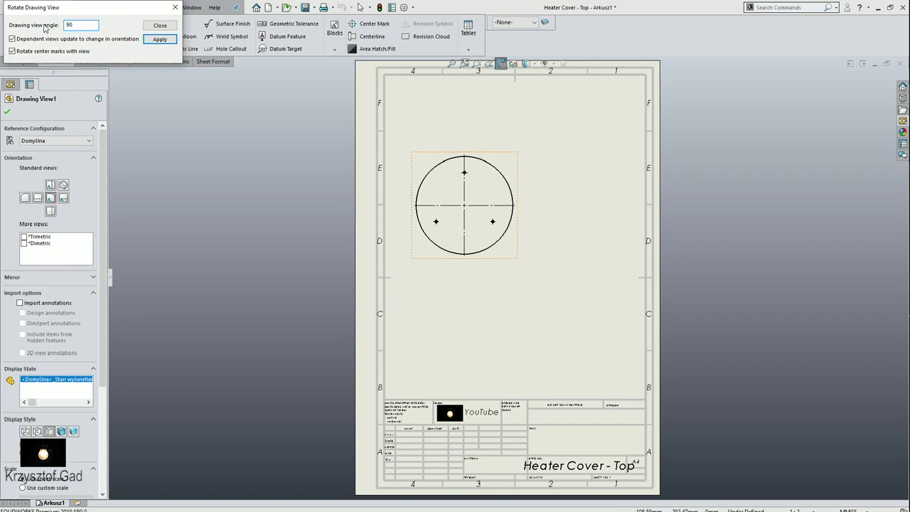
{"action": "left_click", "coordinate": [174, 7]}
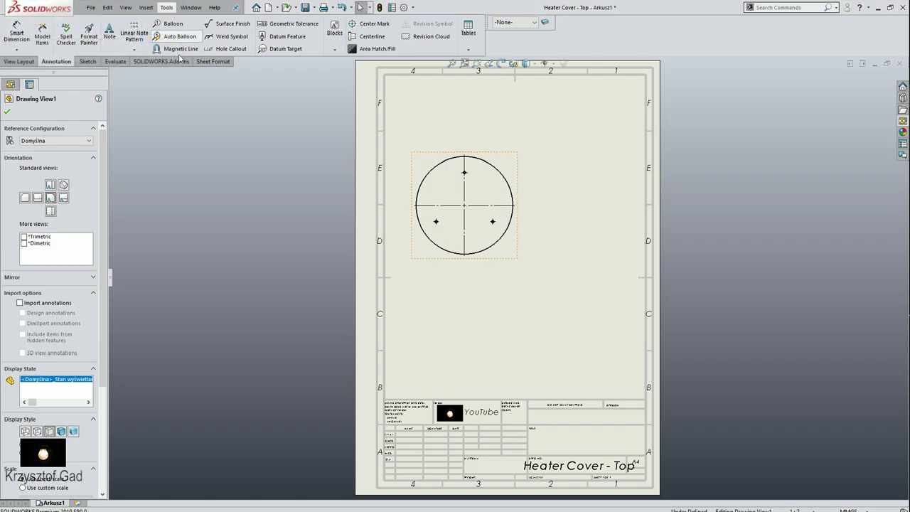
{"action": "left_click", "coordinate": [204, 140]}
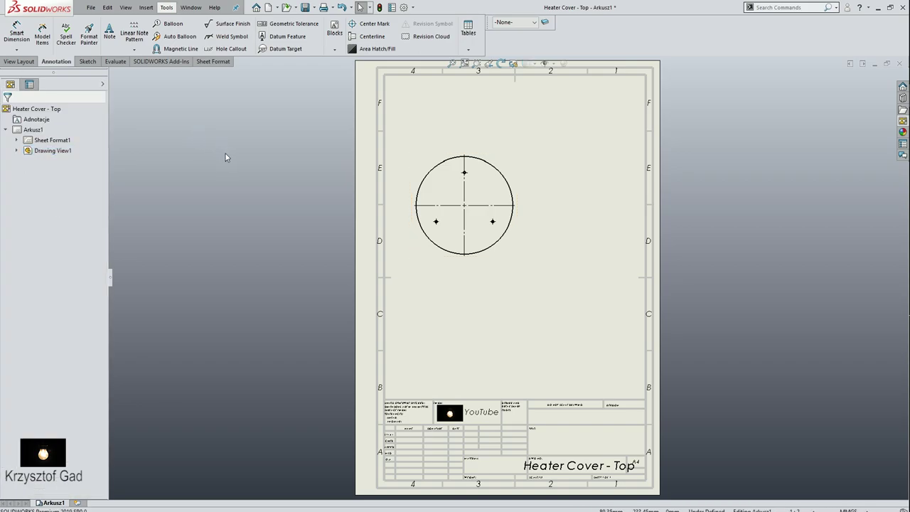
Step: Angle the lower-left and lower-right hole center marks at 120° and 60° to align radially
{"action": "key", "text": "shift+z"}
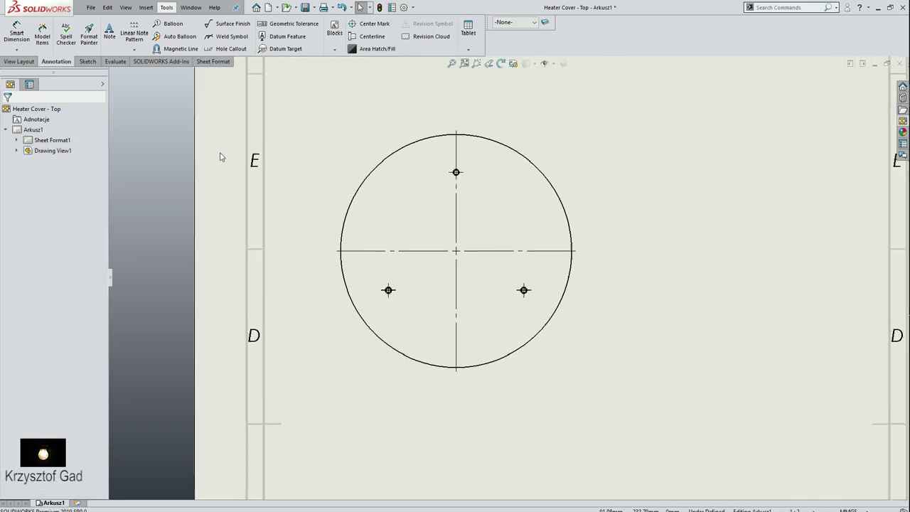
{"action": "key", "text": "shift+z"}
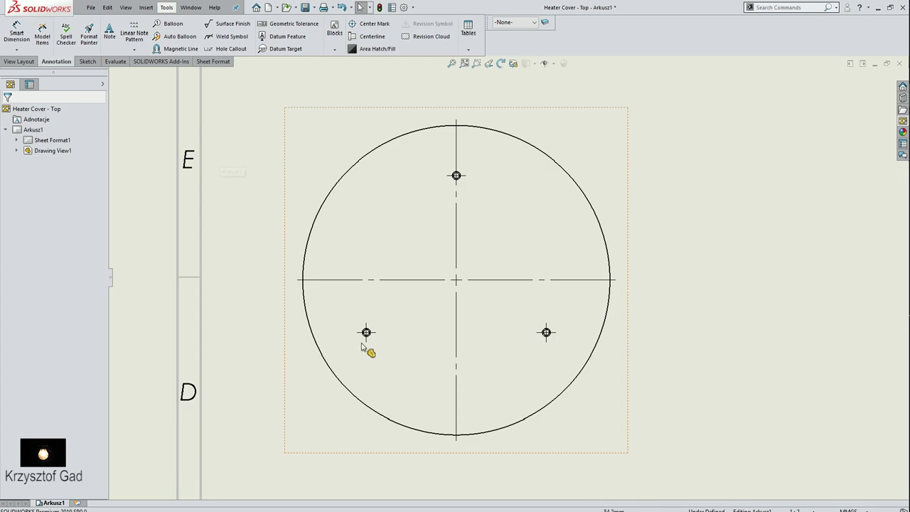
{"action": "left_click", "coordinate": [374, 335]}
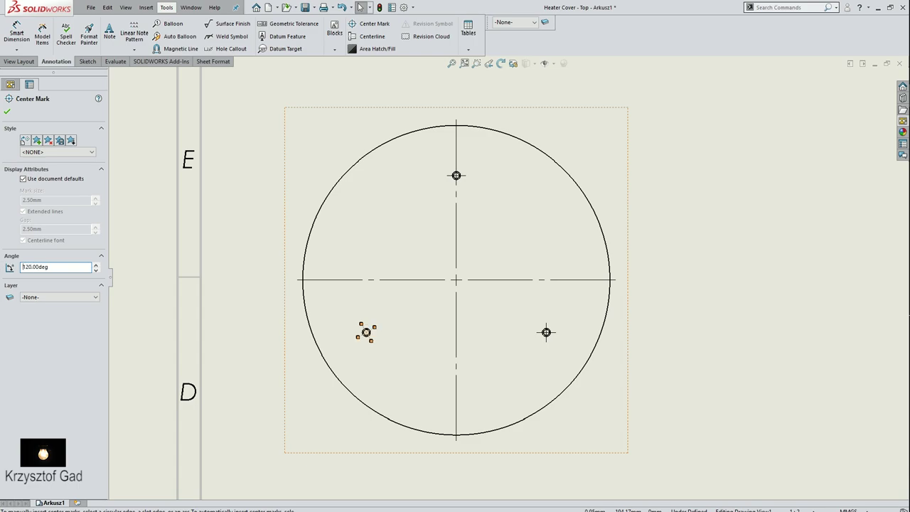
{"action": "left_click", "coordinate": [546, 332]}
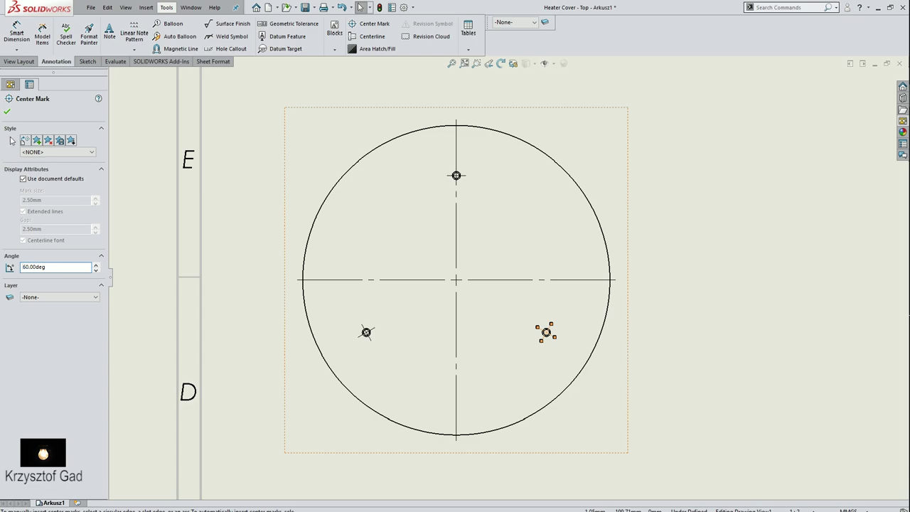
{"action": "left_click", "coordinate": [8, 111]}
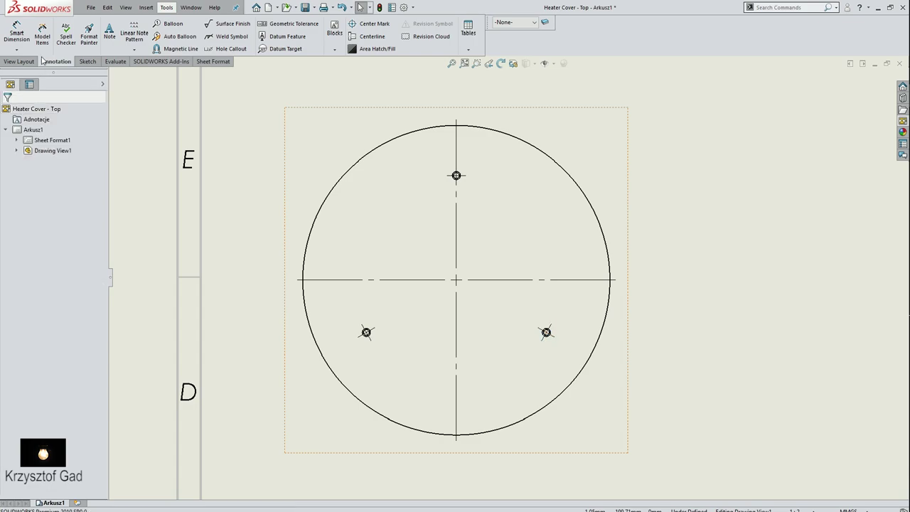
{"action": "left_click", "coordinate": [17, 32]}
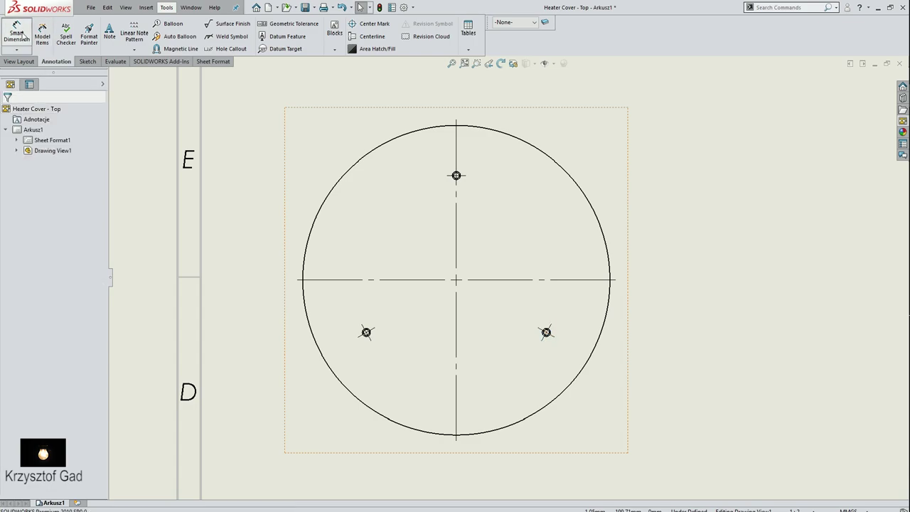
Step: Add two 120° angles: between the two lower holes, and between lower-left and top holes
{"action": "left_click", "coordinate": [362, 335]}
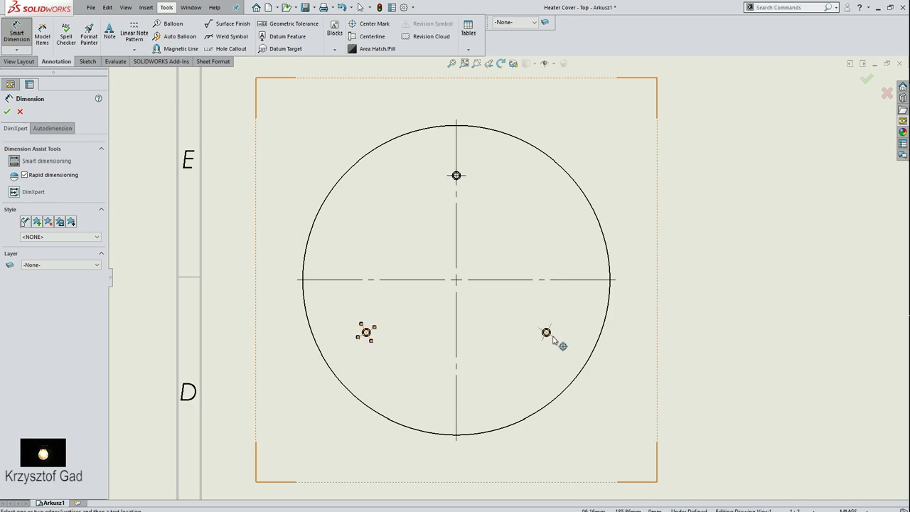
{"action": "left_click", "coordinate": [549, 336]}
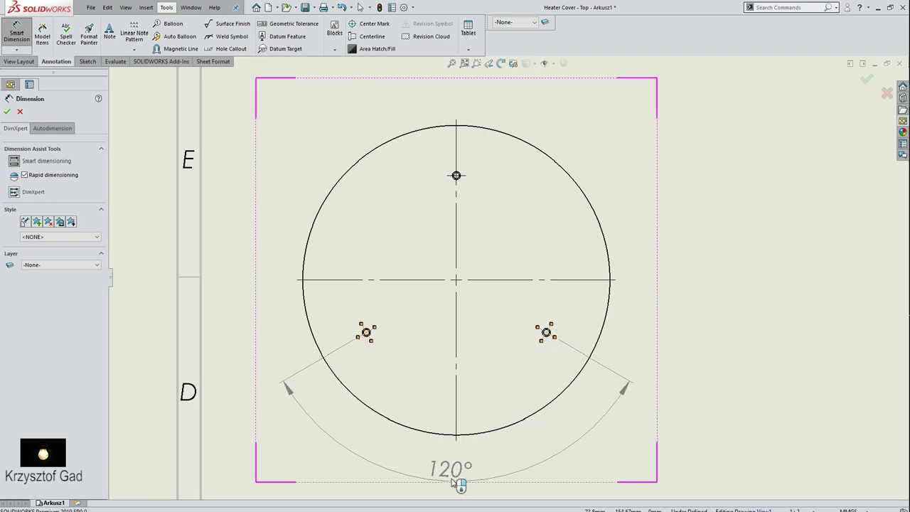
{"action": "left_click", "coordinate": [460, 471]}
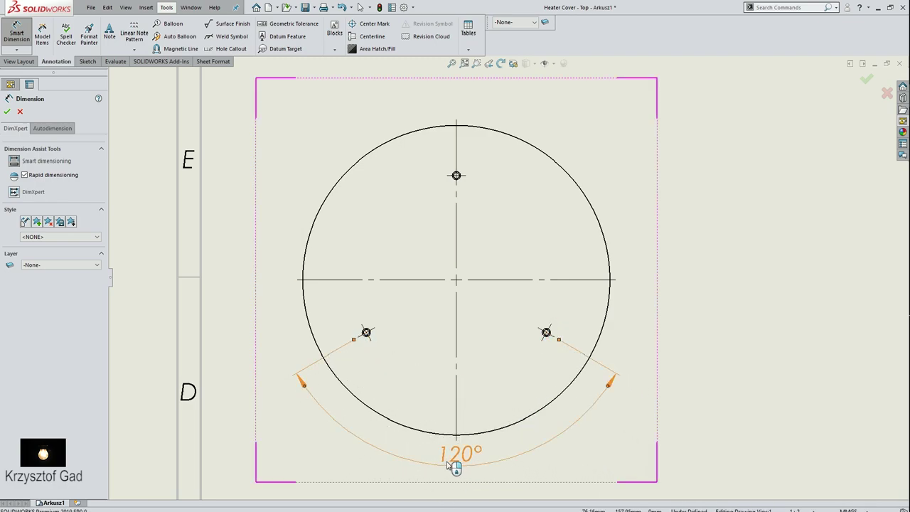
{"action": "left_click", "coordinate": [374, 333]}
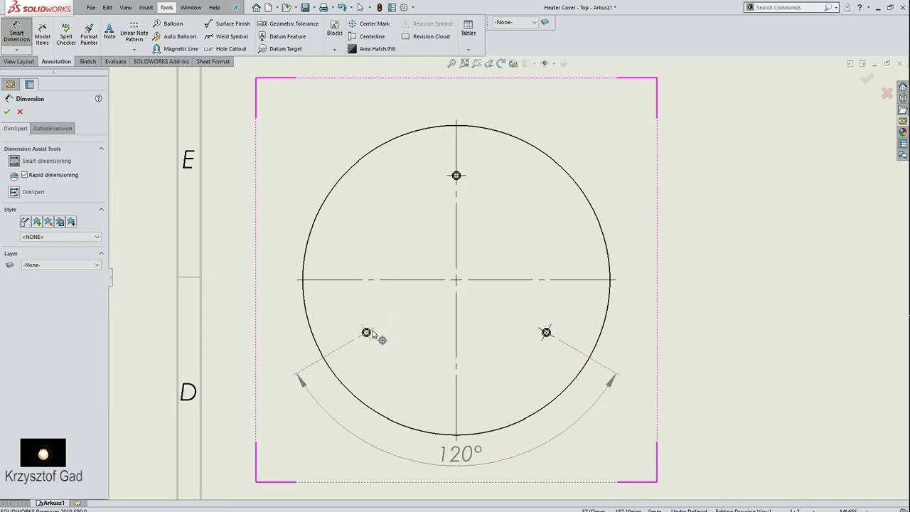
{"action": "left_click", "coordinate": [456, 176]}
{"action": "left_click", "coordinate": [290, 207]}
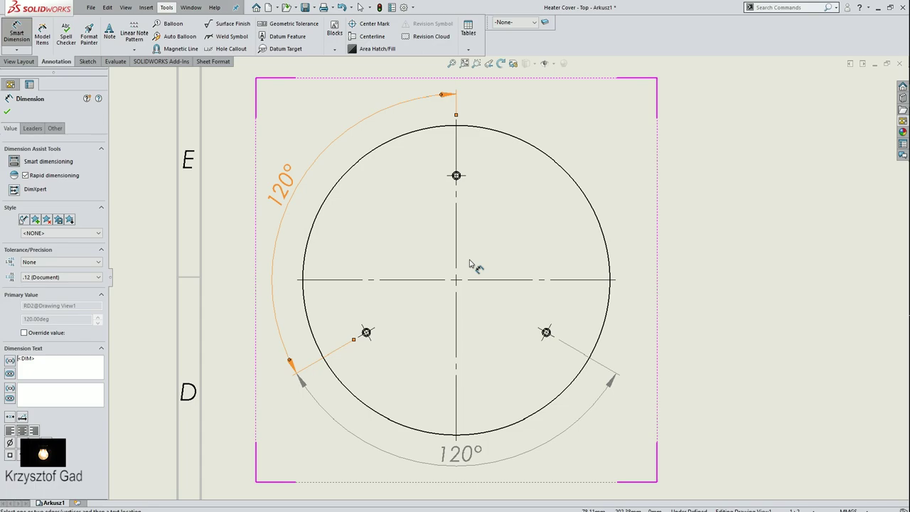
{"action": "key", "text": "Escape"}
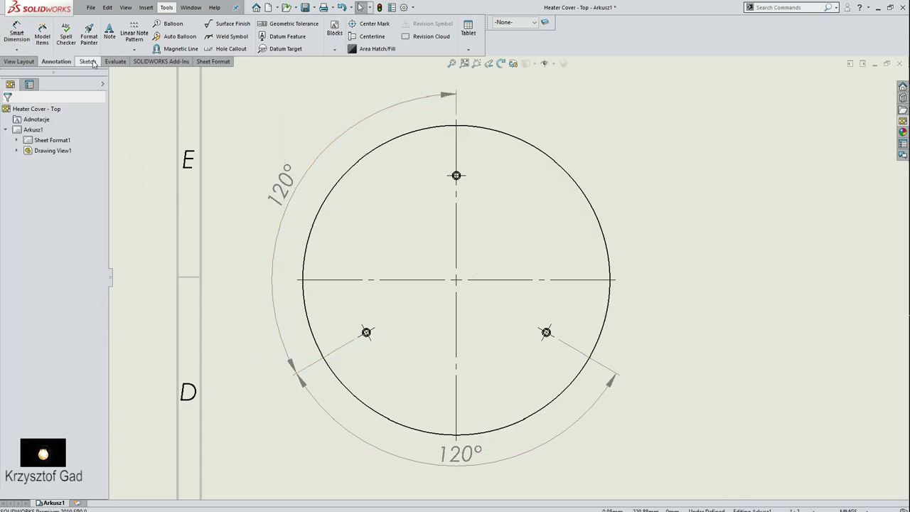
Step: Draw a 90 mm diameter construction circle at the view centre through the hole centres
{"action": "left_click", "coordinate": [88, 61]}
{"action": "left_click", "coordinate": [59, 24]}
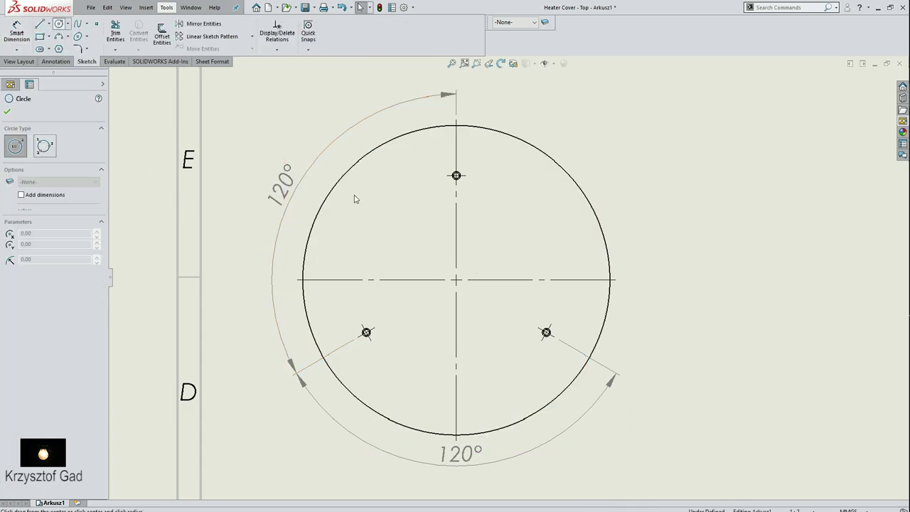
{"action": "left_click", "coordinate": [456, 279]}
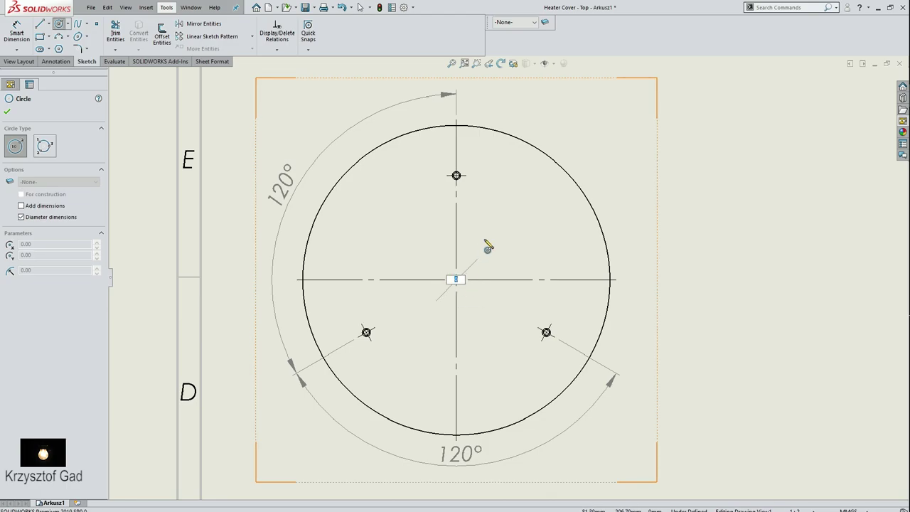
{"action": "type", "text": "90"}
{"action": "key", "text": "Return"}
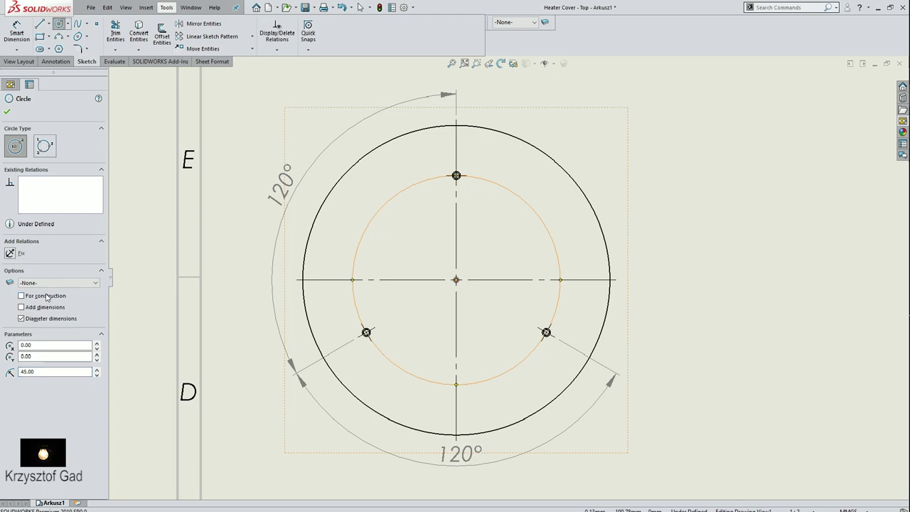
{"action": "left_click", "coordinate": [7, 113]}
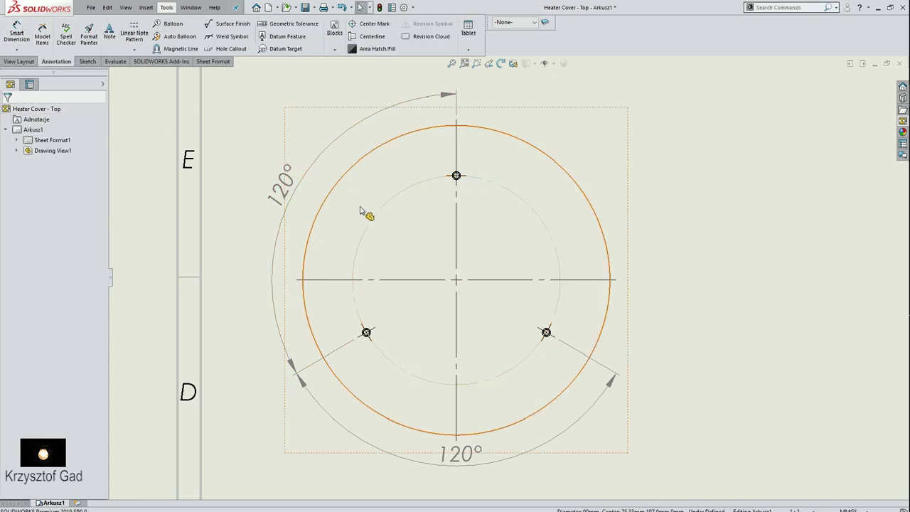
{"action": "left_click", "coordinate": [380, 216]}
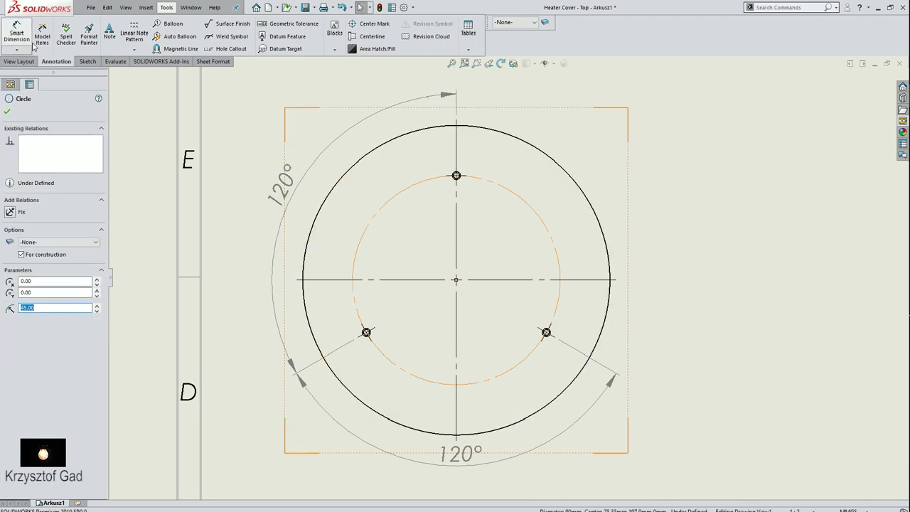
Step: Dimension the construction circle, display Ø90 as radius R45, and drag the label inside
{"action": "left_click", "coordinate": [30, 44]}
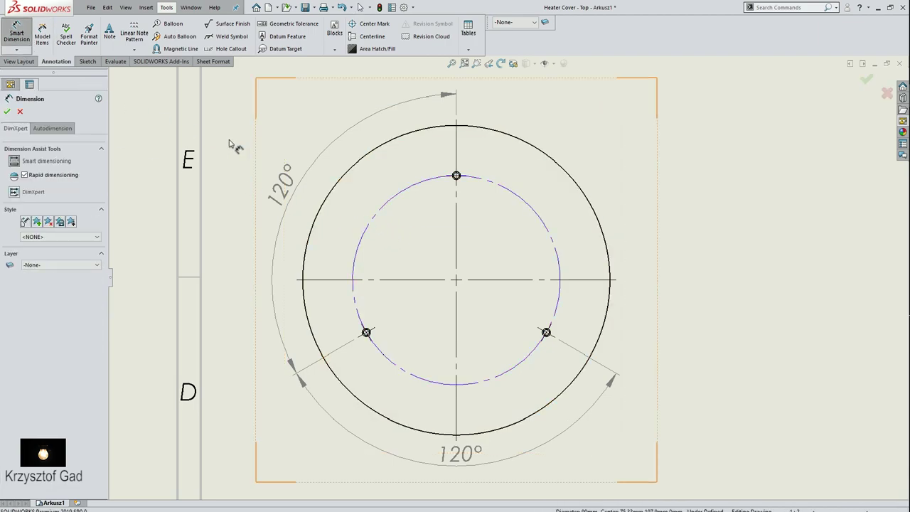
{"action": "left_click", "coordinate": [390, 213]}
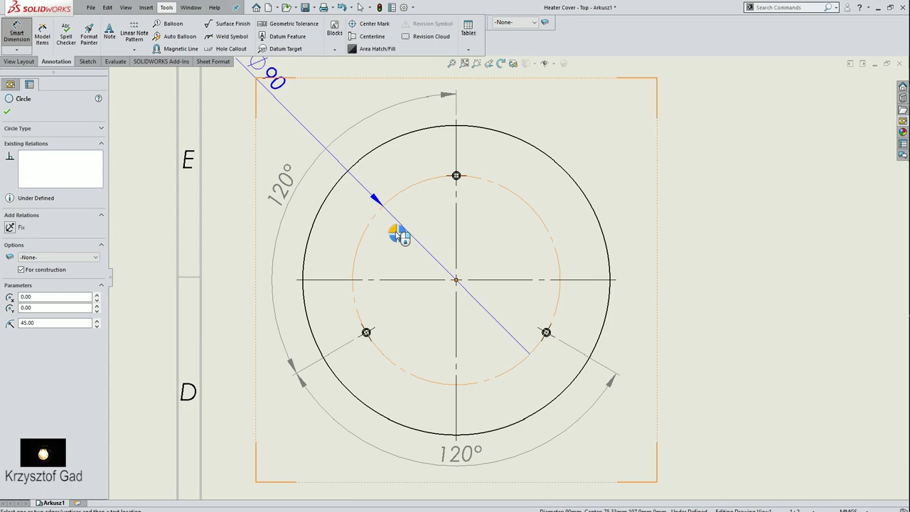
{"action": "left_click", "coordinate": [398, 236]}
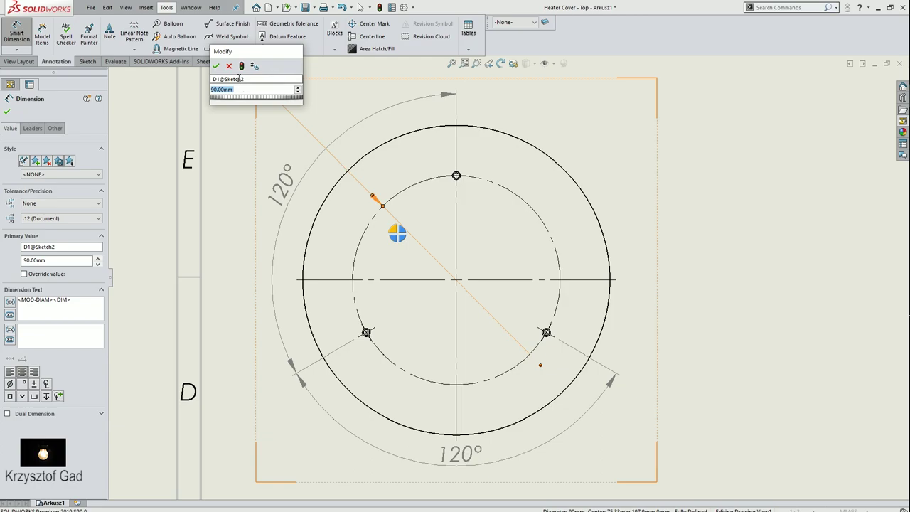
{"action": "key", "text": "Return"}
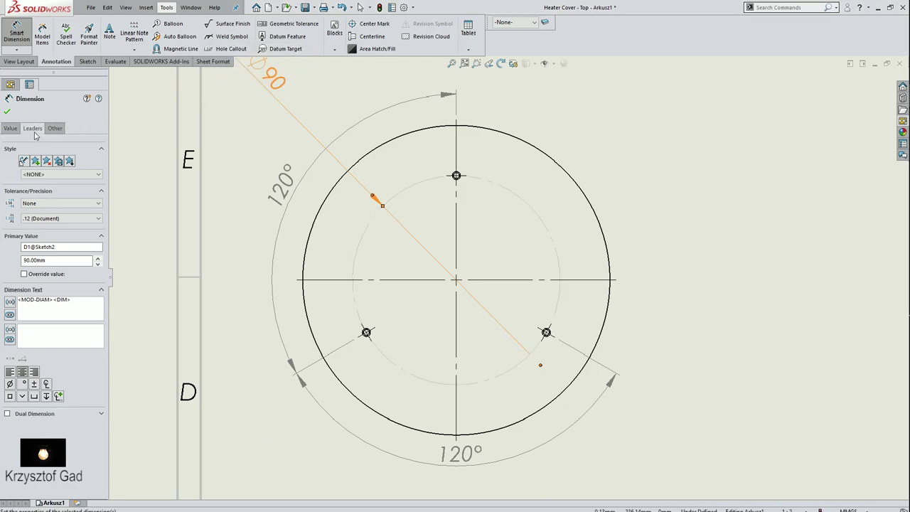
{"action": "left_click", "coordinate": [34, 133]}
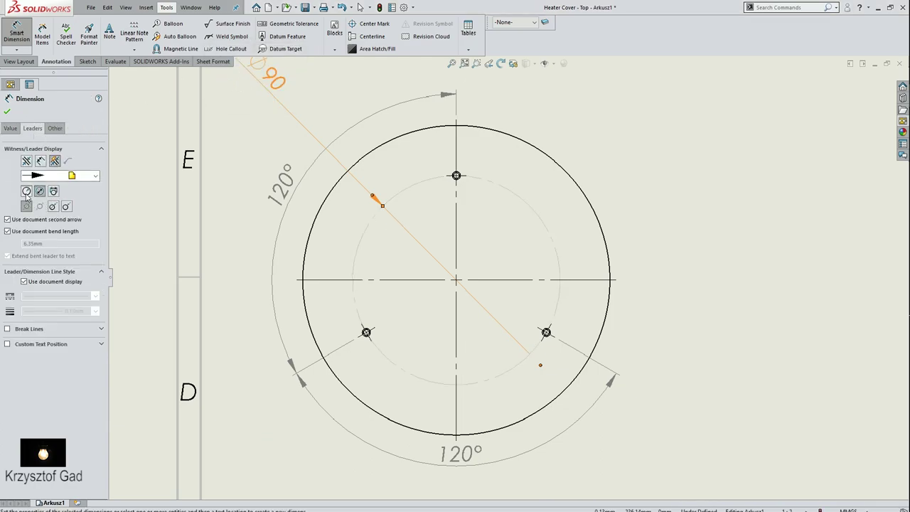
{"action": "left_click", "coordinate": [27, 192]}
{"action": "left_click", "coordinate": [7, 113]}
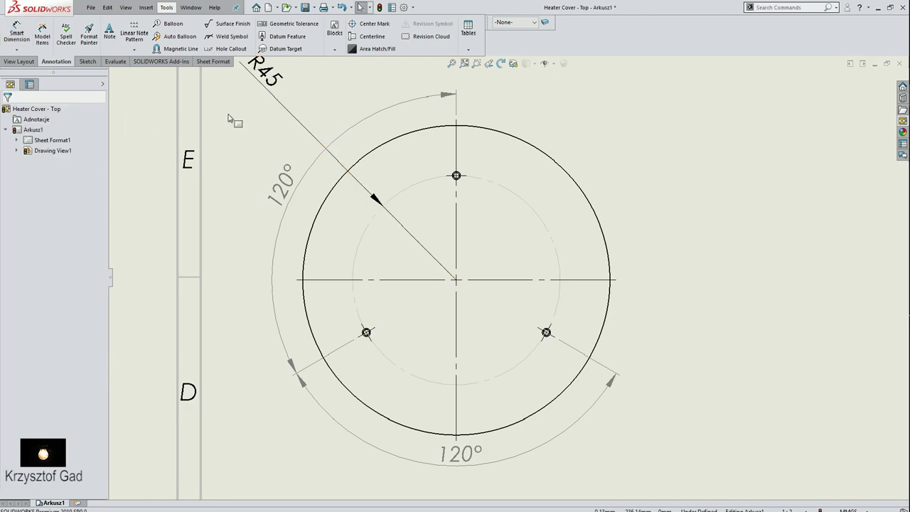
{"action": "left_click_drag", "start_coordinate": [275, 82], "coordinate": [416, 234]}
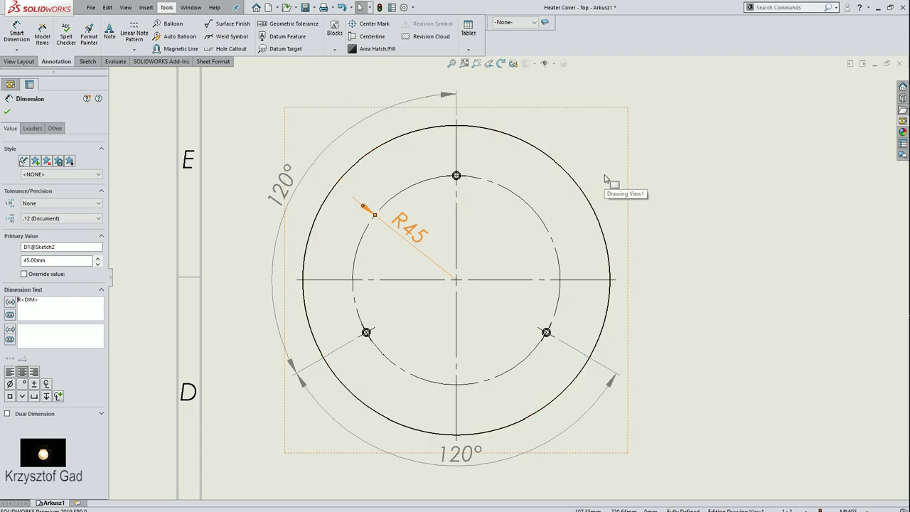
Step: Project a side view from the top view and place it to the right
{"action": "scroll", "coordinate": [605, 178], "scroll_direction": "up", "scroll_amount": 3}
{"action": "scroll", "coordinate": [538, 183], "scroll_direction": "up", "scroll_amount": 3}
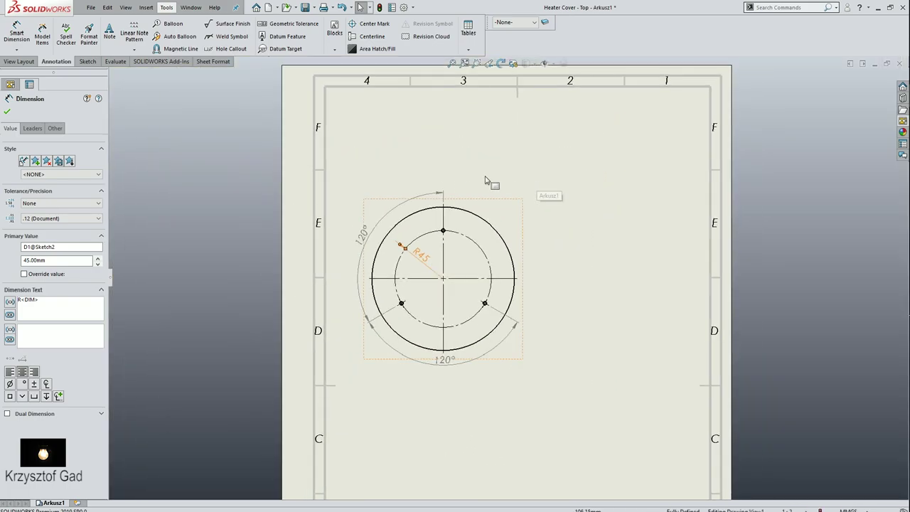
{"action": "middle_click_drag", "start_coordinate": [485, 180], "coordinate": [436, 179]}
{"action": "left_click", "coordinate": [7, 112]}
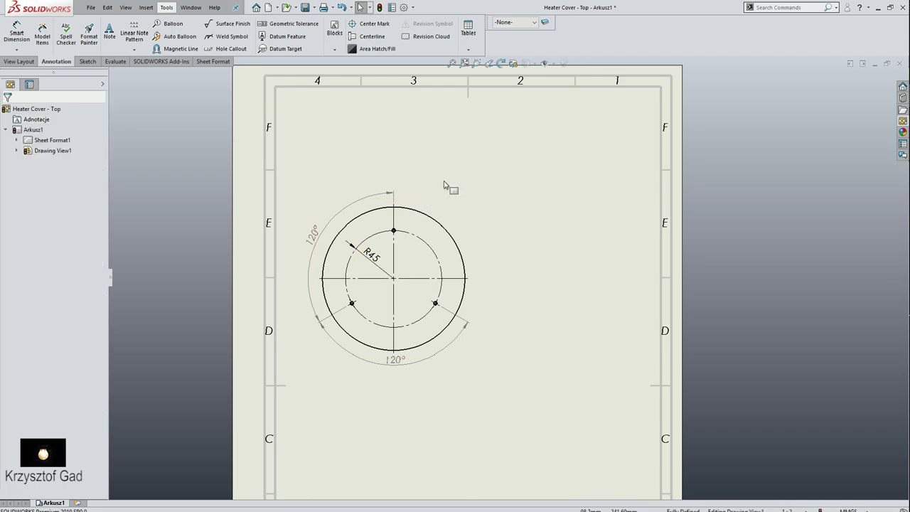
{"action": "left_click", "coordinate": [20, 61]}
{"action": "left_click", "coordinate": [63, 37]}
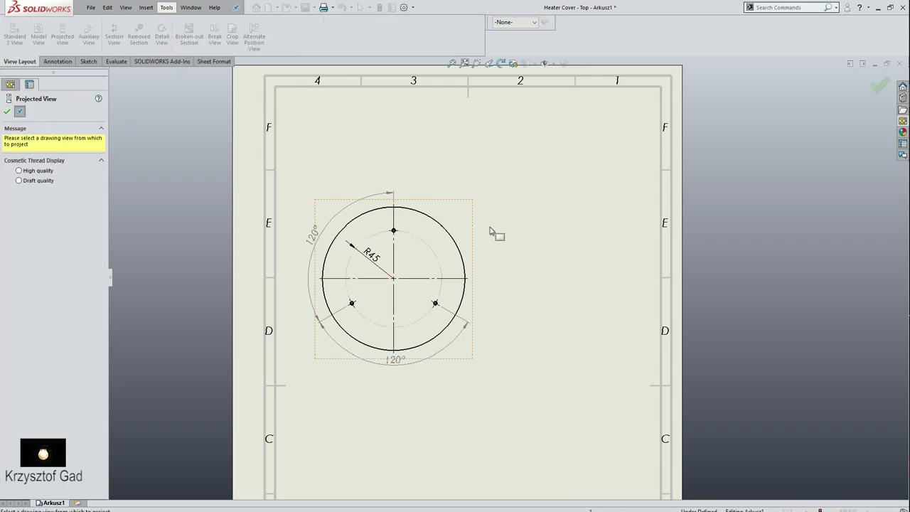
{"action": "left_click", "coordinate": [473, 250]}
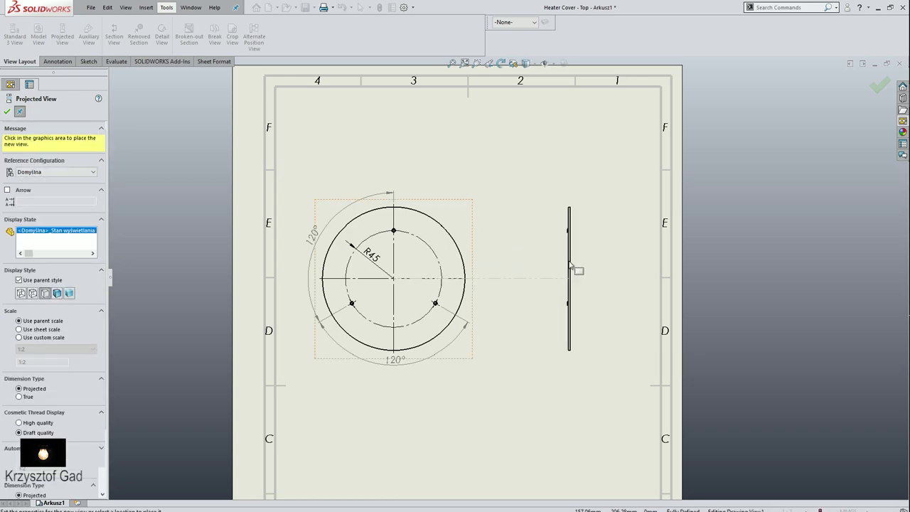
{"action": "left_click", "coordinate": [571, 262]}
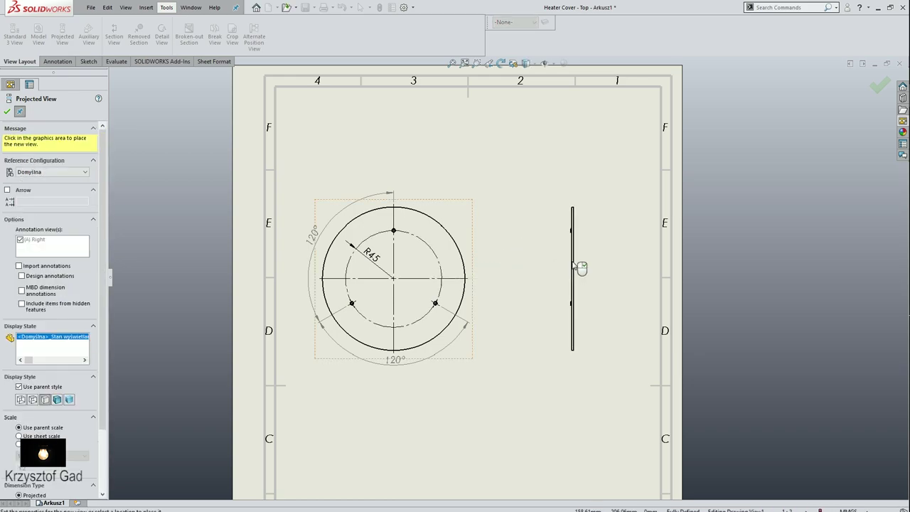
{"action": "key", "text": "Escape"}
{"action": "scroll", "coordinate": [576, 266], "scroll_direction": "down", "scroll_amount": 8}
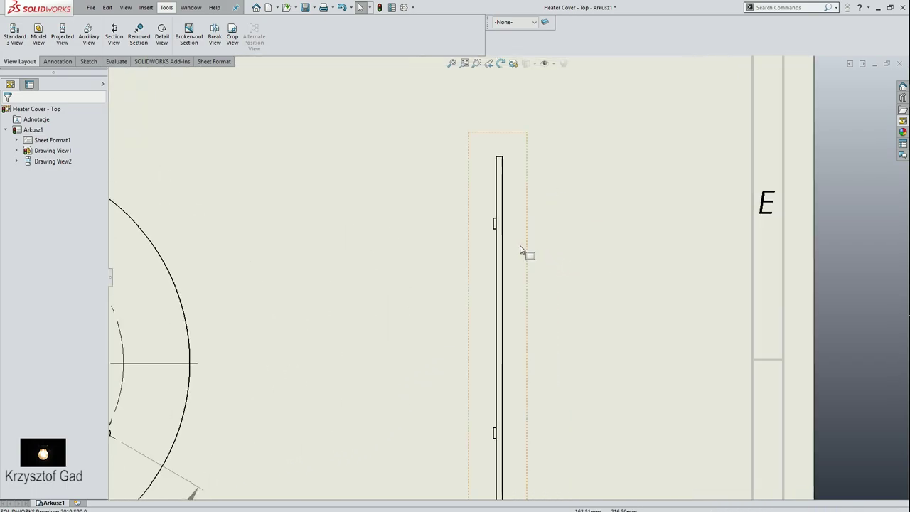
{"action": "scroll", "coordinate": [520, 251], "scroll_direction": "up", "scroll_amount": 1}
{"action": "scroll", "coordinate": [522, 248], "scroll_direction": "up", "scroll_amount": 1}
{"action": "scroll", "coordinate": [523, 246], "scroll_direction": "up", "scroll_amount": 1}
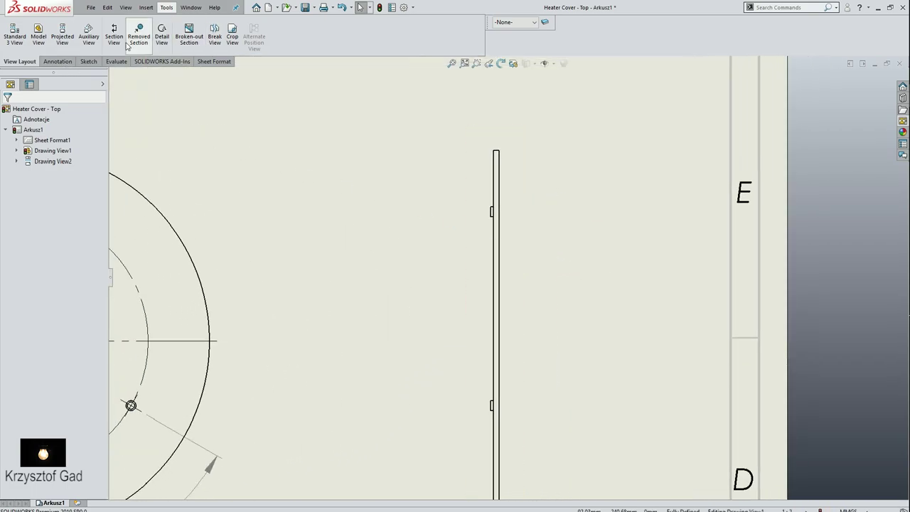
Step: Add centerlines marking the hole positions in side view Drawing View2
{"action": "left_click", "coordinate": [56, 61]}
{"action": "left_click", "coordinate": [372, 36]}
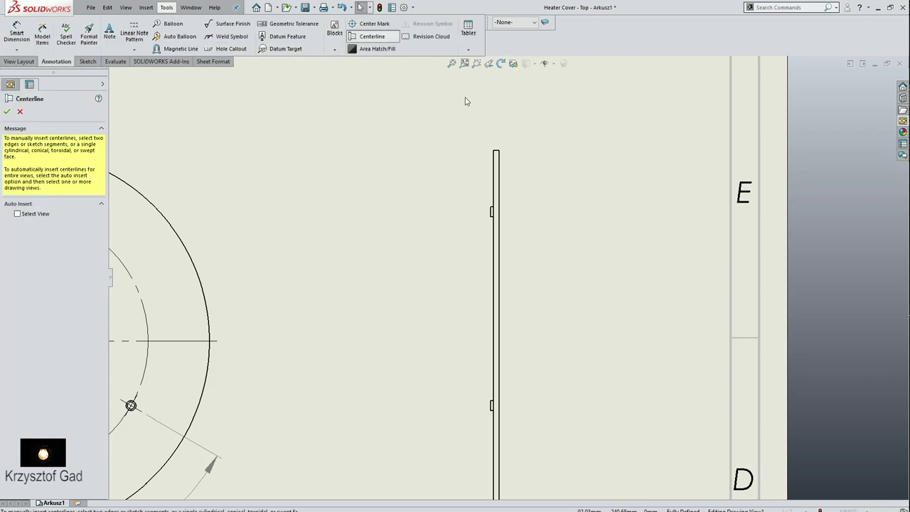
{"action": "left_click", "coordinate": [495, 152]}
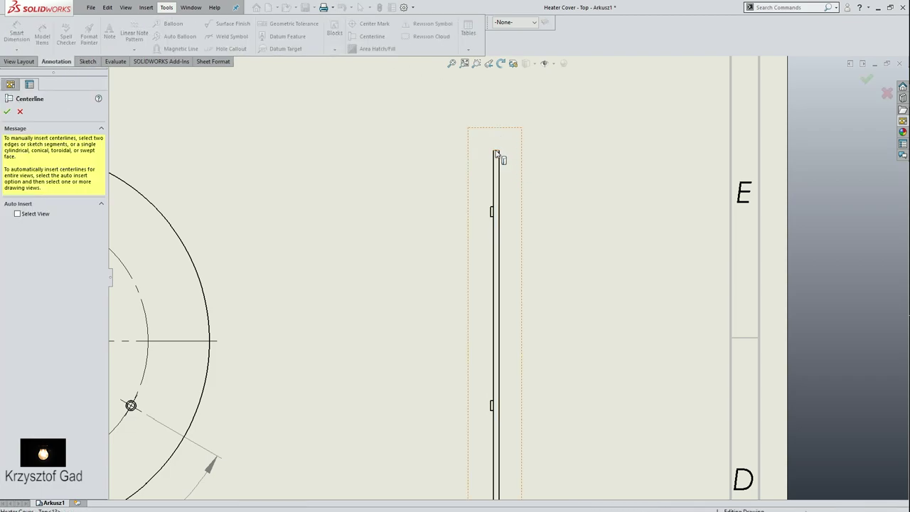
{"action": "scroll", "coordinate": [523, 324], "scroll_direction": "up", "scroll_amount": 3}
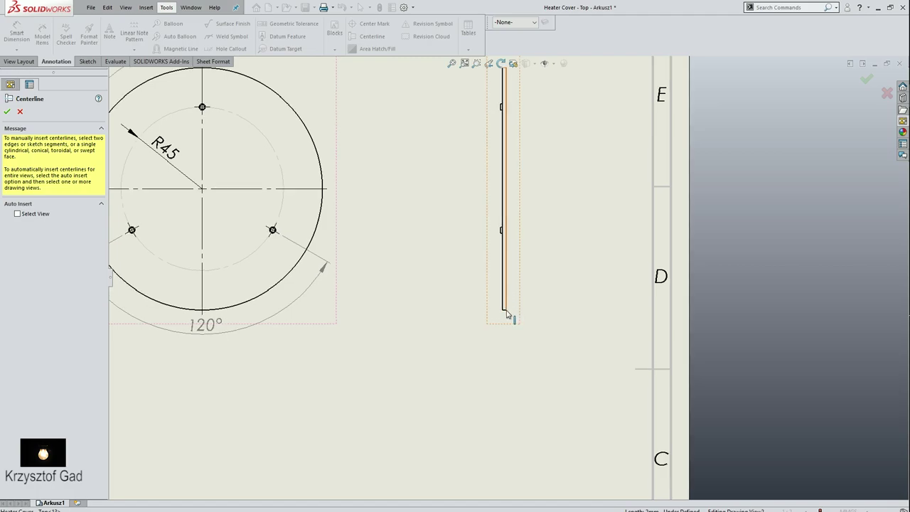
{"action": "scroll", "coordinate": [506, 314], "scroll_direction": "down", "scroll_amount": 3}
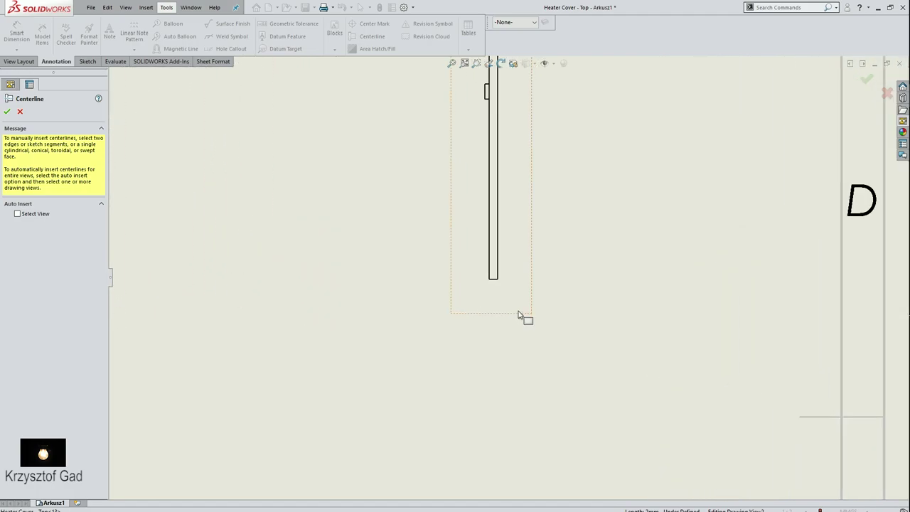
{"action": "scroll", "coordinate": [519, 278], "scroll_direction": "up", "scroll_amount": 2}
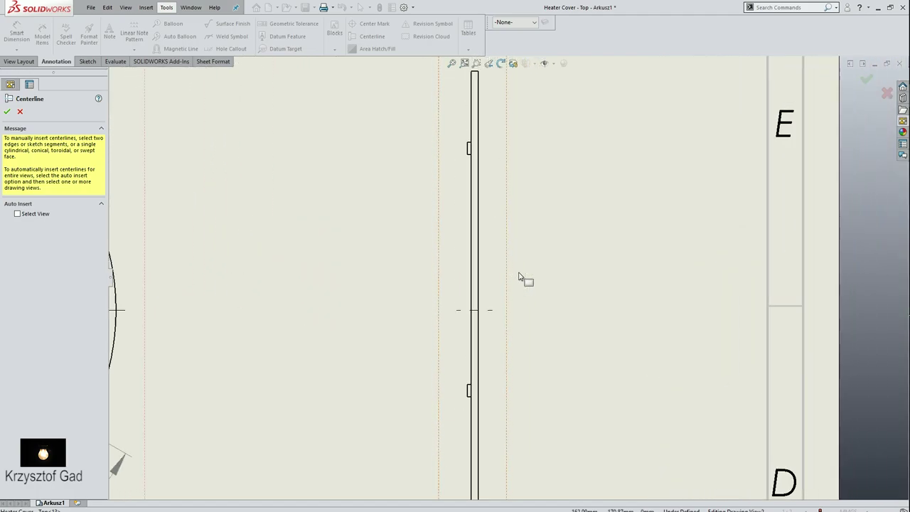
{"action": "scroll", "coordinate": [471, 300], "scroll_direction": "down", "scroll_amount": 3}
{"action": "scroll", "coordinate": [472, 300], "scroll_direction": "down", "scroll_amount": 1}
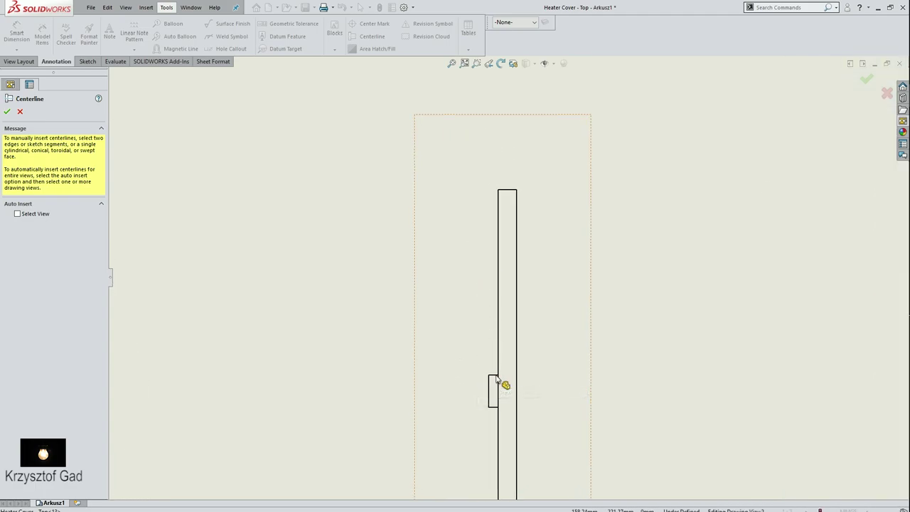
{"action": "scroll", "coordinate": [481, 412], "scroll_direction": "up", "scroll_amount": 3}
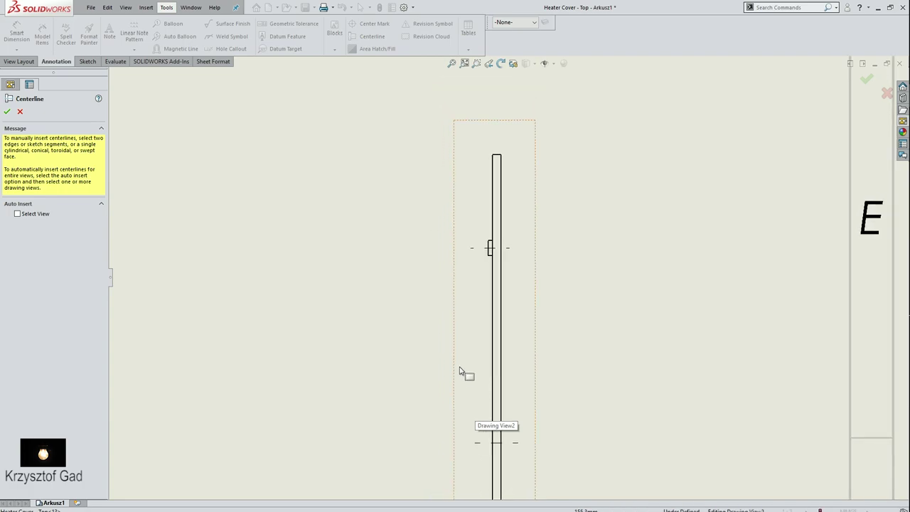
{"action": "left_click", "coordinate": [13, 108]}
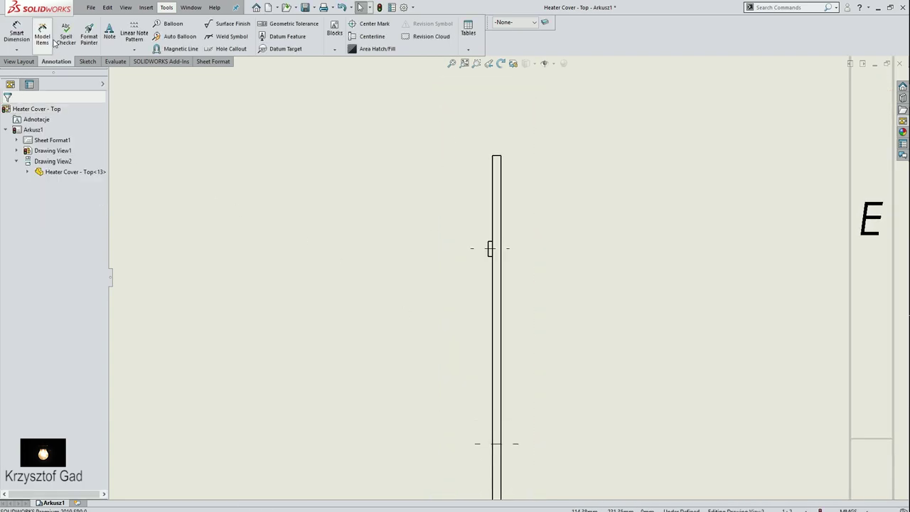
Step: Cut a 66.50 mm deep broken-out section within a closed spline around the side view's top
{"action": "left_click", "coordinate": [34, 63]}
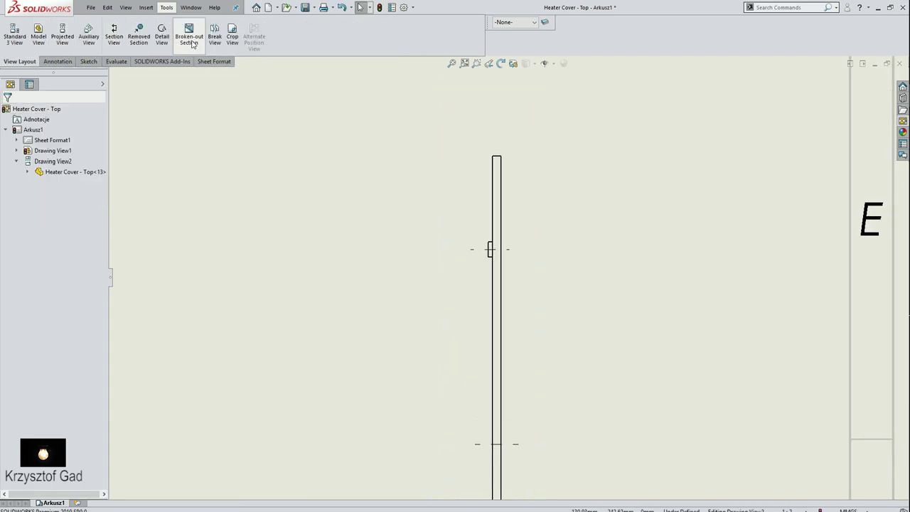
{"action": "left_click", "coordinate": [187, 40]}
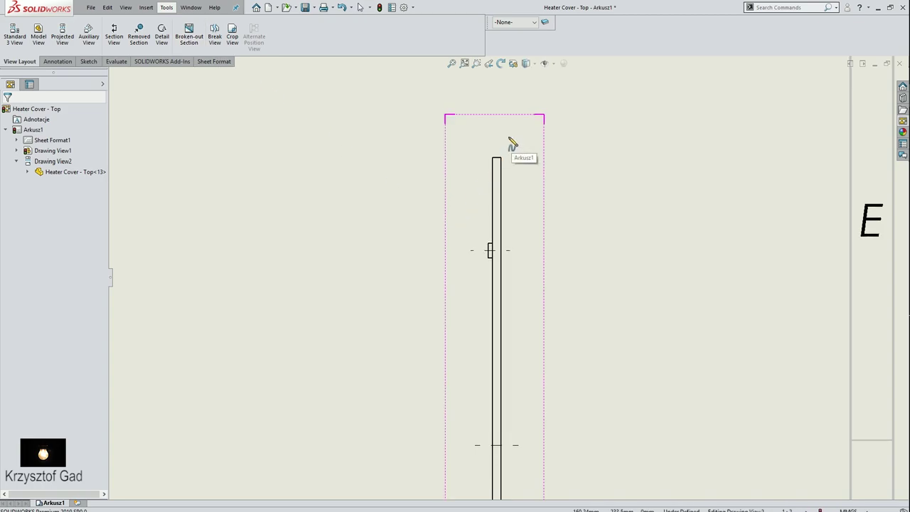
{"action": "left_click", "coordinate": [385, 223]}
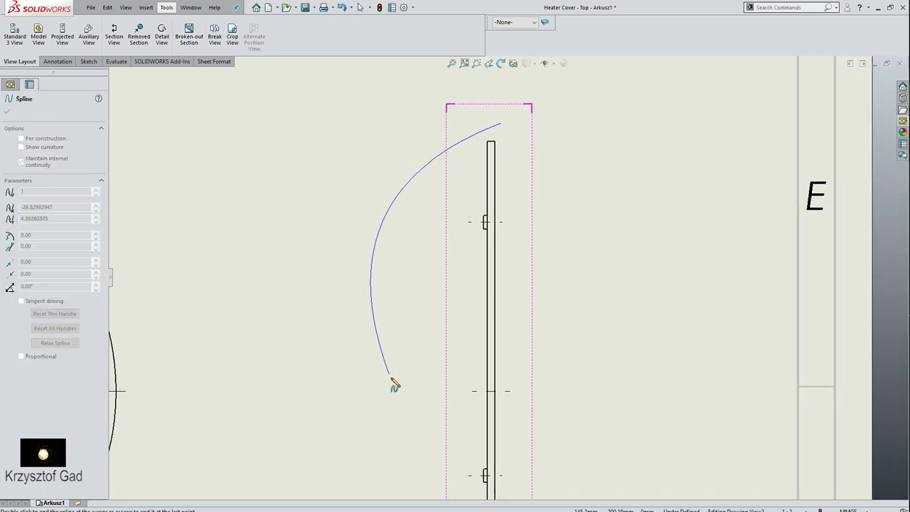
{"action": "left_click", "coordinate": [474, 392]}
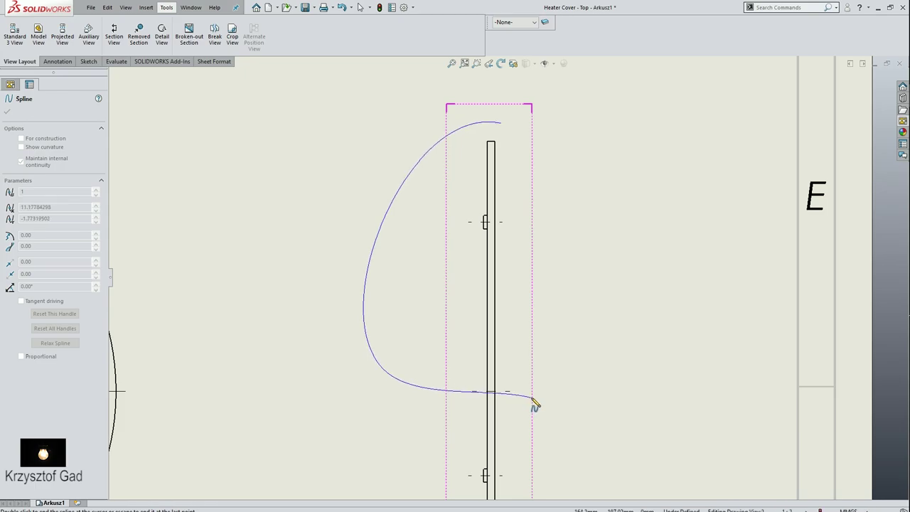
{"action": "left_click", "coordinate": [590, 281]}
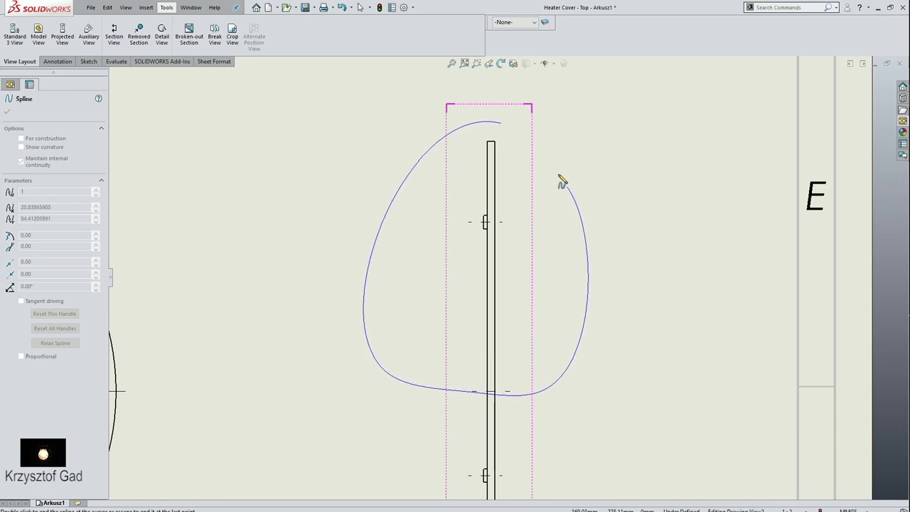
{"action": "left_click", "coordinate": [500, 123]}
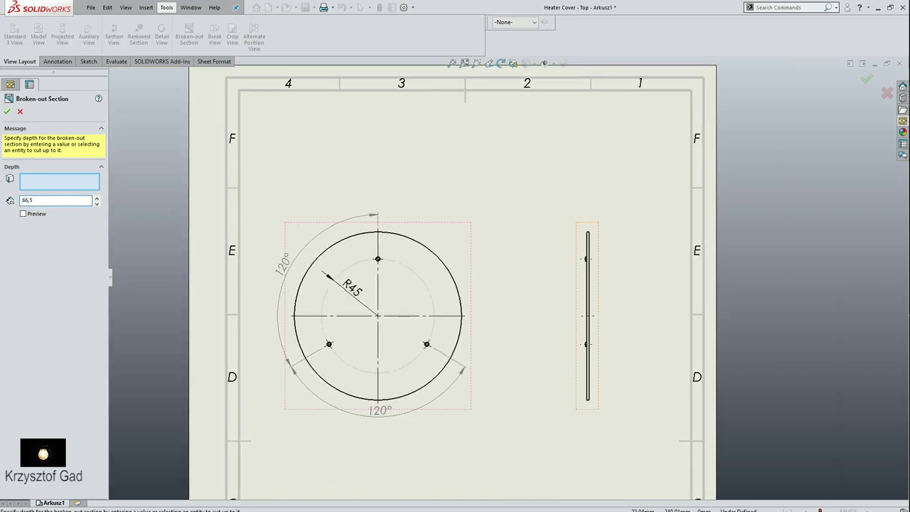
{"action": "left_click", "coordinate": [32, 214]}
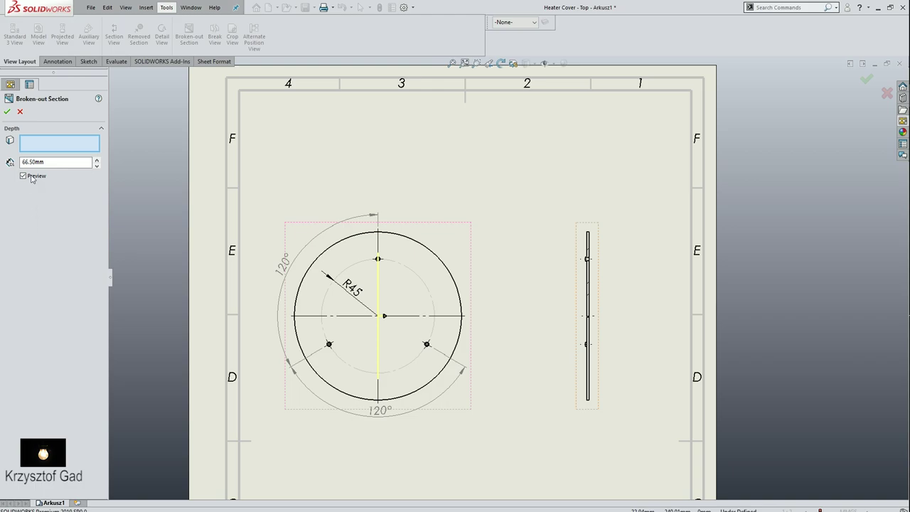
{"action": "left_click", "coordinate": [19, 111]}
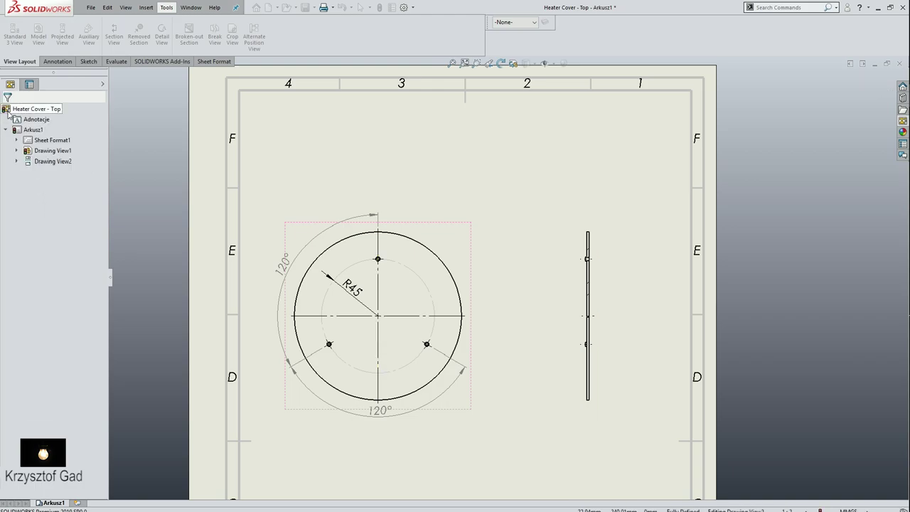
{"action": "left_click", "coordinate": [57, 61]}
Step: Dimension the side view's 2 mm thickness below the part
{"action": "left_click", "coordinate": [17, 32]}
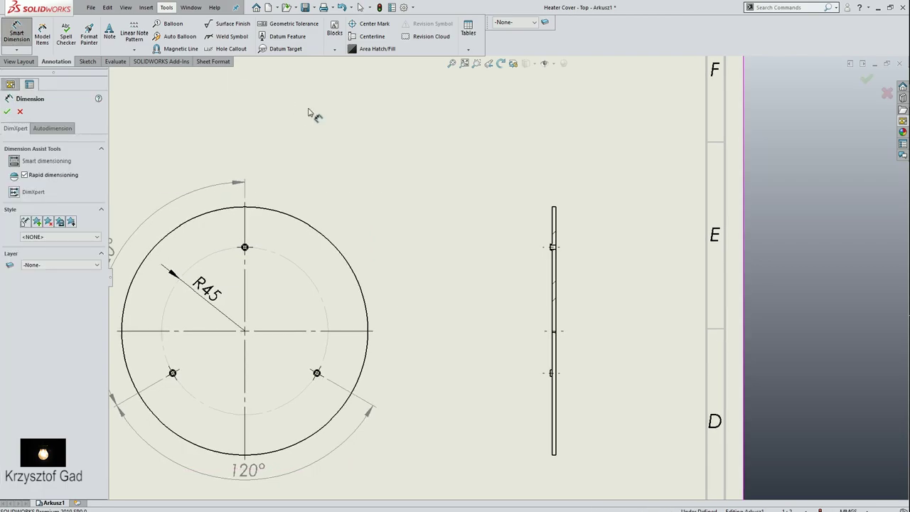
{"action": "scroll", "coordinate": [507, 417], "scroll_direction": "down", "scroll_amount": 2}
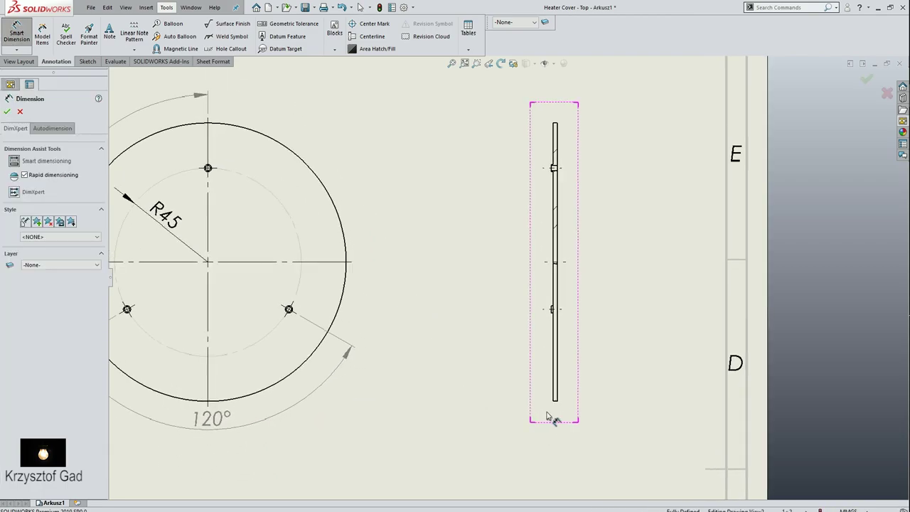
{"action": "scroll", "coordinate": [551, 414], "scroll_direction": "down", "scroll_amount": 1}
{"action": "scroll", "coordinate": [548, 398], "scroll_direction": "down", "scroll_amount": 1}
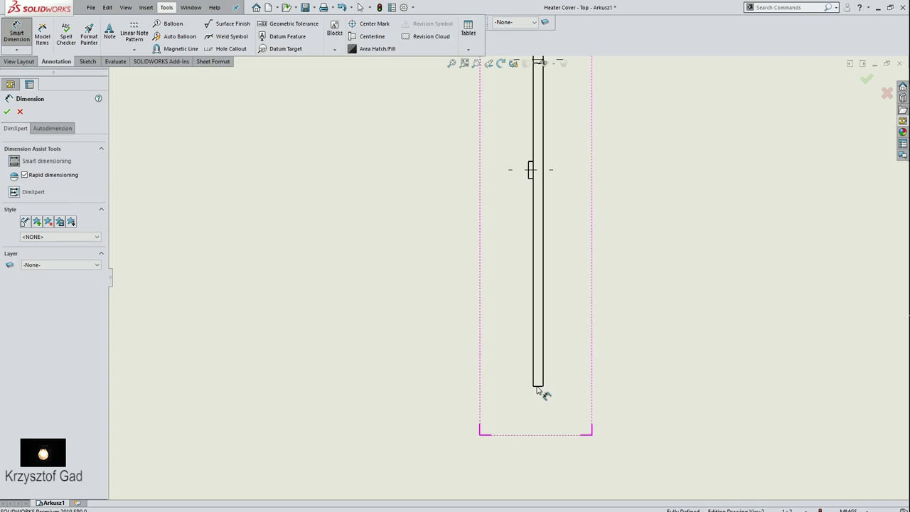
{"action": "left_click", "coordinate": [538, 388]}
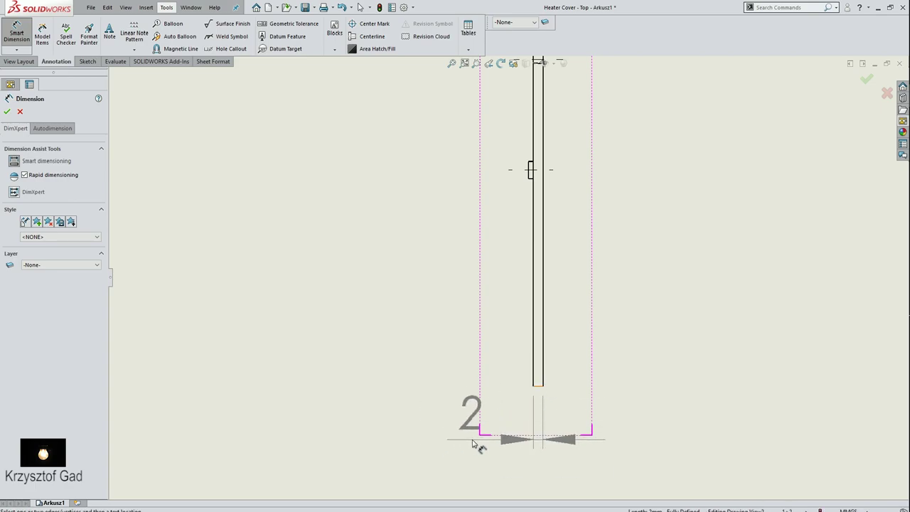
{"action": "left_click", "coordinate": [473, 443]}
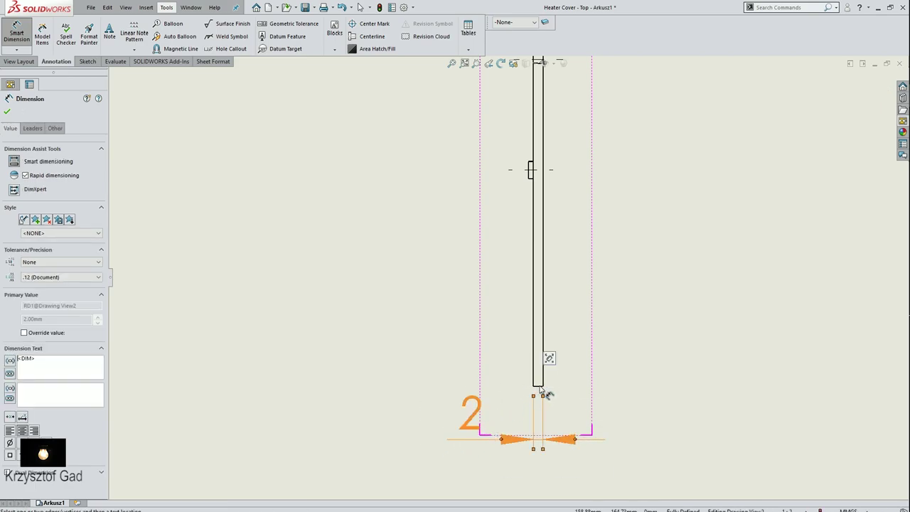
Step: Dimension the part's full 133 length and add a diameter symbol to make it Ø133
{"action": "left_click", "coordinate": [543, 395]}
{"action": "scroll", "coordinate": [532, 391], "scroll_direction": "up", "scroll_amount": 2}
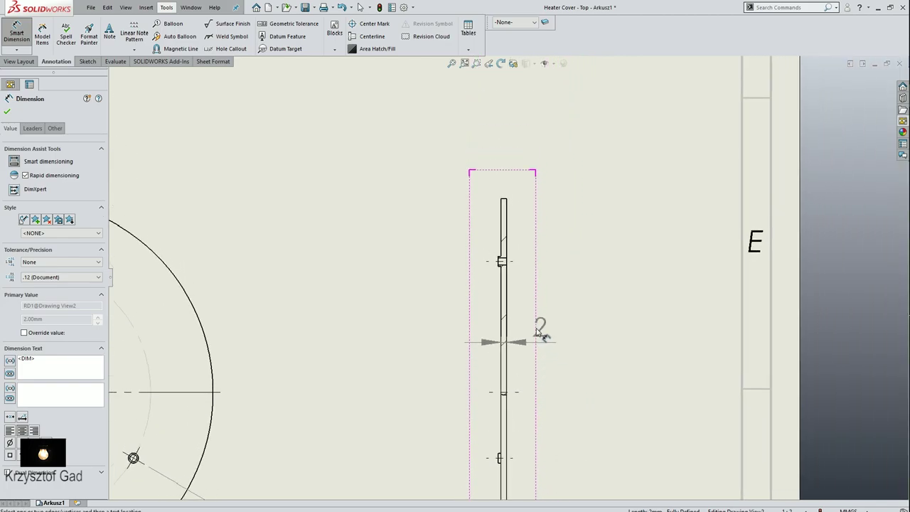
{"action": "left_click", "coordinate": [505, 257]}
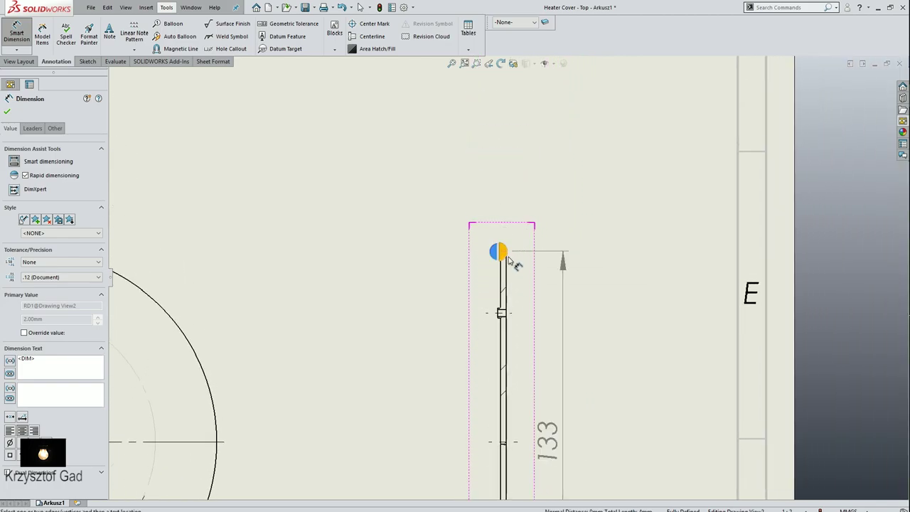
{"action": "scroll", "coordinate": [548, 315], "scroll_direction": "up", "scroll_amount": 2}
{"action": "scroll", "coordinate": [547, 315], "scroll_direction": "up", "scroll_amount": 2}
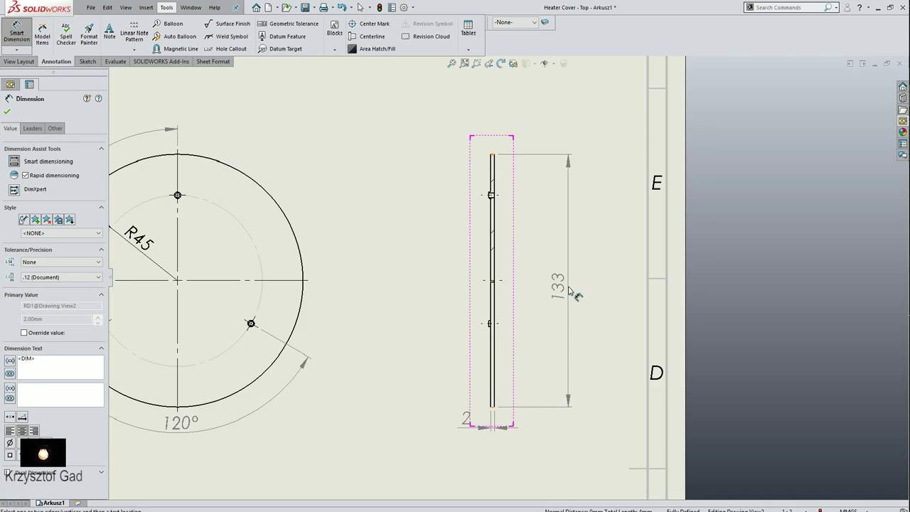
{"action": "left_click", "coordinate": [569, 288]}
{"action": "left_click", "coordinate": [569, 289]}
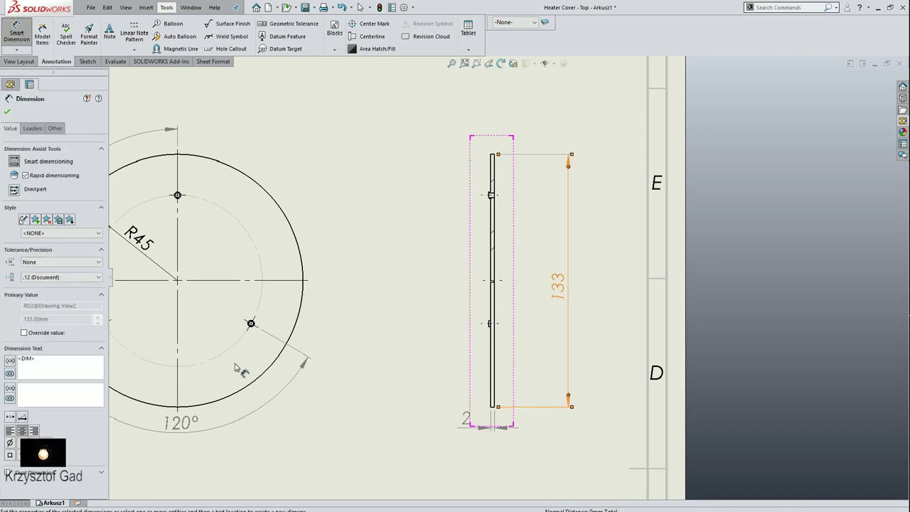
{"action": "left_click", "coordinate": [10, 443]}
{"action": "scroll", "coordinate": [441, 202], "scroll_direction": "down", "scroll_amount": 1}
{"action": "scroll", "coordinate": [481, 211], "scroll_direction": "down", "scroll_amount": 3}
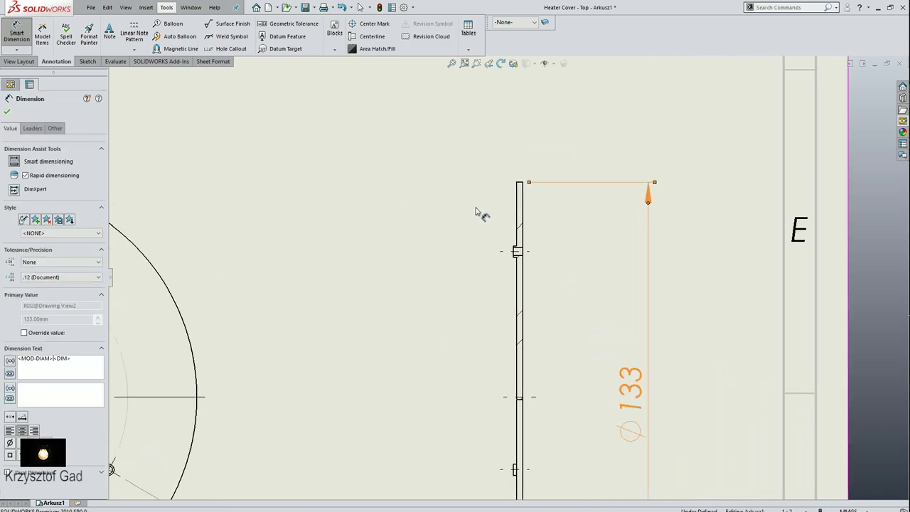
{"action": "scroll", "coordinate": [491, 227], "scroll_direction": "down", "scroll_amount": 3}
{"action": "scroll", "coordinate": [508, 298], "scroll_direction": "down", "scroll_amount": 2}
{"action": "scroll", "coordinate": [511, 311], "scroll_direction": "down", "scroll_amount": 1}
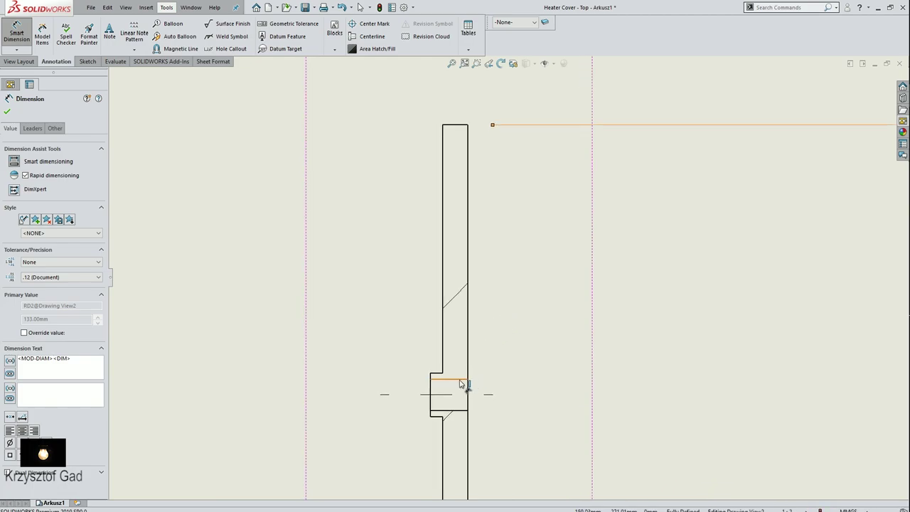
Step: Dimension the Ø2,5 and Ø3,5 hole diameters on either side of the view
{"action": "left_click", "coordinate": [463, 411]}
{"action": "scroll", "coordinate": [583, 382], "scroll_direction": "up", "scroll_amount": 2}
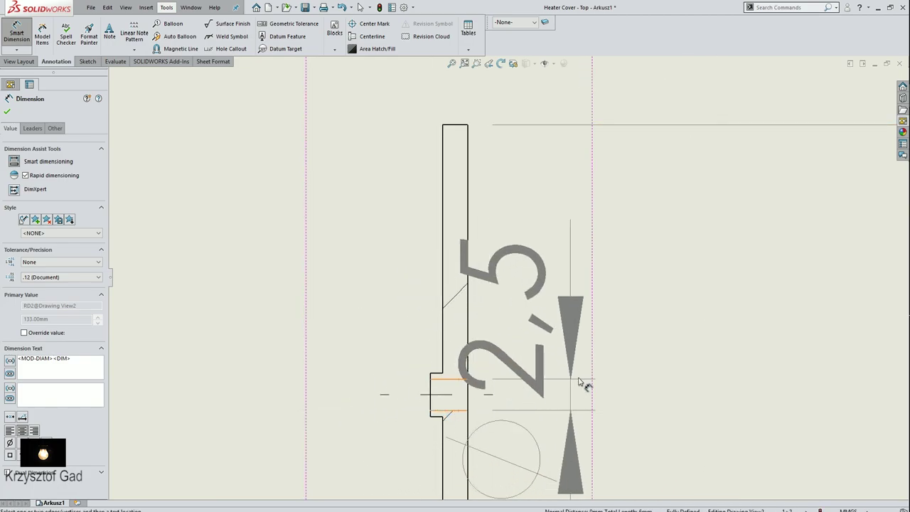
{"action": "scroll", "coordinate": [583, 365], "scroll_direction": "up", "scroll_amount": 2}
{"action": "scroll", "coordinate": [568, 368], "scroll_direction": "up", "scroll_amount": 1}
{"action": "left_click", "coordinate": [575, 384]}
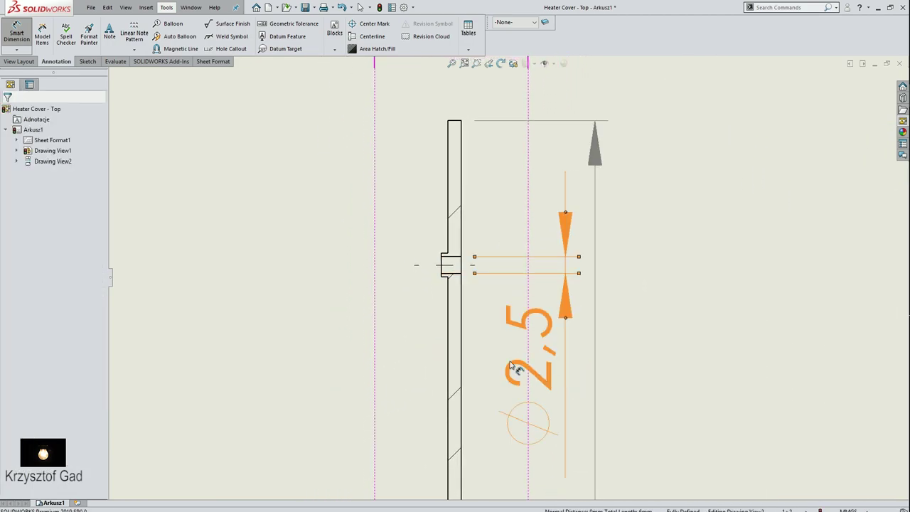
{"action": "left_click", "coordinate": [445, 280]}
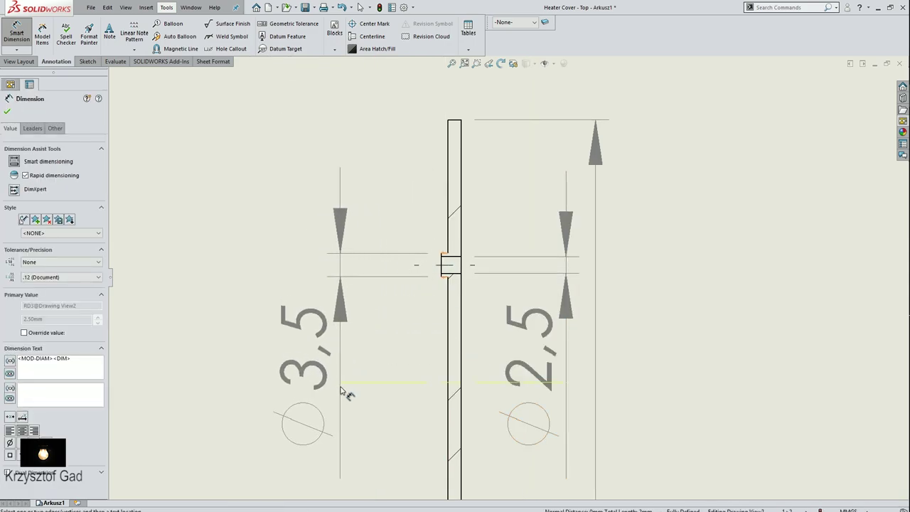
{"action": "left_click", "coordinate": [347, 391]}
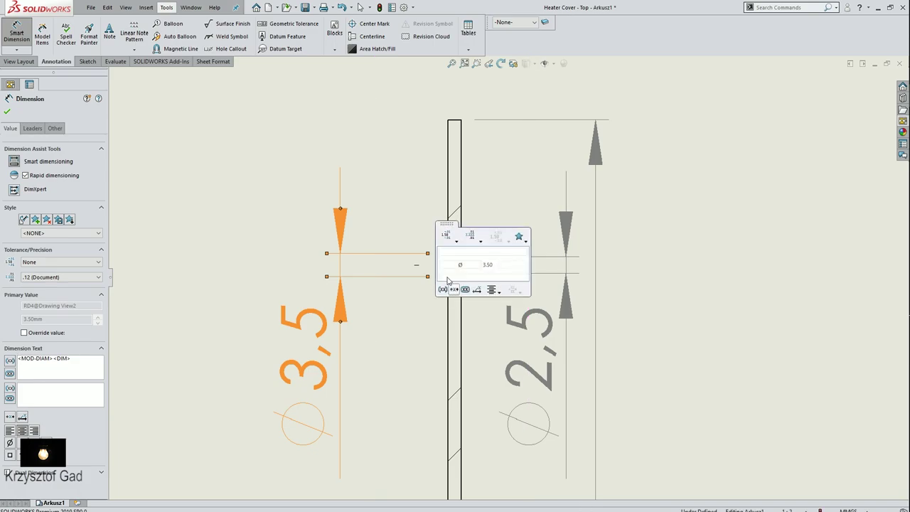
Step: Dimension the 1 mm step width above the part
{"action": "left_click", "coordinate": [449, 179]}
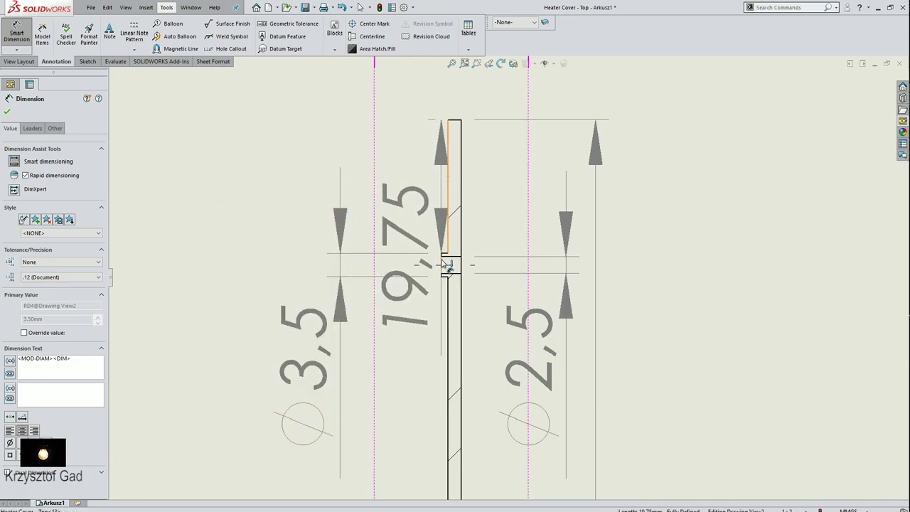
{"action": "scroll", "coordinate": [441, 256], "scroll_direction": "up", "scroll_amount": 1}
{"action": "scroll", "coordinate": [433, 221], "scroll_direction": "up", "scroll_amount": 2}
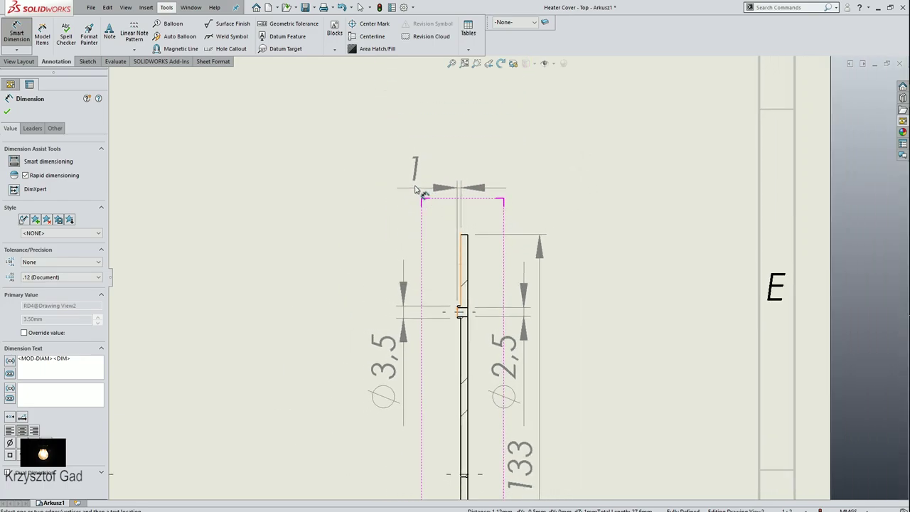
{"action": "left_click", "coordinate": [418, 188]}
{"action": "scroll", "coordinate": [418, 190], "scroll_direction": "up", "scroll_amount": 2}
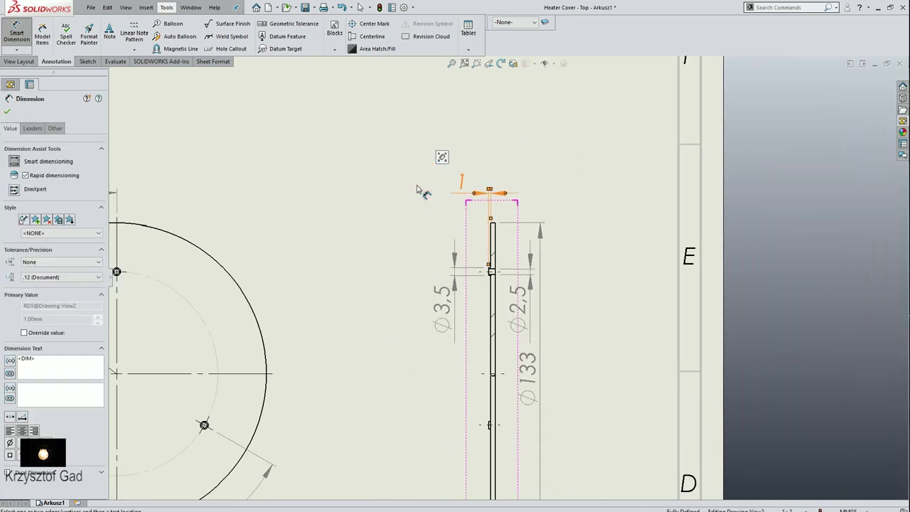
{"action": "scroll", "coordinate": [422, 189], "scroll_direction": "up", "scroll_amount": 2}
Step: Finish dimensioning, nudge the Ø133 dimension, then switch to the 5 Heater Cover.SLDPRT window
{"action": "key", "text": "Escape"}
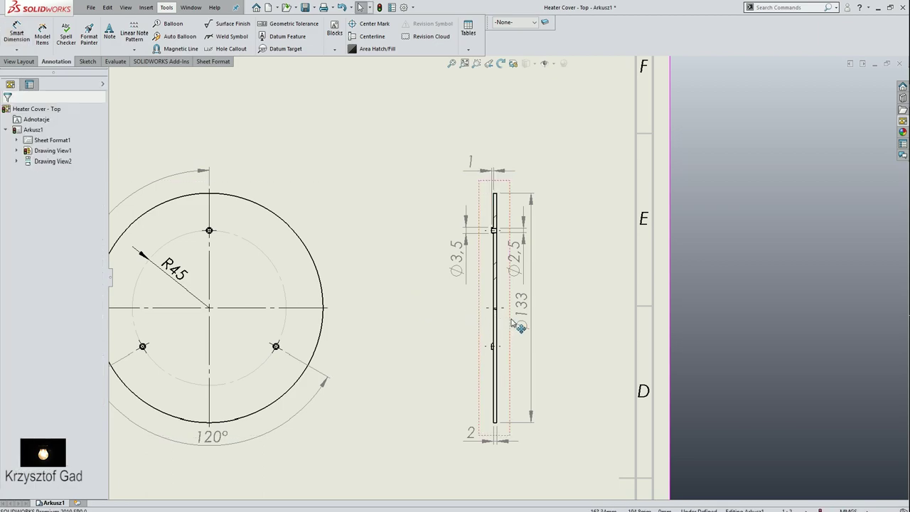
{"action": "left_click_drag", "start_coordinate": [537, 310], "coordinate": [542, 313]}
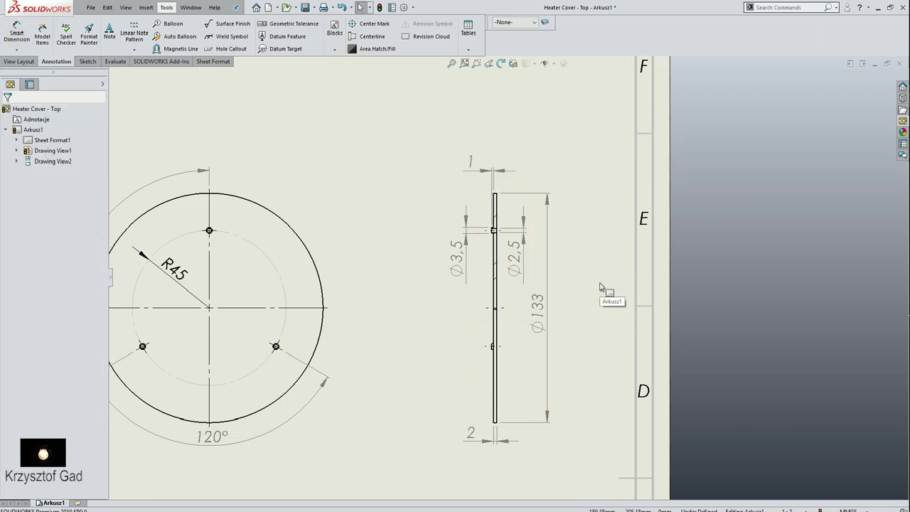
{"action": "left_click", "coordinate": [465, 64]}
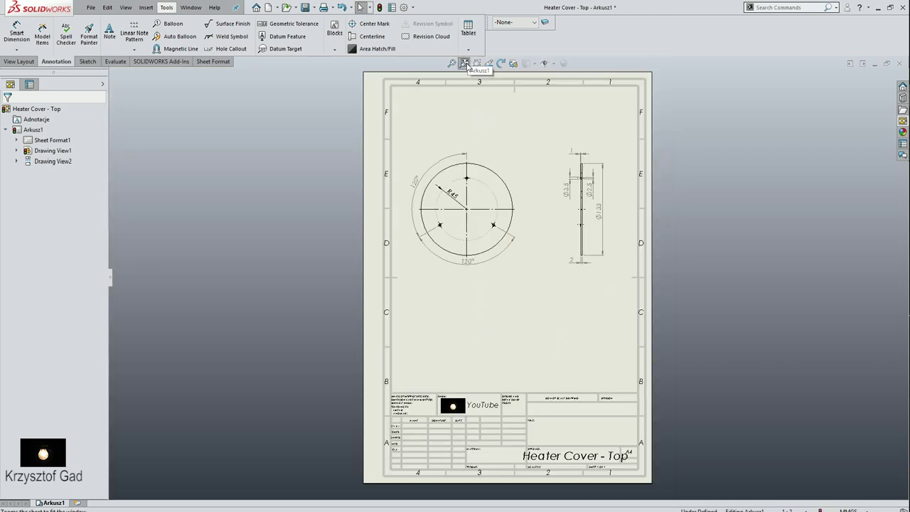
{"action": "left_click", "coordinate": [191, 7]}
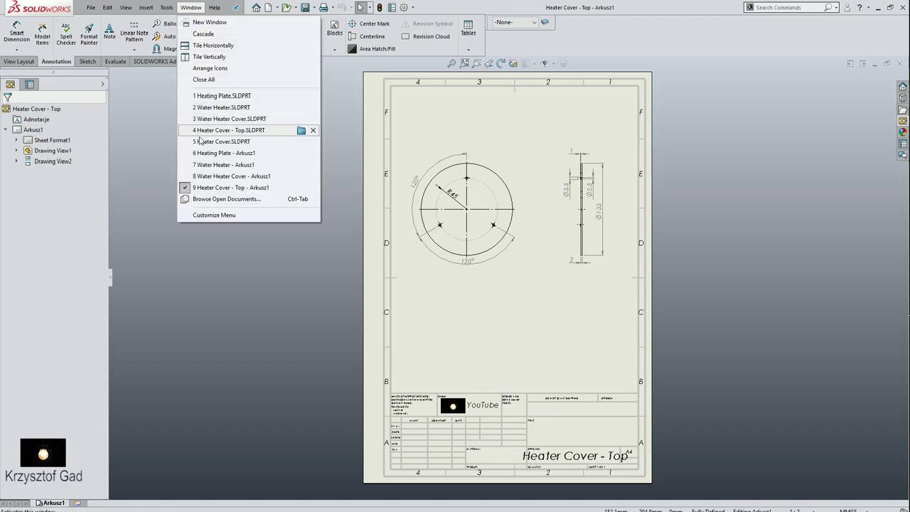
{"action": "left_click", "coordinate": [221, 142]}
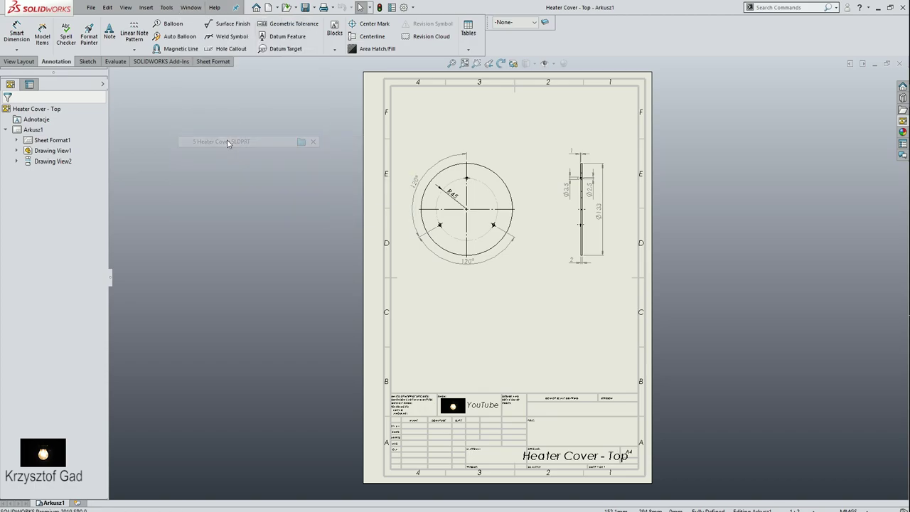
Step: Make a new drawing from the Heater Cover part on an A4 (ISO) sheet
{"action": "left_click", "coordinate": [91, 7]}
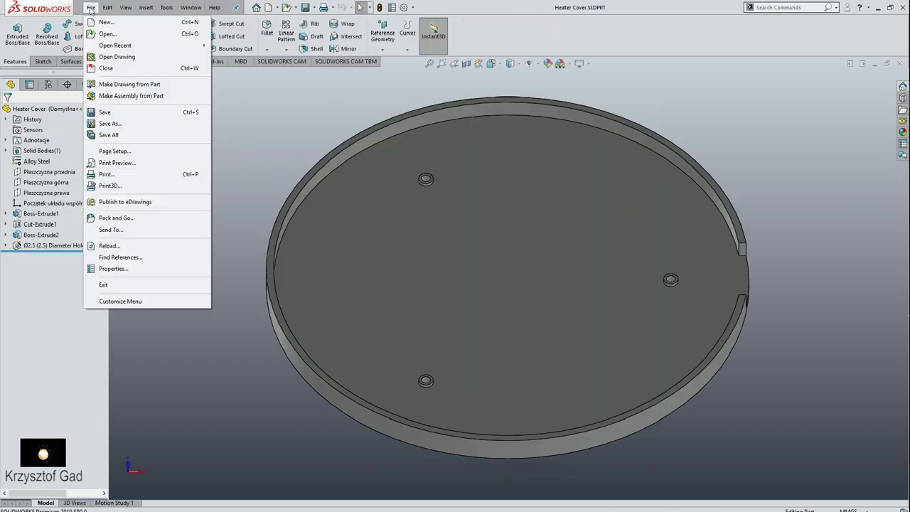
{"action": "left_click", "coordinate": [118, 84]}
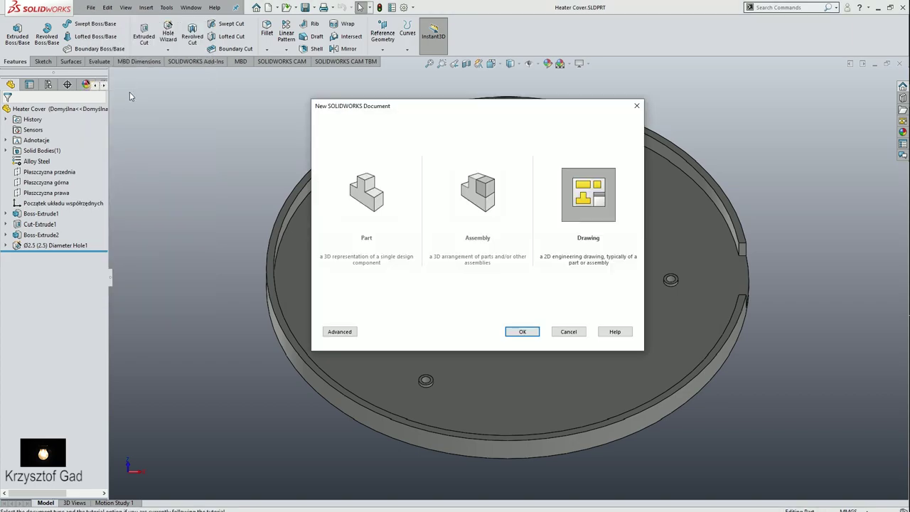
{"action": "left_click", "coordinate": [520, 332]}
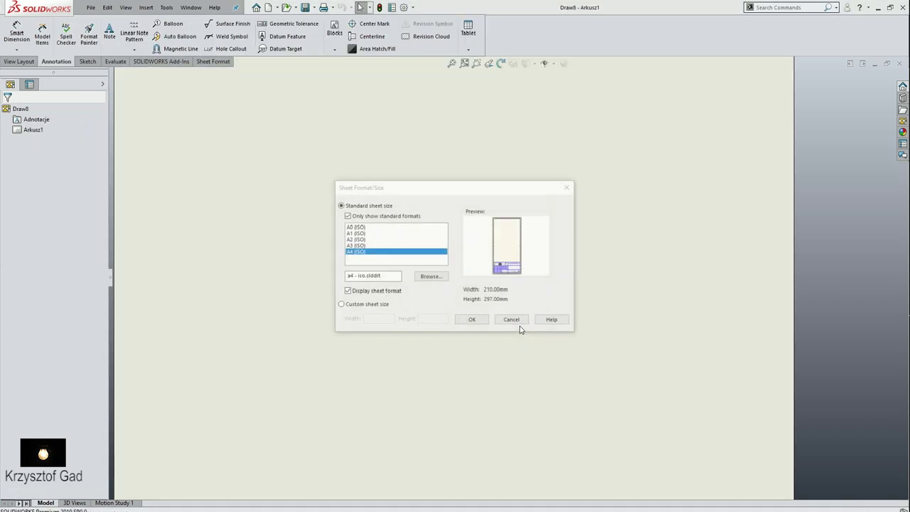
{"action": "left_click", "coordinate": [466, 325]}
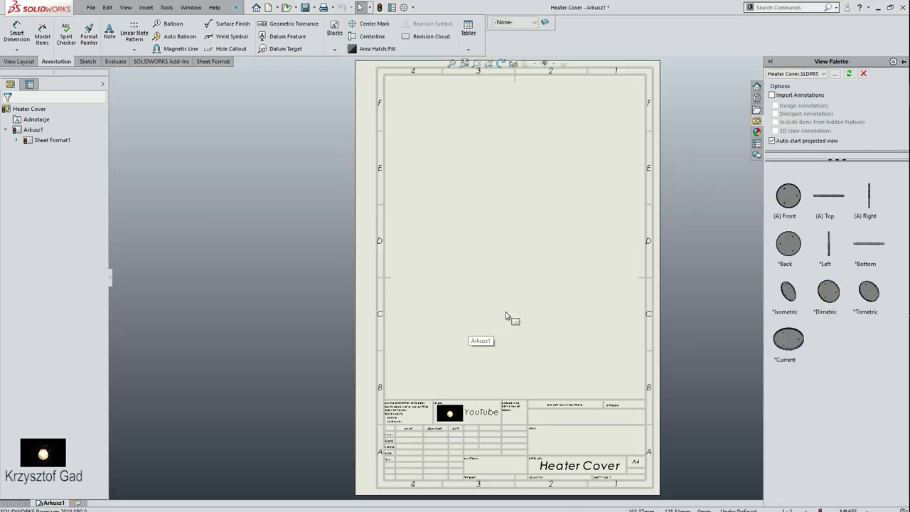
Step: Place the Top view from the View Palette and rotate it 180°
{"action": "left_click_drag", "start_coordinate": [793, 200], "coordinate": [514, 193]}
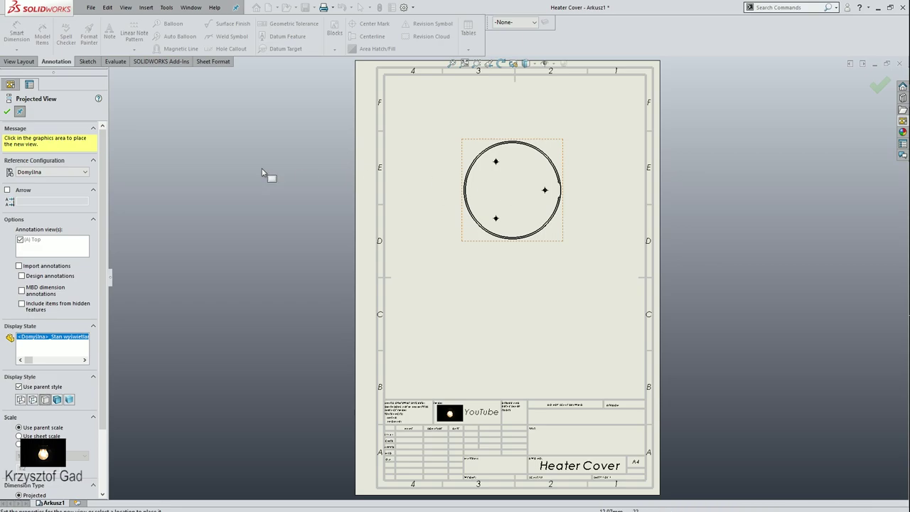
{"action": "left_click", "coordinate": [8, 111]}
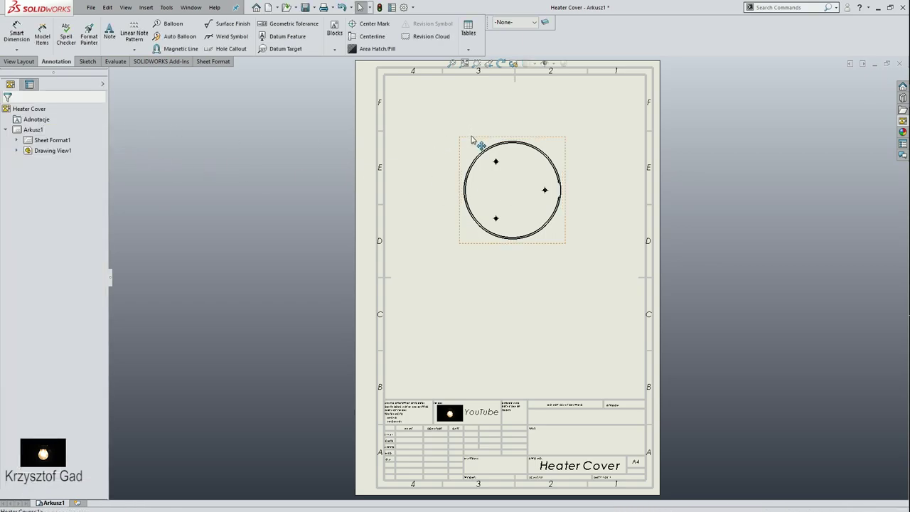
{"action": "left_click", "coordinate": [471, 138]}
{"action": "left_click", "coordinate": [502, 63]}
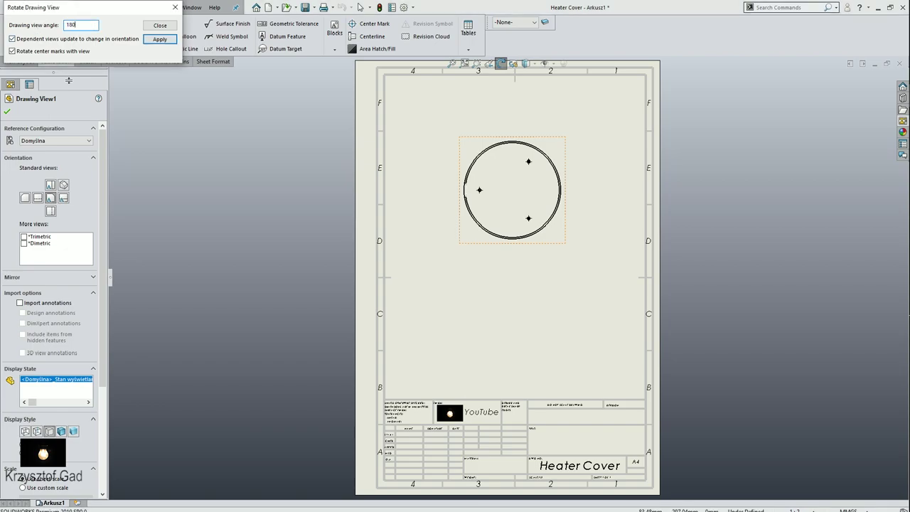
{"action": "left_click", "coordinate": [172, 9]}
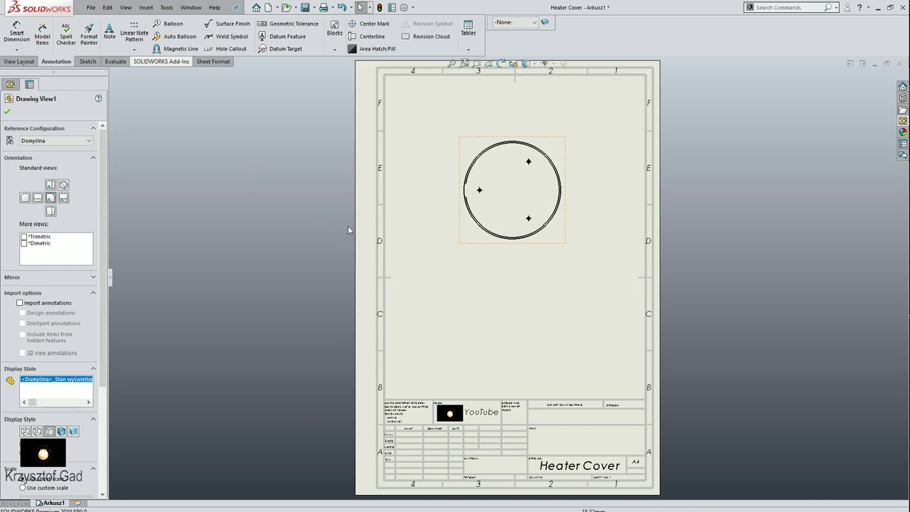
Step: Add a center mark to the rotated view's large outer circle
{"action": "scroll", "coordinate": [378, 239], "scroll_direction": "down", "scroll_amount": 2}
{"action": "scroll", "coordinate": [376, 239], "scroll_direction": "down", "scroll_amount": 2}
{"action": "scroll", "coordinate": [377, 238], "scroll_direction": "down", "scroll_amount": 2}
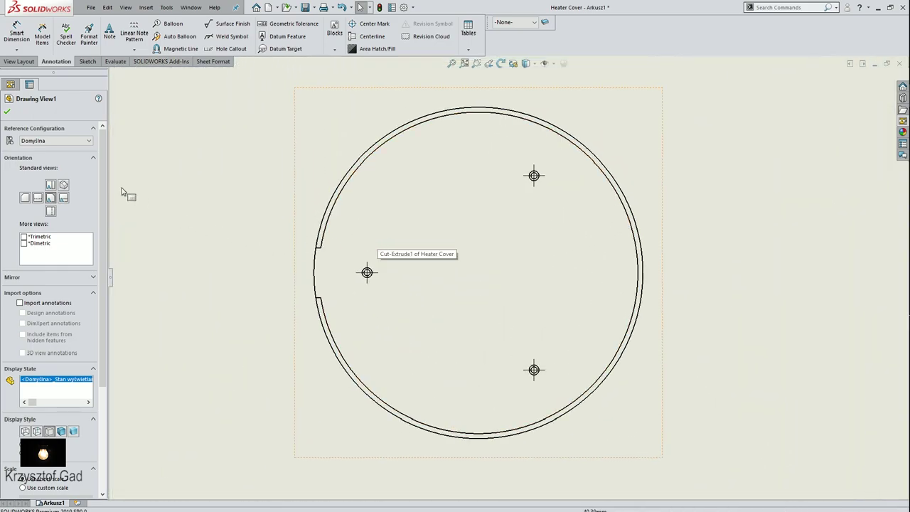
{"action": "left_click", "coordinate": [8, 112]}
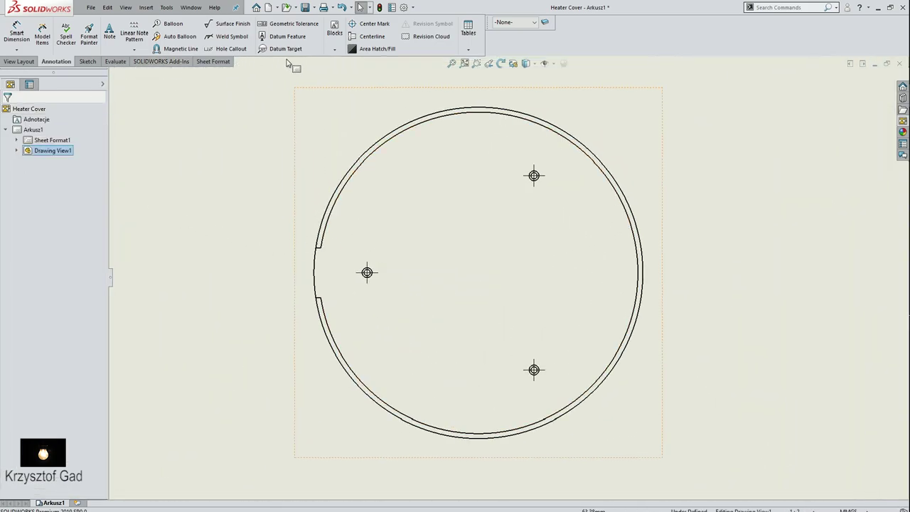
{"action": "left_click", "coordinate": [369, 23]}
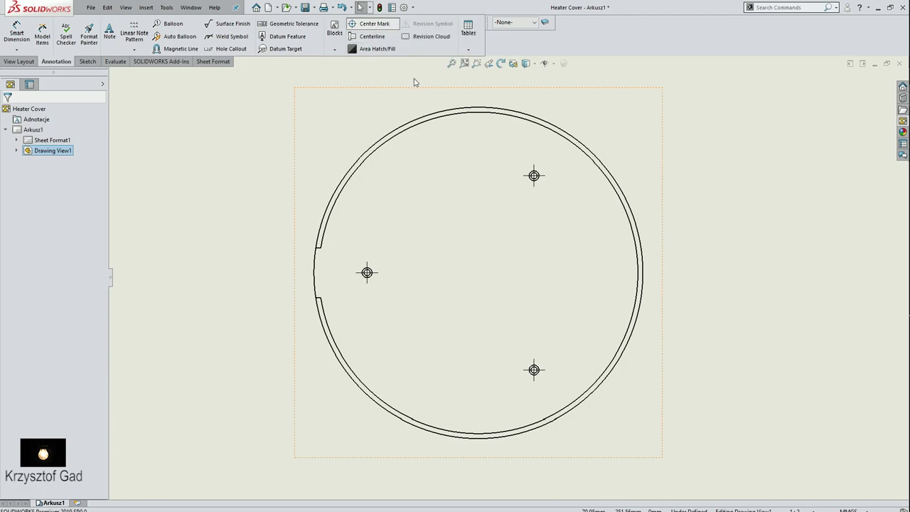
{"action": "left_click", "coordinate": [448, 113]}
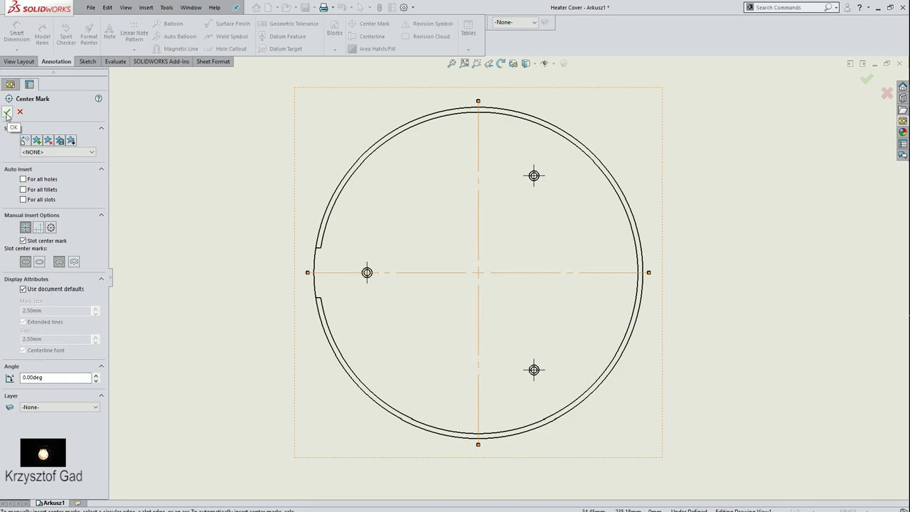
Step: Add a circular-pattern center mark forming a dashed bolt circle through the three holes
{"action": "left_click", "coordinate": [7, 112]}
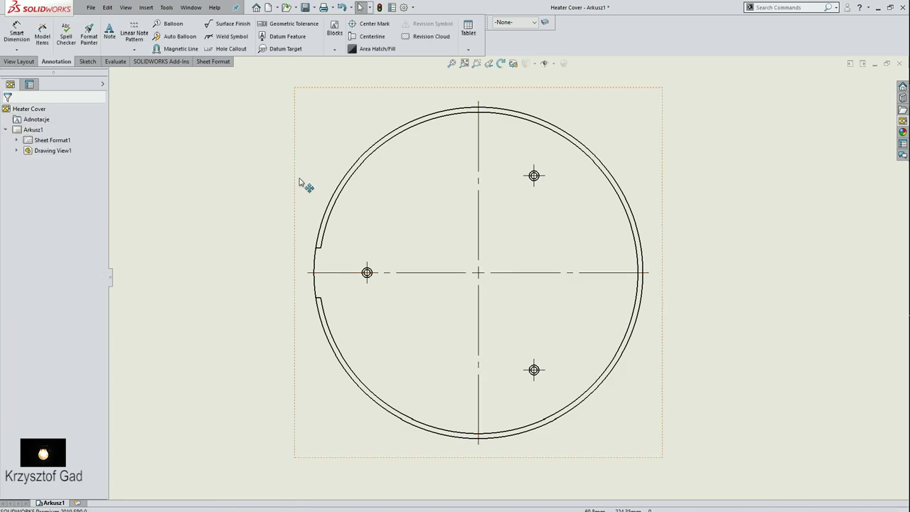
{"action": "left_click", "coordinate": [372, 25]}
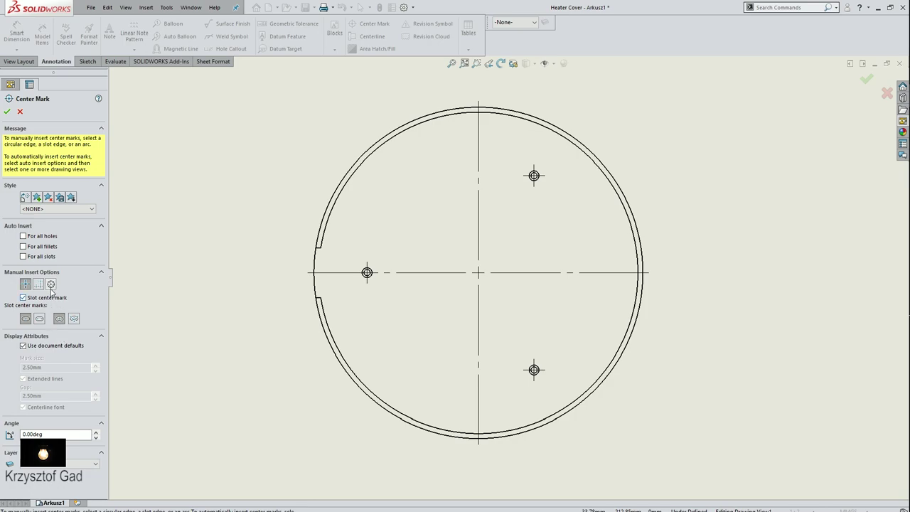
{"action": "left_click", "coordinate": [51, 284]}
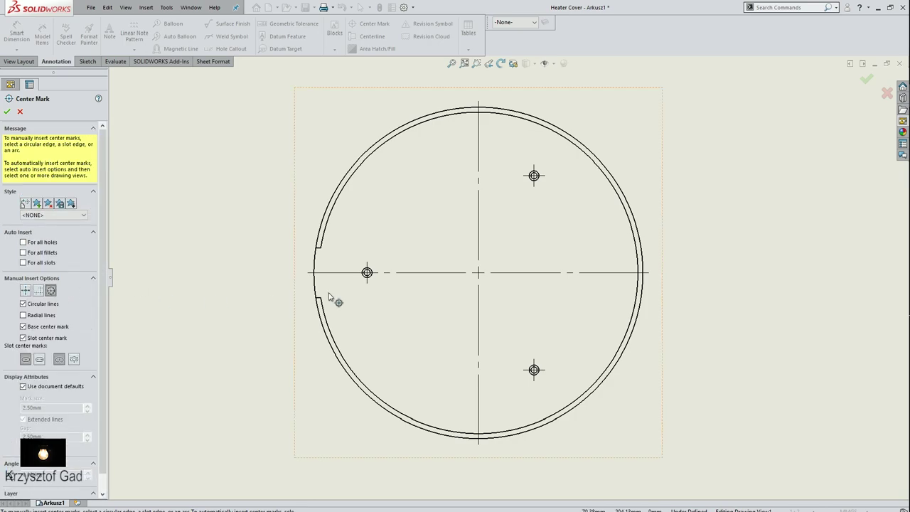
{"action": "left_click", "coordinate": [369, 277]}
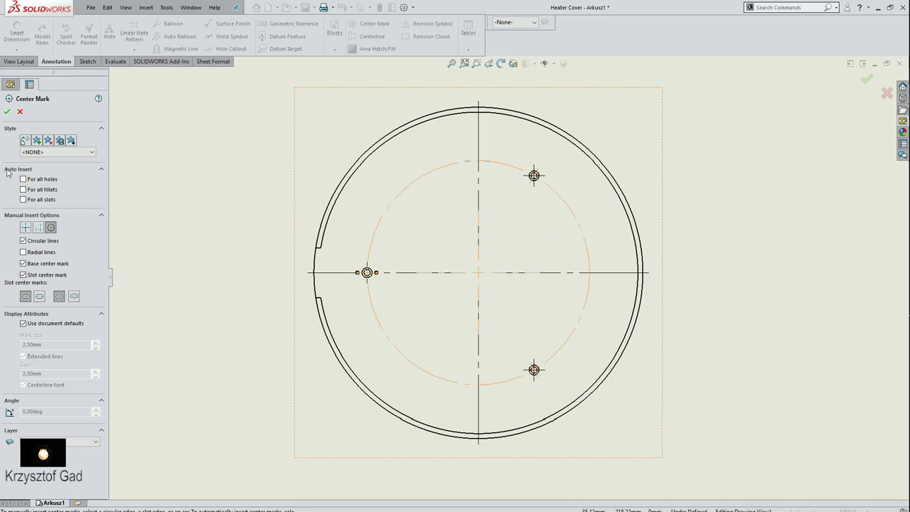
{"action": "left_click", "coordinate": [8, 111]}
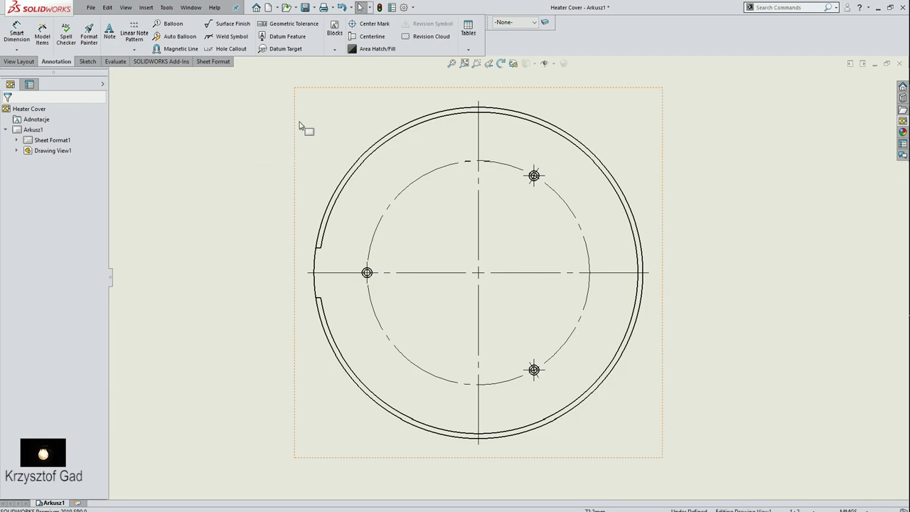
Step: Select the individual center marks on the lower-right and upper-right holes
{"action": "left_click", "coordinate": [535, 382]}
{"action": "left_click", "coordinate": [548, 364]}
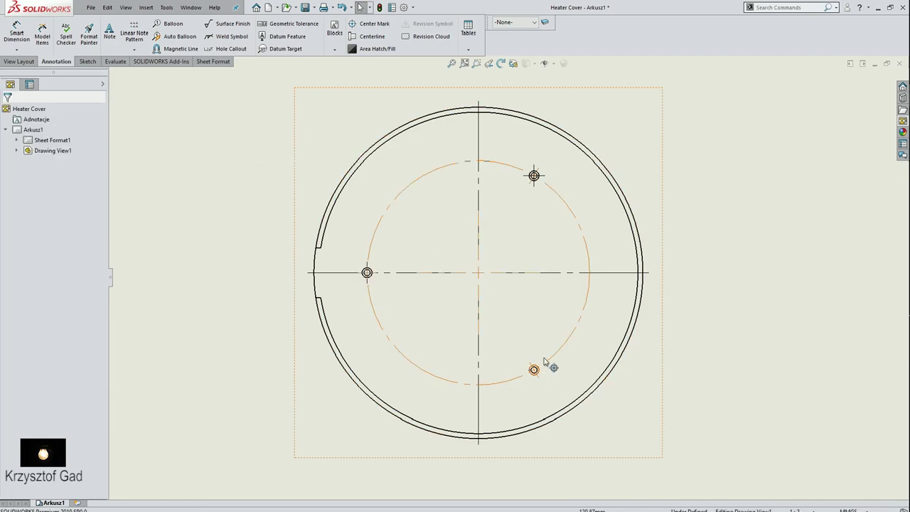
{"action": "left_click", "coordinate": [535, 176]}
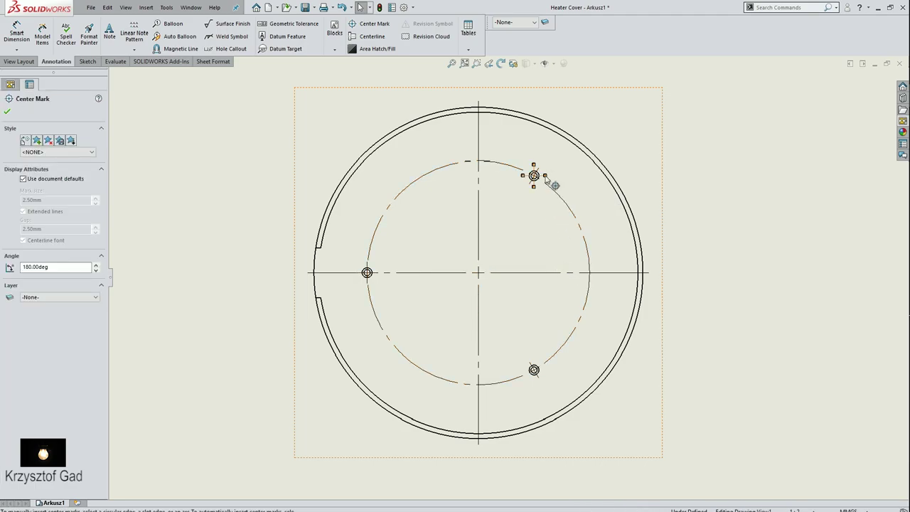
{"action": "left_click", "coordinate": [547, 183]}
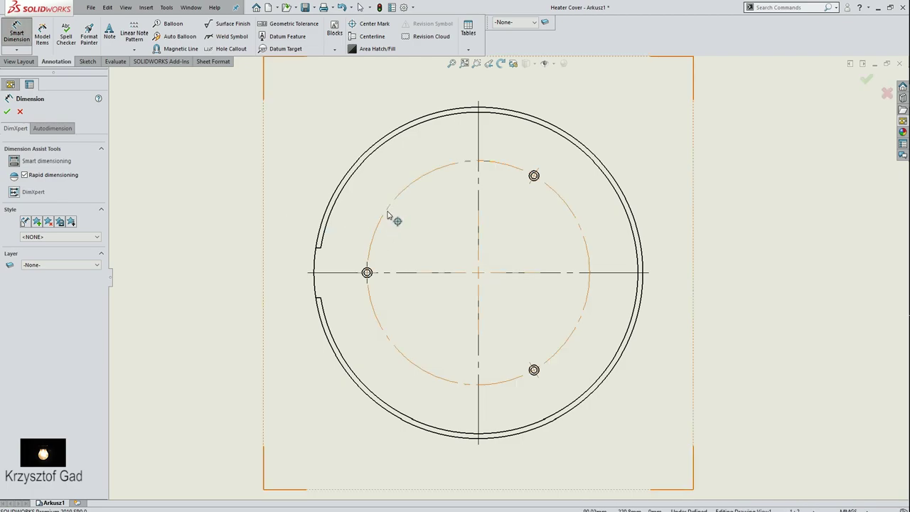
Step: Dimension the R45 bolt circle, R64.5 outer circle and 20 mm slot width on the top view
{"action": "left_click", "coordinate": [385, 213]}
{"action": "left_click", "coordinate": [405, 228]}
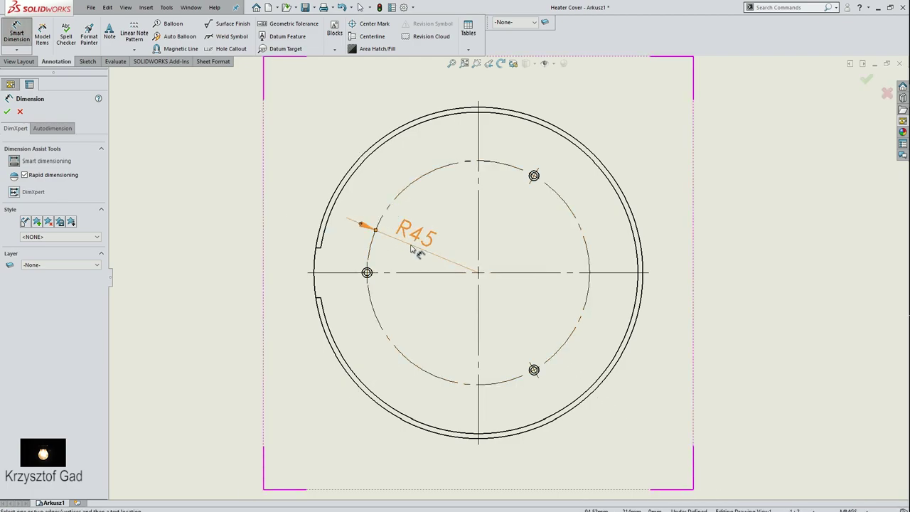
{"action": "left_click", "coordinate": [384, 151]}
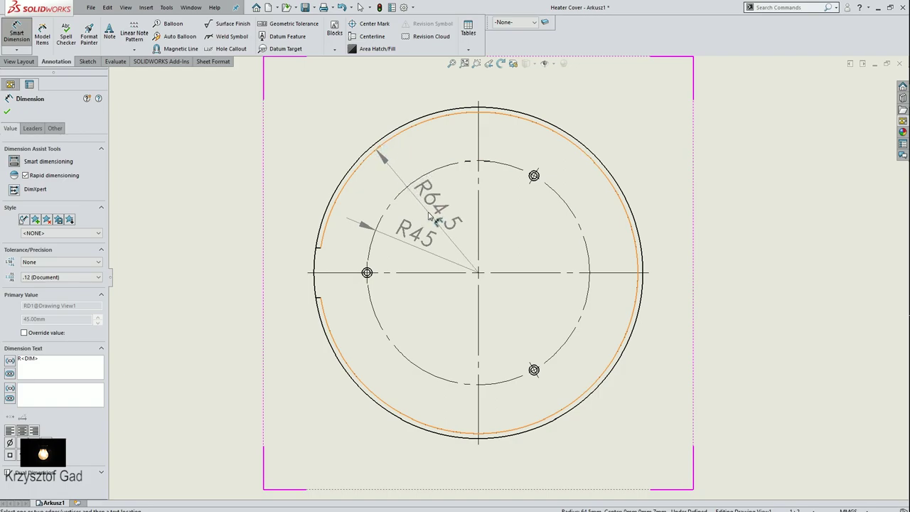
{"action": "left_click", "coordinate": [429, 216]}
{"action": "left_click", "coordinate": [320, 254]}
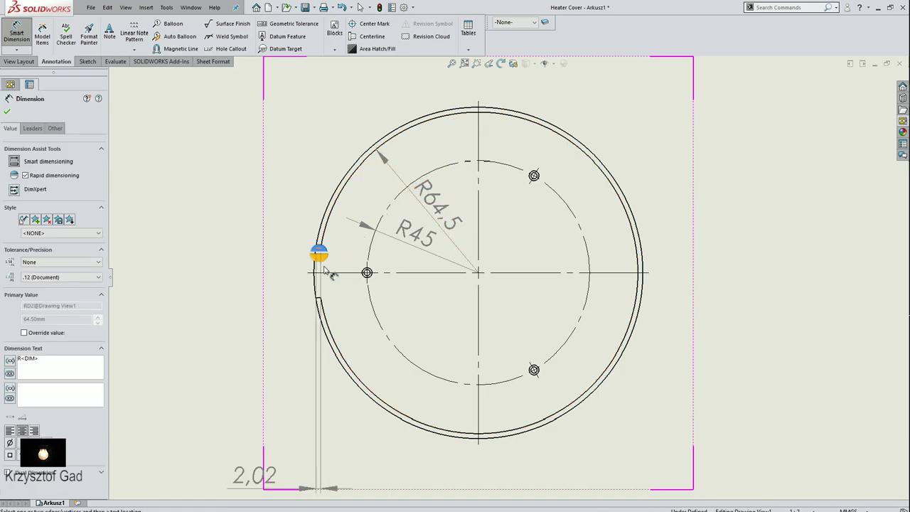
{"action": "left_click", "coordinate": [320, 298]}
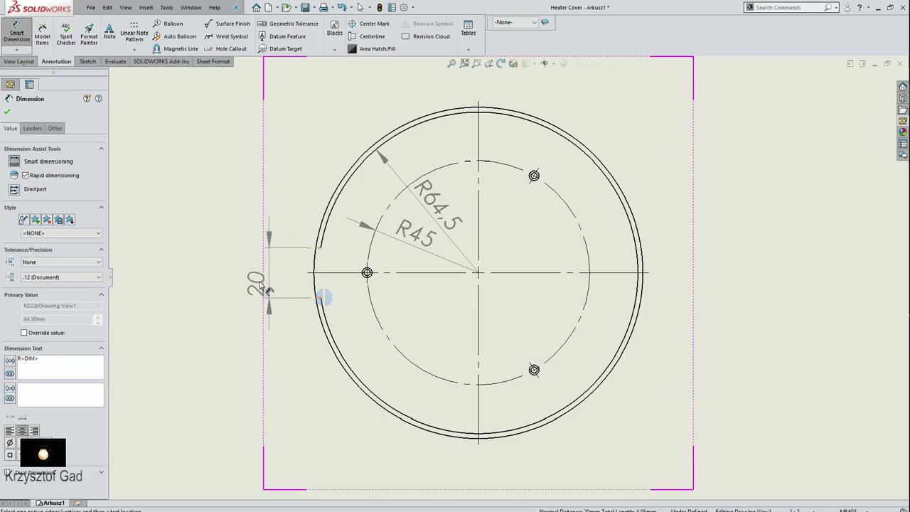
{"action": "left_click", "coordinate": [217, 277]}
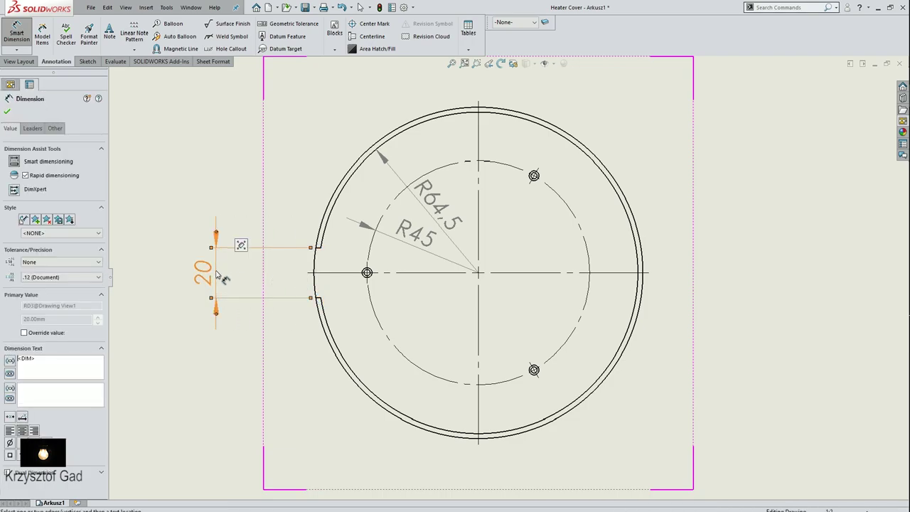
{"action": "key", "text": "f"}
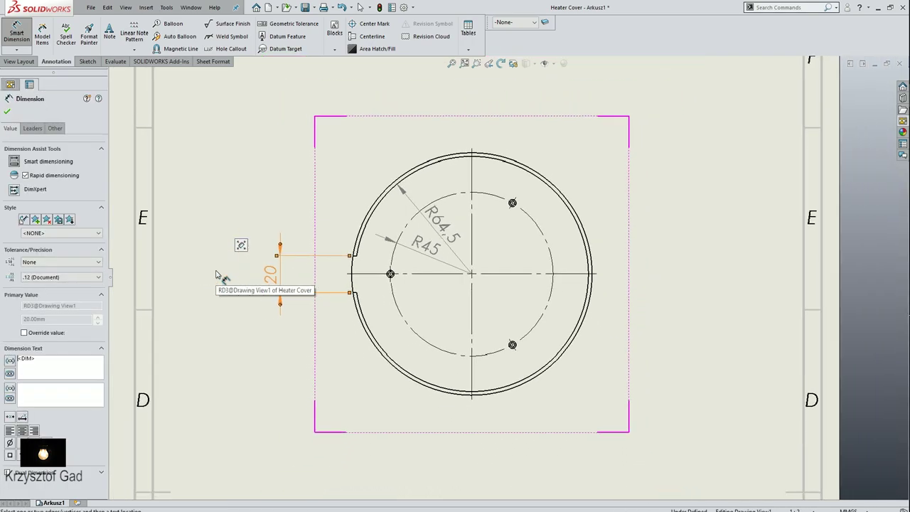
Step: Cut horizontal section A-A through the circle centre, flip it, and position it below the top view
{"action": "left_click", "coordinate": [6, 111]}
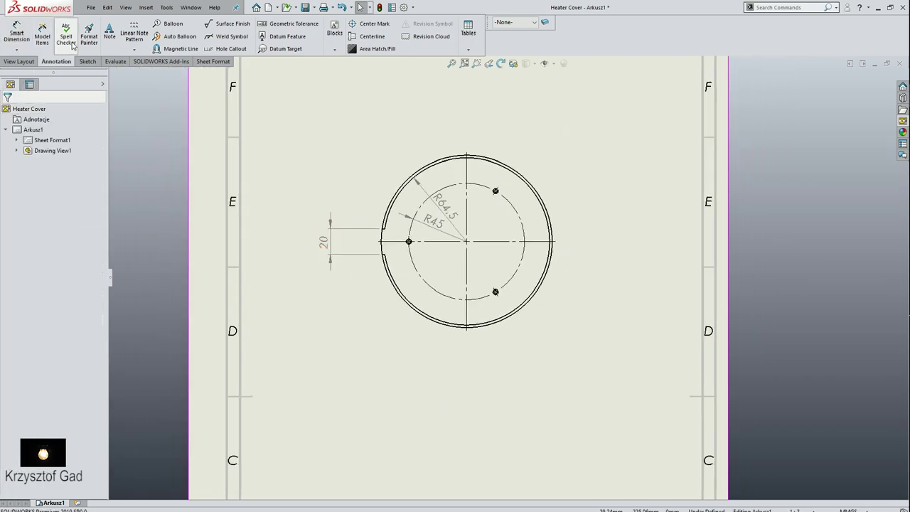
{"action": "left_click", "coordinate": [19, 61]}
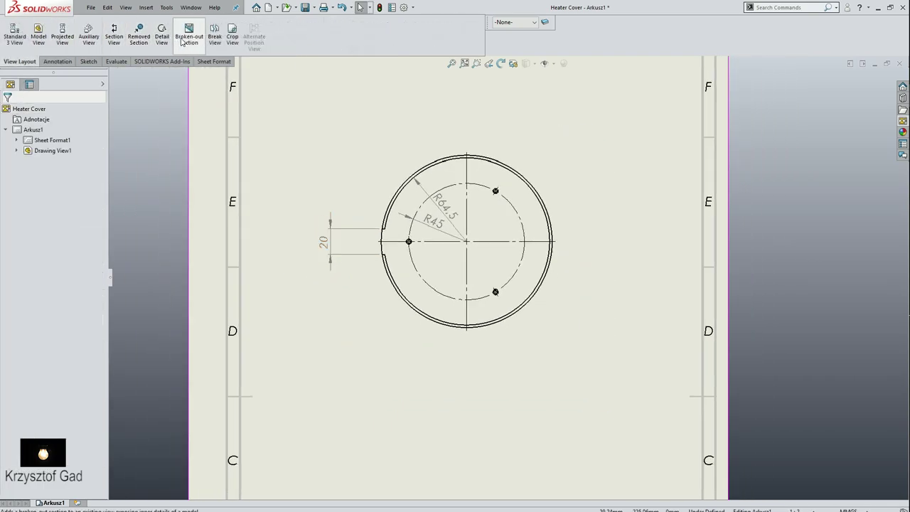
{"action": "left_click", "coordinate": [114, 36]}
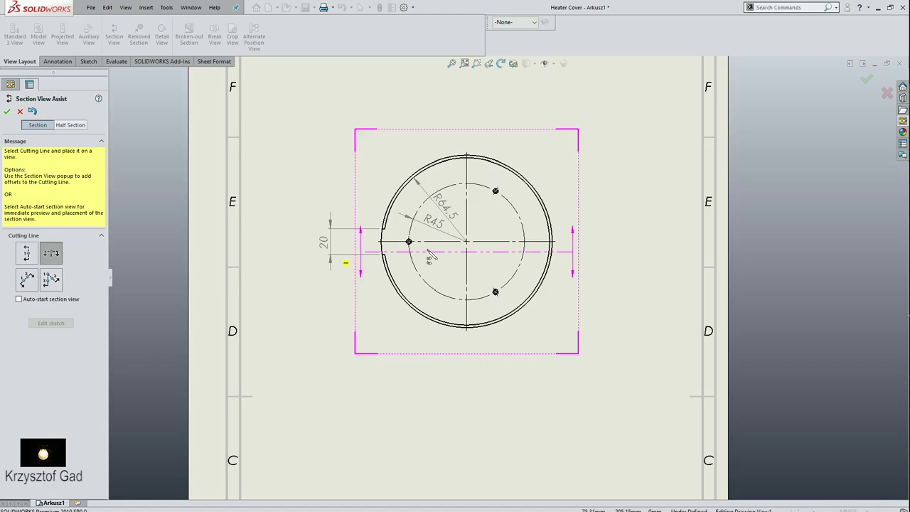
{"action": "left_click", "coordinate": [466, 242]}
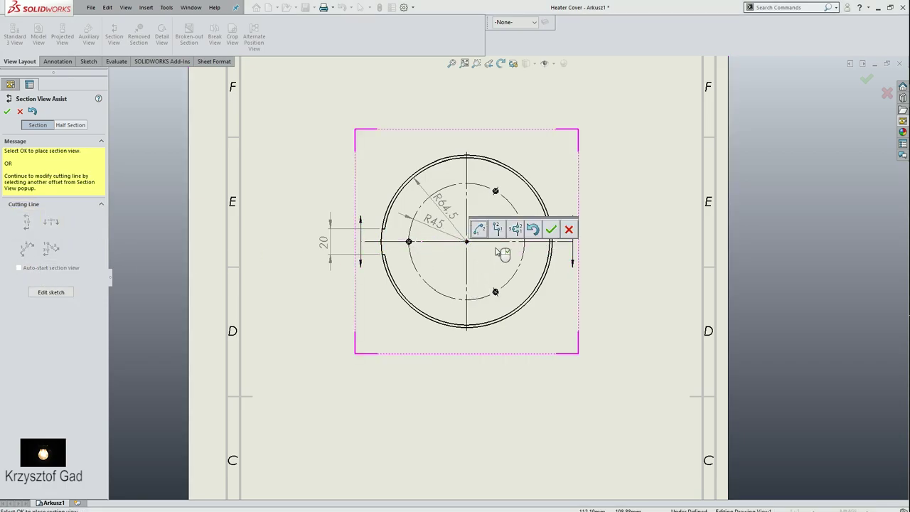
{"action": "left_click", "coordinate": [552, 229]}
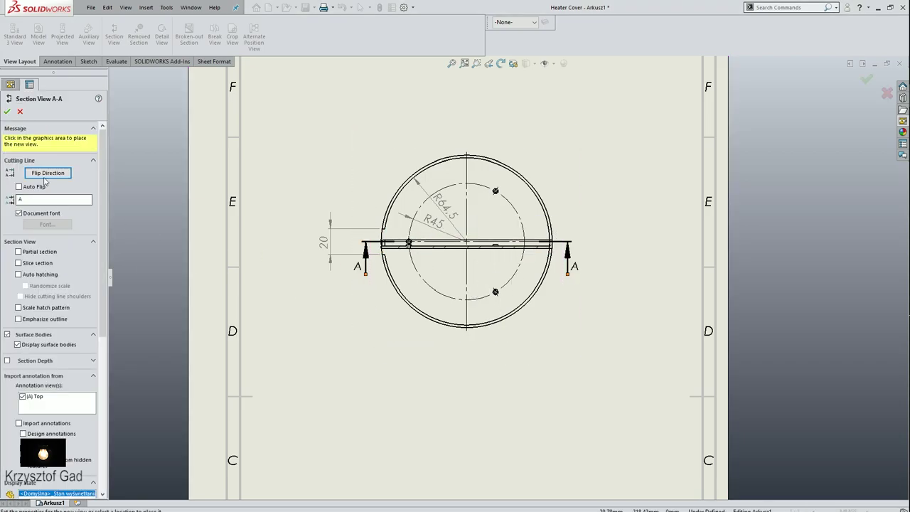
{"action": "left_click", "coordinate": [44, 177]}
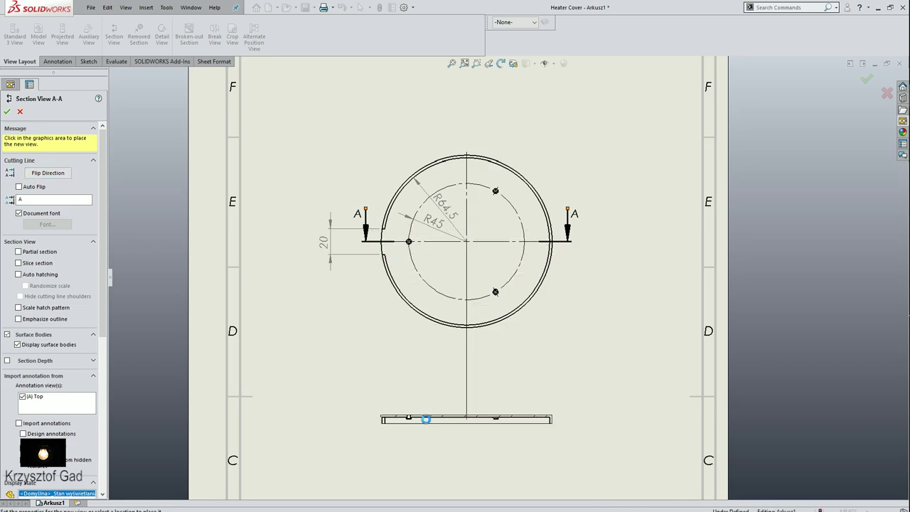
{"action": "left_click", "coordinate": [425, 419]}
{"action": "middle_click_drag", "start_coordinate": [455, 433], "coordinate": [461, 244], "text": "ctrl"}
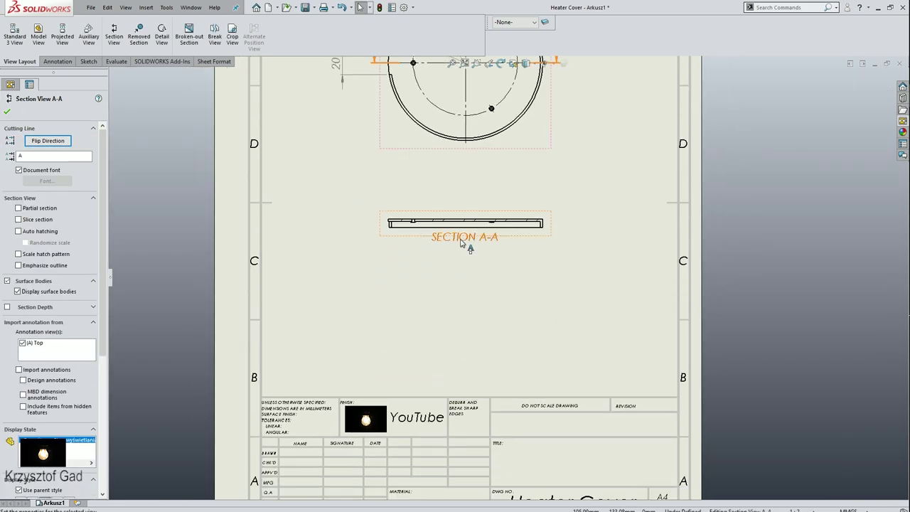
{"action": "left_click", "coordinate": [469, 285]}
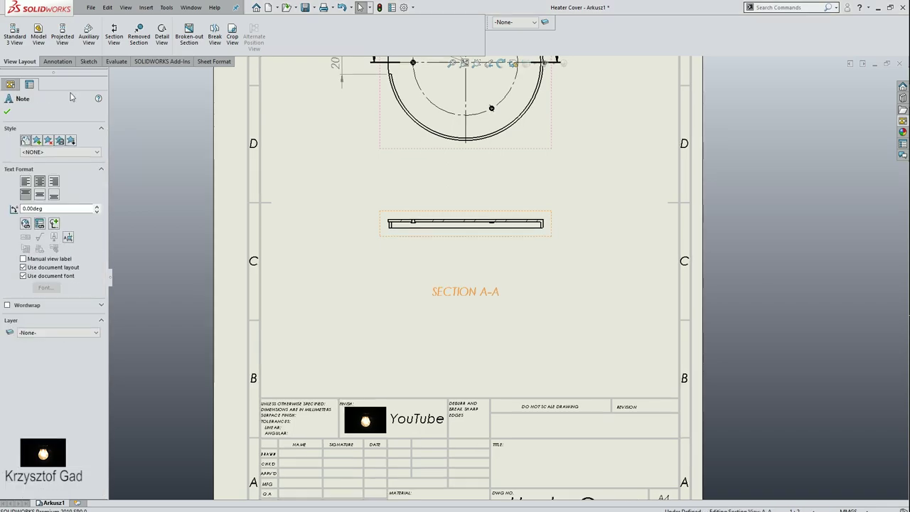
{"action": "left_click", "coordinate": [57, 61]}
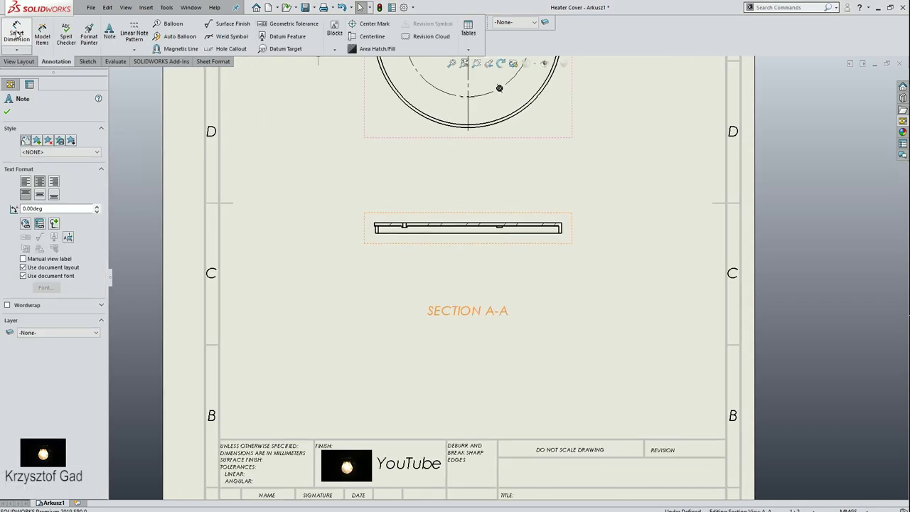
Step: Dimension the 1 mm lip thickness and 5 mm height on Section A-A, with break lines on
{"action": "key", "text": "d"}
{"action": "scroll", "coordinate": [263, 158], "scroll_direction": "down", "scroll_amount": 5}
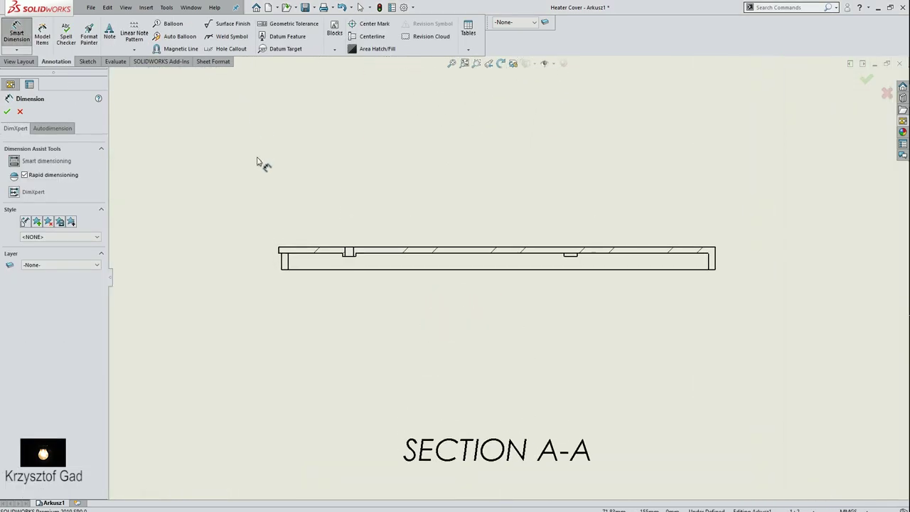
{"action": "scroll", "coordinate": [277, 209], "scroll_direction": "down", "scroll_amount": 2}
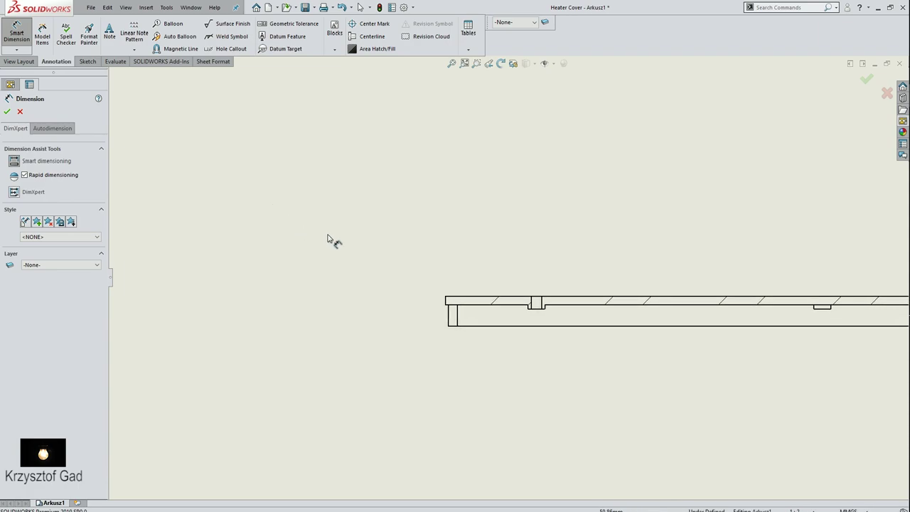
{"action": "left_click", "coordinate": [537, 310]}
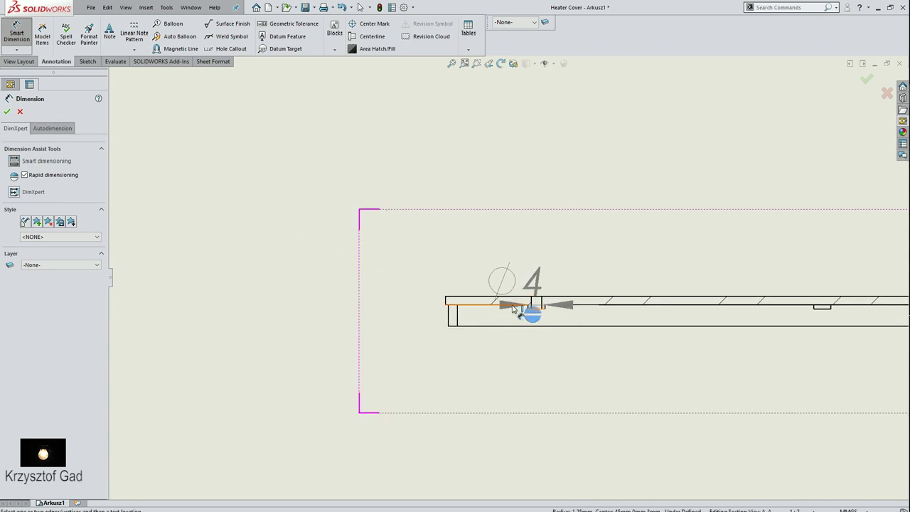
{"action": "left_click", "coordinate": [508, 306]}
{"action": "left_click", "coordinate": [396, 250]}
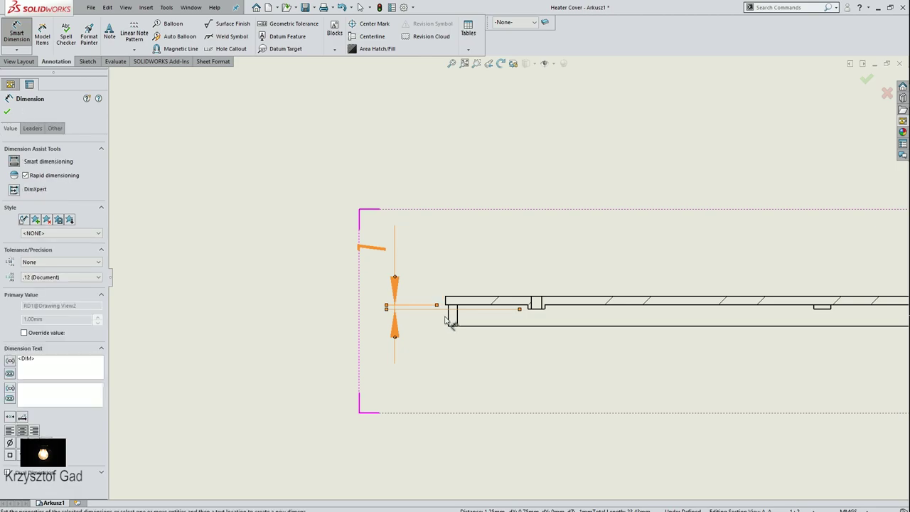
{"action": "left_click", "coordinate": [431, 320]}
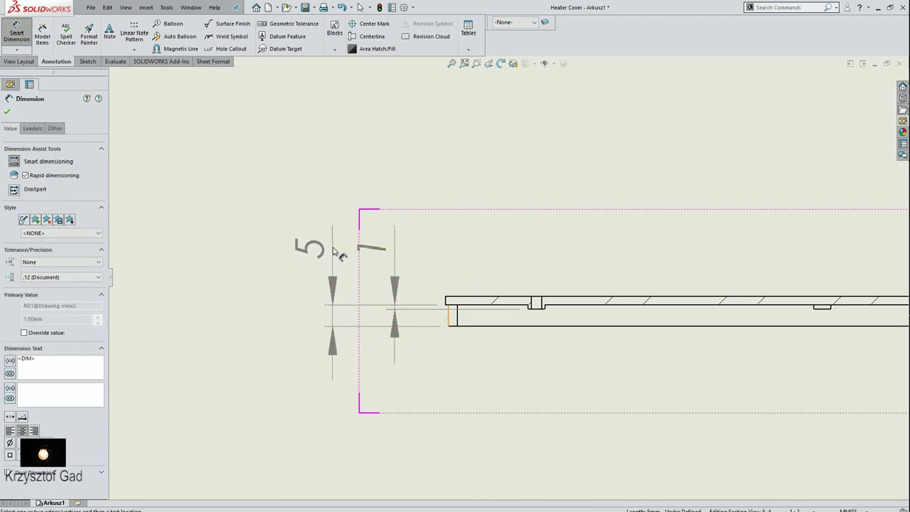
{"action": "left_click", "coordinate": [334, 252]}
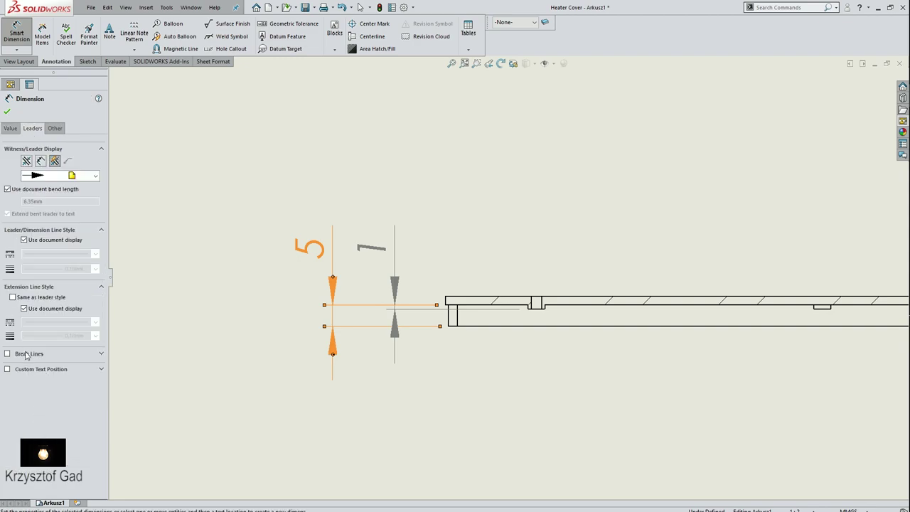
{"action": "left_click", "coordinate": [25, 354]}
{"action": "scroll", "coordinate": [263, 236], "scroll_direction": "up", "scroll_amount": 1}
{"action": "scroll", "coordinate": [268, 236], "scroll_direction": "up", "scroll_amount": 1}
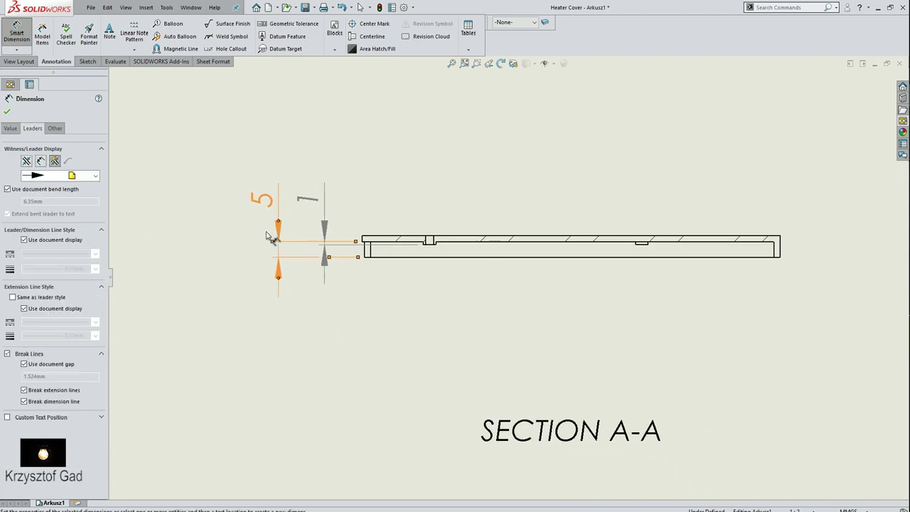
{"action": "scroll", "coordinate": [390, 278], "scroll_direction": "down", "scroll_amount": 3}
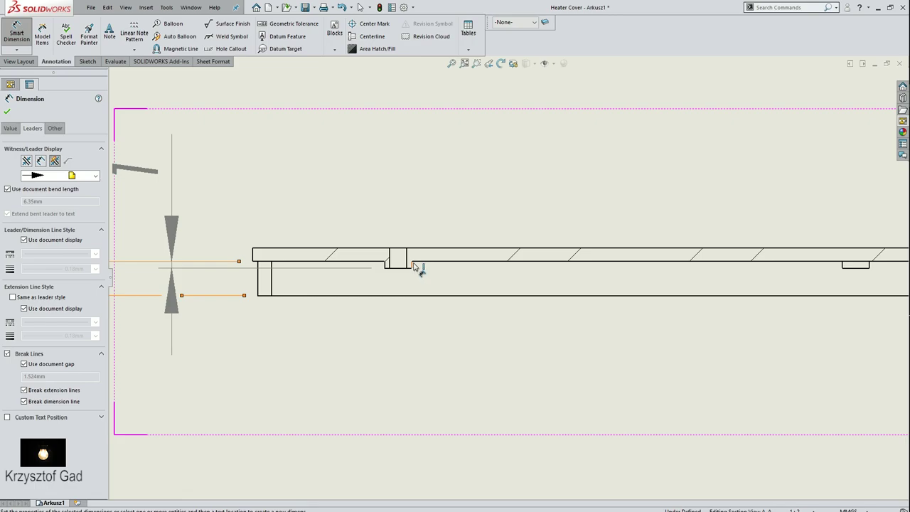
Step: Add the ⌀4 notch and ⌀2,5 slot width dimensions
{"action": "left_click", "coordinate": [410, 266]}
{"action": "left_click", "coordinate": [406, 261]}
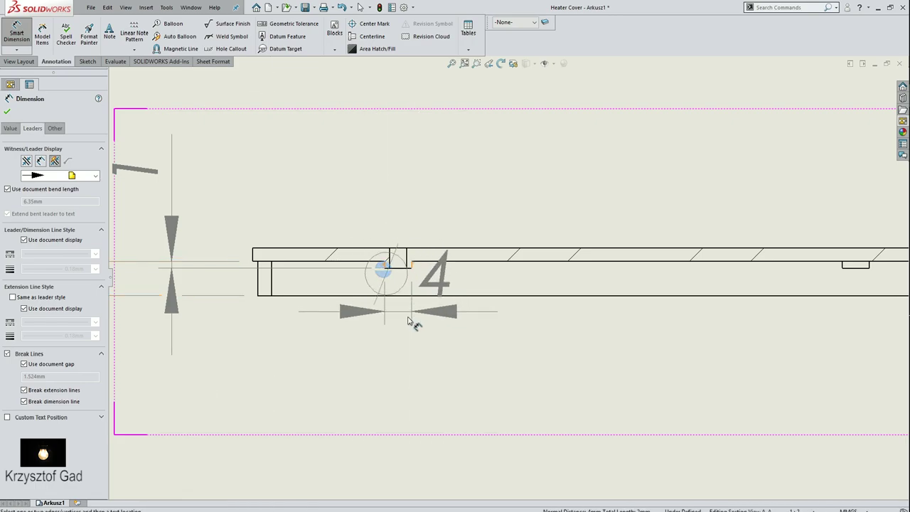
{"action": "left_click", "coordinate": [539, 393]}
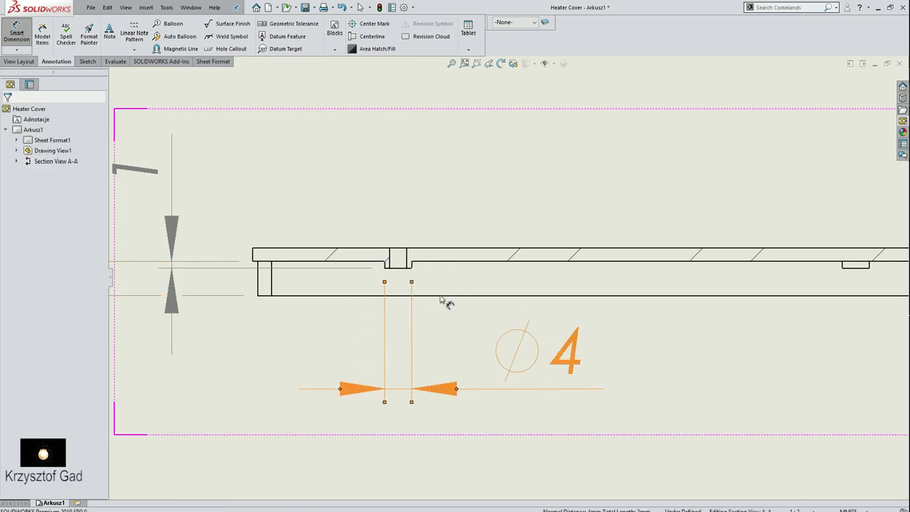
{"action": "left_click", "coordinate": [408, 259]}
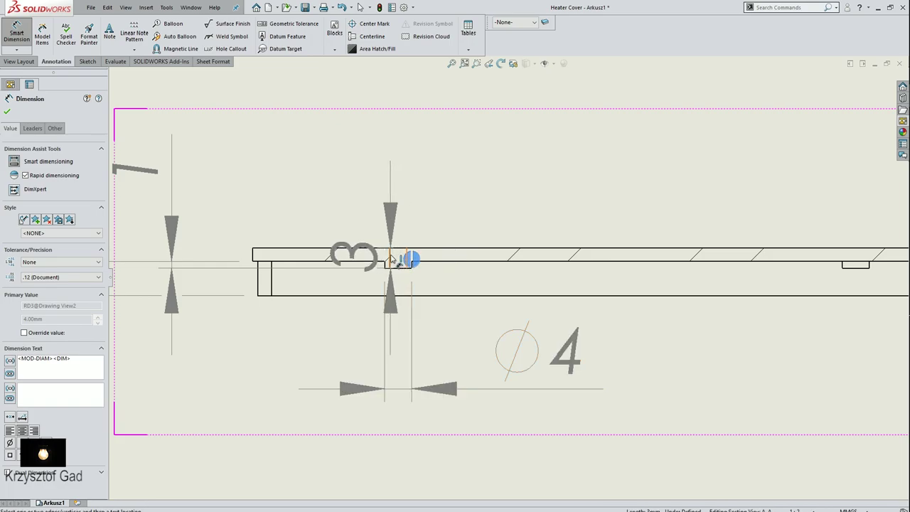
{"action": "left_click", "coordinate": [389, 257]}
{"action": "left_click", "coordinate": [545, 199]}
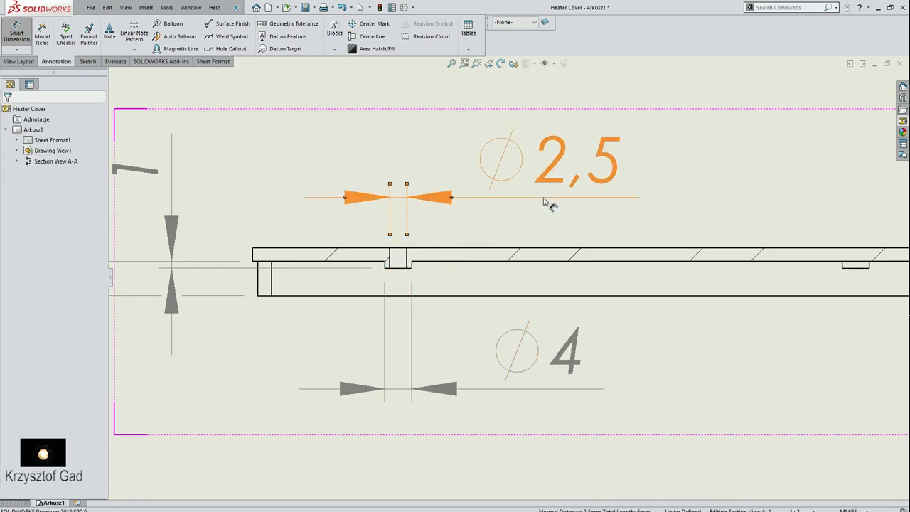
Step: Add the ⌀133 overall width and 7 mm end height, then fit the sheet
{"action": "scroll", "coordinate": [546, 197], "scroll_direction": "up", "scroll_amount": 2}
{"action": "scroll", "coordinate": [546, 196], "scroll_direction": "up", "scroll_amount": 1}
{"action": "scroll", "coordinate": [301, 271], "scroll_direction": "up", "scroll_amount": 1}
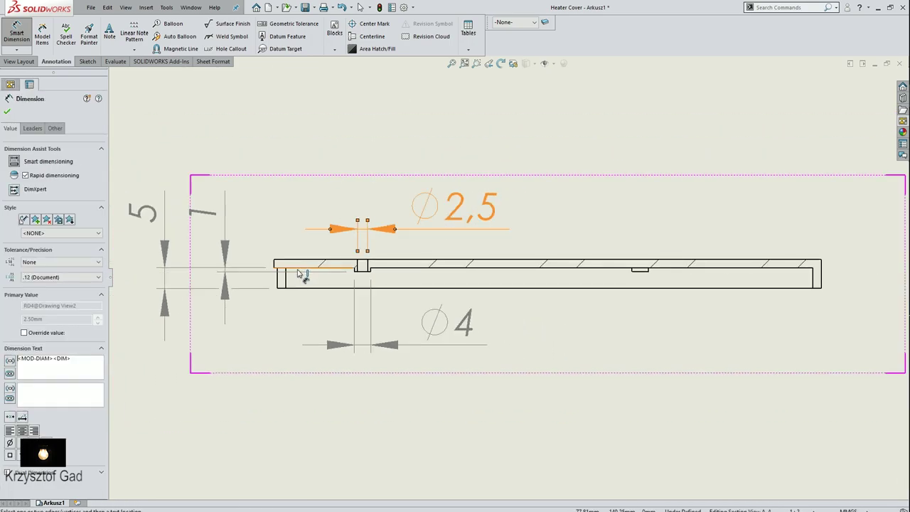
{"action": "scroll", "coordinate": [297, 276], "scroll_direction": "up", "scroll_amount": 1}
{"action": "scroll", "coordinate": [292, 274], "scroll_direction": "up", "scroll_amount": 1}
{"action": "scroll", "coordinate": [294, 275], "scroll_direction": "up", "scroll_amount": 1}
{"action": "scroll", "coordinate": [298, 276], "scroll_direction": "up", "scroll_amount": 1}
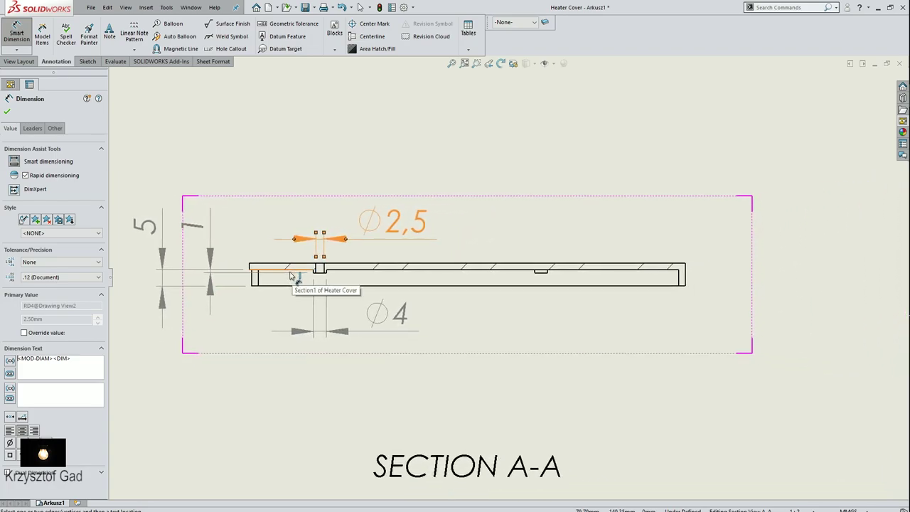
{"action": "left_click", "coordinate": [253, 274]}
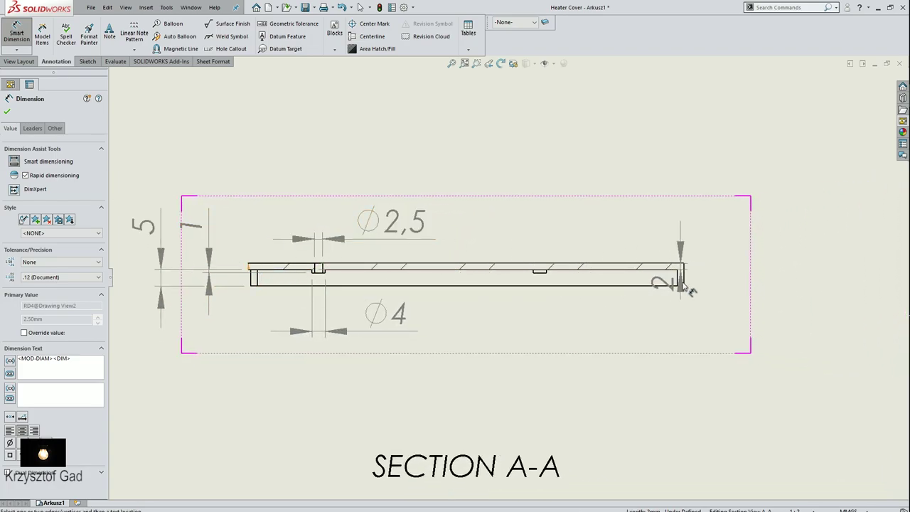
{"action": "left_click", "coordinate": [684, 284]}
{"action": "left_click", "coordinate": [455, 401]}
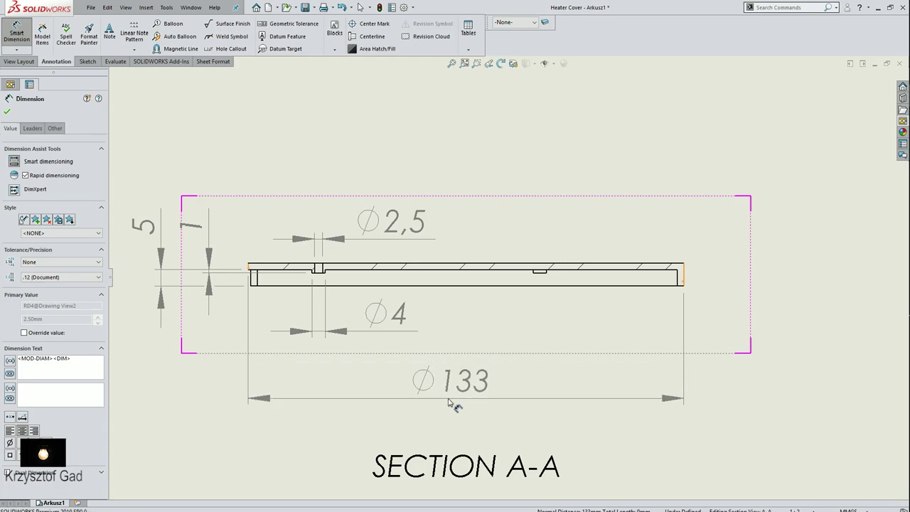
{"action": "left_click", "coordinate": [685, 276]}
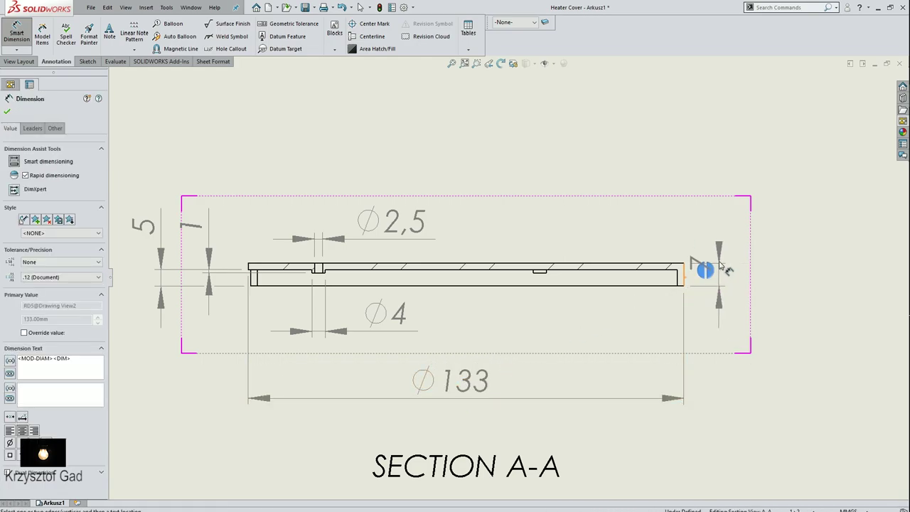
{"action": "left_click", "coordinate": [721, 223]}
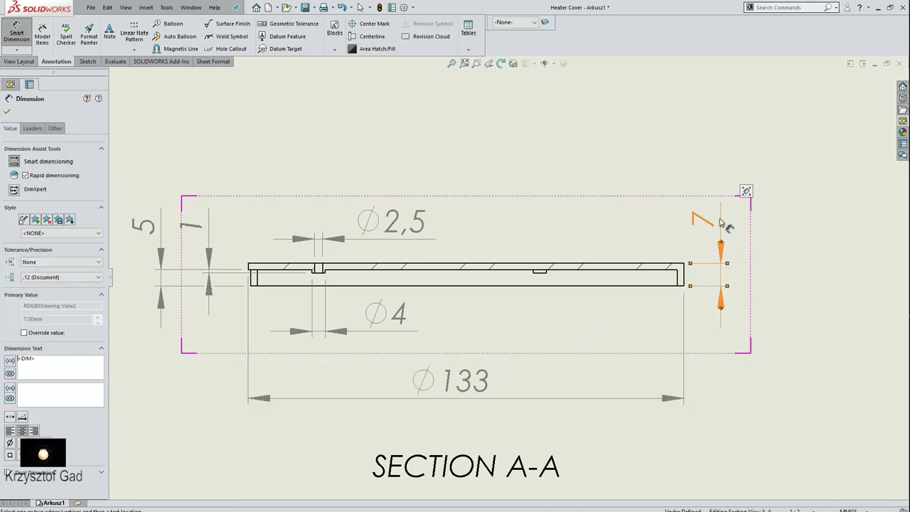
{"action": "key", "text": "f"}
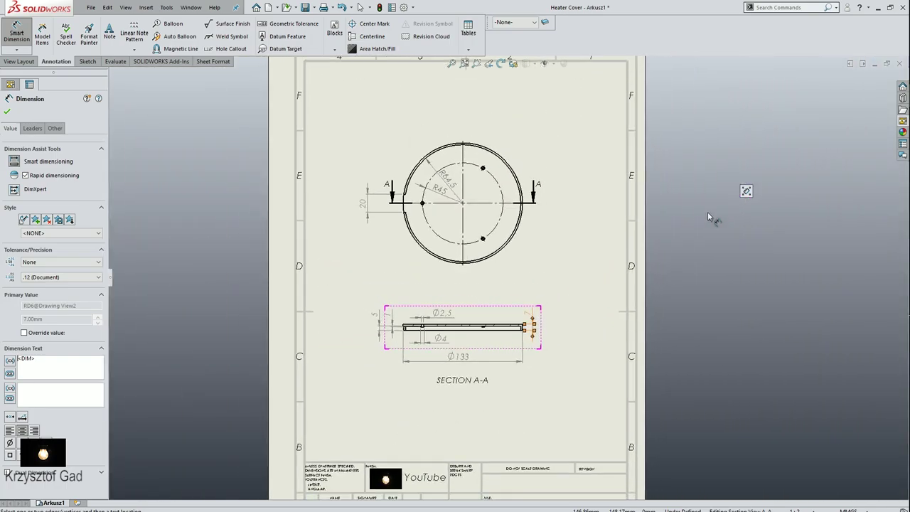
{"action": "left_click", "coordinate": [7, 112]}
{"action": "key", "text": "Escape"}
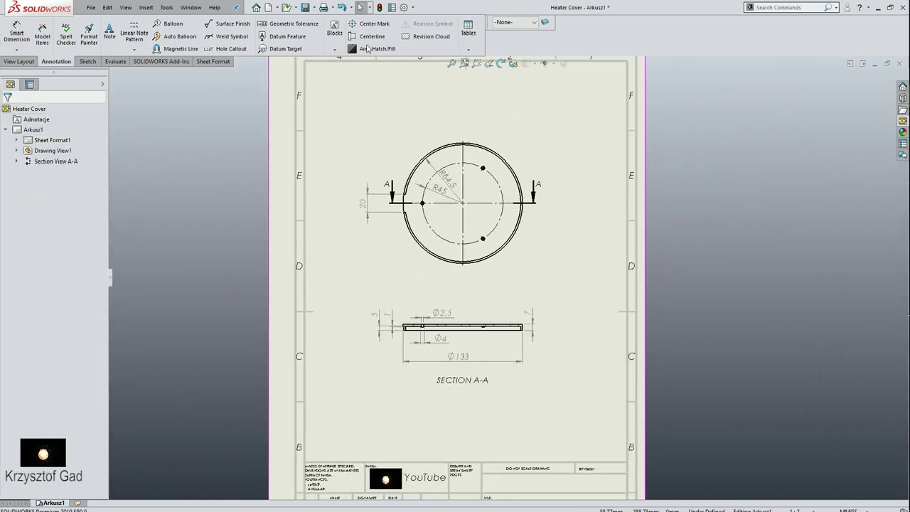
{"action": "key", "text": "f"}
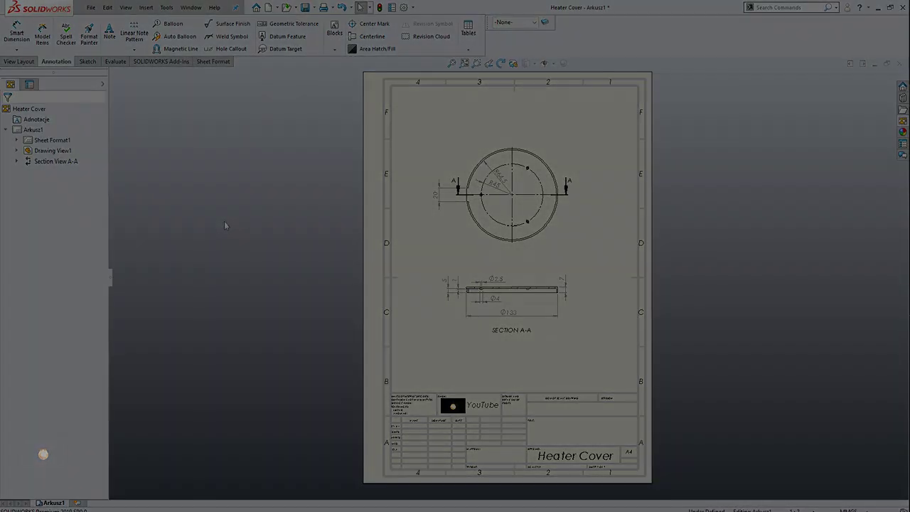